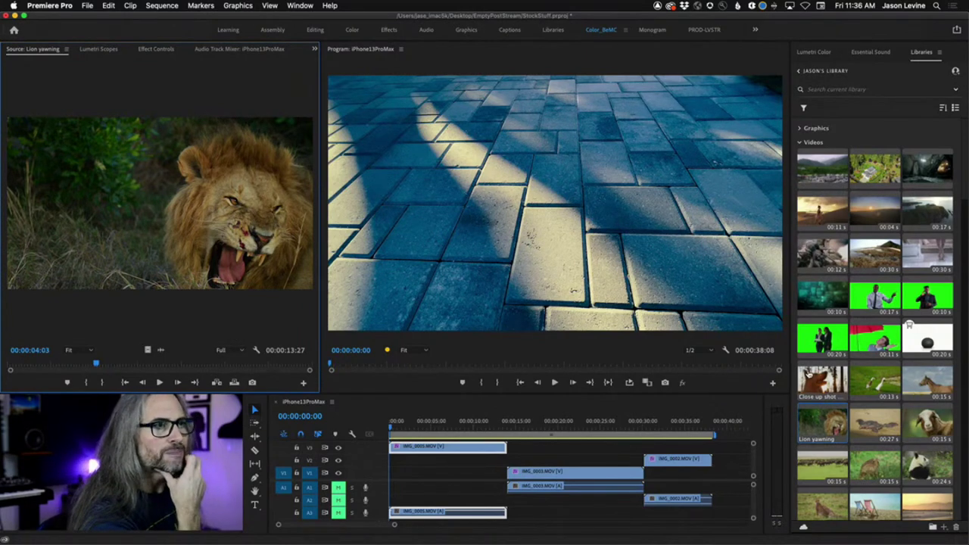
Set the library search scope to Adobe Stock, search for "musician", and widen the Libraries panel to show two columns of results
left_click(956, 73)
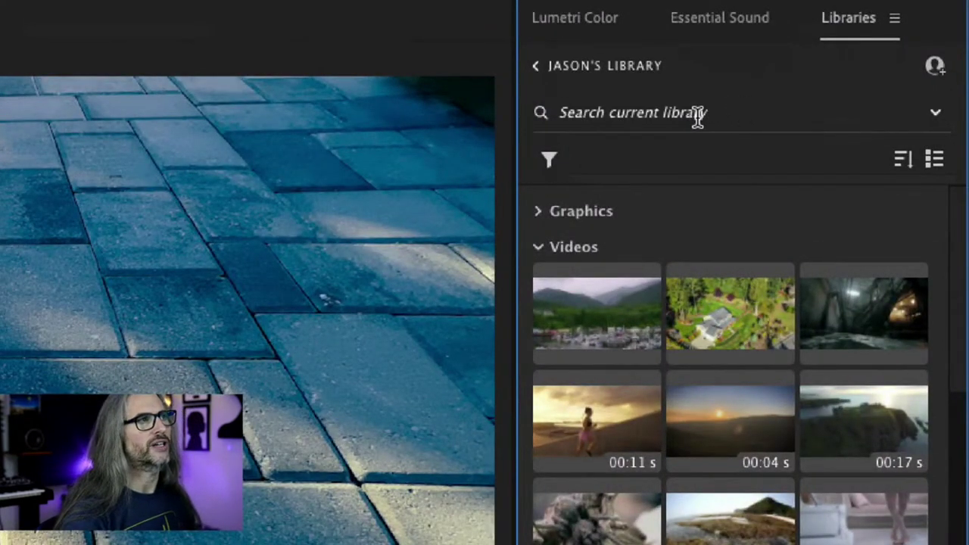
left_click(936, 117)
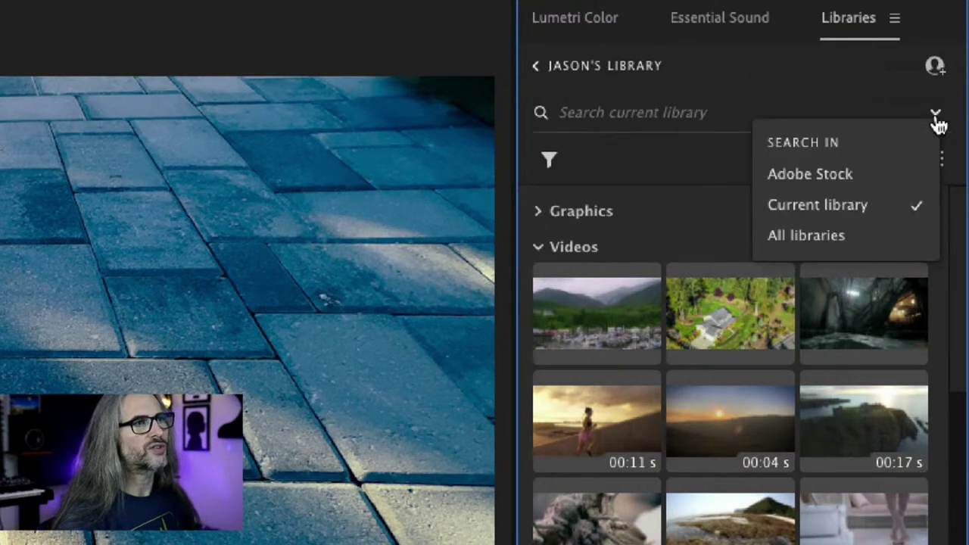
left_click(837, 177)
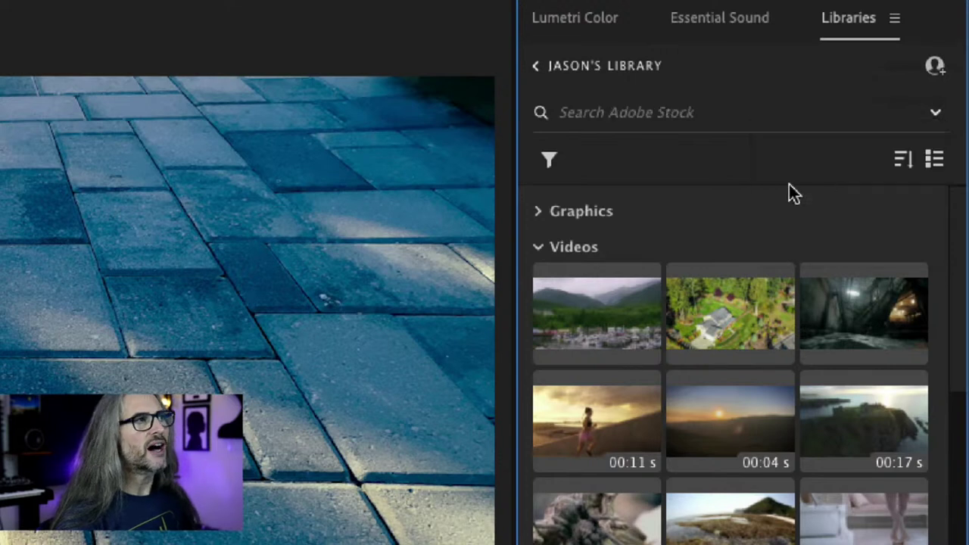
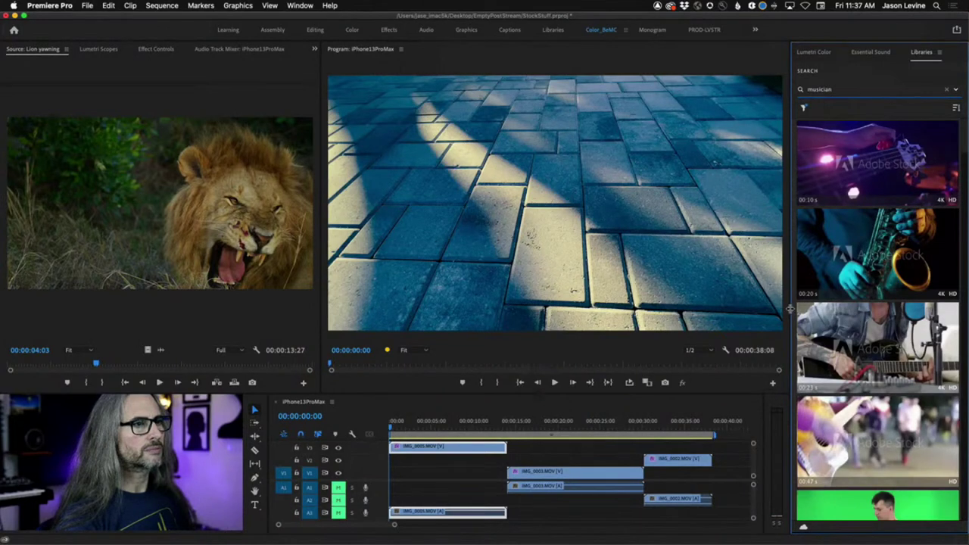
left_click_drag(789, 309, 577, 311)
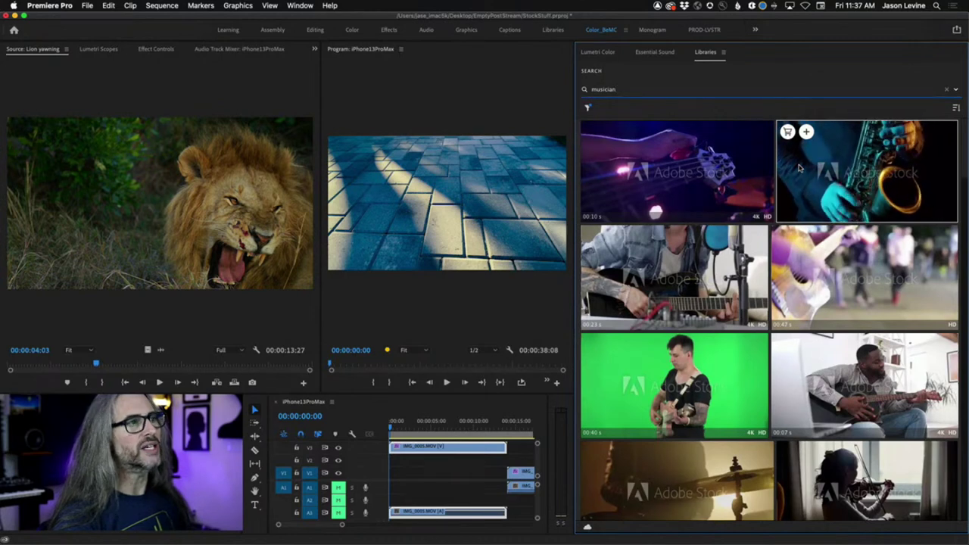
Browse the Adobe Stock musician videos, previewing clips of guitarists, drummers, pianists and other performers along with their descriptions
scroll(706, 274, "down", 5)
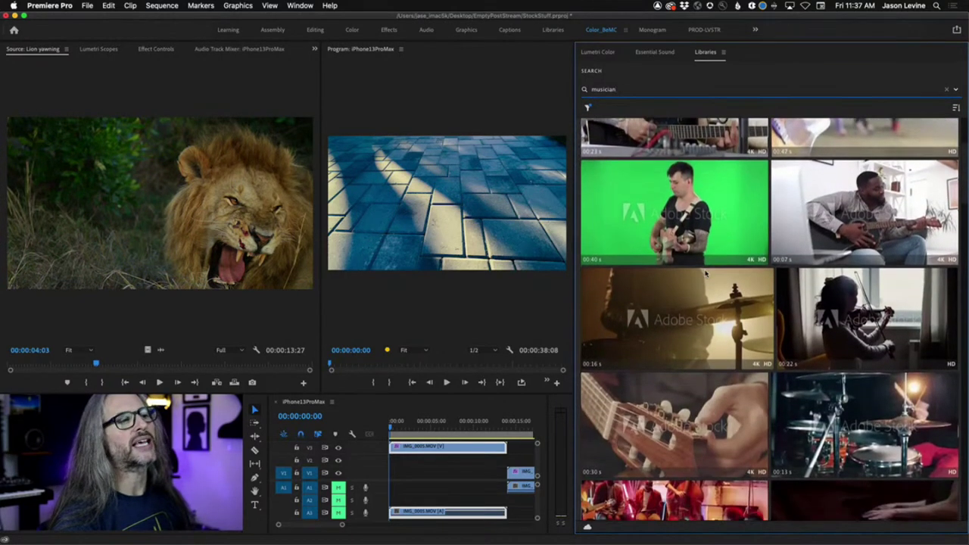
scroll(705, 274, "down", 5)
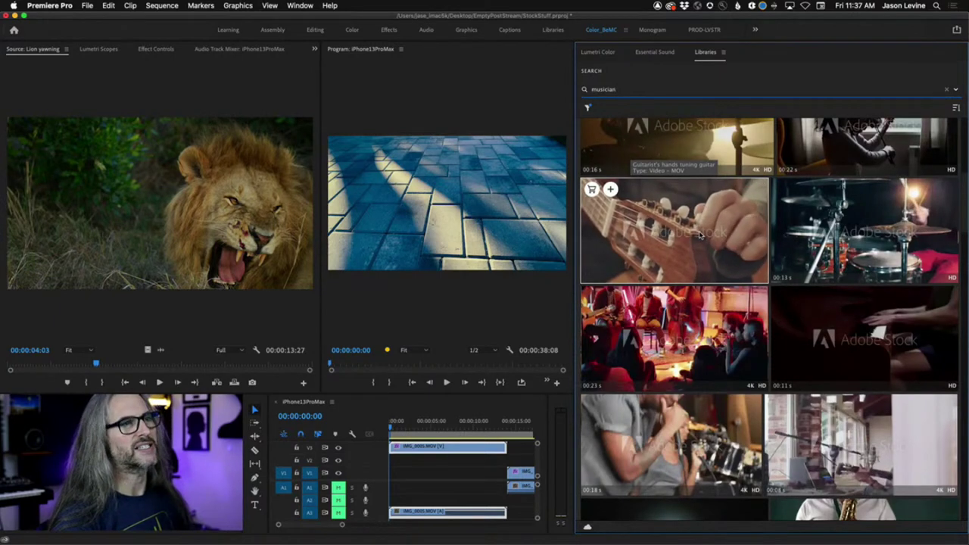
mouse_move(848, 345)
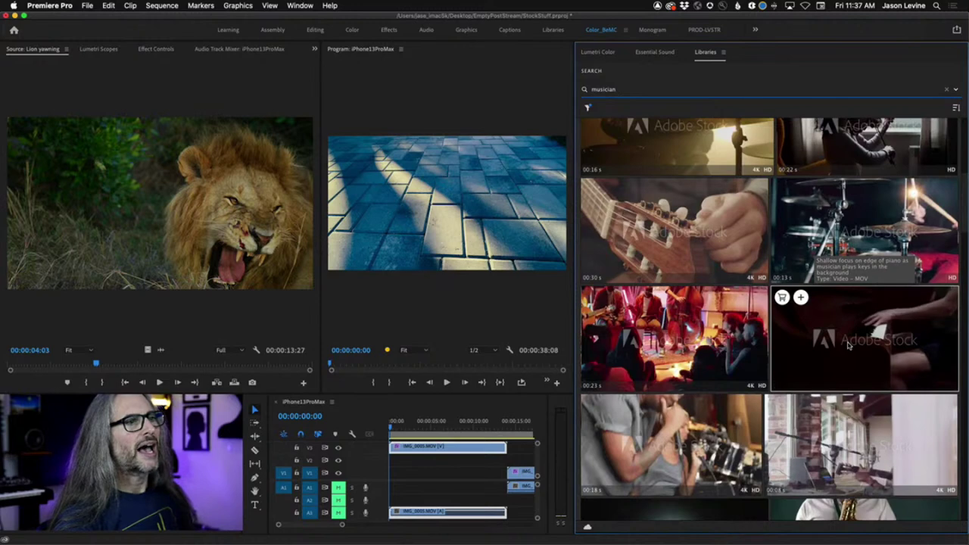
mouse_move(923, 237)
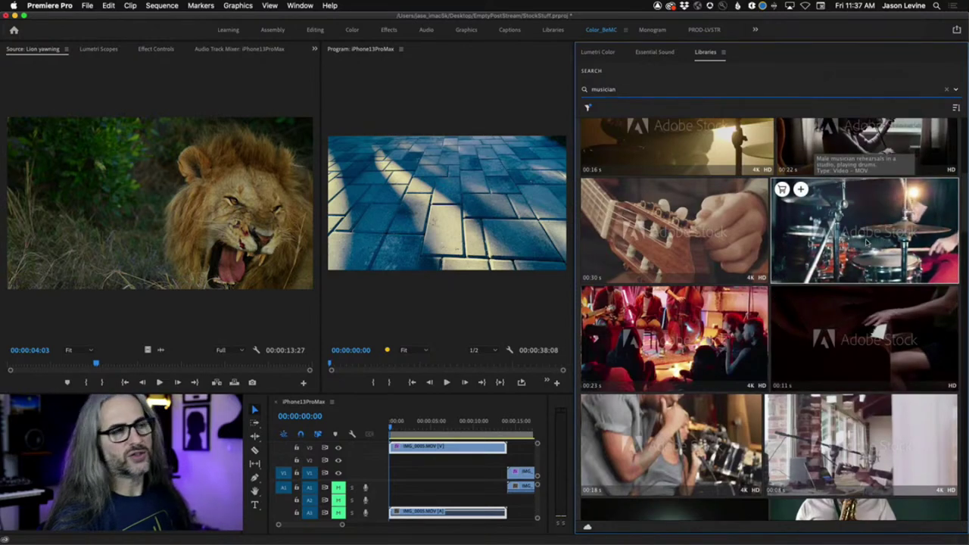
mouse_move(669, 274)
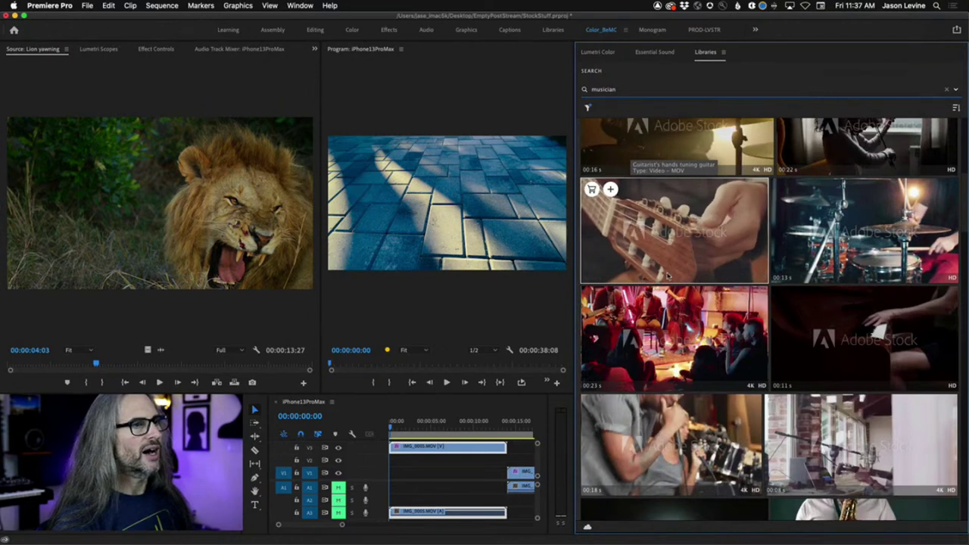
mouse_move(670, 302)
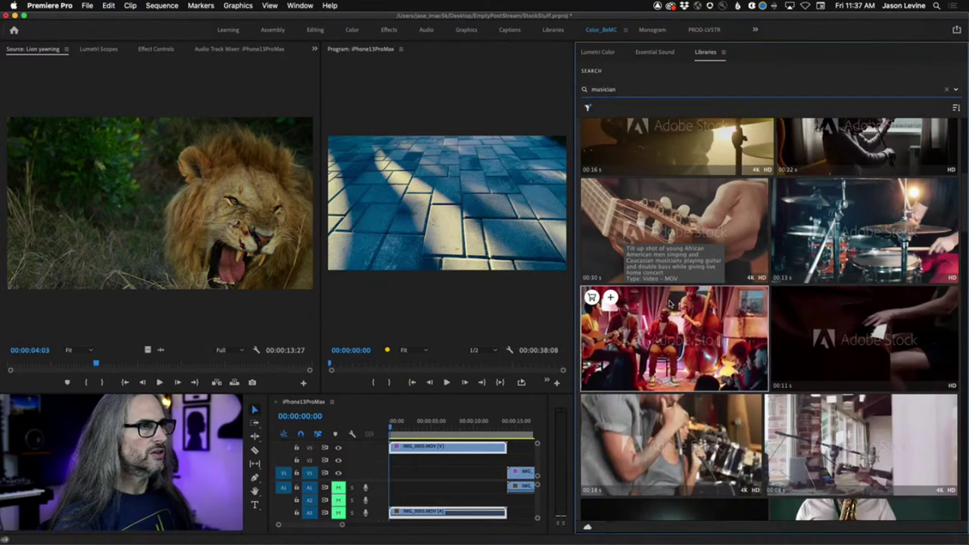
mouse_move(859, 311)
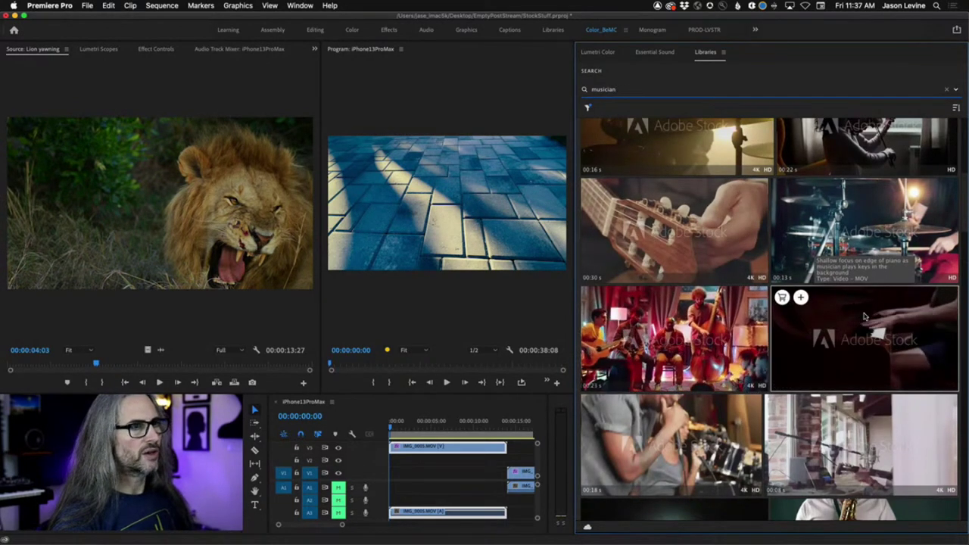
mouse_move(873, 404)
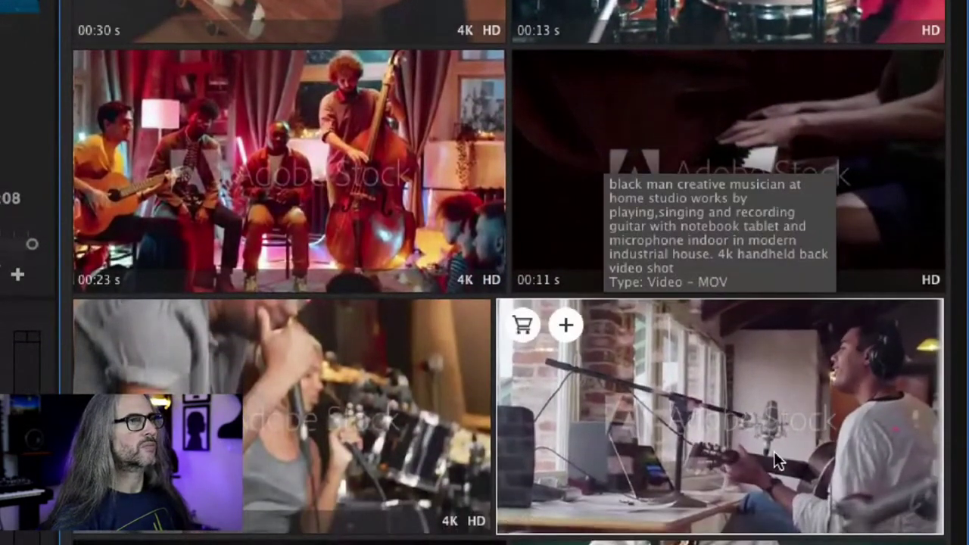
mouse_move(315, 440)
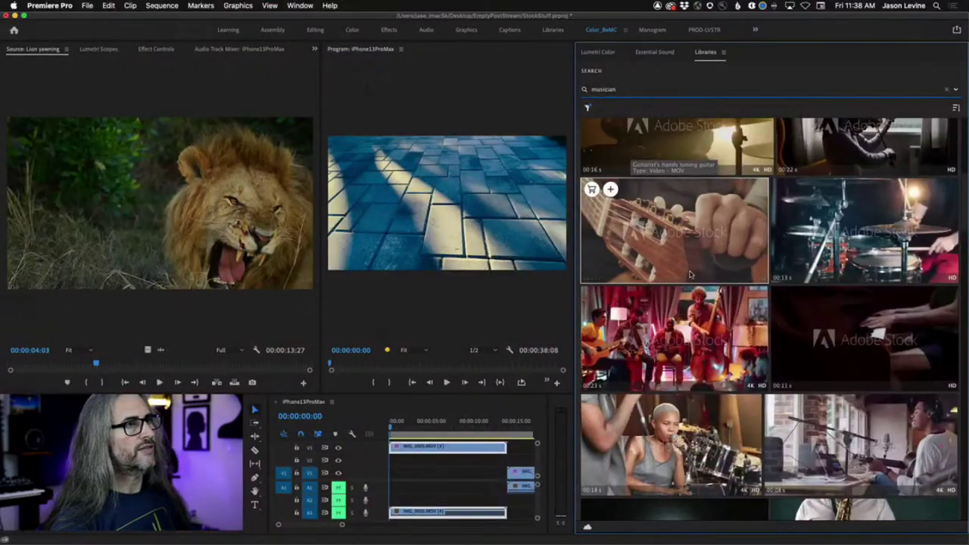
mouse_move(666, 318)
scroll(709, 373, "down", 5)
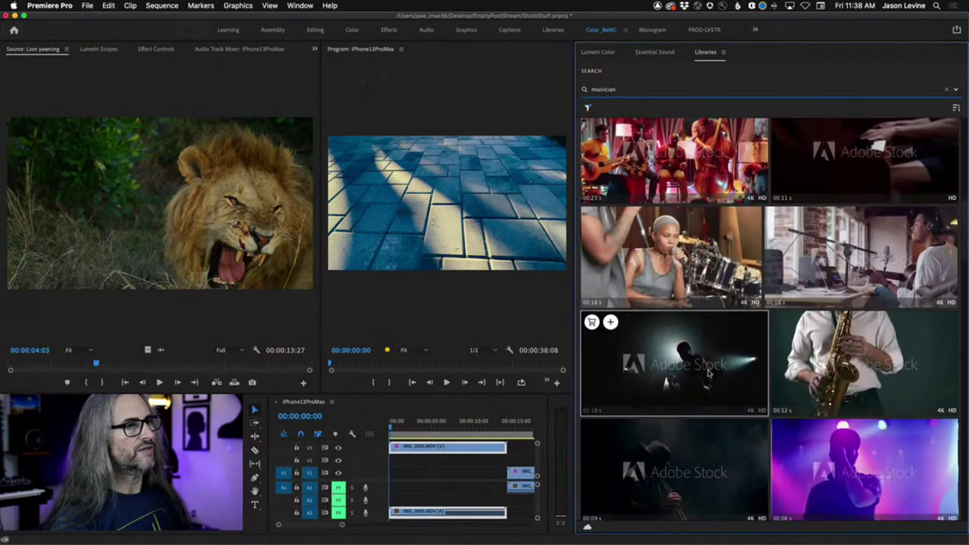
mouse_move(836, 365)
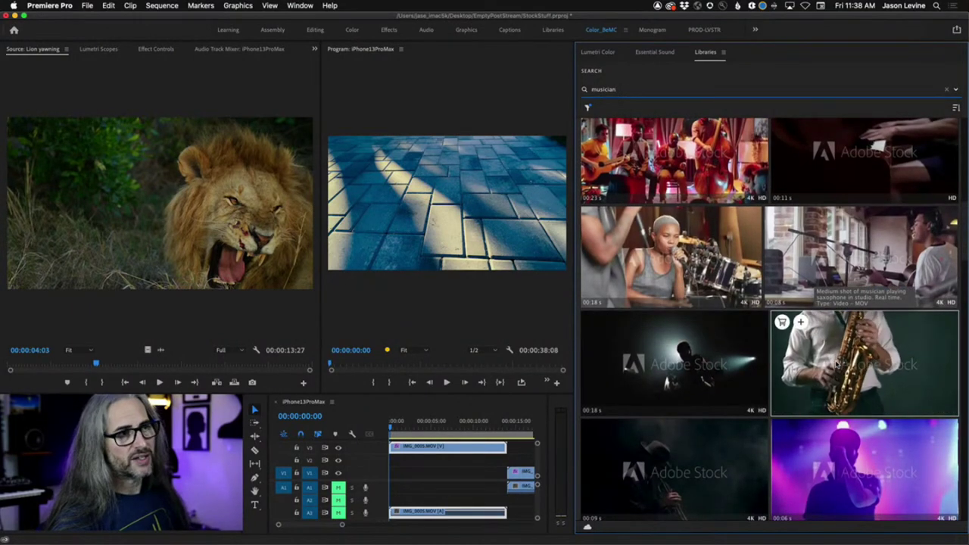
scroll(835, 366, "down", 5)
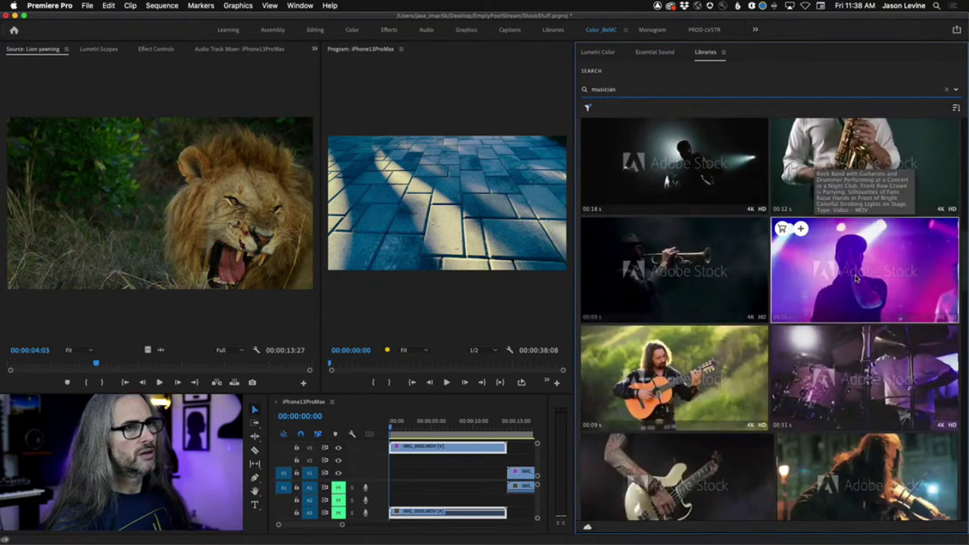
mouse_move(615, 389)
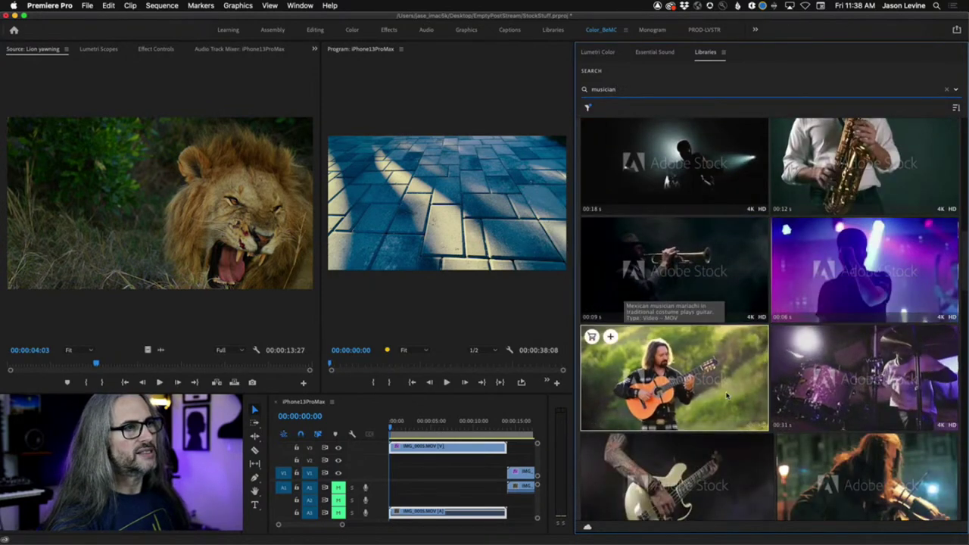
scroll(655, 356, "down", 4)
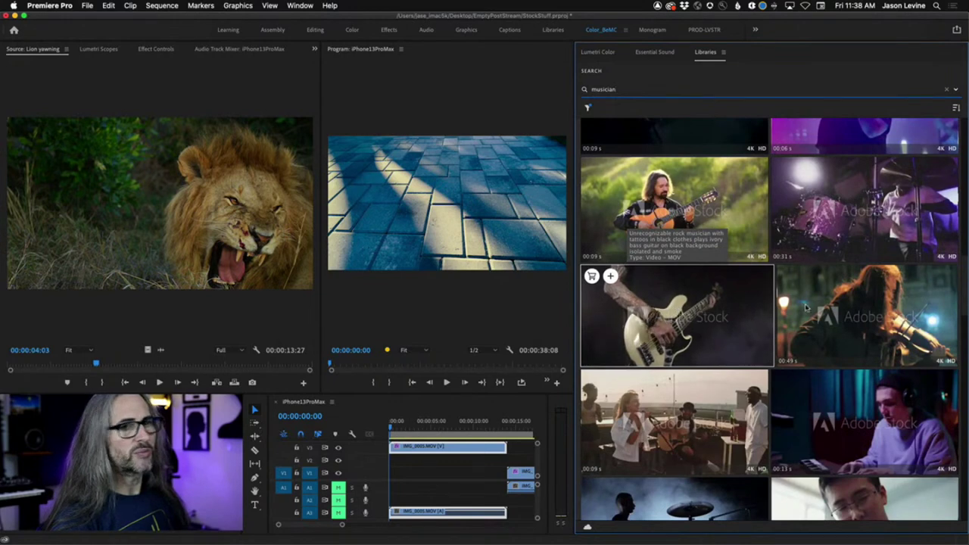
mouse_move(808, 306)
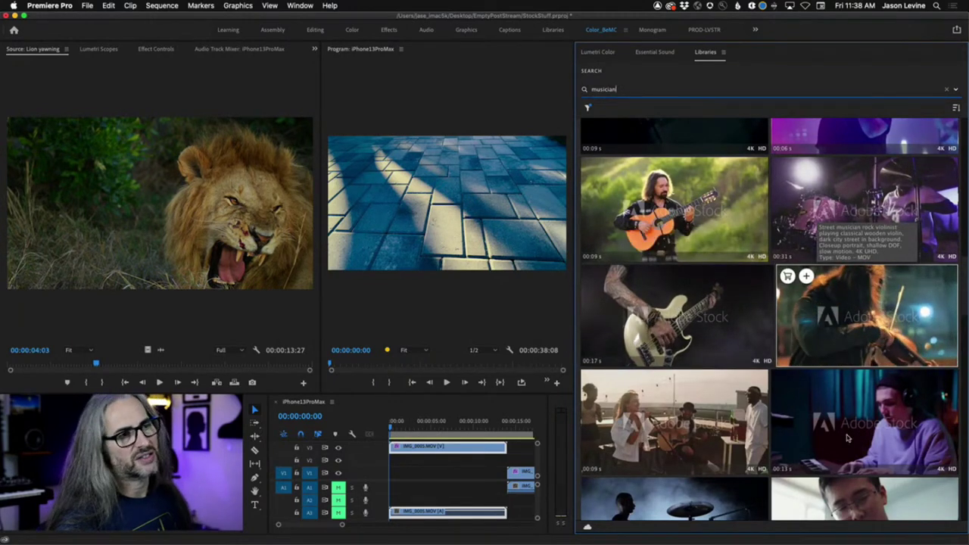
scroll(848, 438, "down", 3)
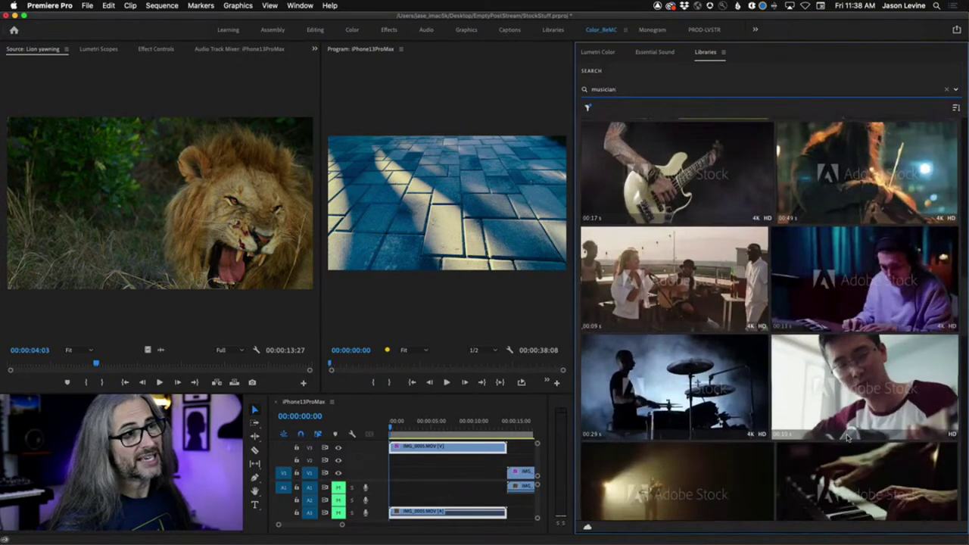
scroll(848, 438, "down", 4)
mouse_move(626, 198)
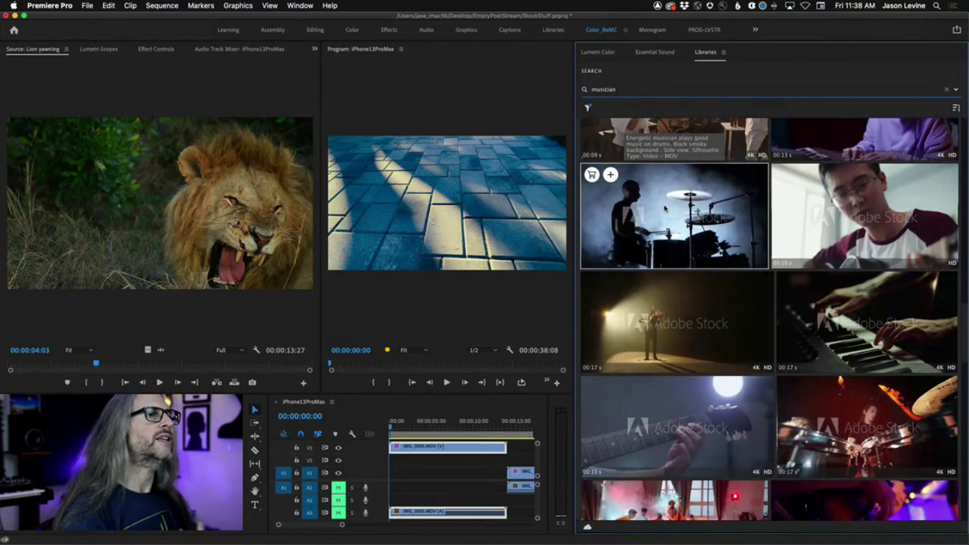
scroll(667, 204, "down", 10)
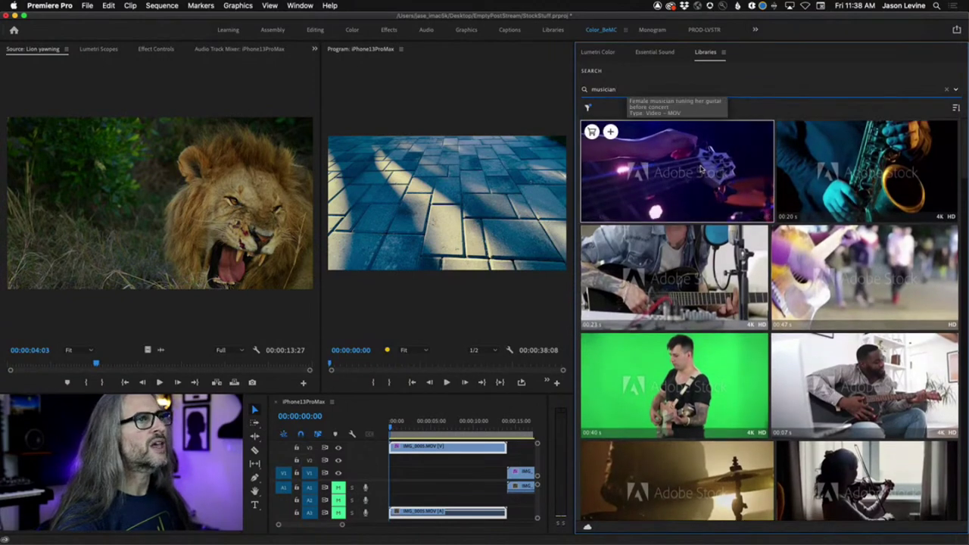
Open the web details of the "Female musician tuning her guitar before concert" clip and download its 4K preview
right_click(702, 168)
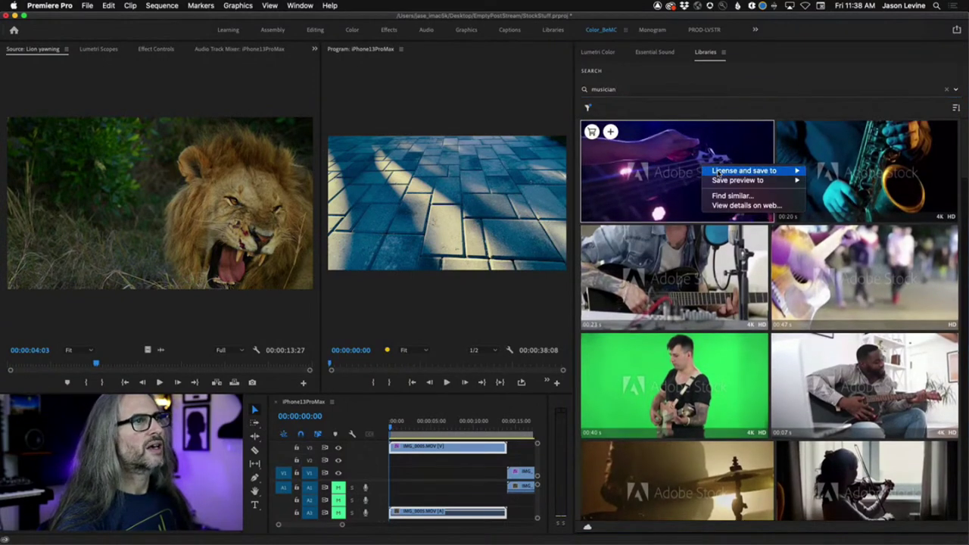
mouse_move(720, 173)
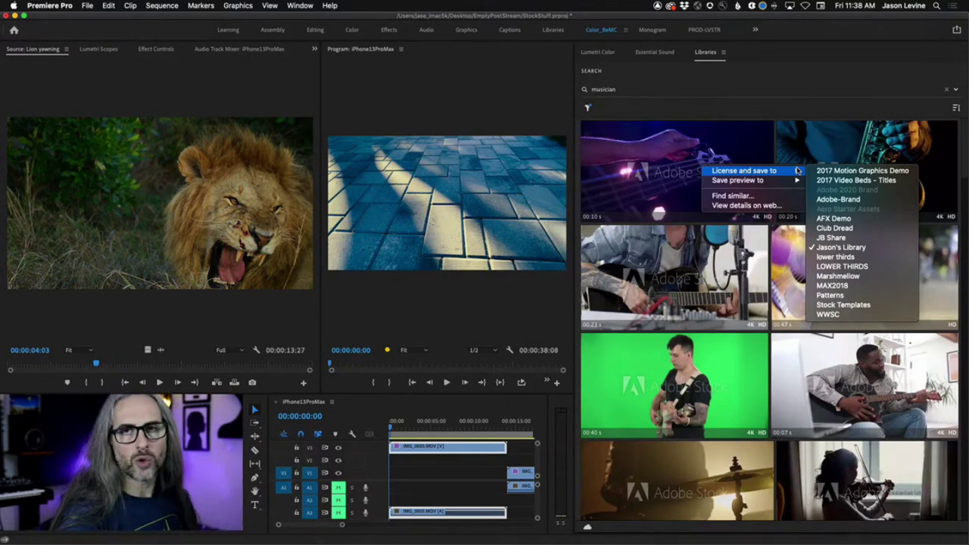
mouse_move(758, 183)
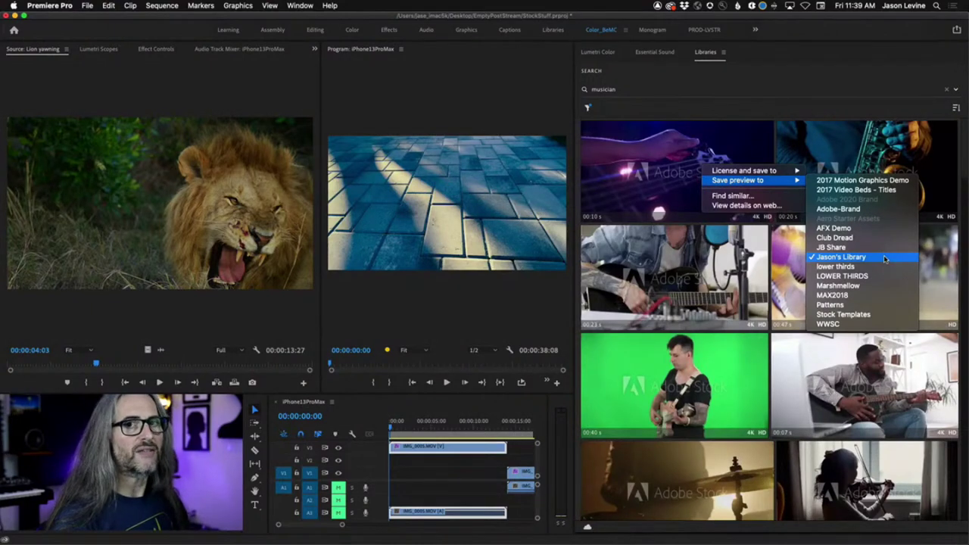
left_click(752, 207)
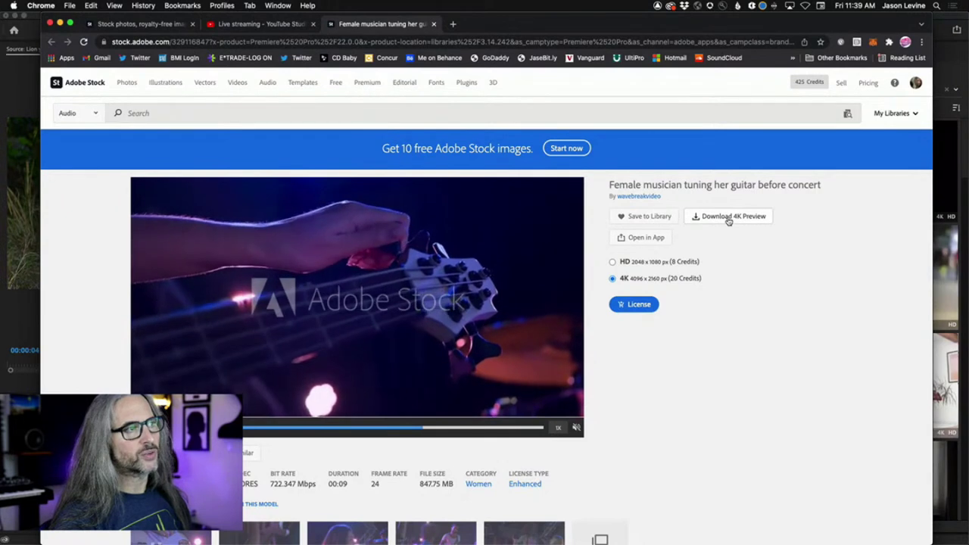
left_click(729, 217)
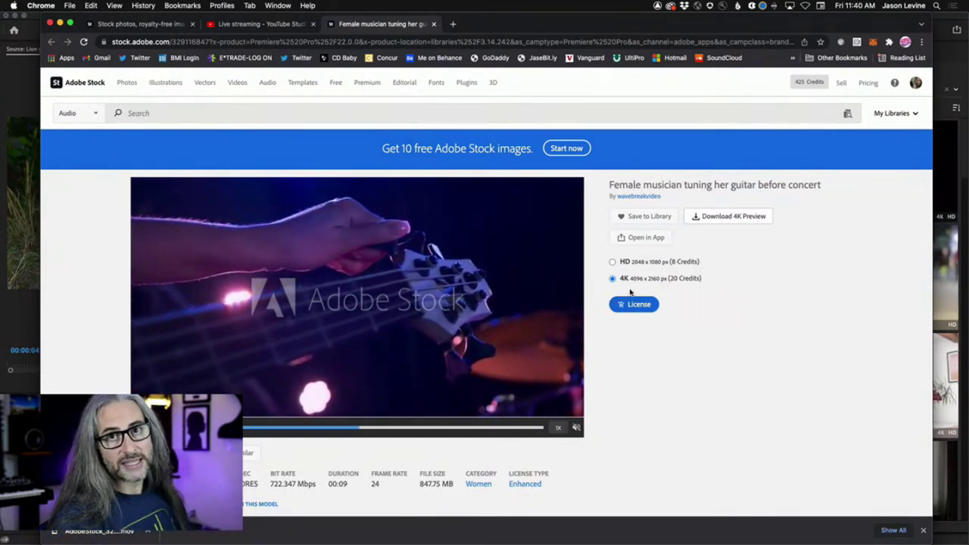
Return to Premiere Pro, import AdobeStock_329116847_Video_4K_Preview.mov from the Downloads folder, and scrub through it in the Source Monitor
left_click(19, 333)
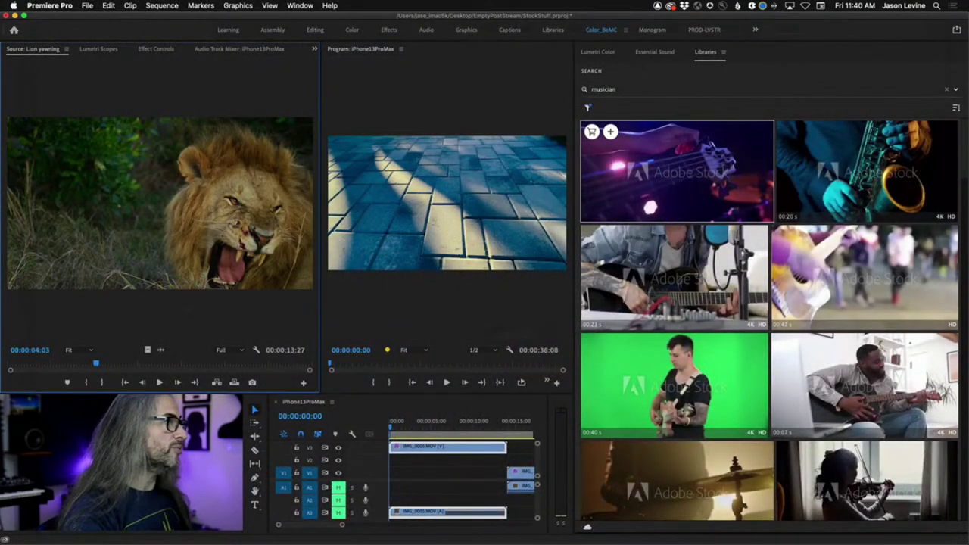
left_click(72, 6)
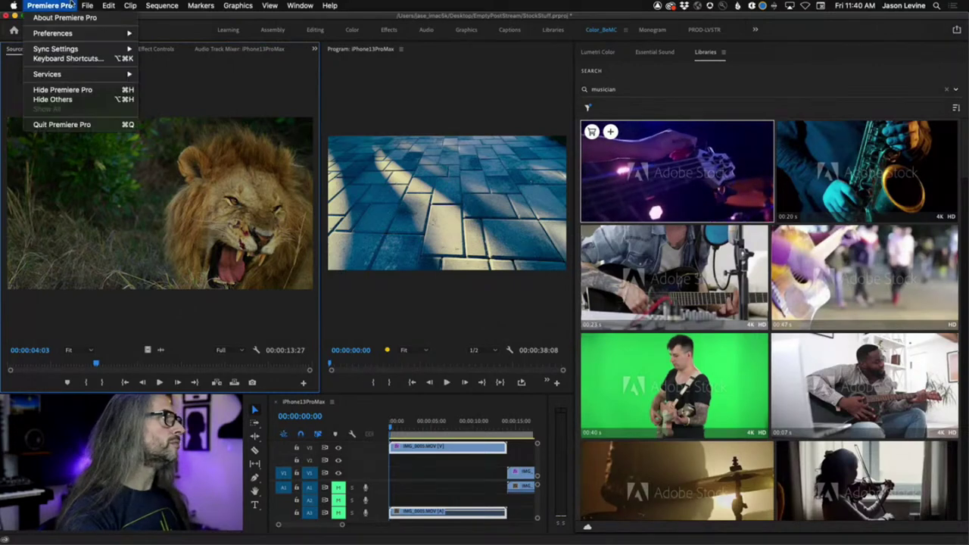
left_click(89, 6)
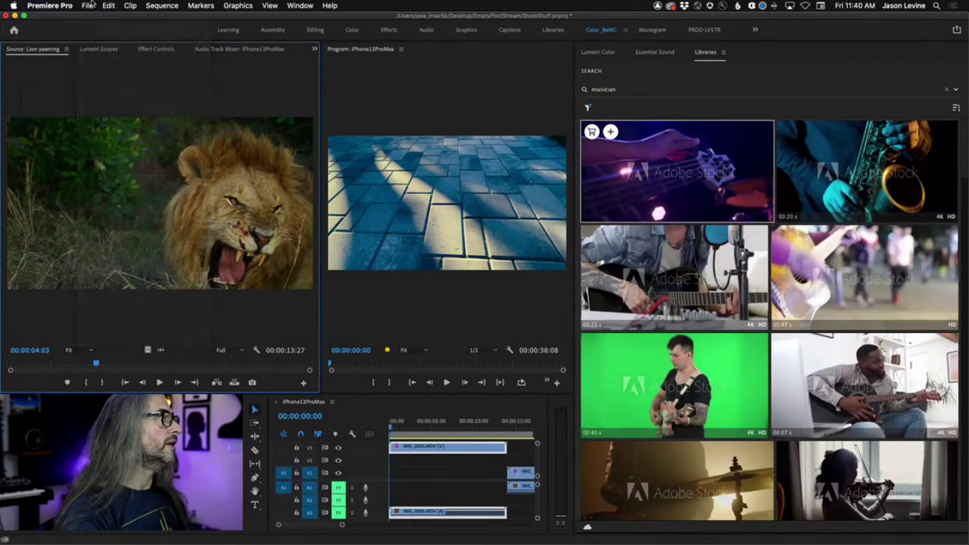
left_click(89, 5)
left_click(138, 261)
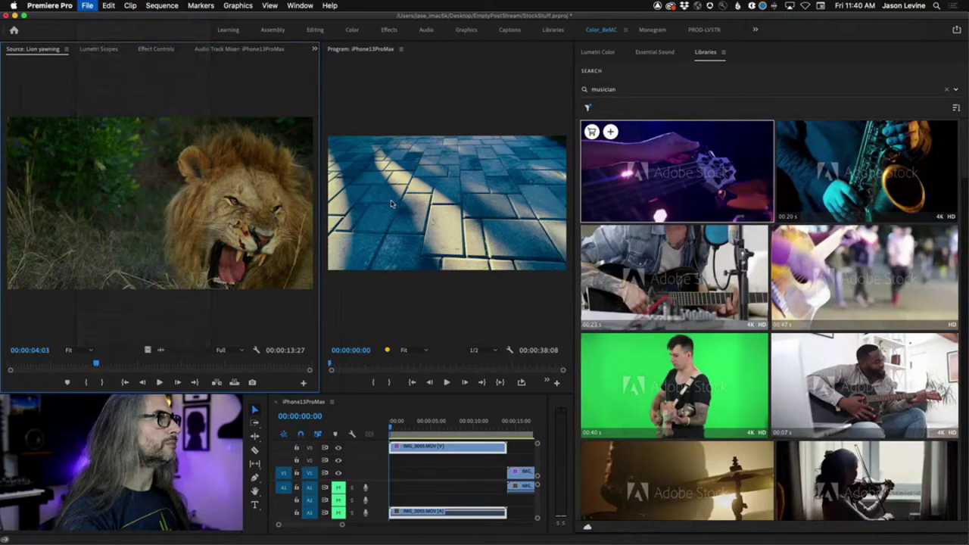
left_click(320, 195)
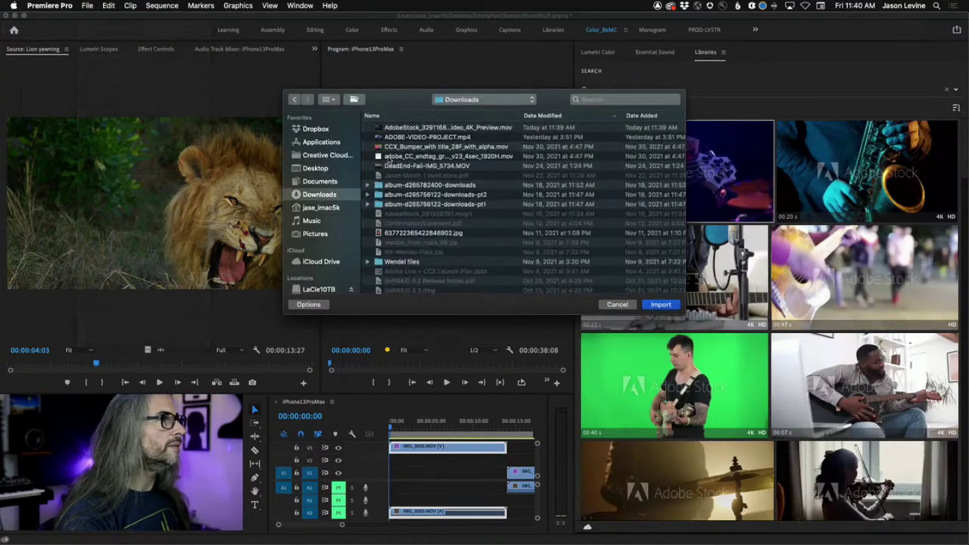
double_click(411, 129)
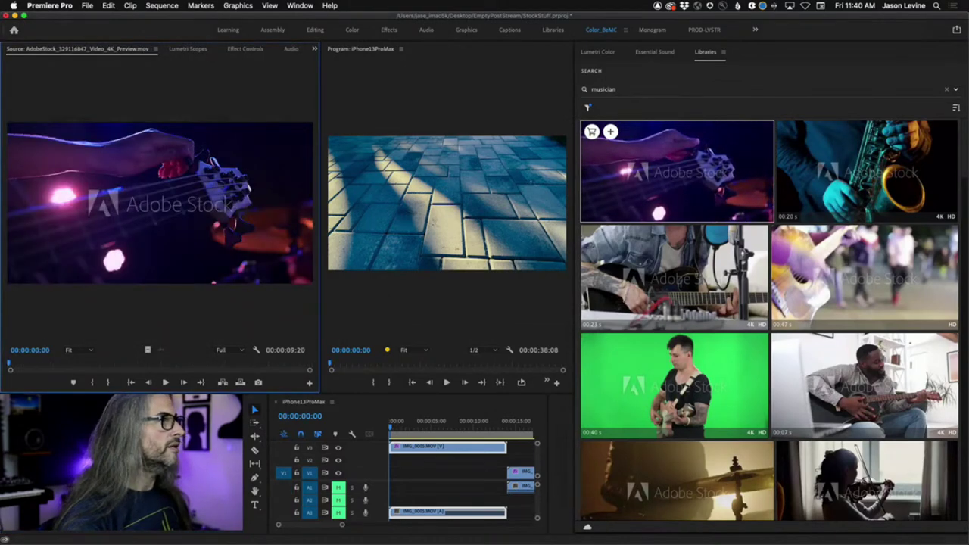
left_click_drag(8, 366, 138, 366)
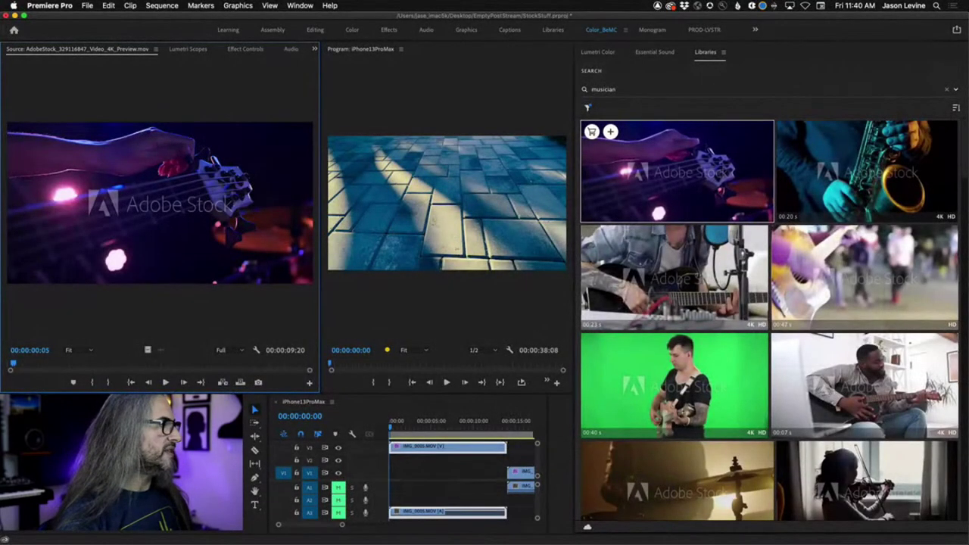
right_click(42, 197)
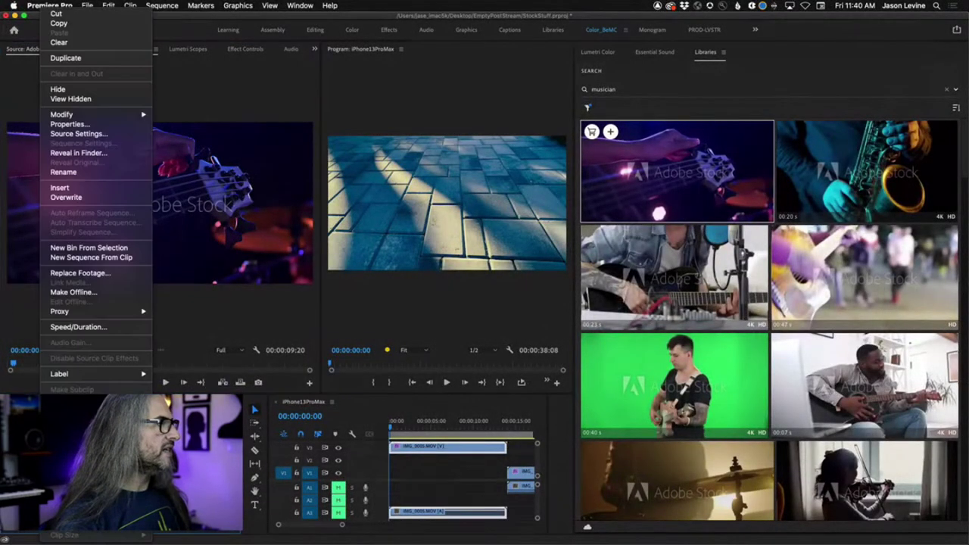
left_click(90, 258)
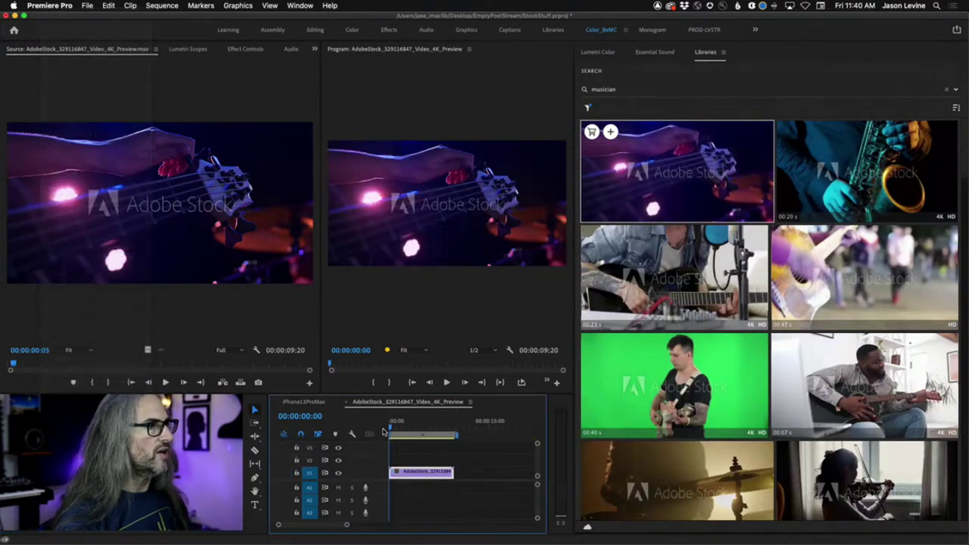
left_click_drag(375, 459, 375, 447)
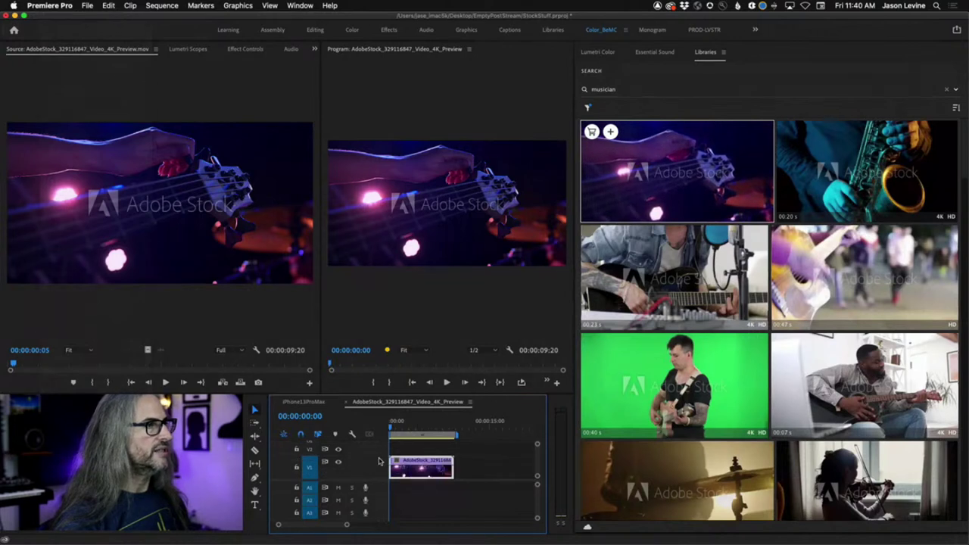
Play the guitar preview sequence in the maximized Program Monitor, restore the layout, and check the licensing option for its timeline clip
key("space")
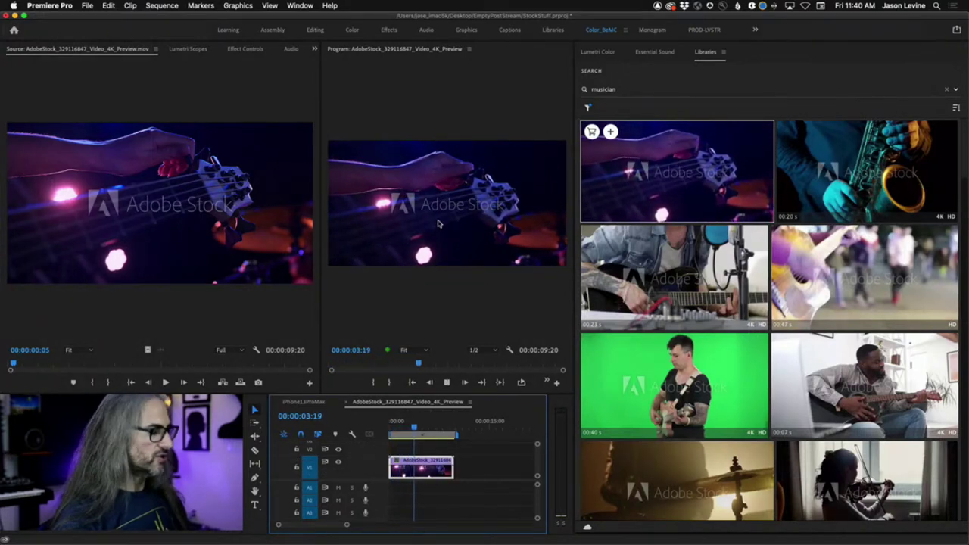
key("grave")
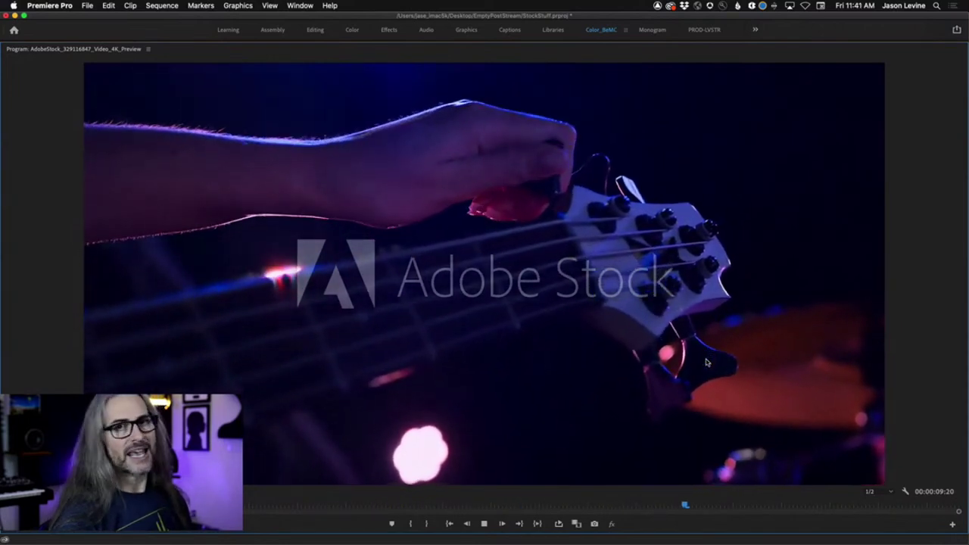
key("space")
key("grave")
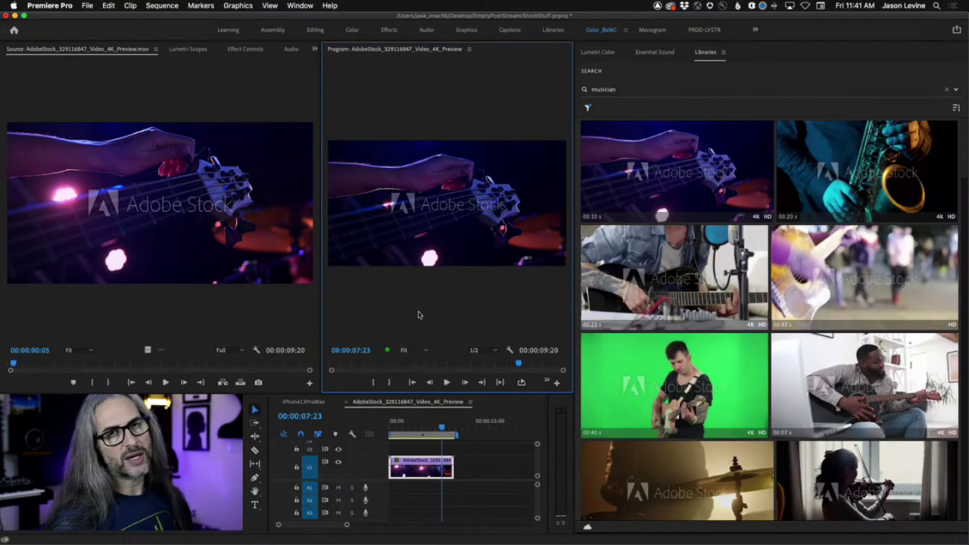
right_click(423, 470)
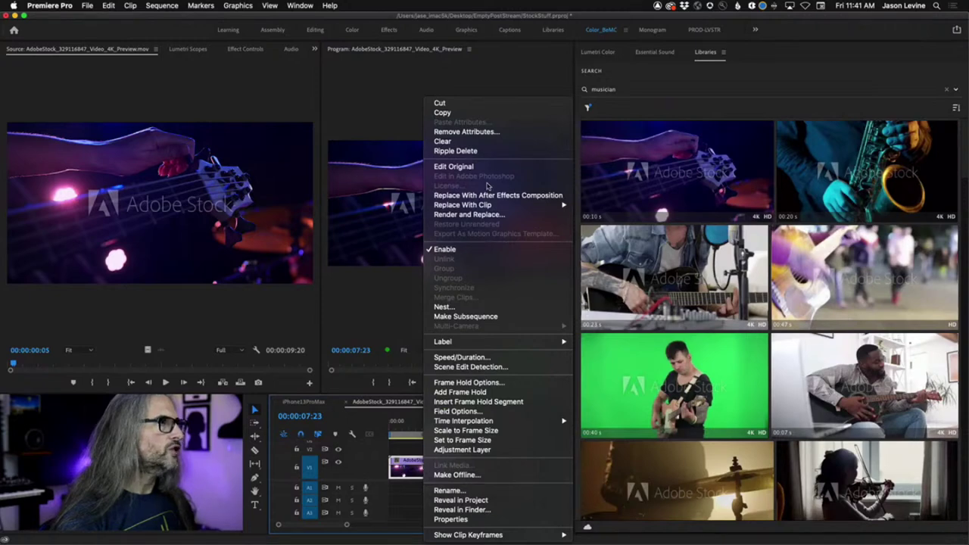
left_click(409, 472)
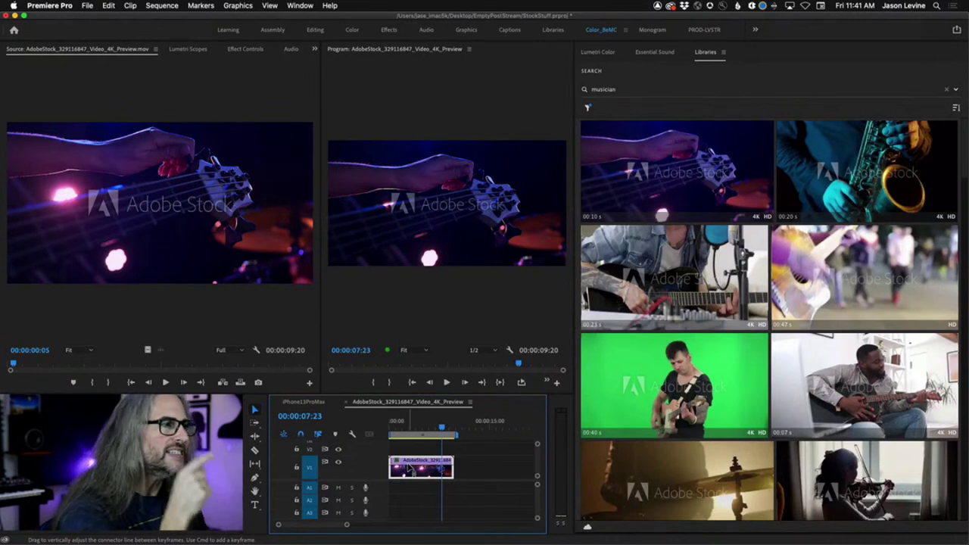
License the 4K (4096 x 2160px) version of "Female musician tuning her guitar before concert" and add the licensed clip to the project
mouse_move(747, 183)
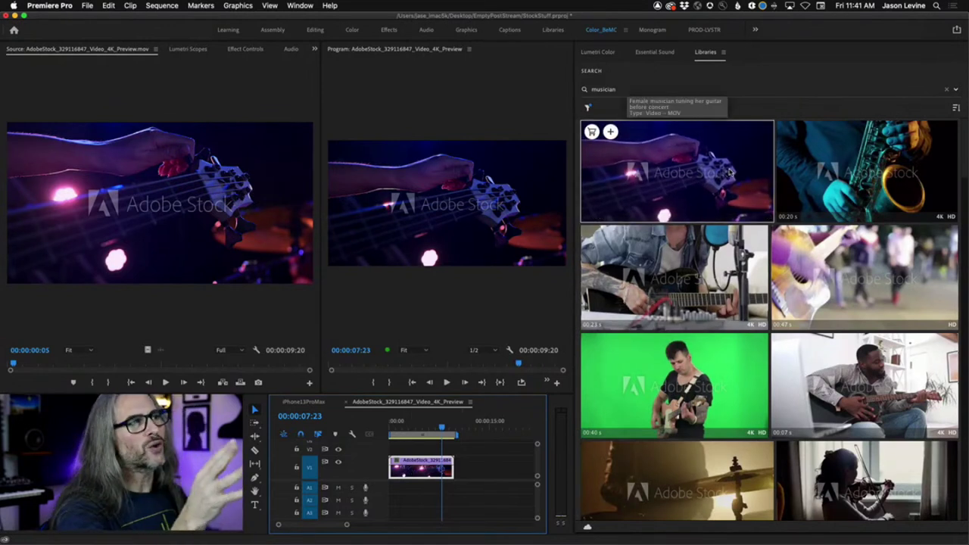
mouse_move(243, 538)
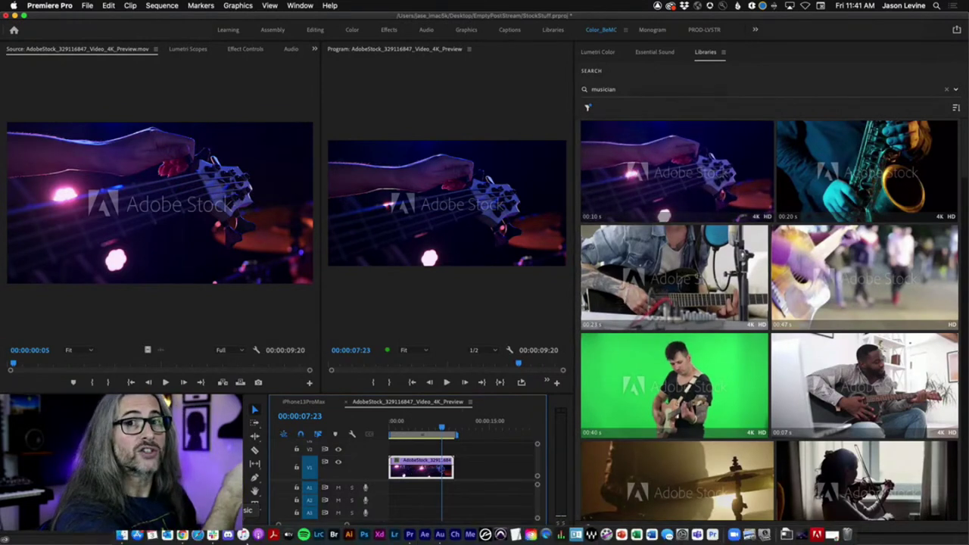
mouse_move(721, 146)
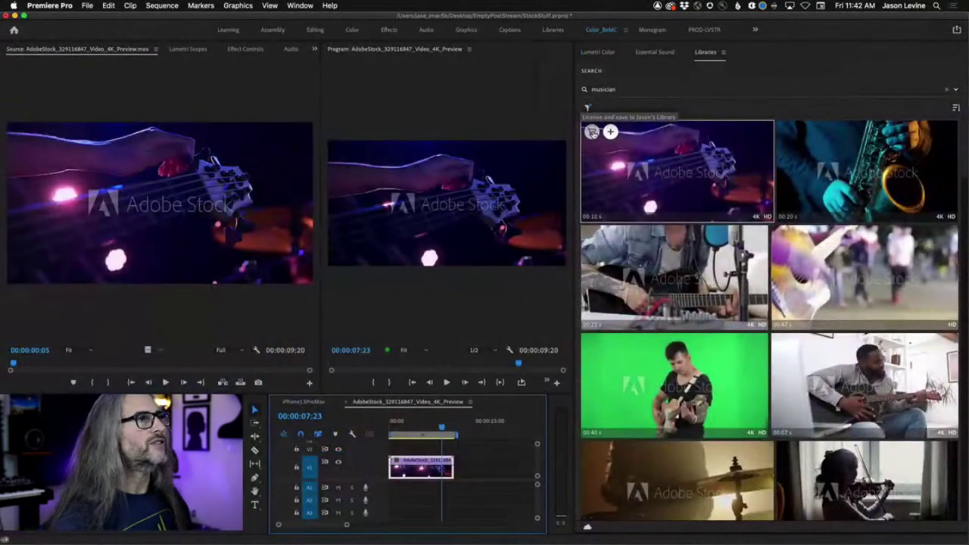
left_click(592, 132)
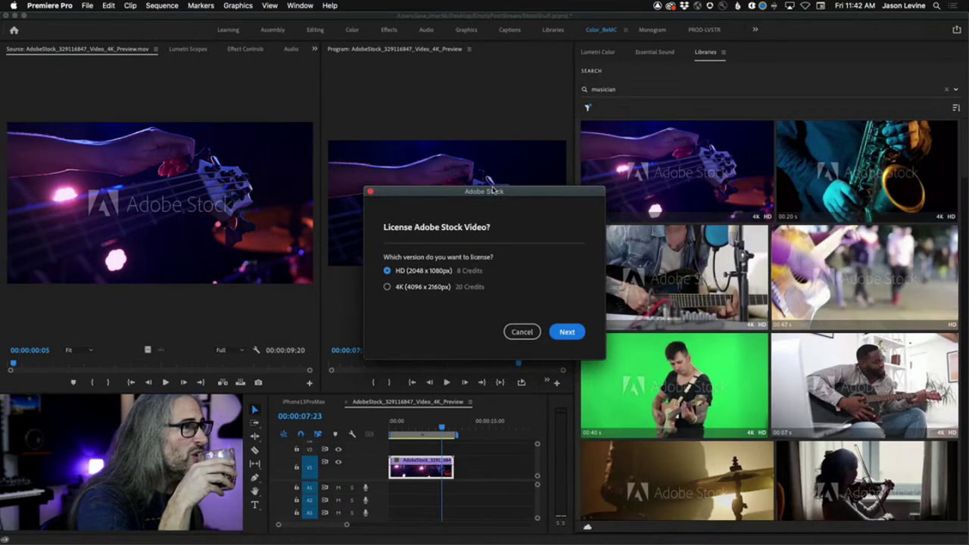
left_click(387, 288)
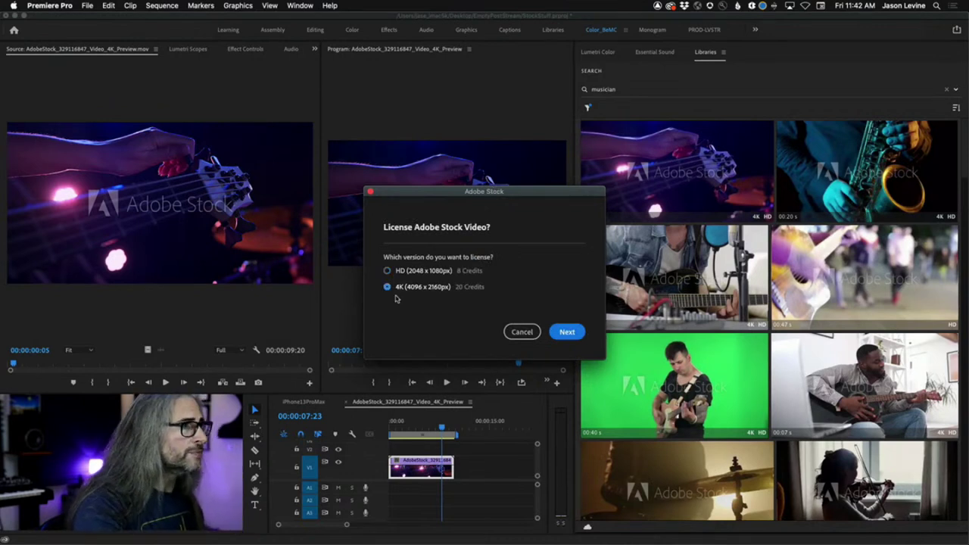
left_click(567, 333)
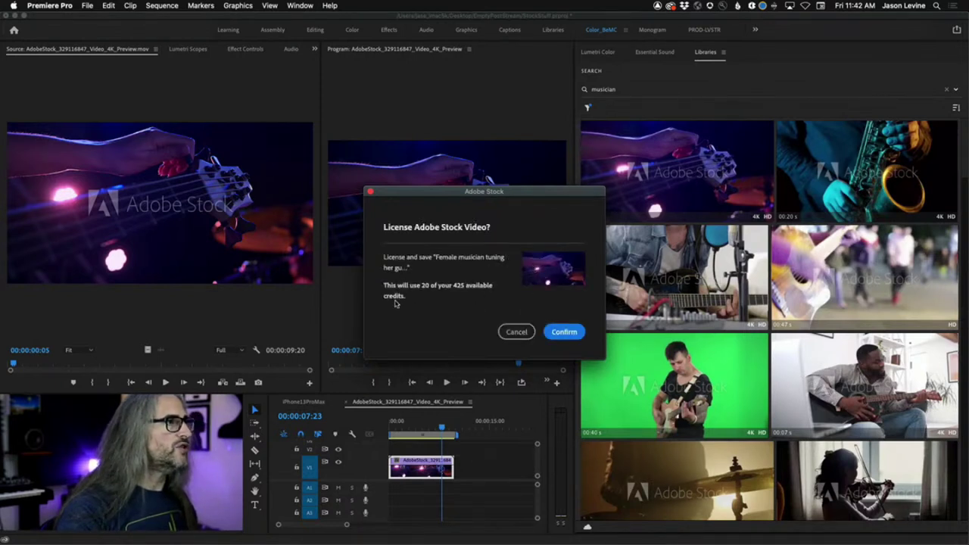
left_click(566, 333)
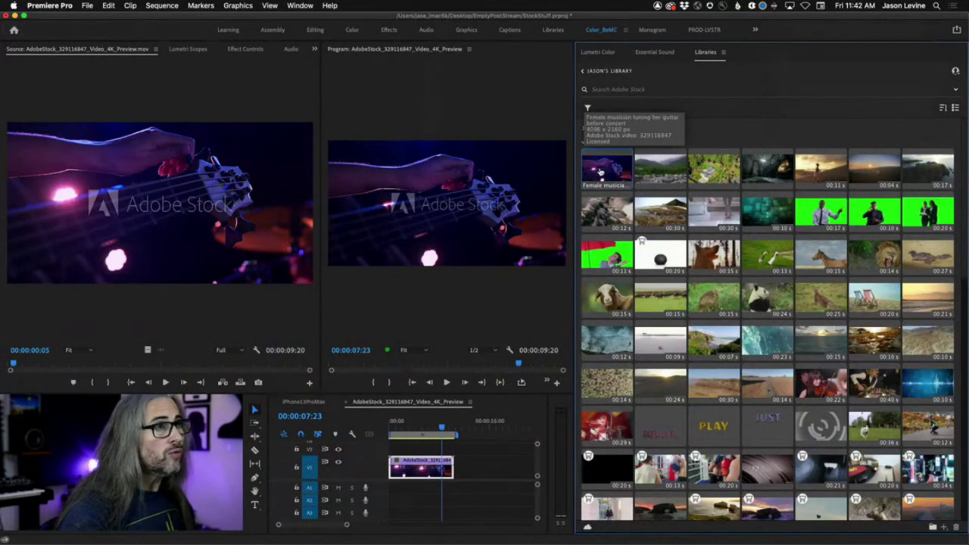
right_click(499, 209)
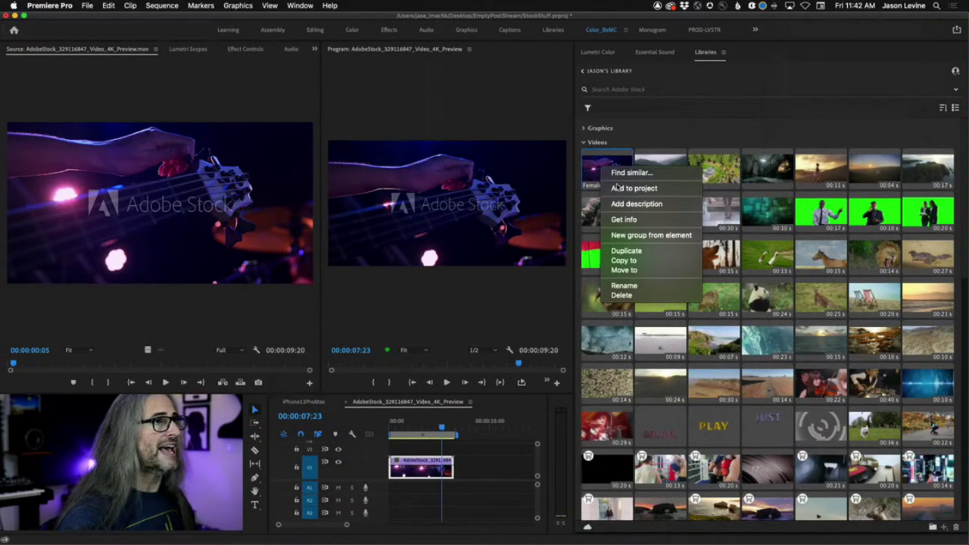
left_click(629, 189)
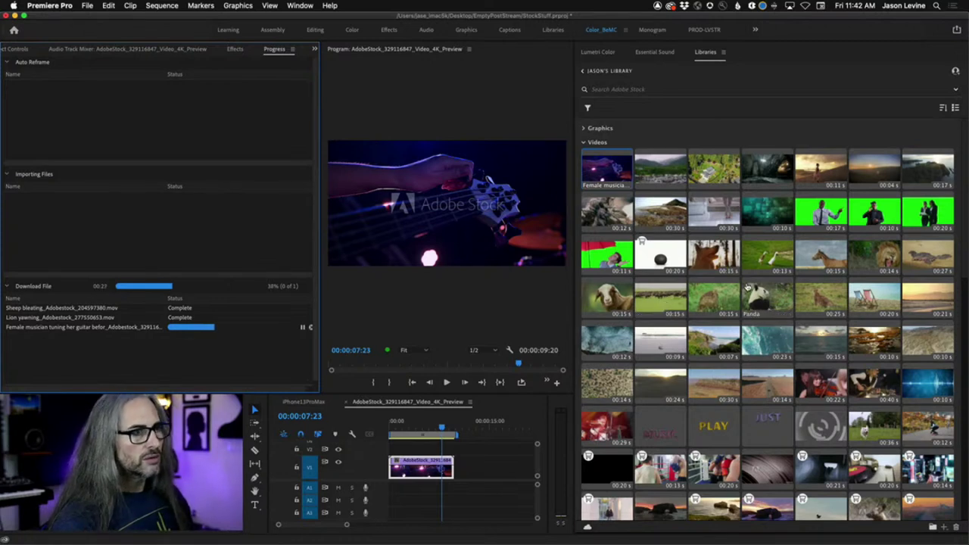
Find the unlicensed "4K Time lapse zoom out Alcatraz Island in fog" video in the library and add it to the project
scroll(791, 353, "down", 3)
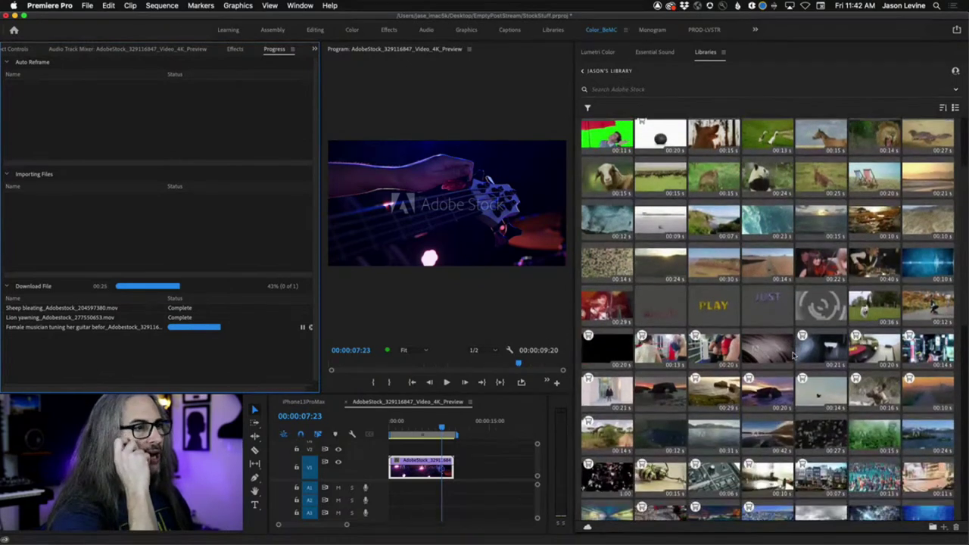
scroll(793, 355, "down", 6)
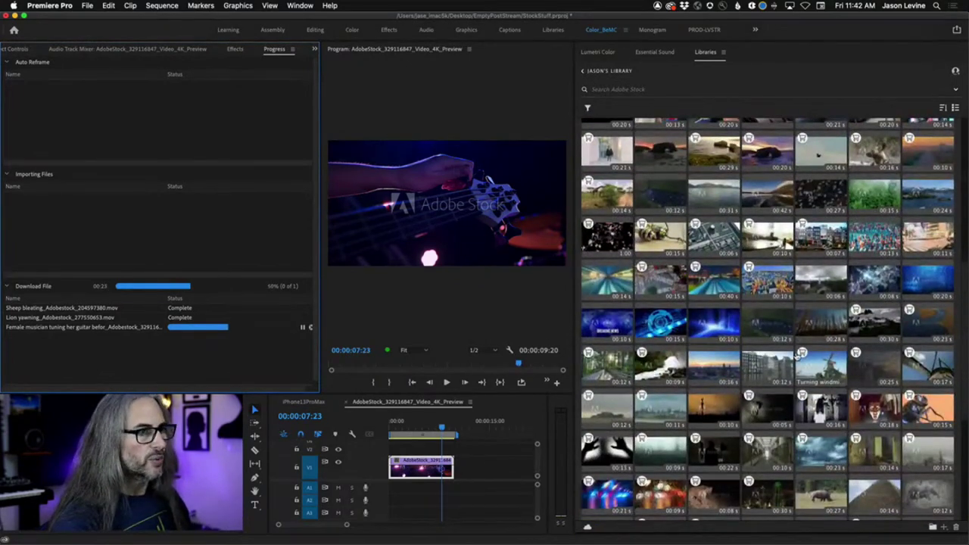
scroll(796, 356, "down", 2)
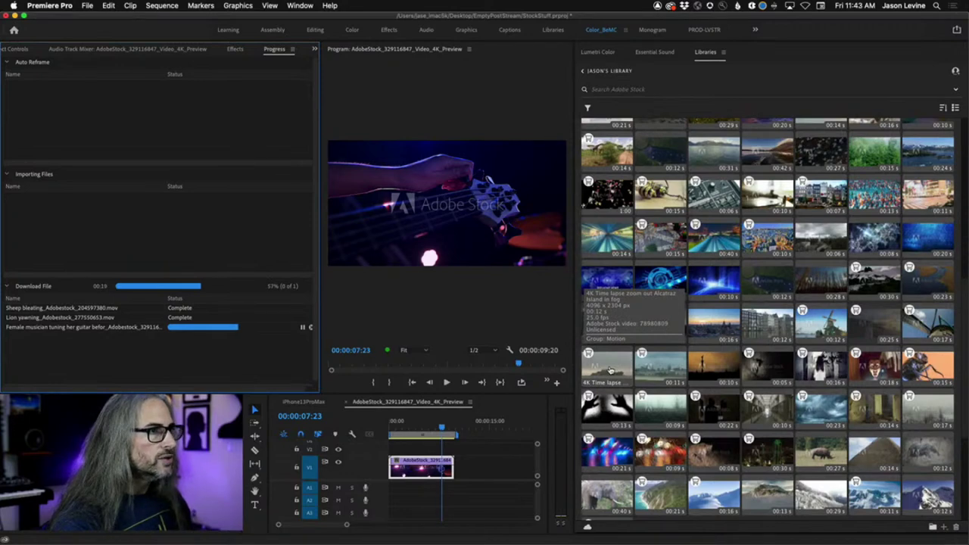
right_click(611, 369)
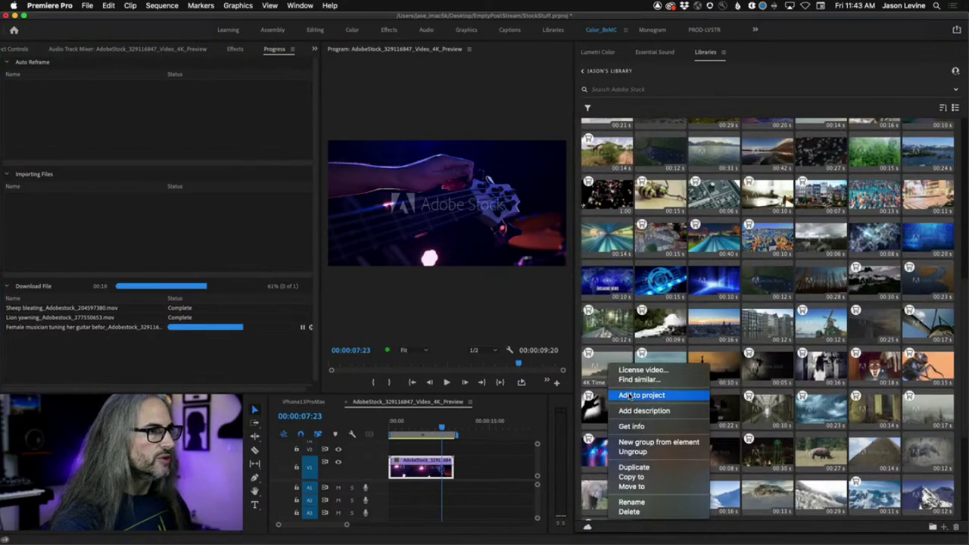
left_click(627, 394)
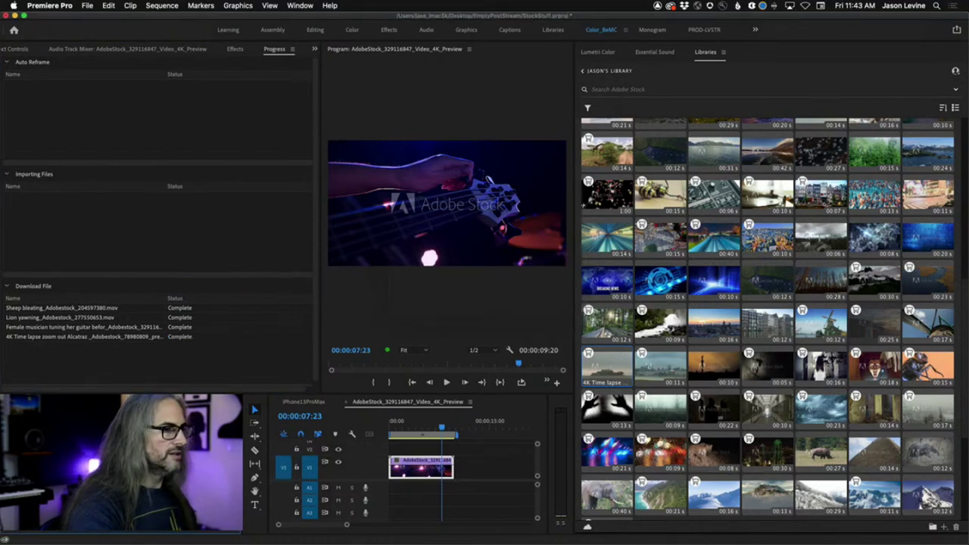
Play the "Sheep bleating" clip in the maximized Source Monitor, stop it, and restore the panel layout
key("space")
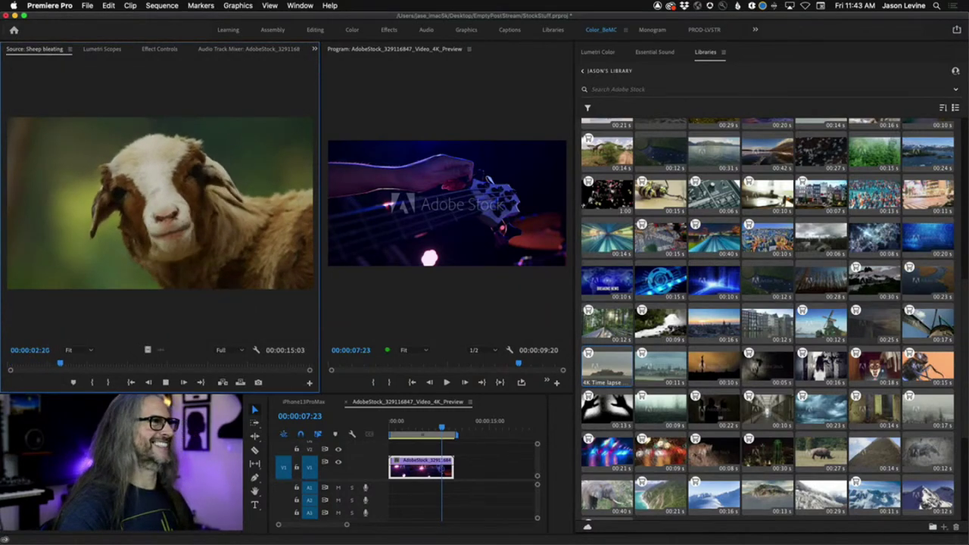
key("space")
key("grave")
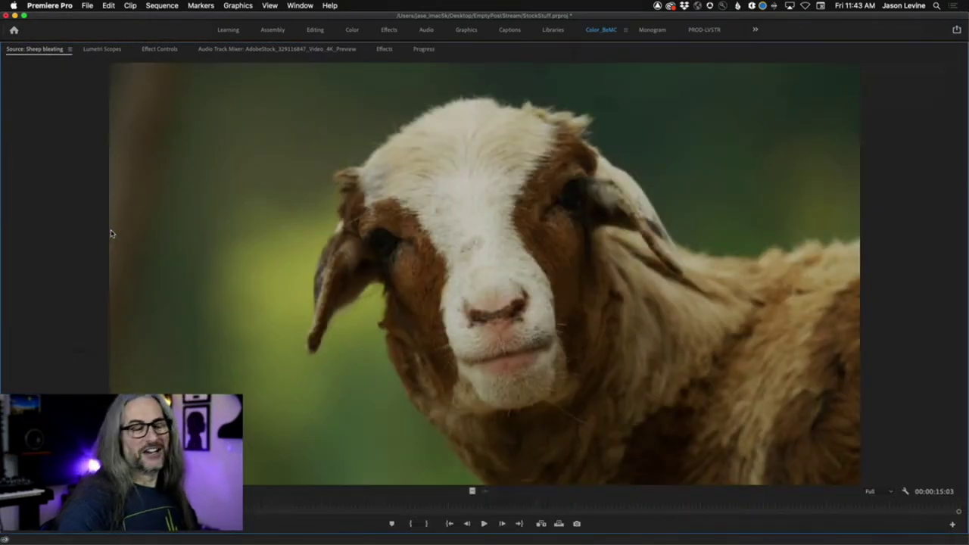
key("space")
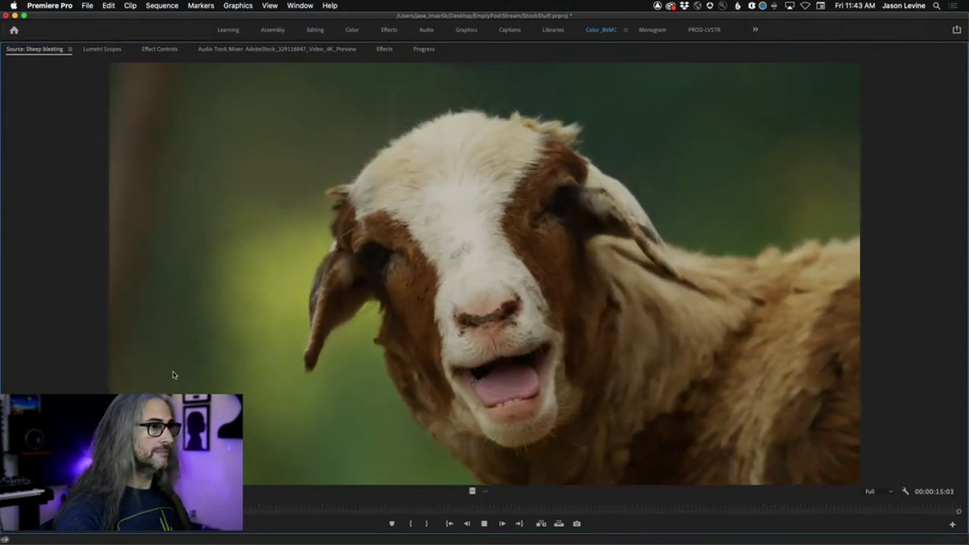
key("space")
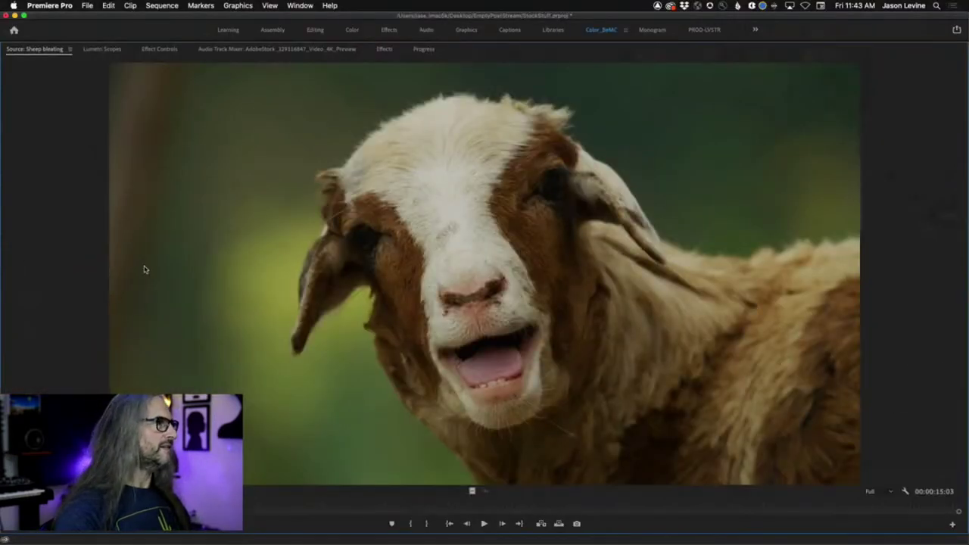
key("grave")
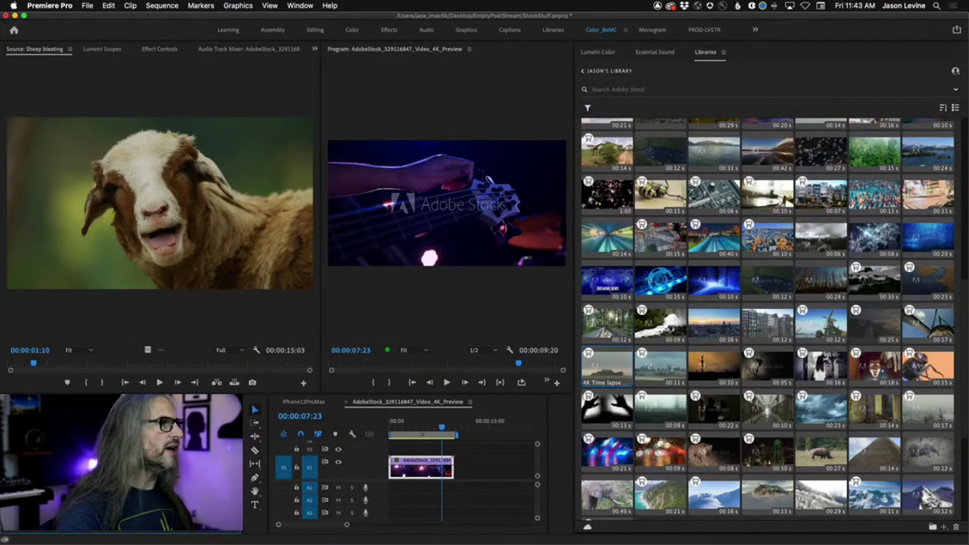
Place the Alcatraz time-lapse preview on track V2 directly after the guitar clip and move the playhead to 00:00:15:07
left_click_drag(260, 456, 492, 432)
key("space")
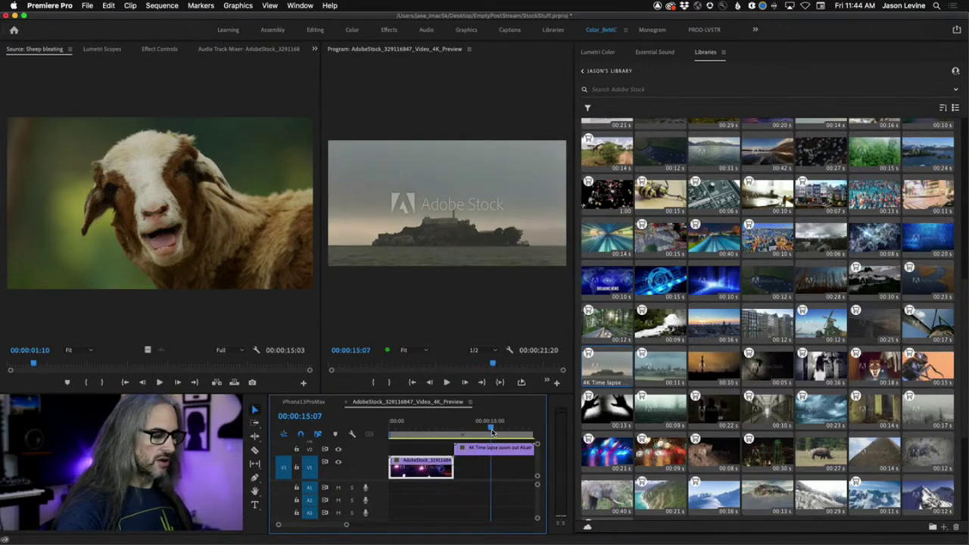
right_click(487, 452)
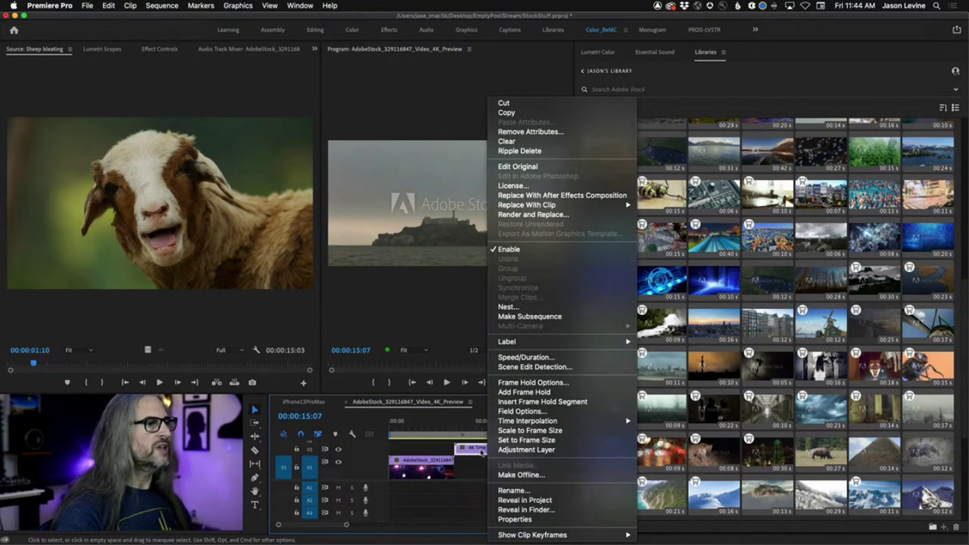
key("Escape")
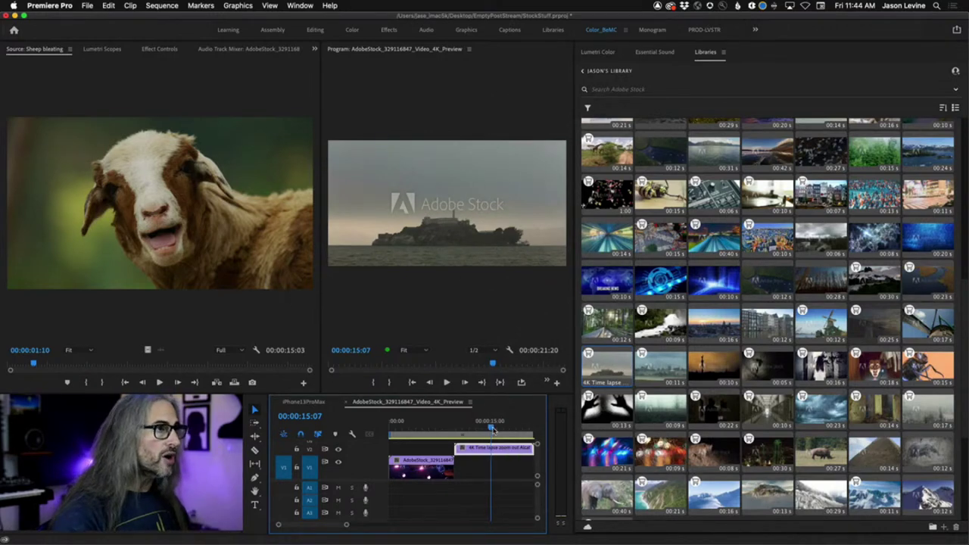
License the 4K (4096 x 2304px) version of the Alcatraz time-lapse directly from its clip in the timeline
mouse_move(491, 428)
left_mouse_down()
mouse_move(528, 429)
mouse_move(487, 429)
mouse_move(499, 429)
left_mouse_up()
right_click(494, 452)
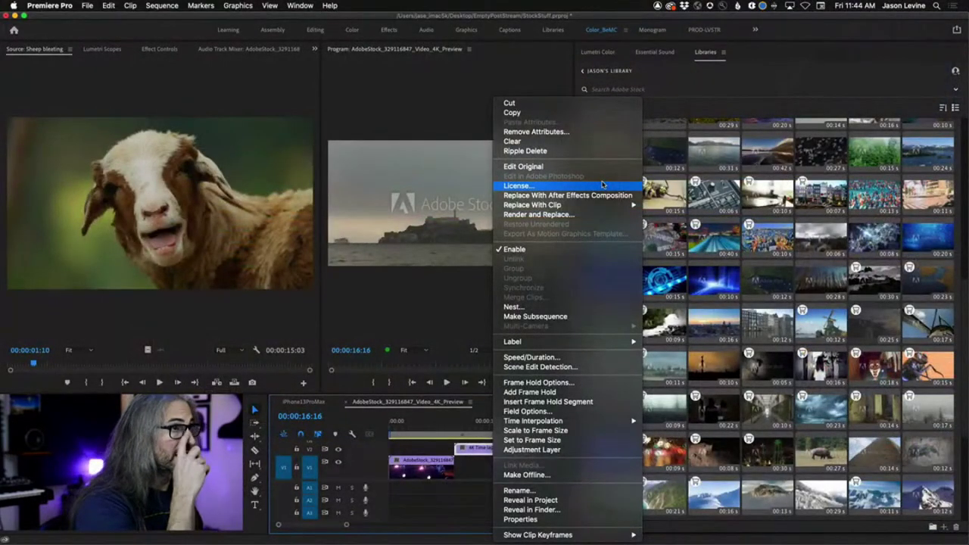
left_click(604, 187)
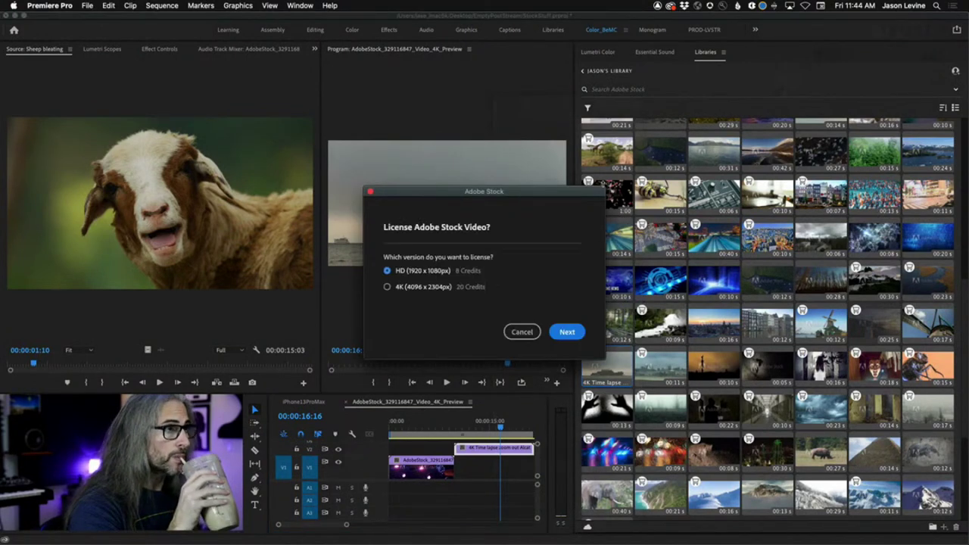
left_click(409, 288)
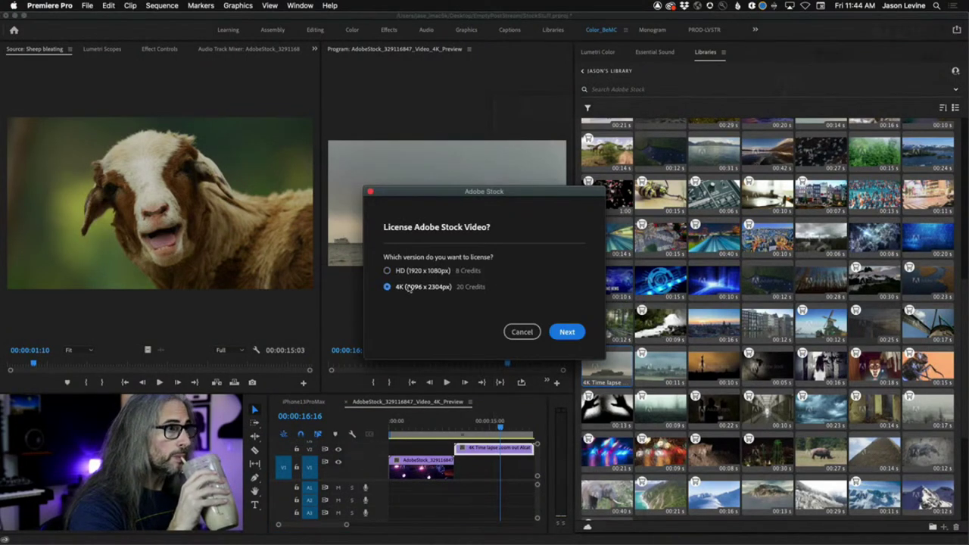
left_click(565, 331)
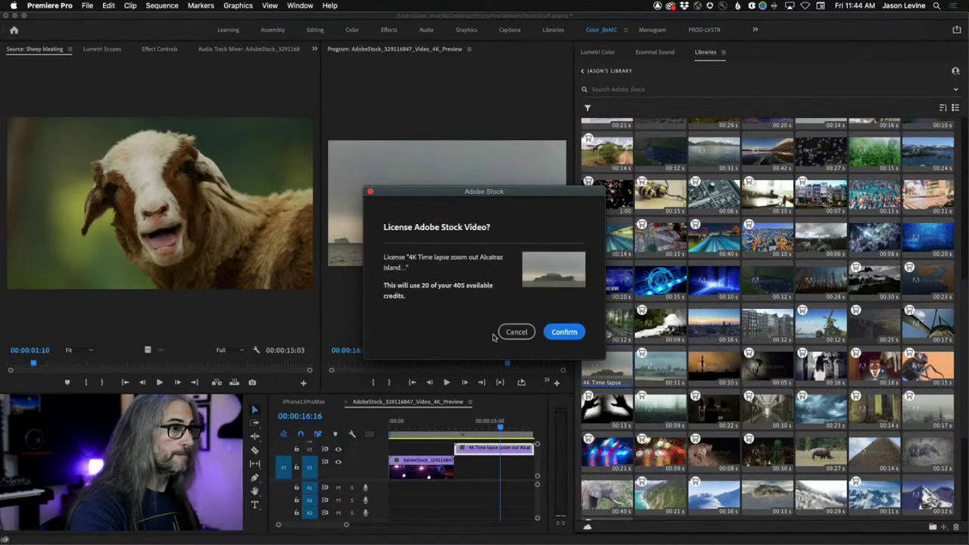
left_click(564, 331)
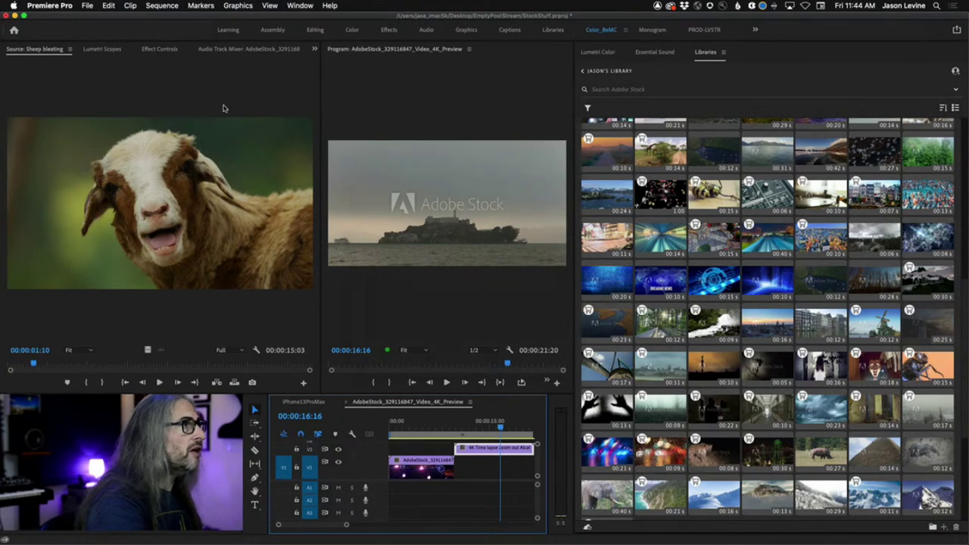
Check the download status of the licensed stock files in the progress overview
left_click(303, 6)
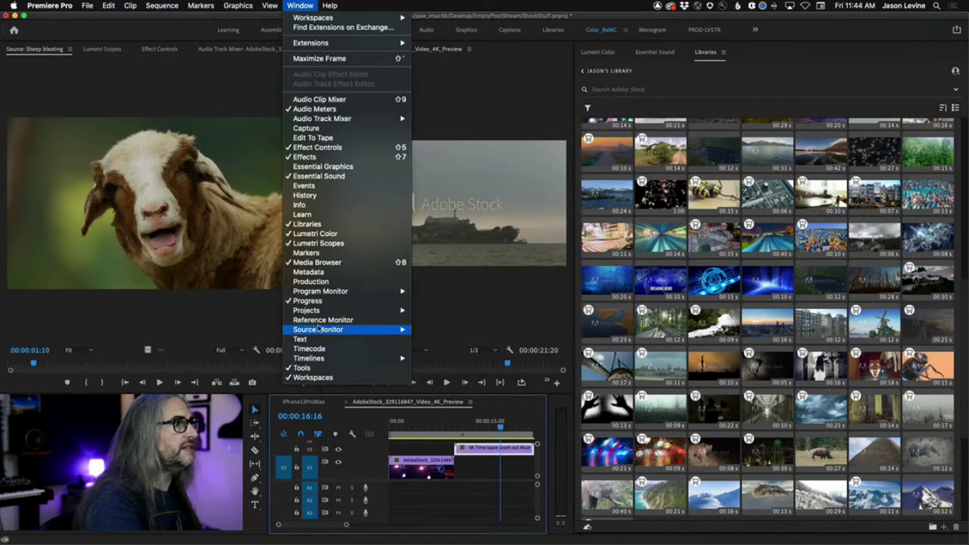
left_click(238, 5)
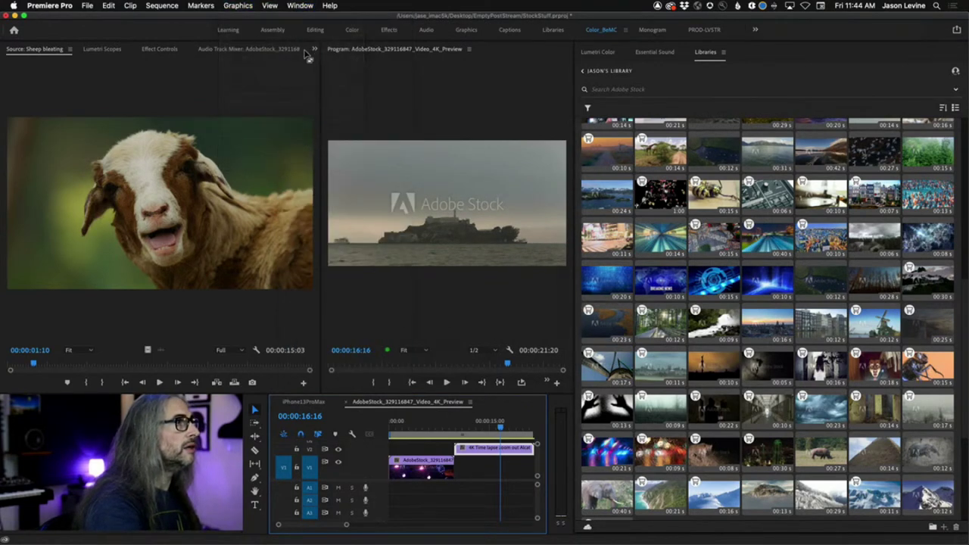
left_click(315, 49)
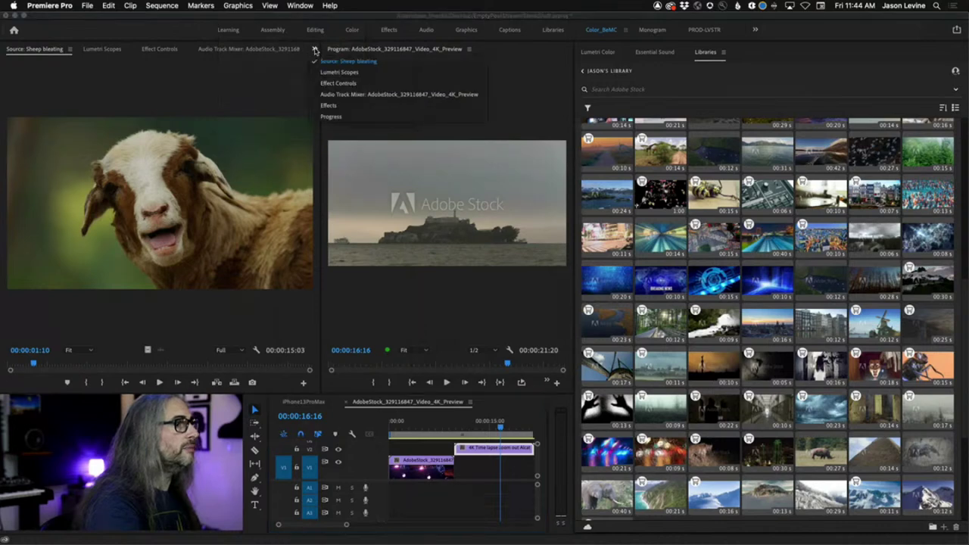
left_click(355, 117)
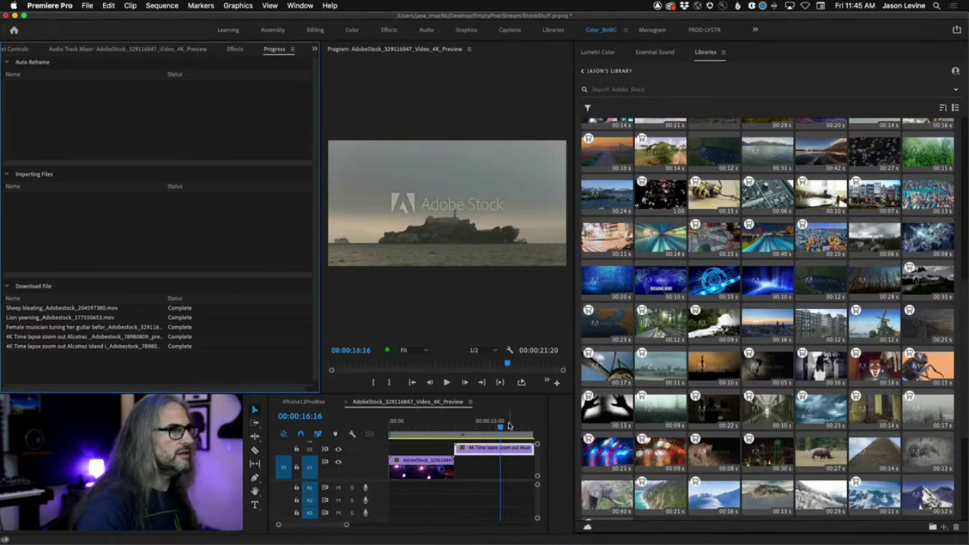
Play the licensed Alcatraz time-lapse from 00:00:10:08 in the maximized Program Monitor, restore the layout, and stop playback
mouse_move(501, 428)
left_mouse_down()
mouse_move(452, 428)
mouse_move(499, 425)
left_mouse_up()
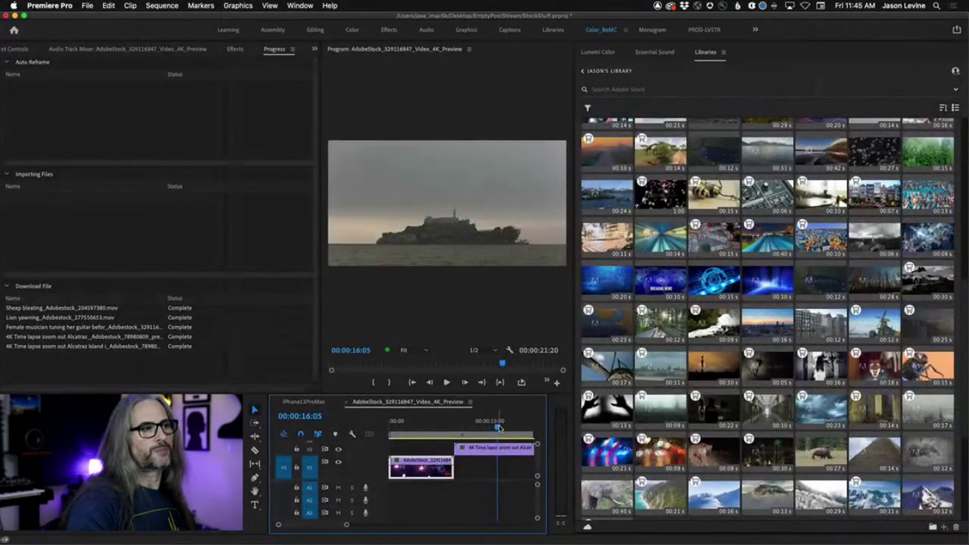
left_click_drag(498, 427, 459, 426)
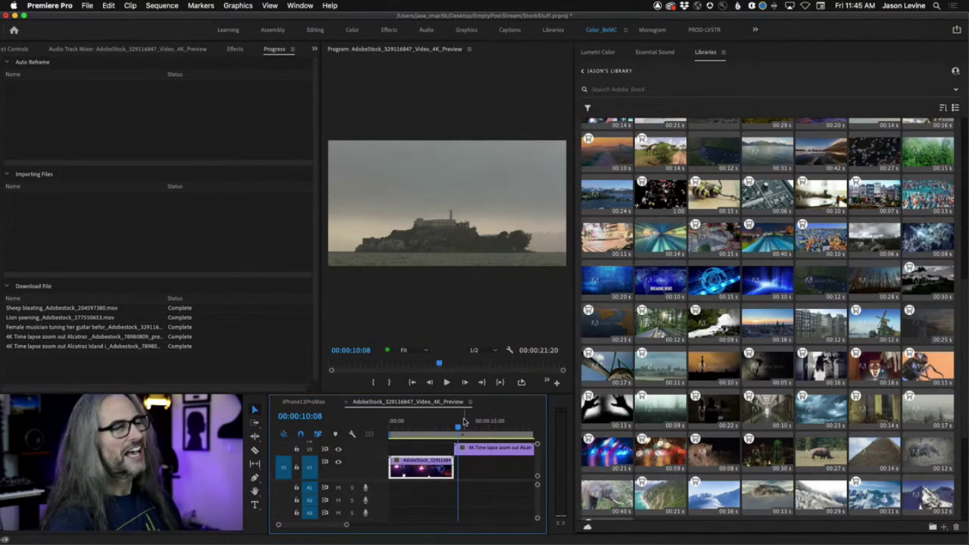
key("space")
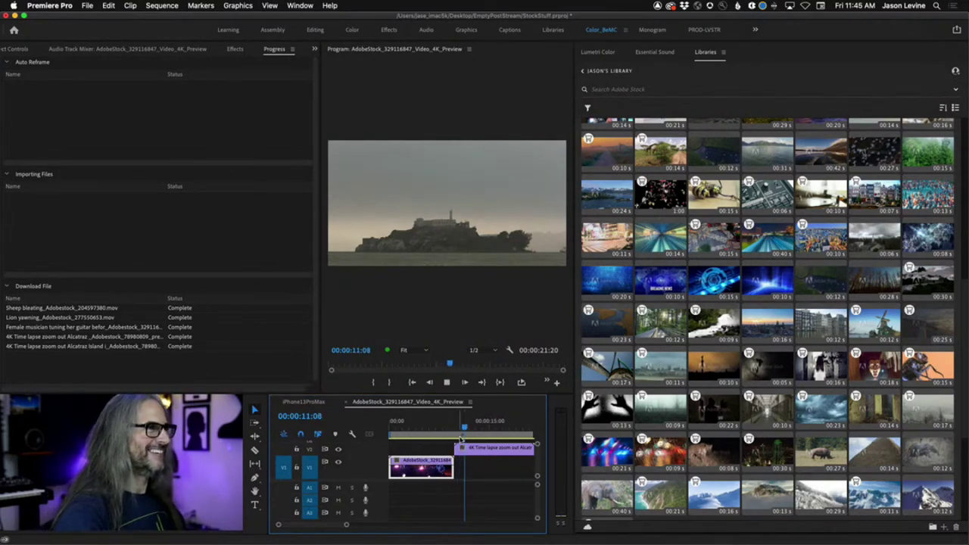
key("grave")
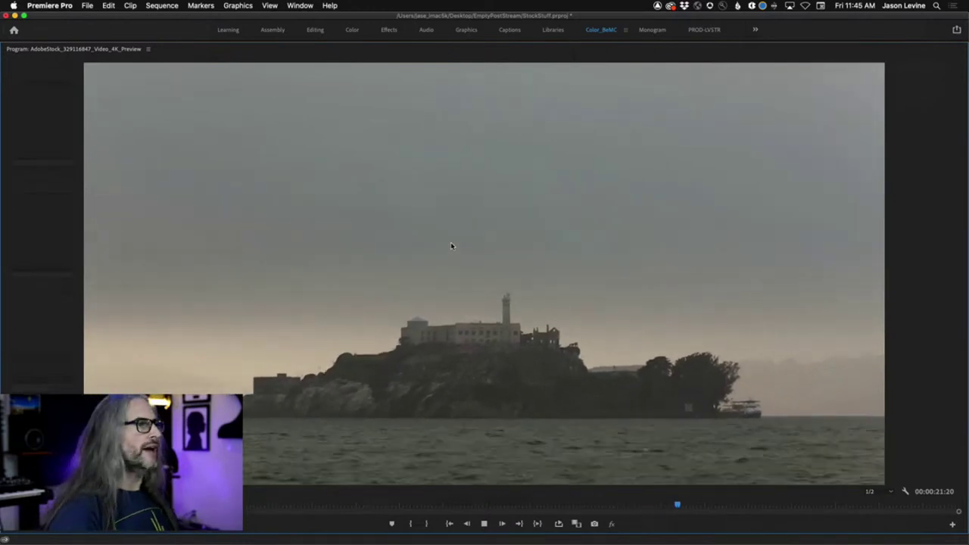
key("grave")
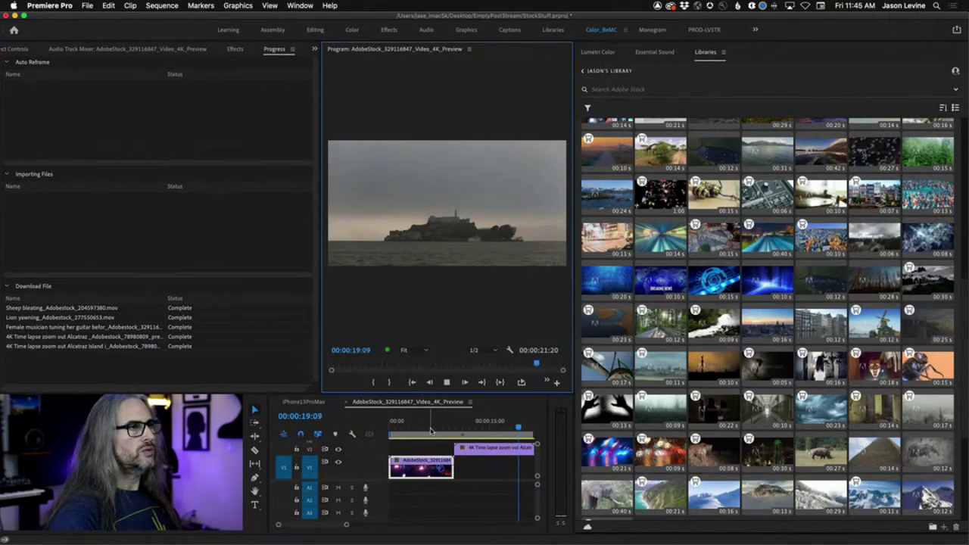
key("space")
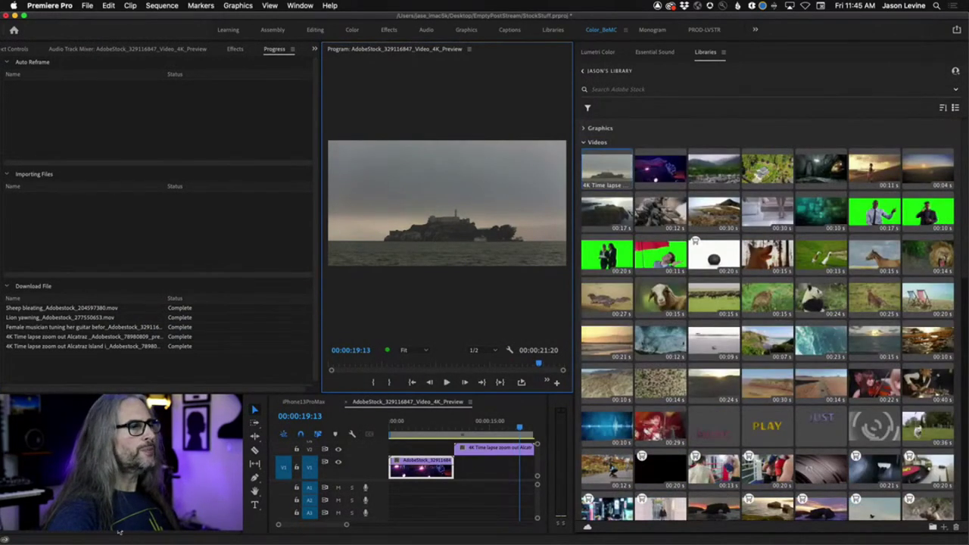
Find the "JUST" text clip (JPM-JustText2) among the library's videos and add it to the project
scroll(612, 276, "down", 5)
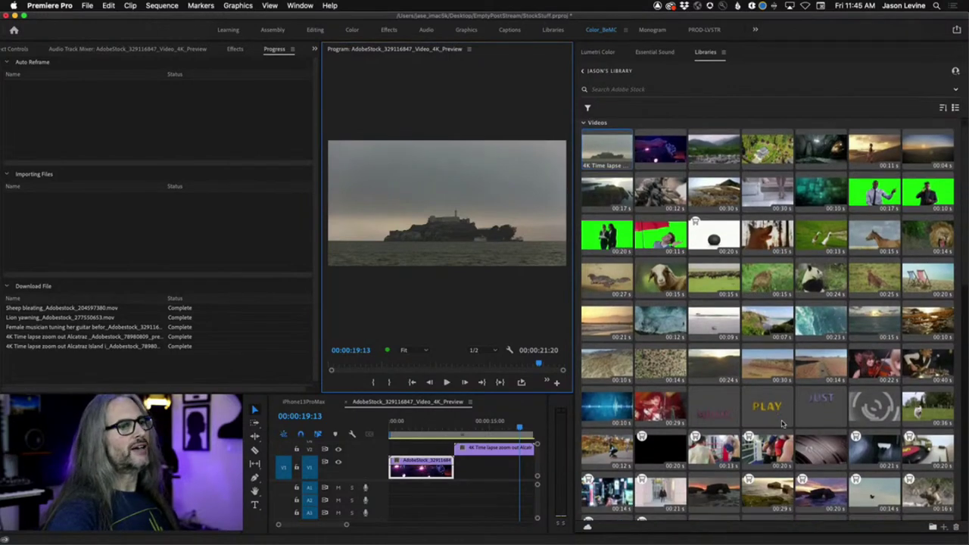
scroll(612, 286, "up", 5)
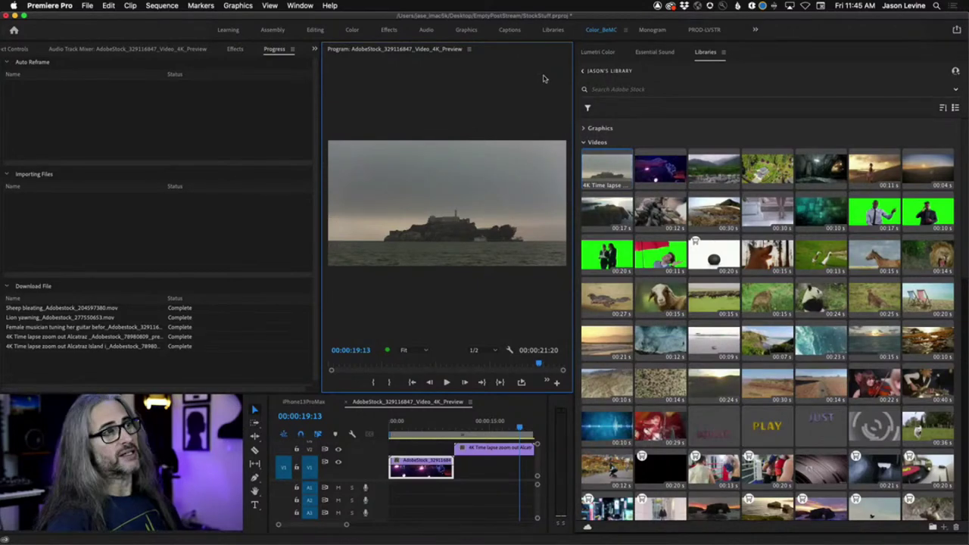
left_click(583, 143)
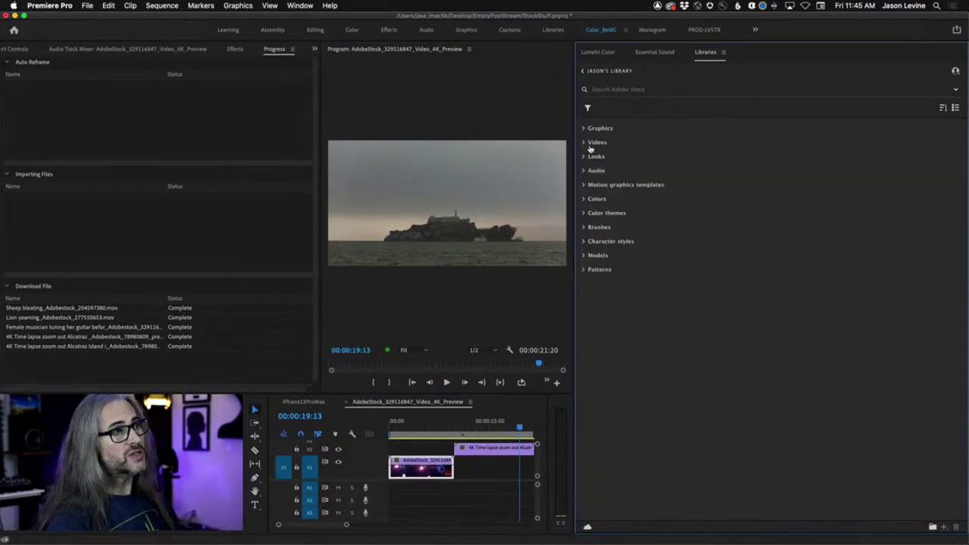
left_click(583, 143)
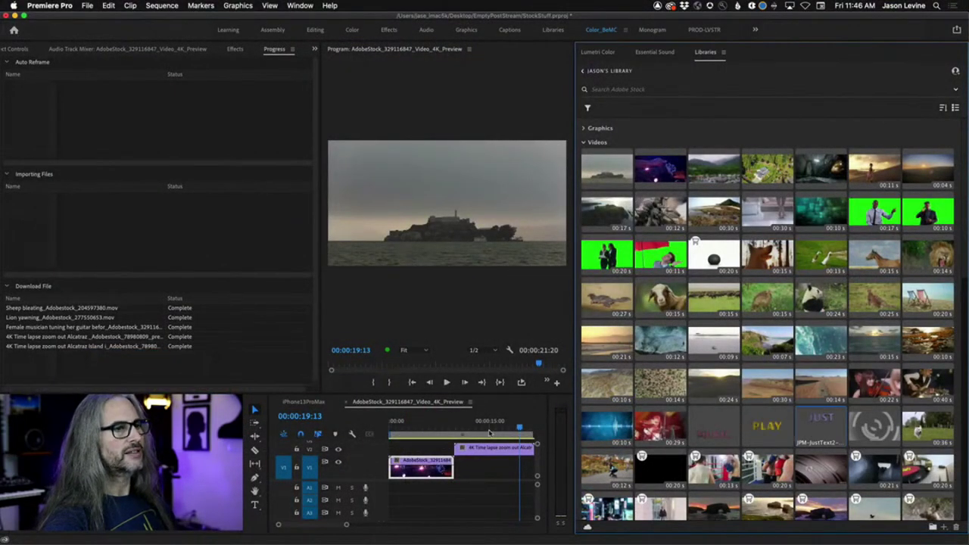
right_click(816, 421)
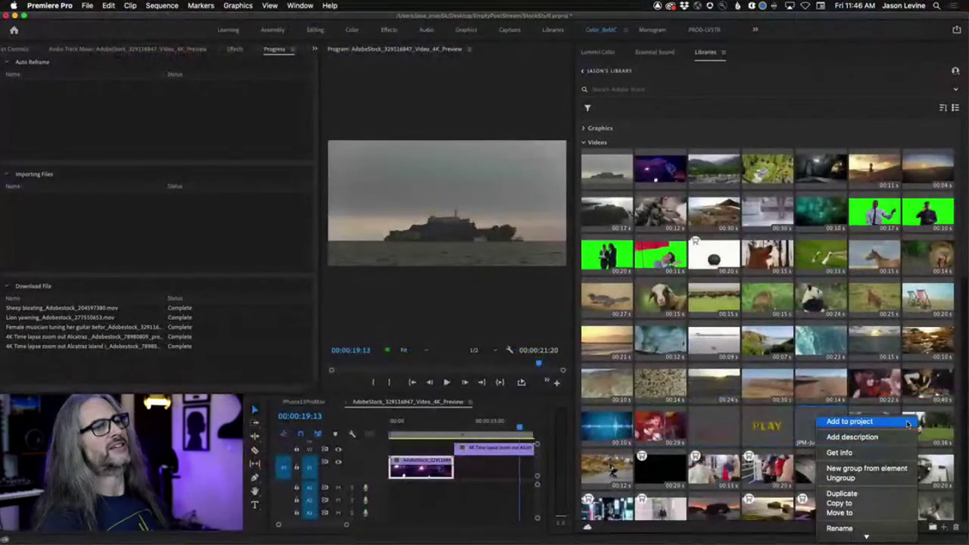
left_click(912, 435)
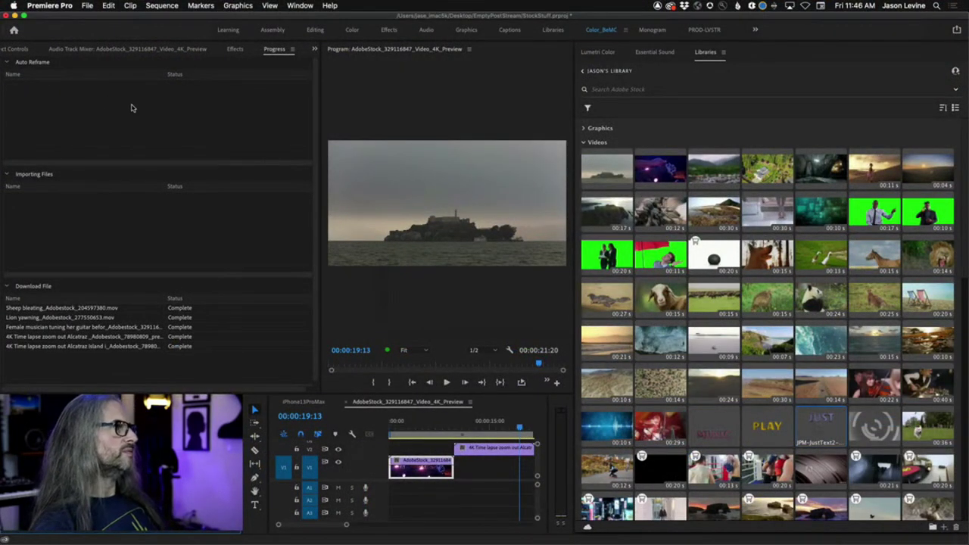
Add the "PLAY" (JPM-PlayText) and "MUSIC" (JPM-MusicText) text clips from the library to the project
scroll(755, 424, "down", 1)
right_click(763, 414)
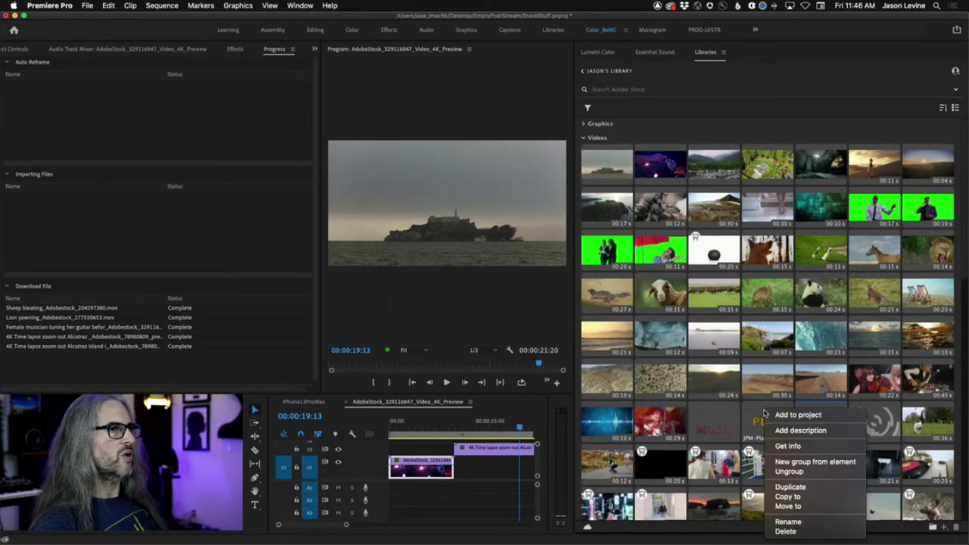
right_click(763, 413)
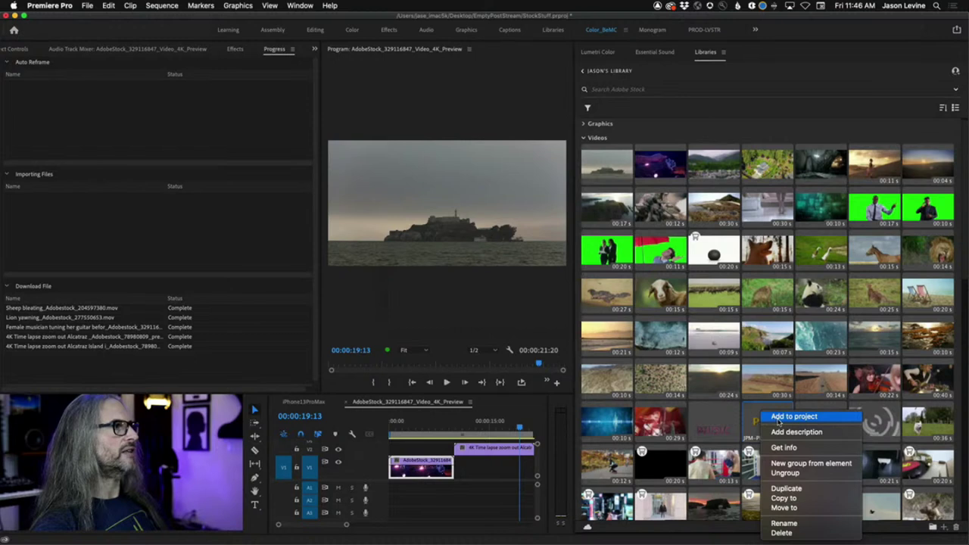
left_click(780, 419)
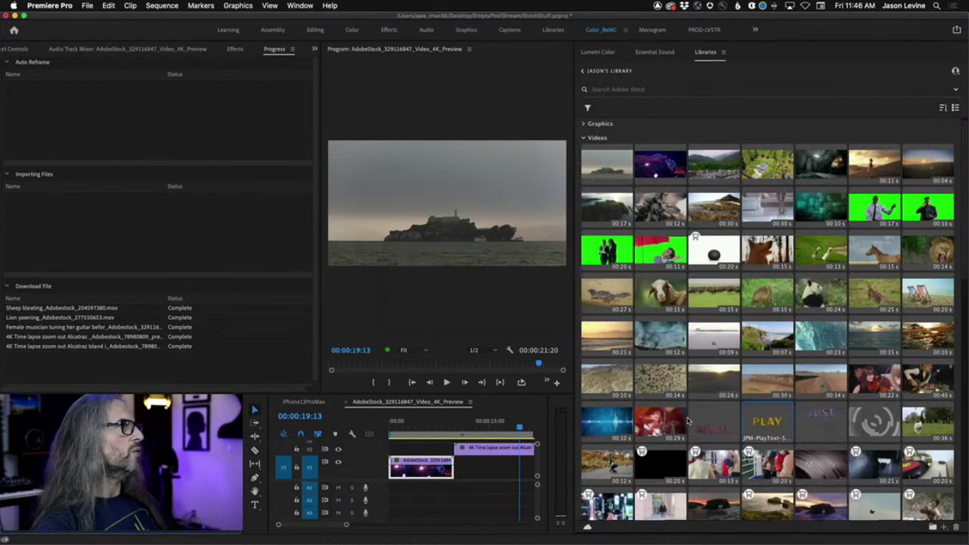
right_click(719, 421)
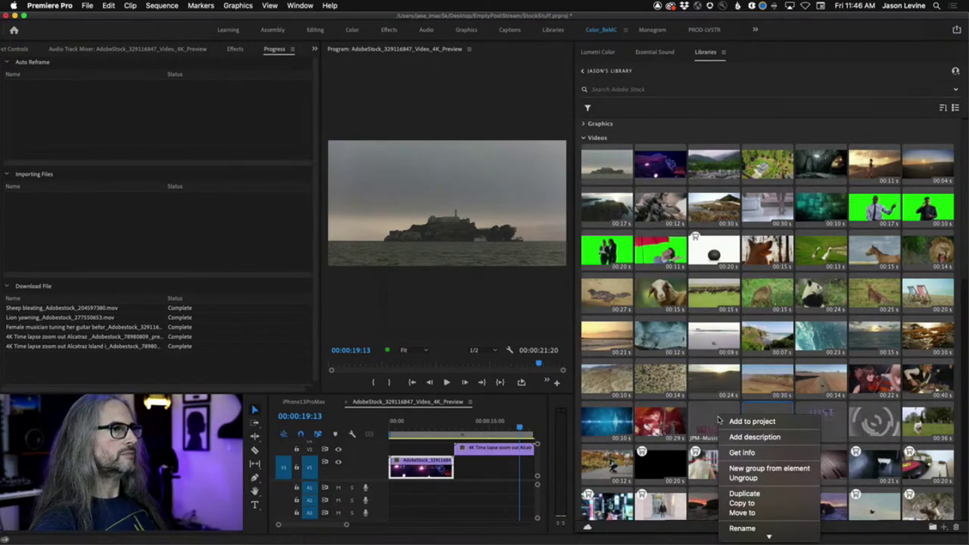
left_click(750, 421)
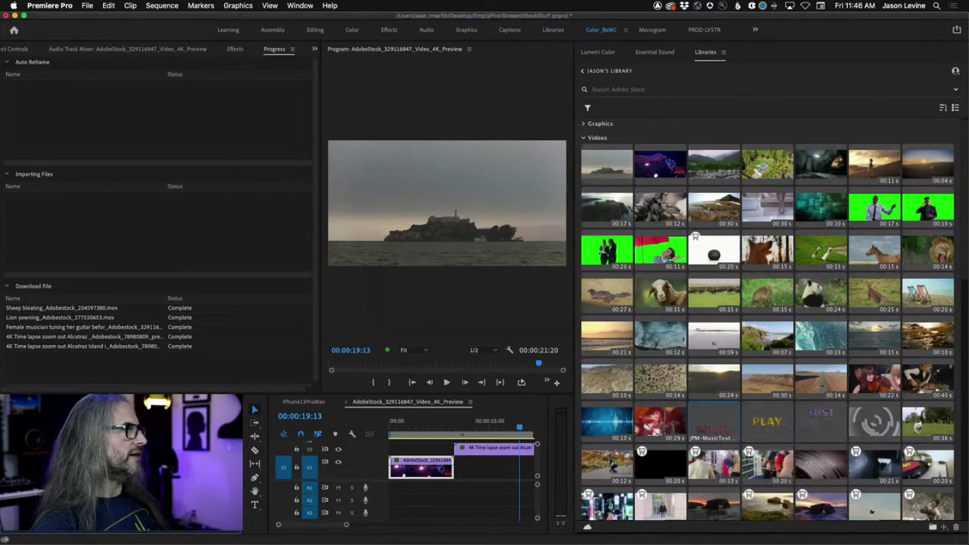
Stagger the JUST, PLAY and MUSIC text clips on tracks V4, V3 and V2 above the guitar clip, with MUSIC overwriting the Alcatraz clip's start
scroll(117, 54, "up", 5)
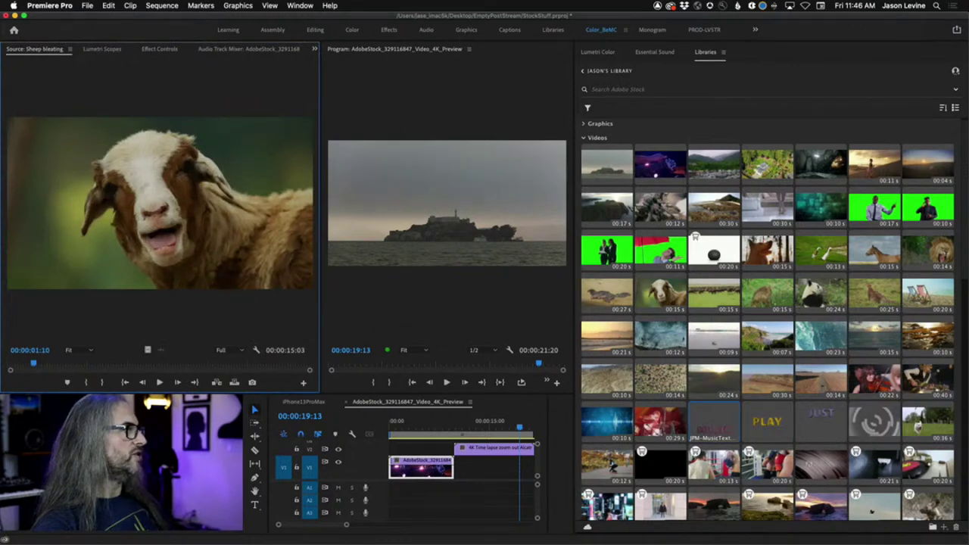
left_click_drag(395, 467, 396, 446)
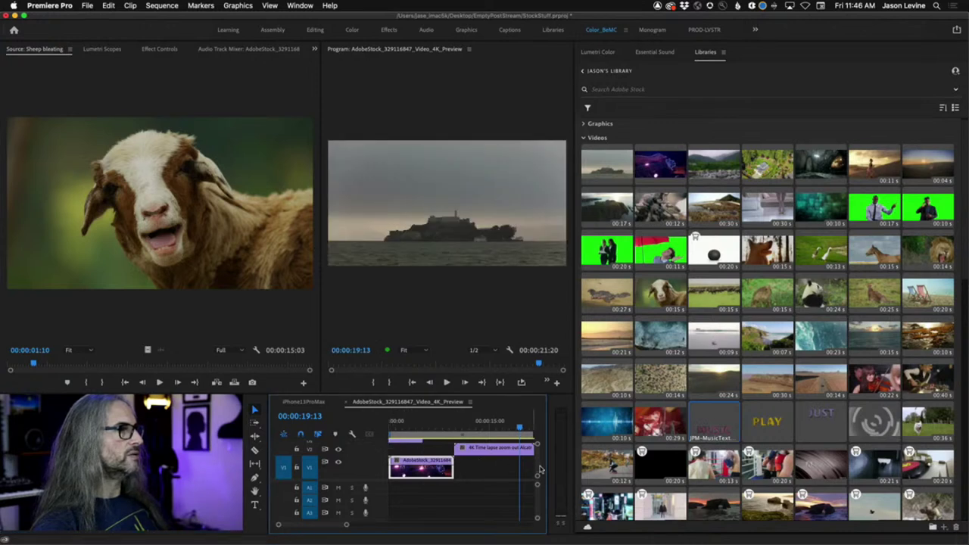
left_click_drag(465, 448, 457, 465)
left_click_drag(416, 430, 393, 430)
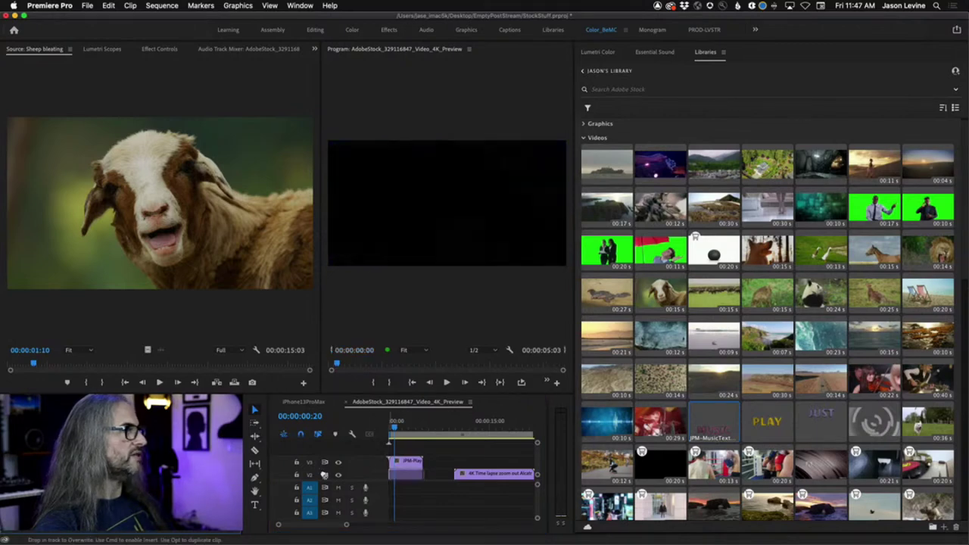
mouse_move(406, 461)
left_mouse_down()
mouse_move(394, 450)
mouse_move(401, 463)
left_mouse_up()
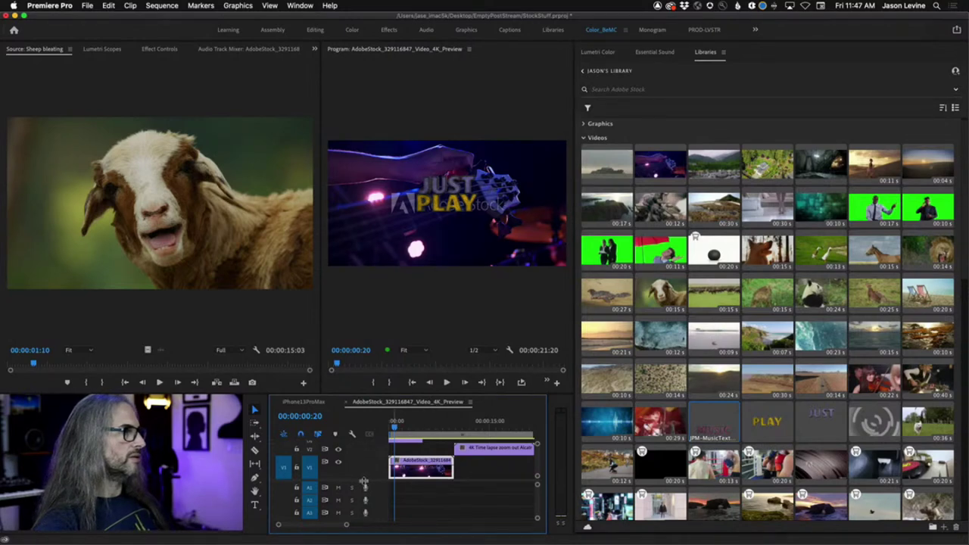
scroll(363, 481, "up", 2)
left_click_drag(416, 491, 450, 463)
left_click_drag(450, 474, 428, 474)
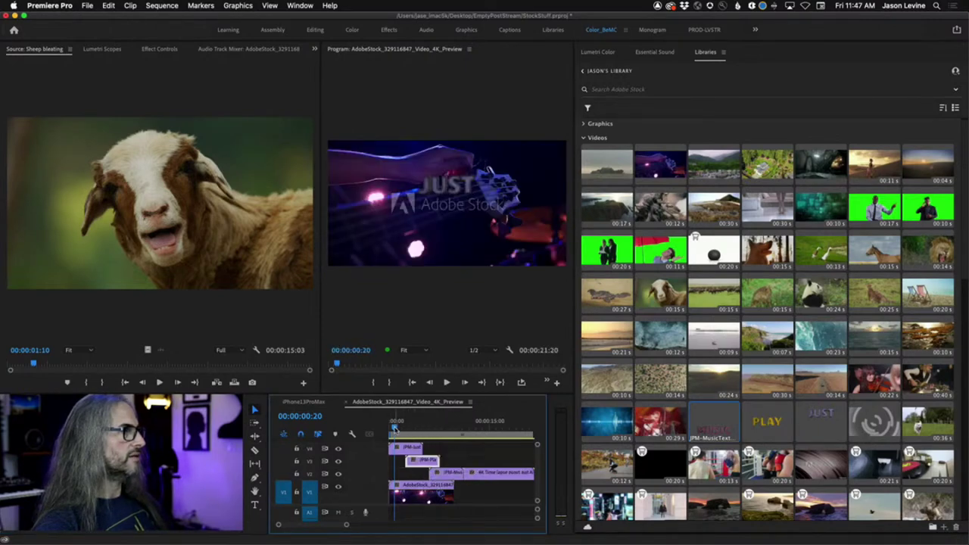
Play the sequence from the start to review the staggered text clips and return the playhead to 00:00:00:00
left_click(392, 426)
left_click(421, 493)
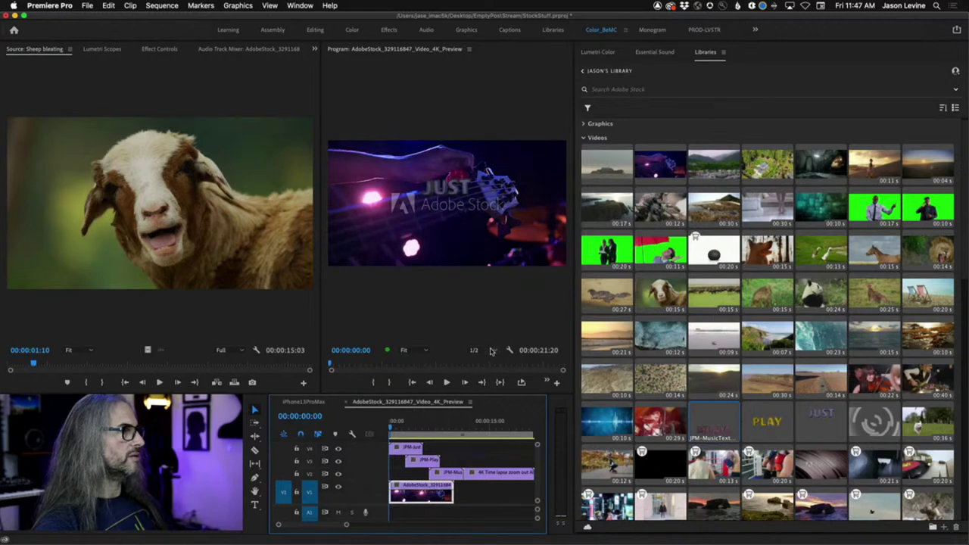
left_click(446, 382)
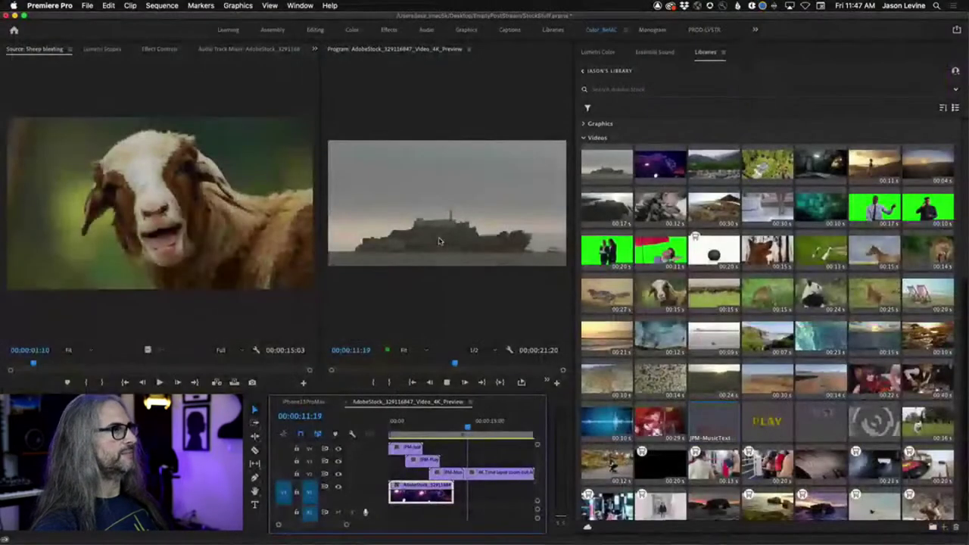
key("Home")
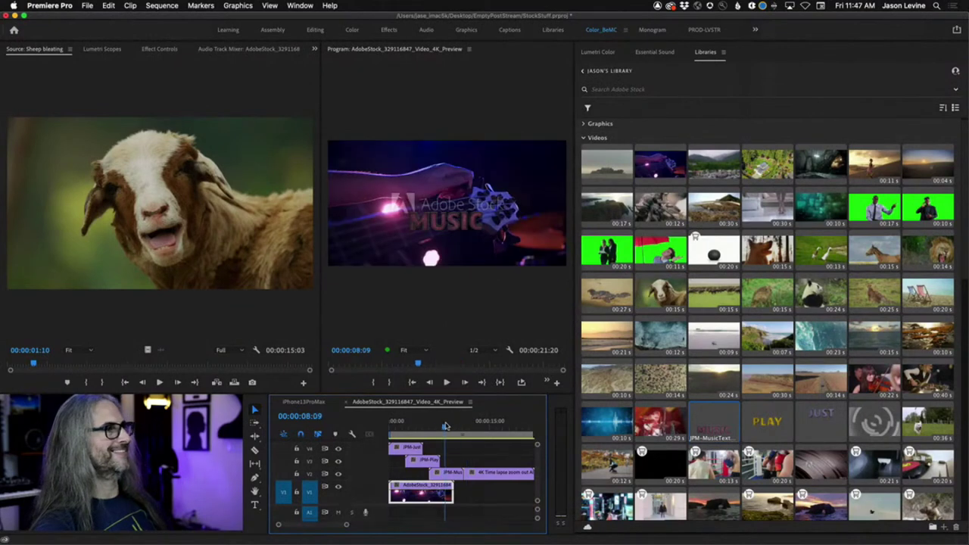
left_click(392, 424)
left_click_drag(392, 424, 368, 422)
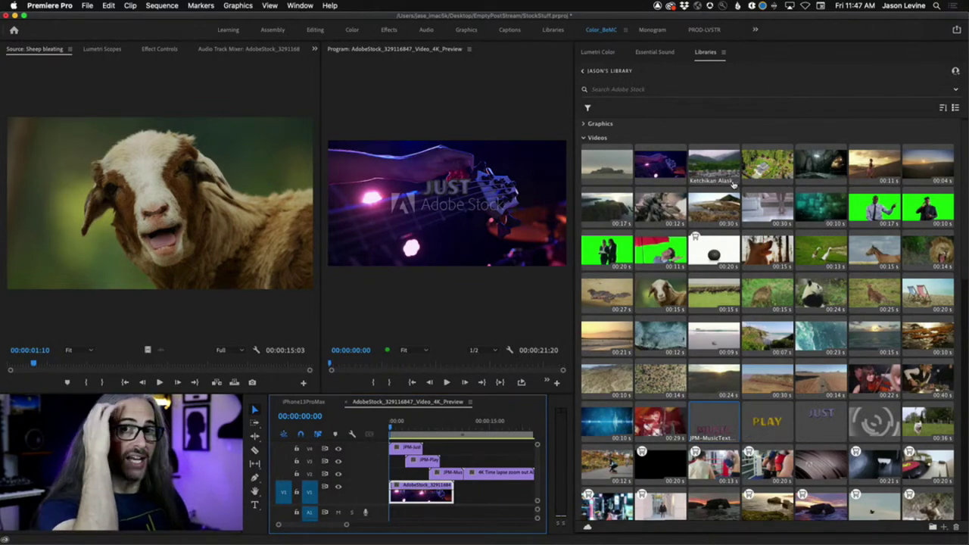
Examine the library's other asset types, including video details, graphics and motion graphics templates
mouse_move(733, 184)
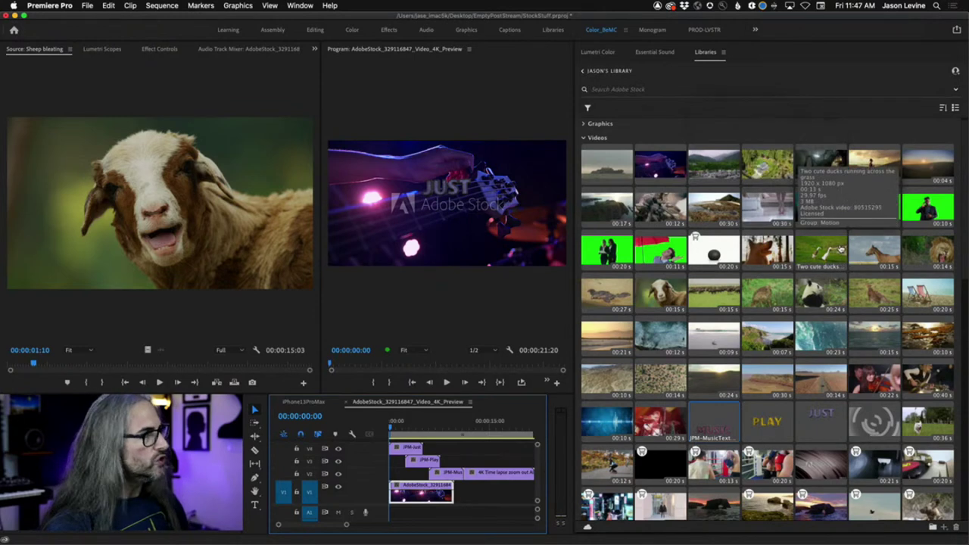
mouse_move(839, 287)
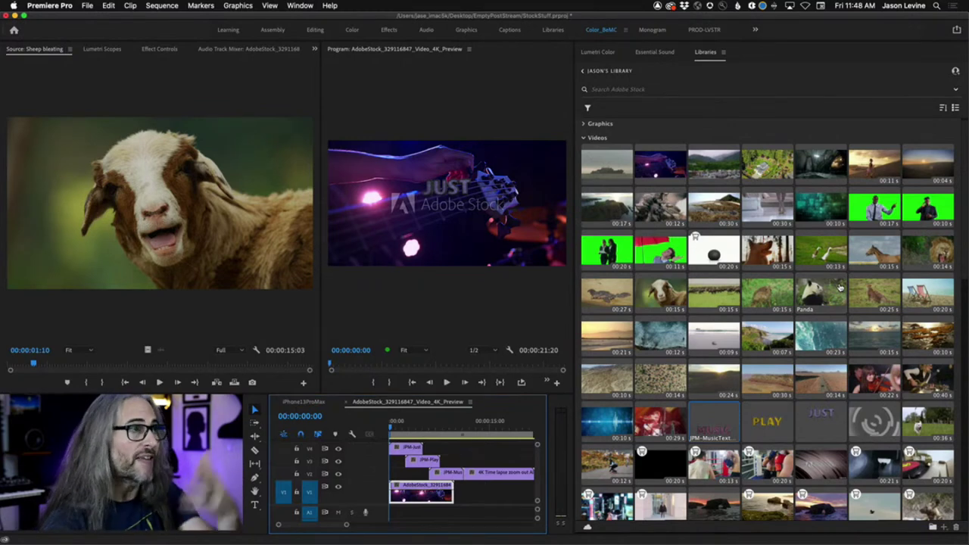
left_click(583, 123)
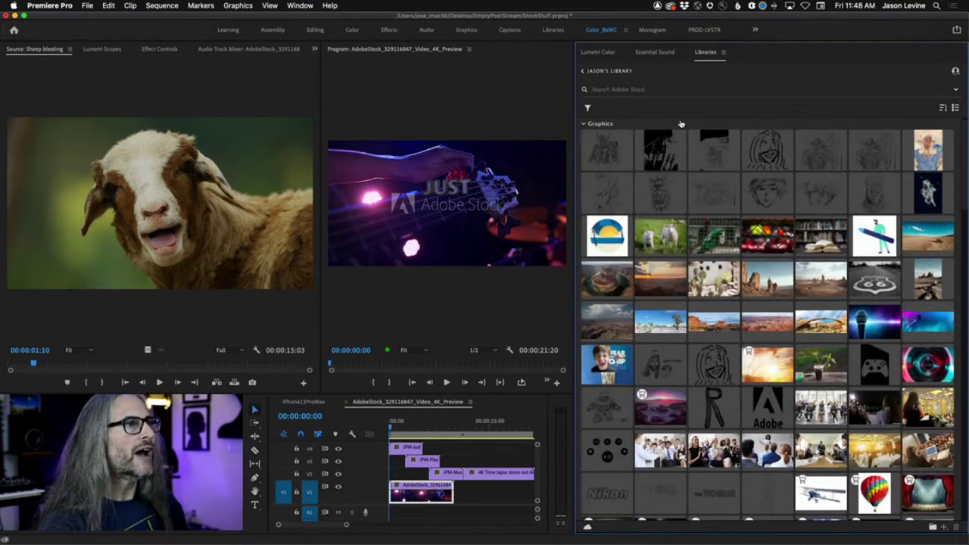
left_click(584, 124)
scroll(628, 215, "down", 3)
scroll(628, 214, "down", 10)
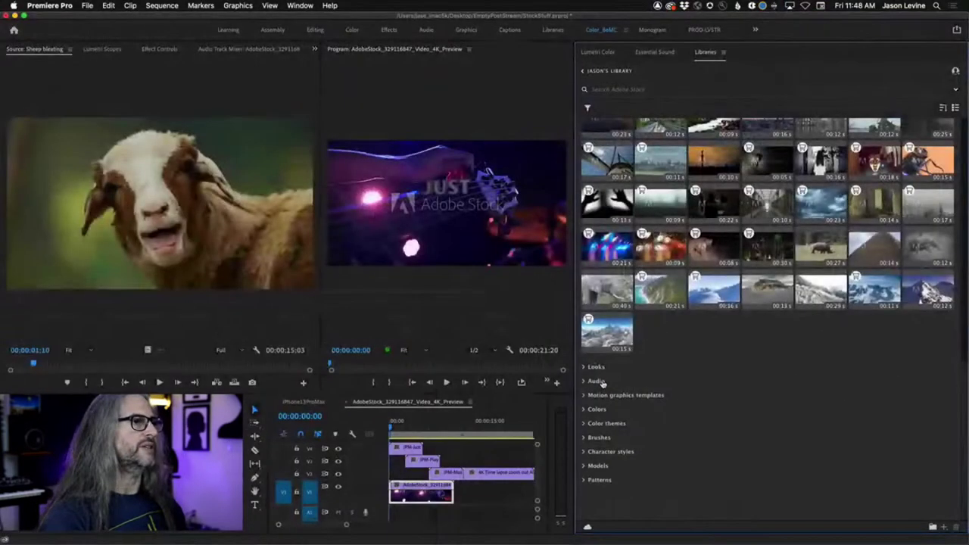
left_click(583, 387)
scroll(957, 439, "down", 2)
scroll(678, 408, "down", 15)
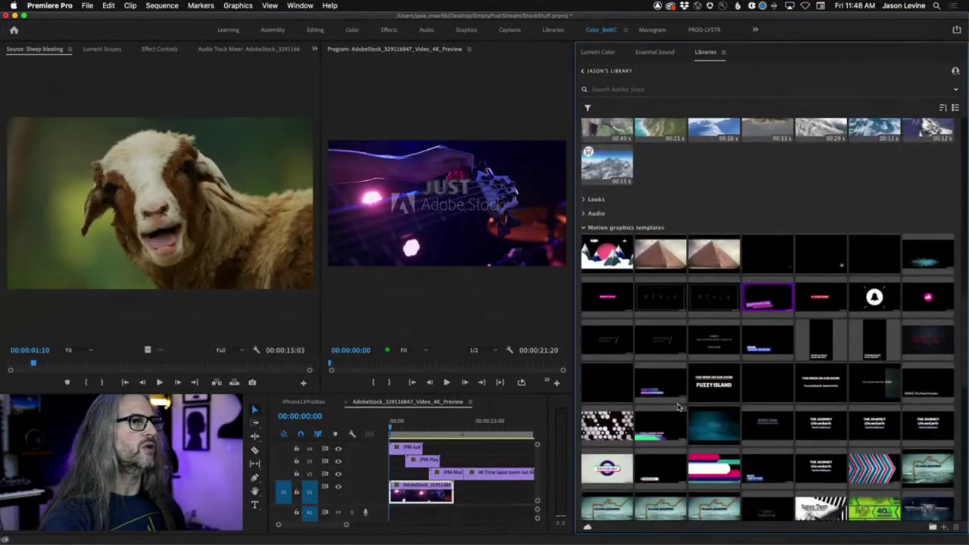
Look through the library's motion graphics templates, including the lower thirds, and return to its videos
scroll(678, 408, "down", 2)
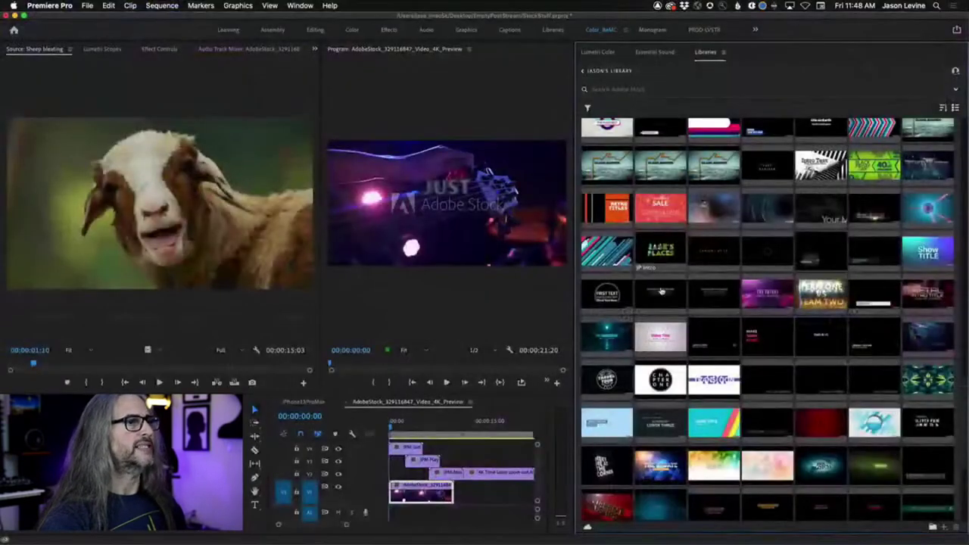
scroll(798, 476, "down", 3)
scroll(799, 475, "up", 4)
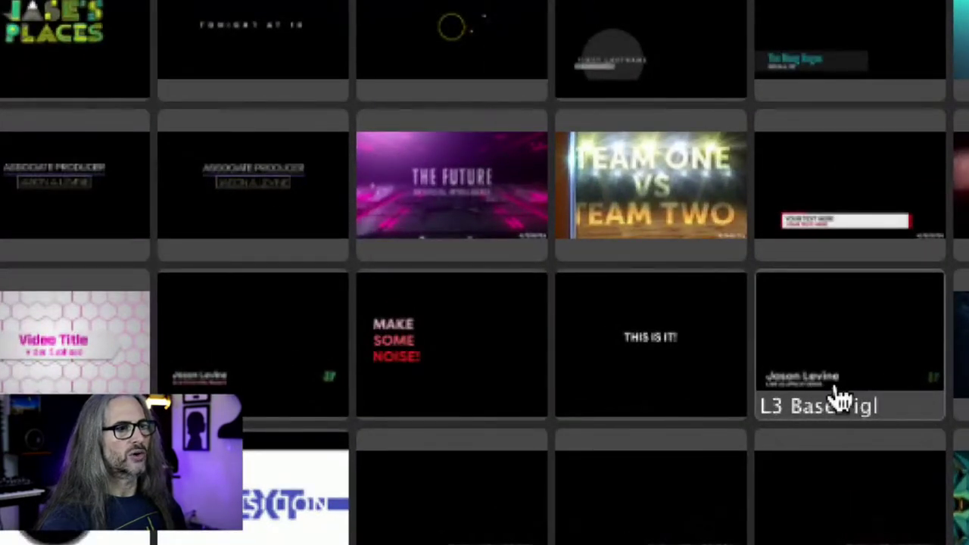
mouse_move(819, 421)
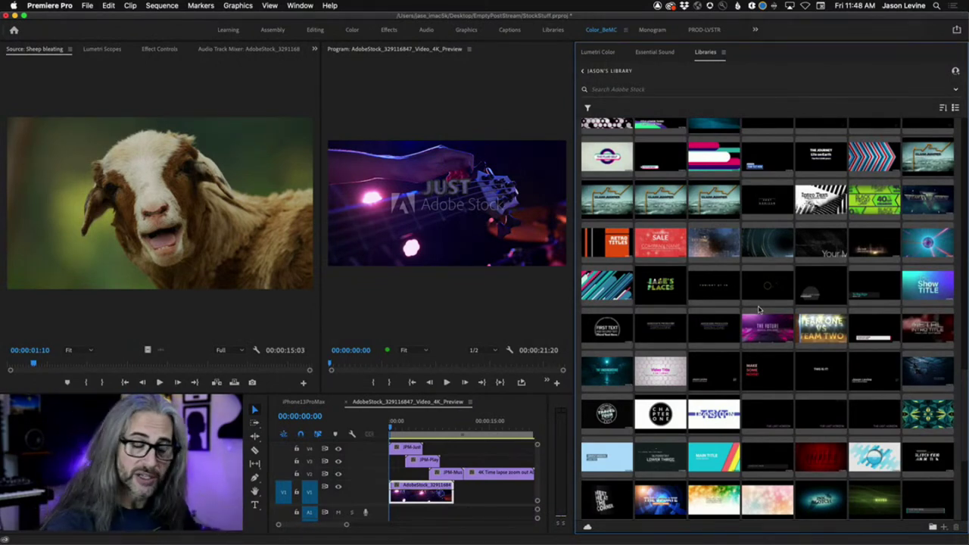
scroll(818, 299, "down", 10)
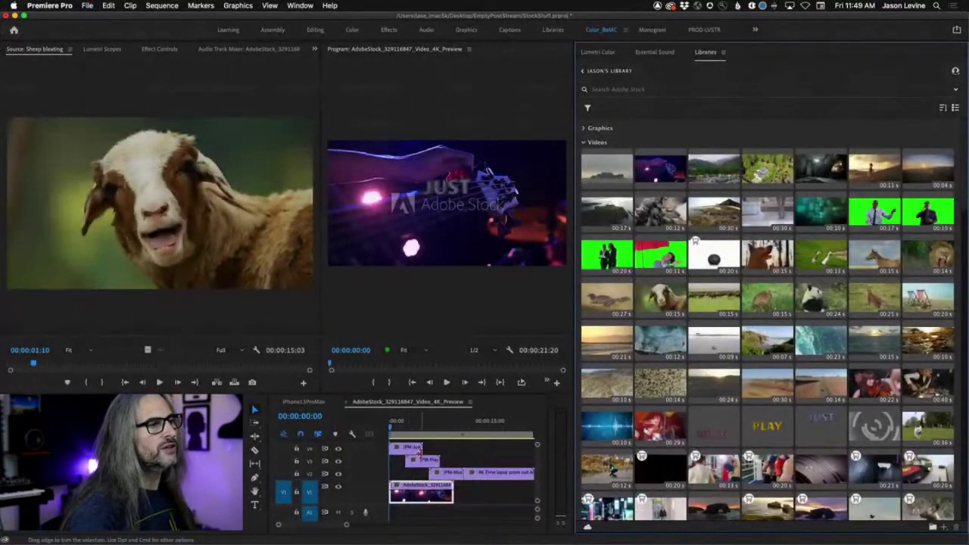
Shift the PLAY and MUSIC text clips earlier to tighten their stagger, and enlarge the Program monitor
mouse_move(424, 460)
left_mouse_down()
mouse_move(393, 472)
mouse_move(412, 460)
mouse_move(432, 477)
left_mouse_up()
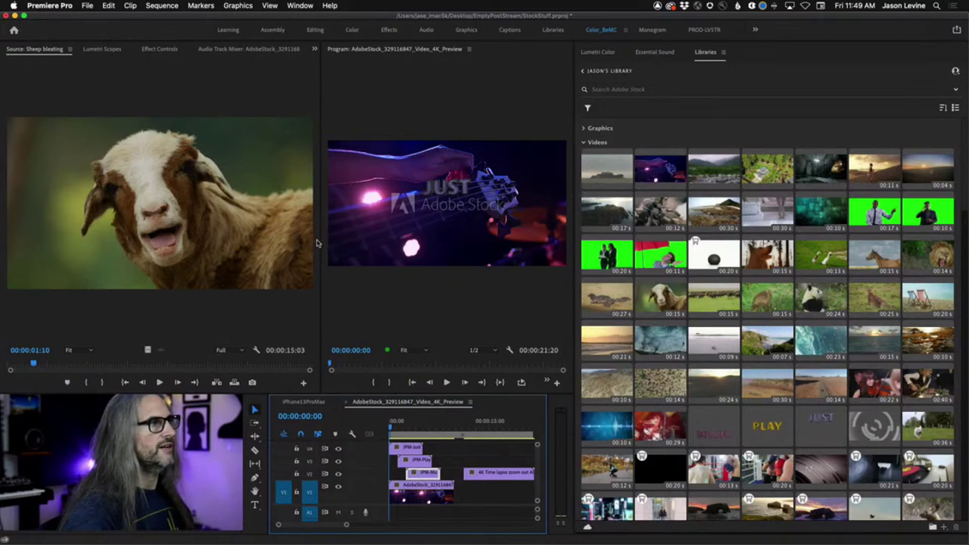
left_click_drag(321, 241, 132, 241)
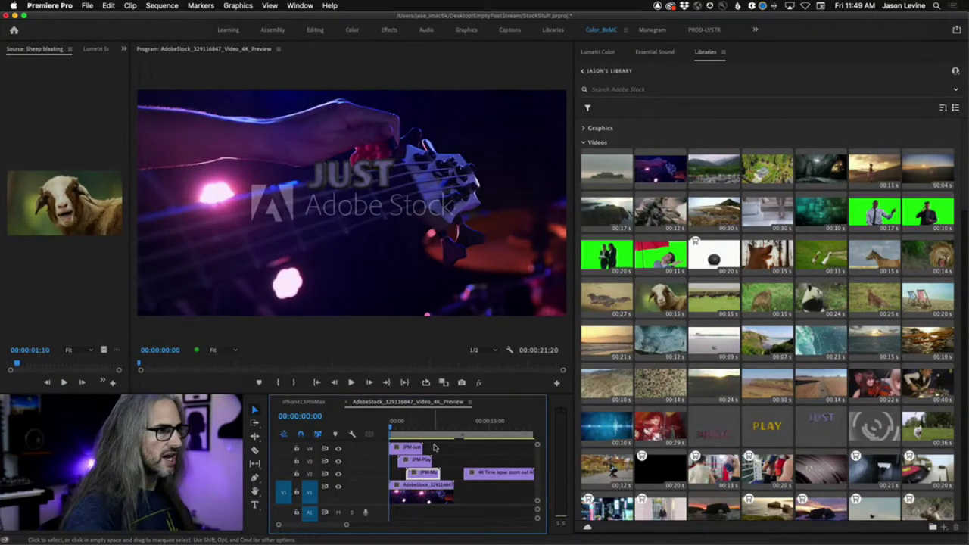
Move the JUST, PLAY and MUSIC text clips one track up above the Alcatraz clip and play that section
left_click(415, 460)
left_click_drag(415, 461, 485, 448)
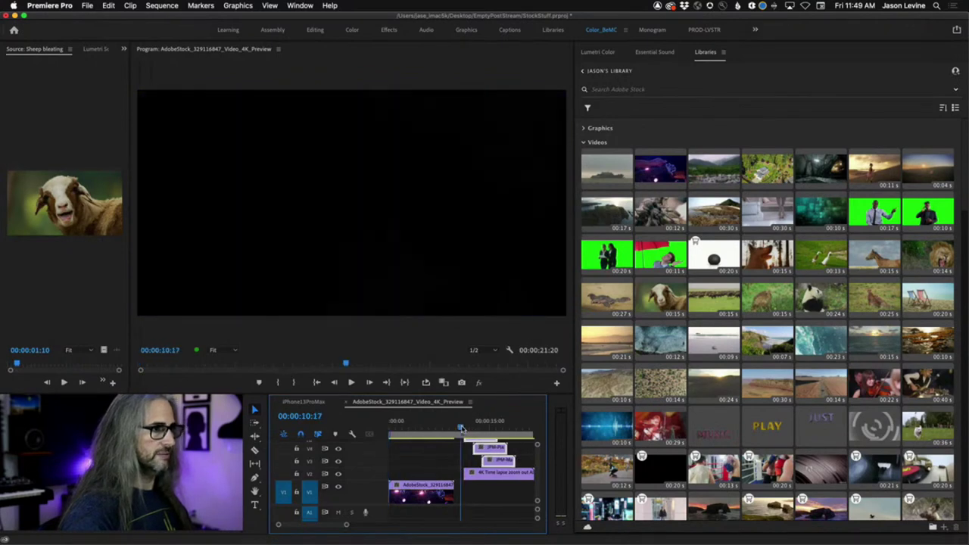
left_click(465, 429)
key("space")
mouse_move(439, 536)
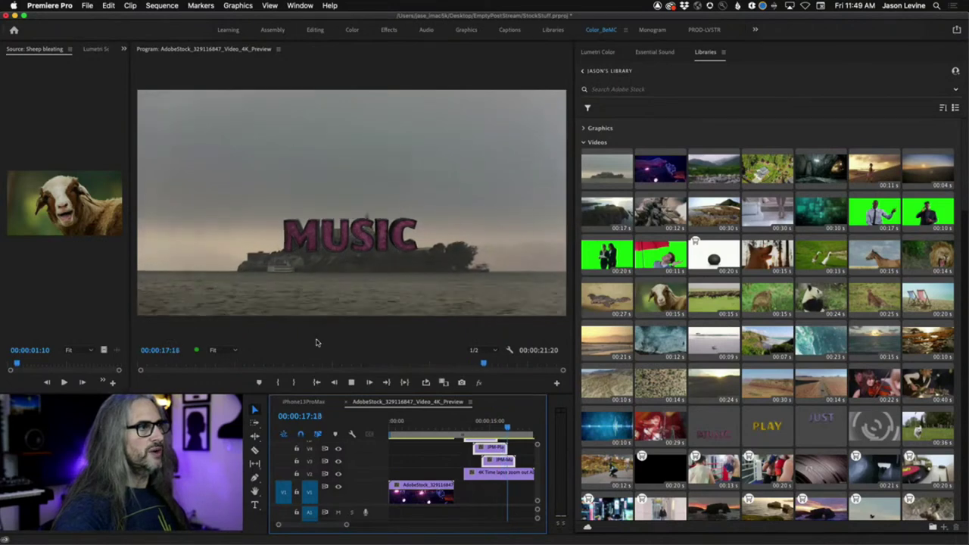
key("space")
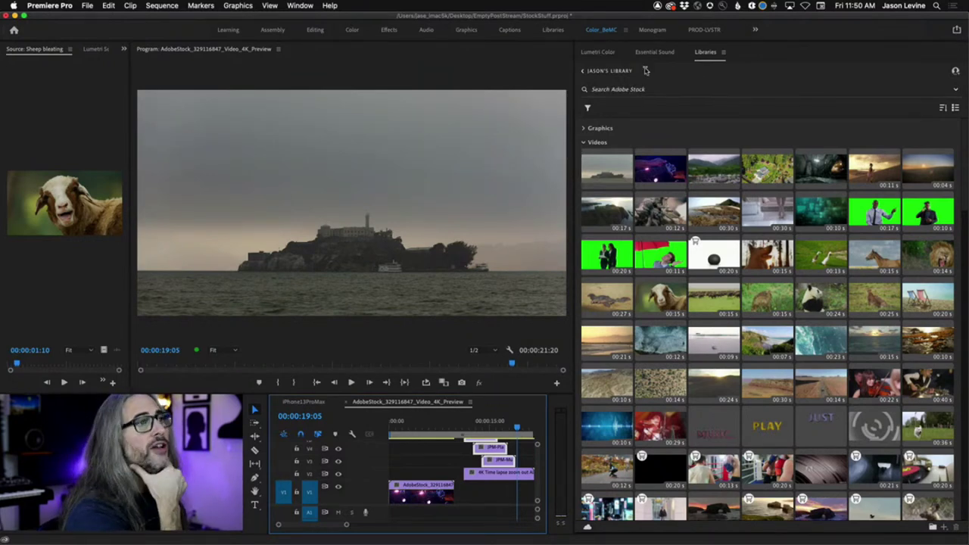
Glance at the Essential Sound edit options, and filter the library to show only audio assets
left_click(652, 54)
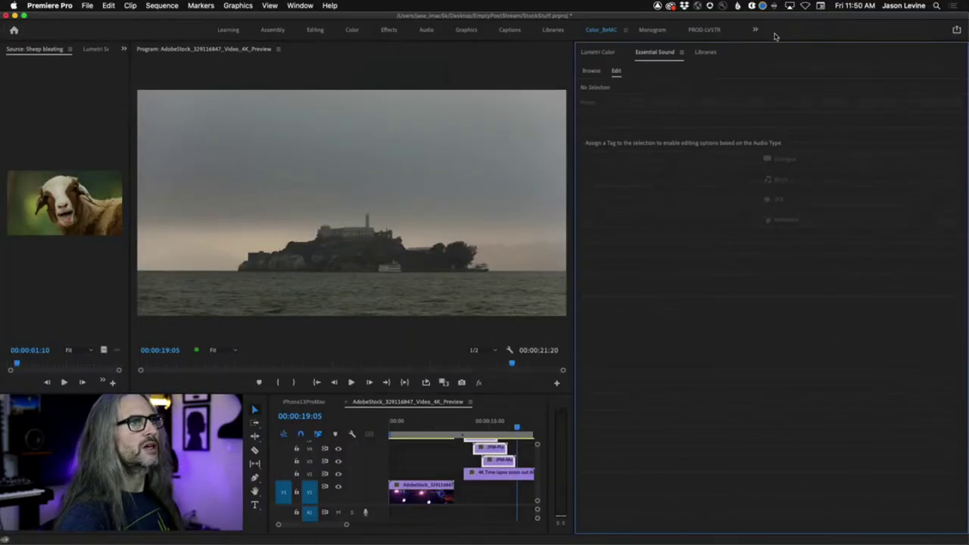
left_click(706, 53)
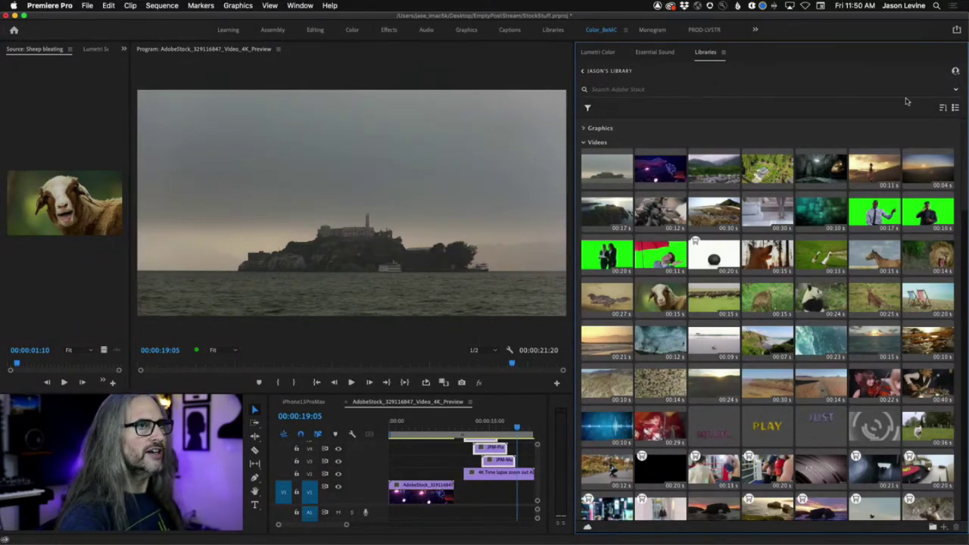
left_click(587, 109)
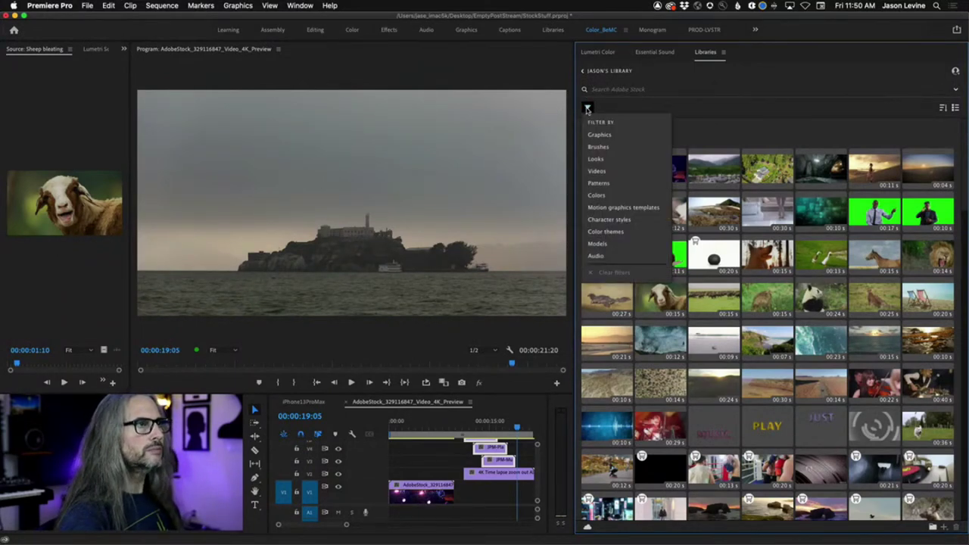
left_click(607, 258)
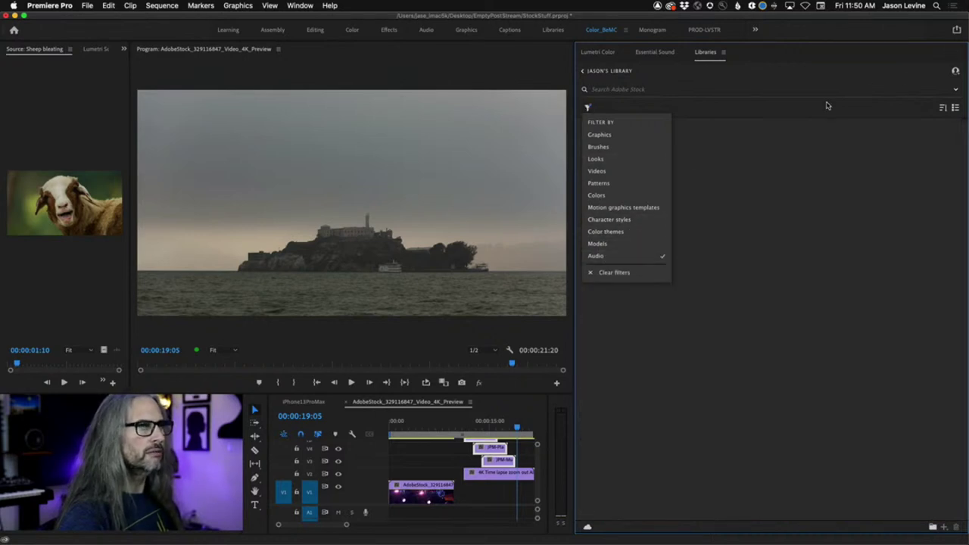
Remove "musician" from the recent searches and search Adobe Stock for "rock"
left_click(634, 89)
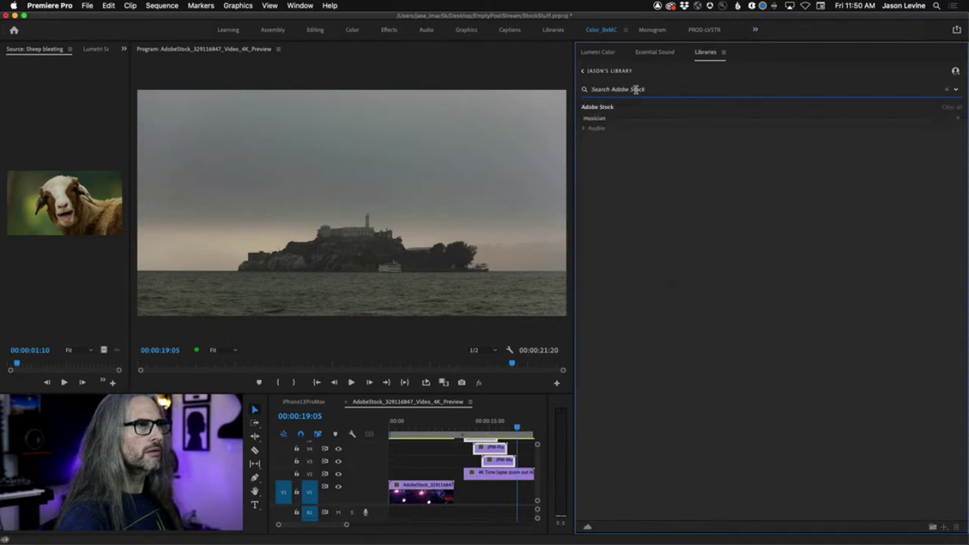
left_click(957, 118)
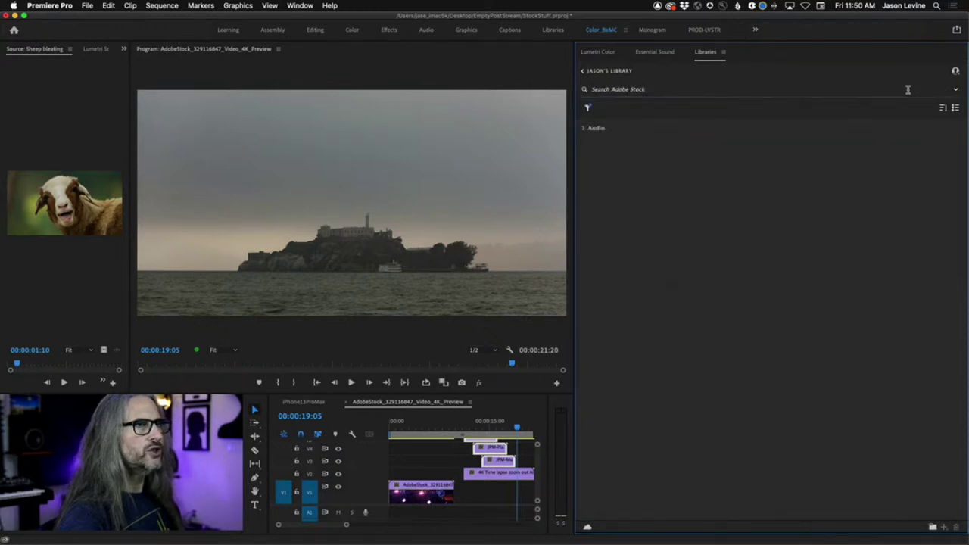
left_click(711, 89)
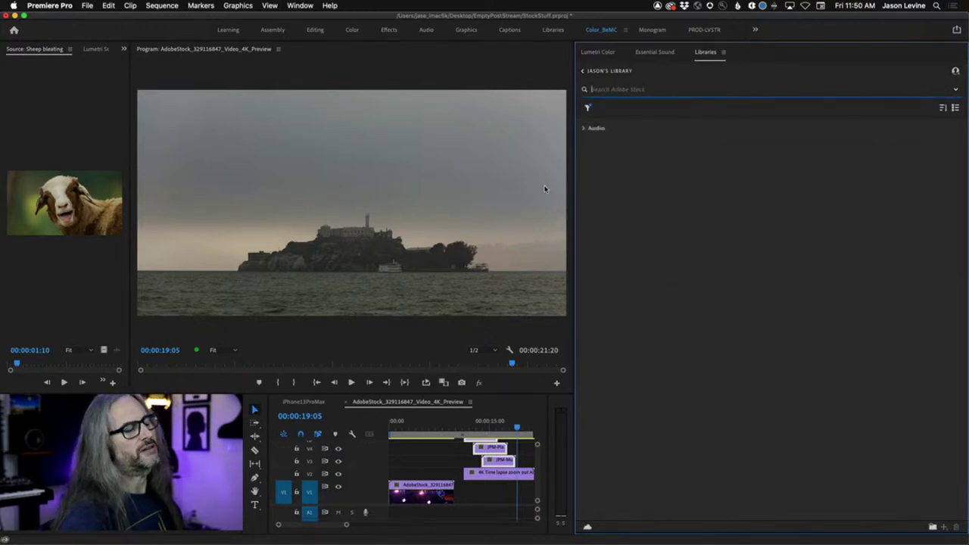
type("rock")
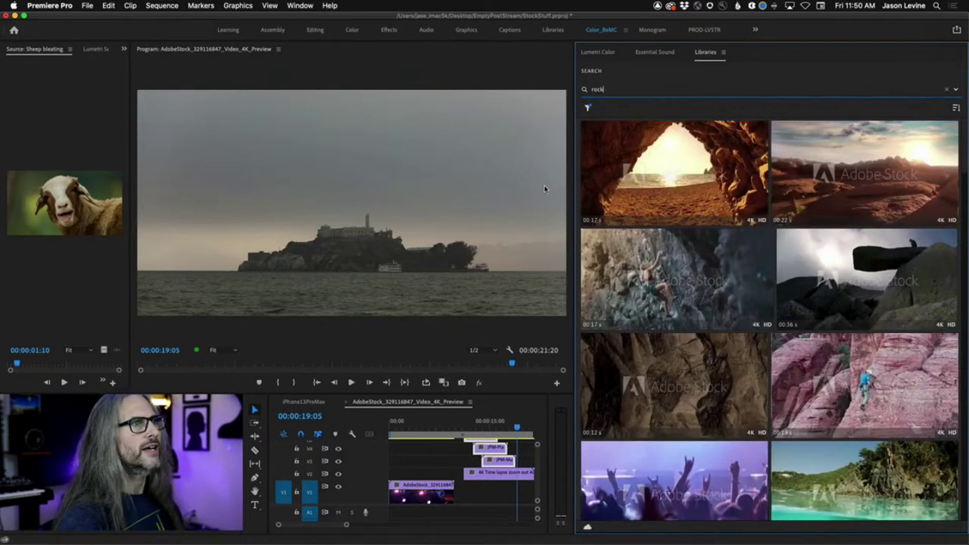
Open the Adobe Stock website's audio content search from the search filters, and return to Premiere Pro
left_click(587, 108)
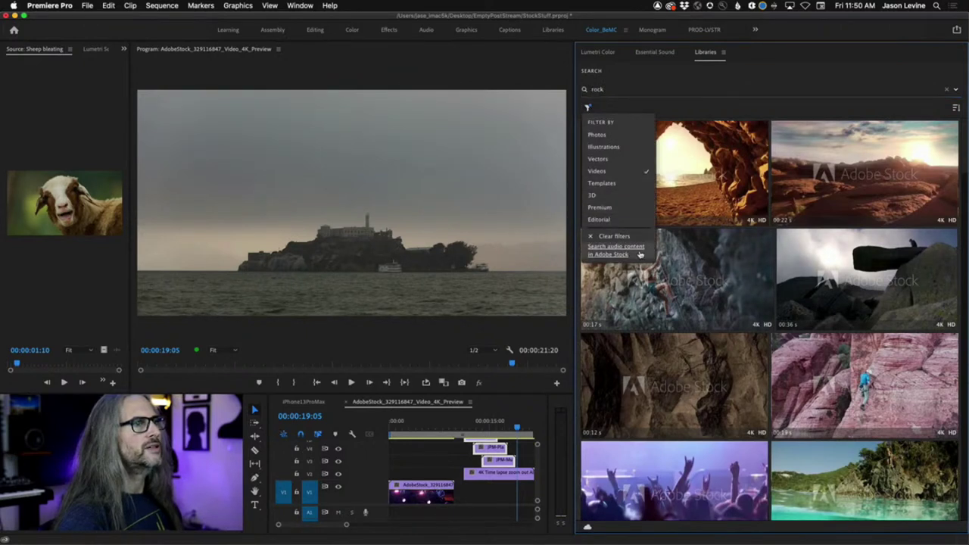
left_click(615, 251)
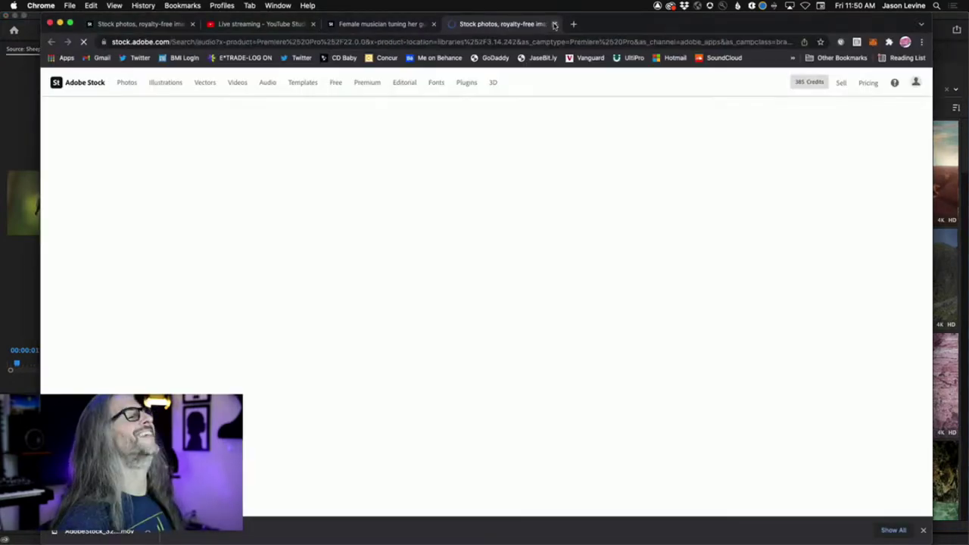
key("super+Tab")
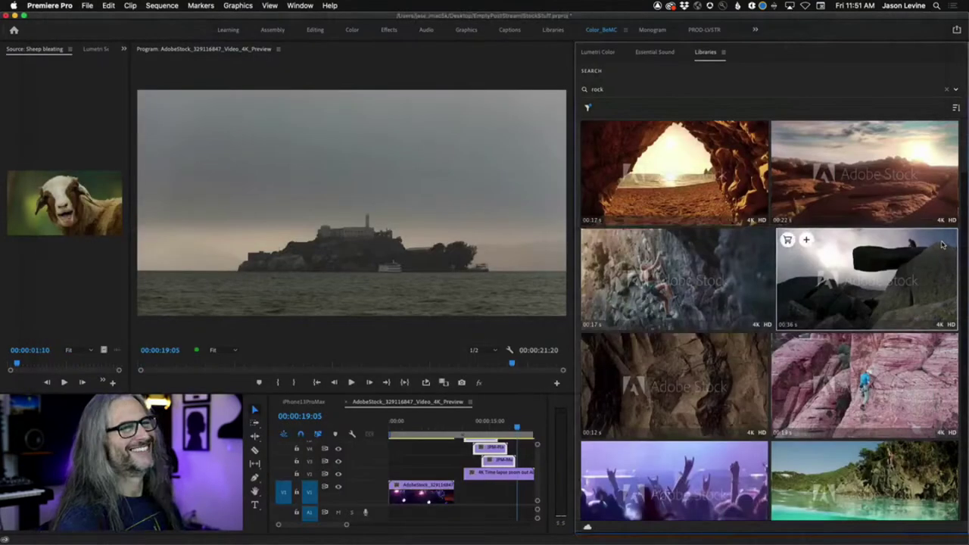
Clear the "rock" search and check the library's filter options for audio and its recent searches
left_click(587, 109)
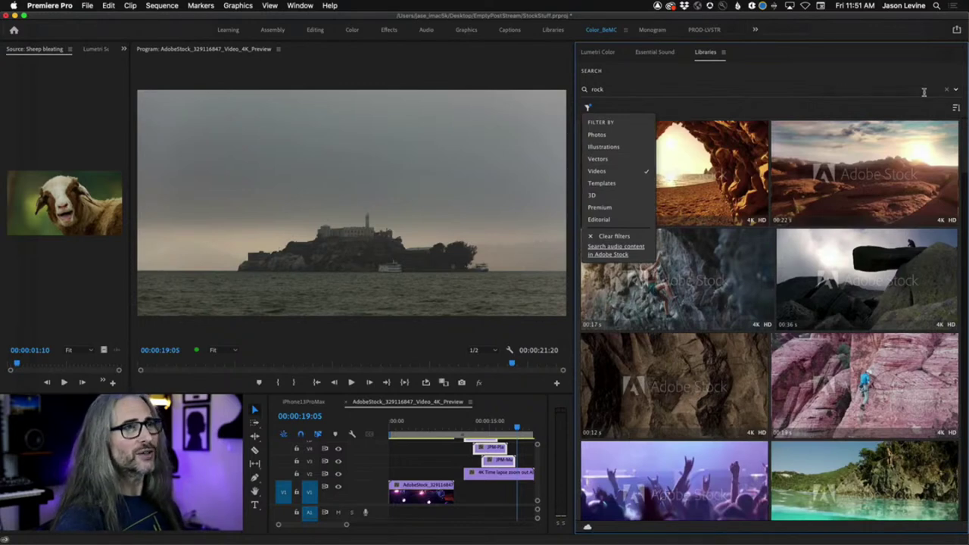
left_click(948, 90)
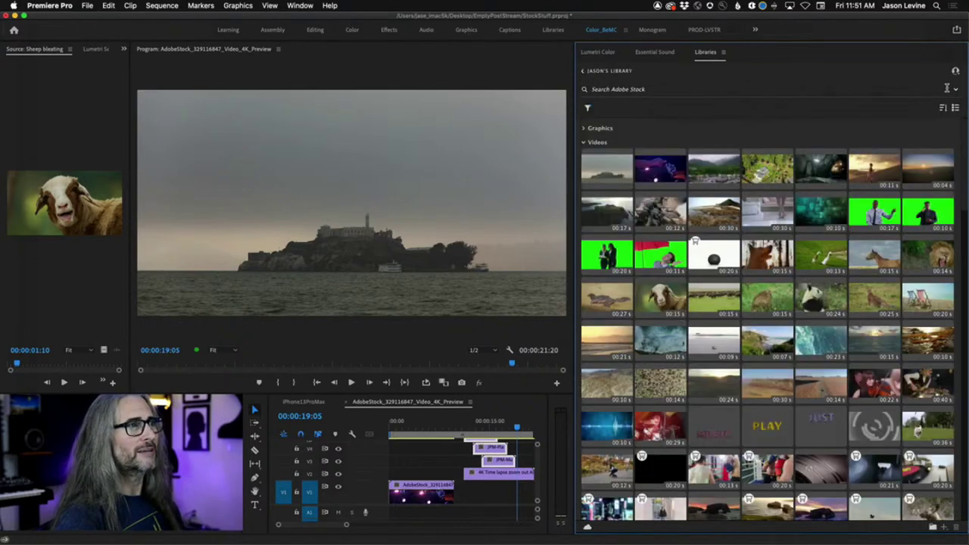
left_click(587, 108)
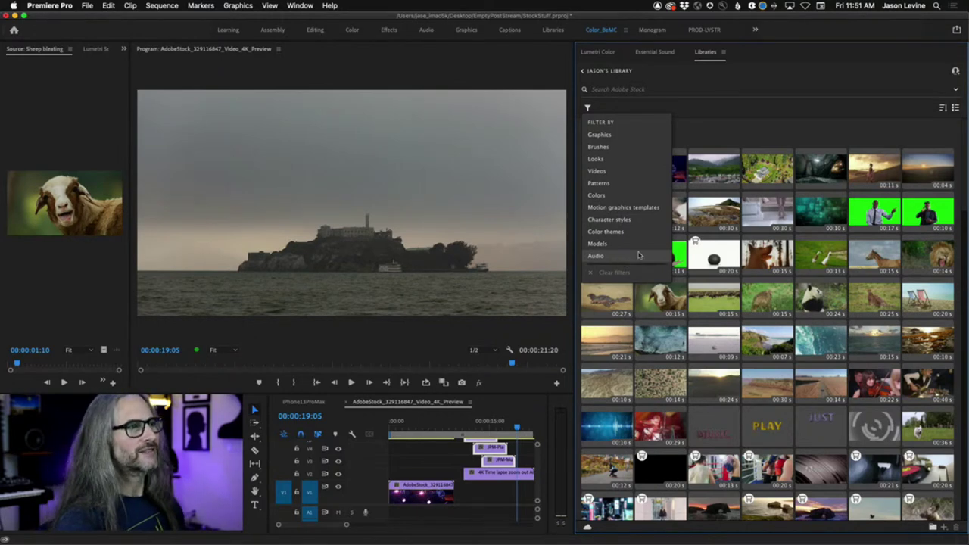
left_click(726, 95)
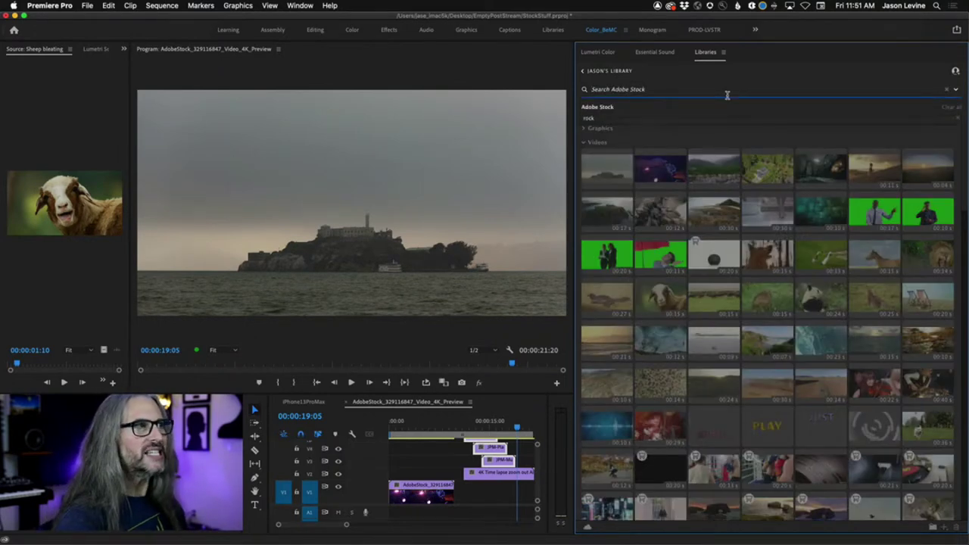
key("Escape")
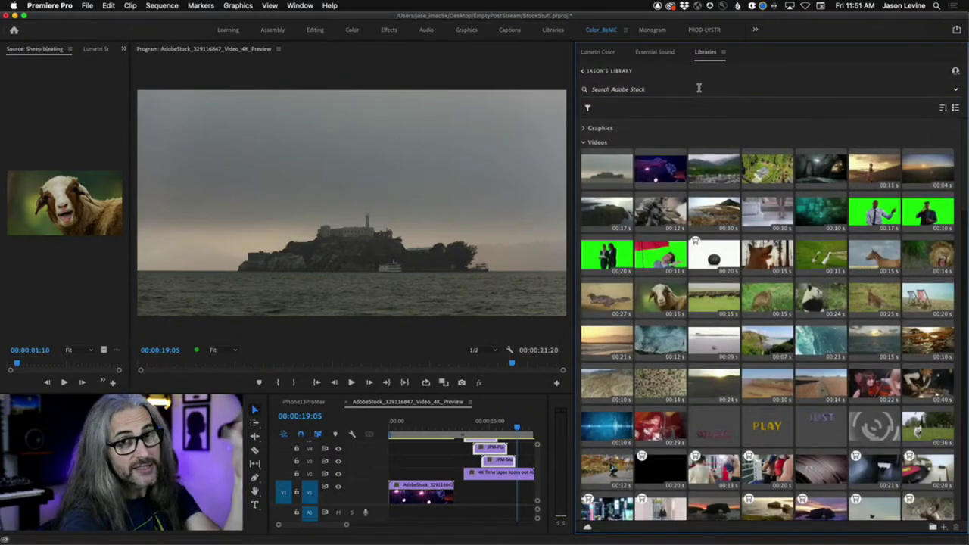
Show the Adobe Stock music catalogue in Essential Sound and activate its search field
left_click(655, 53)
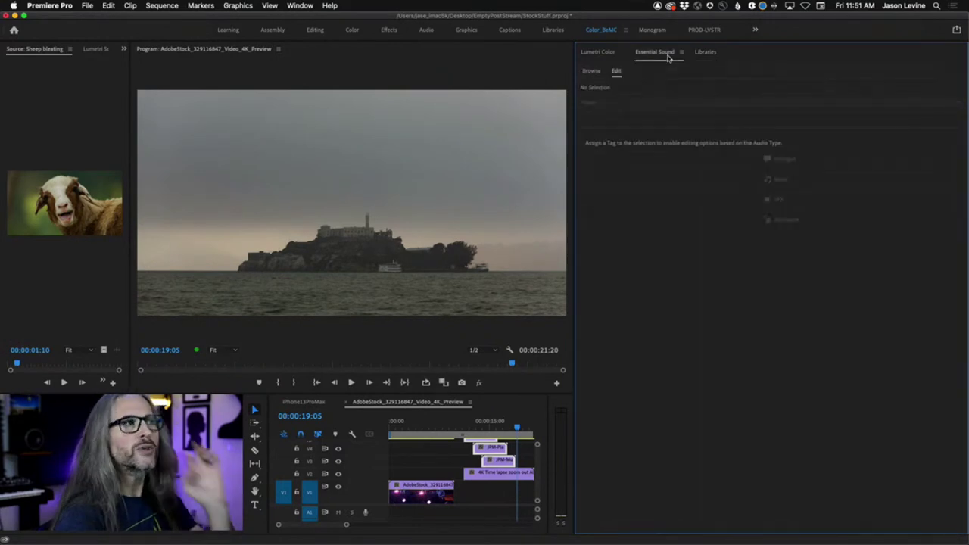
left_click(591, 73)
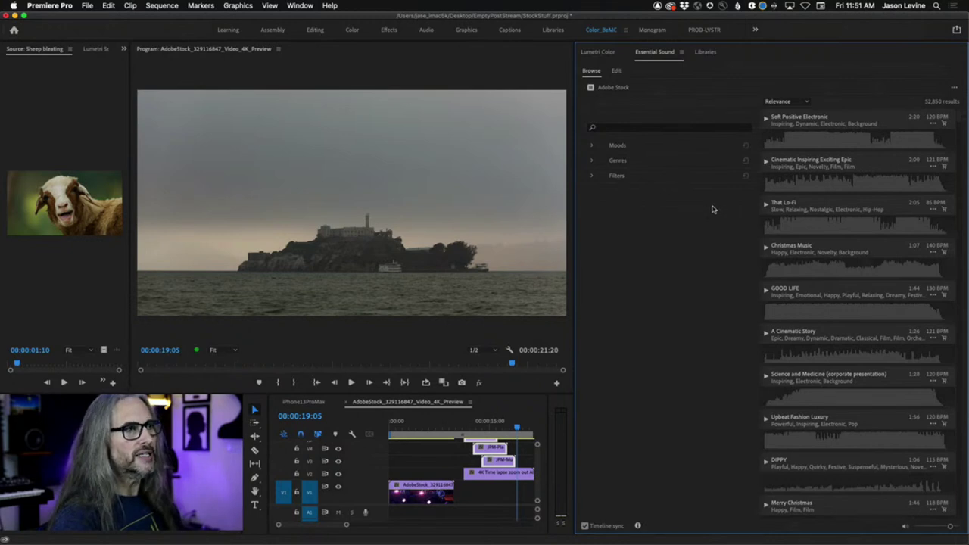
left_click(646, 128)
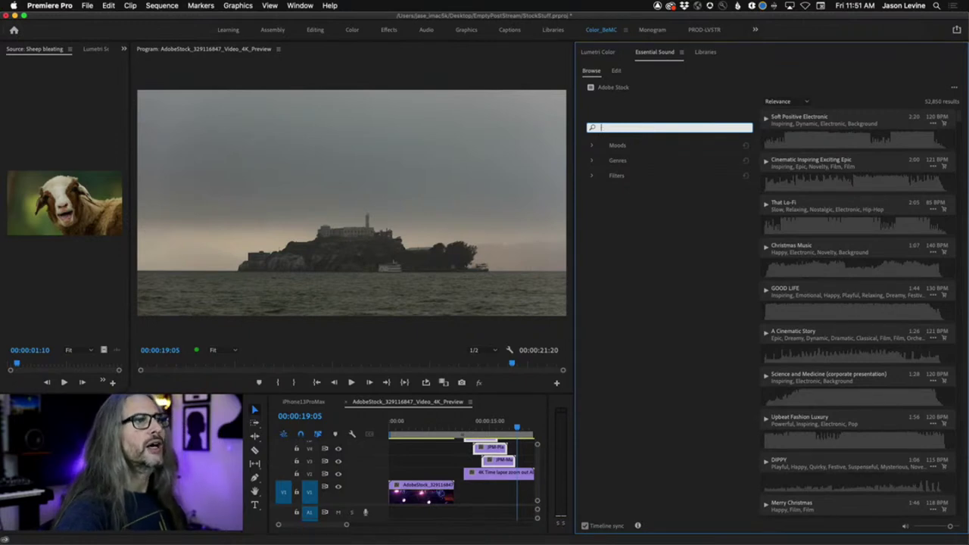
Examine the mood and genre filters for Adobe Stock music, including the Classical subgenres
left_click(593, 146)
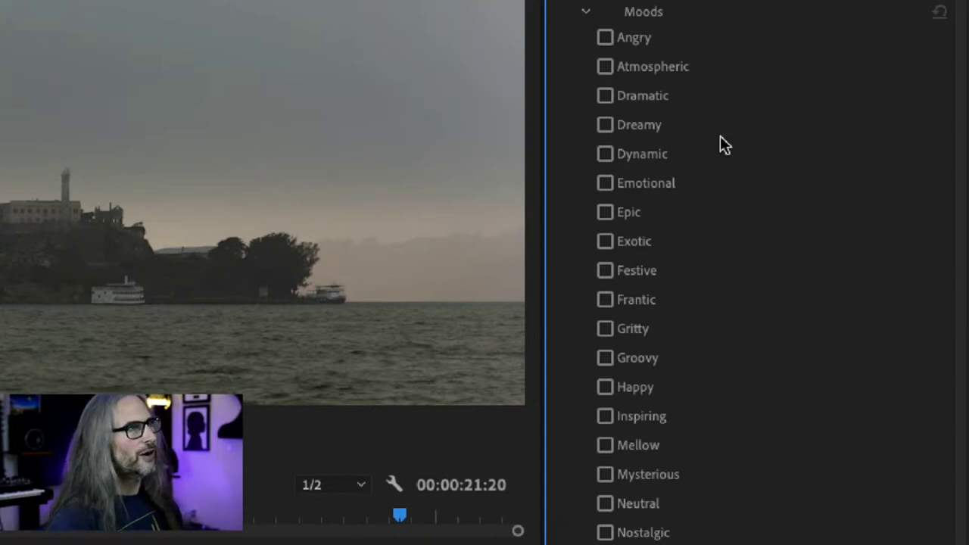
scroll(799, 270, "down", 2)
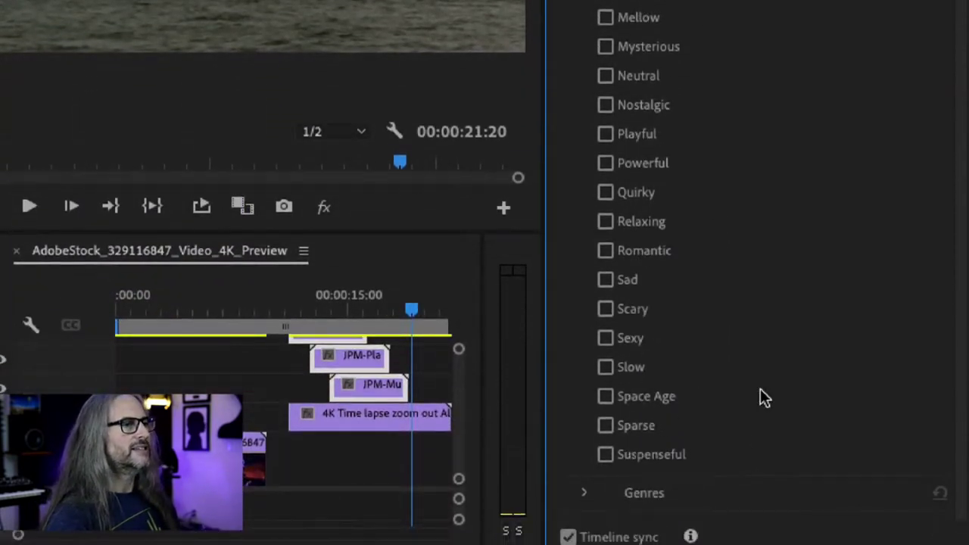
scroll(768, 405, "up", 2)
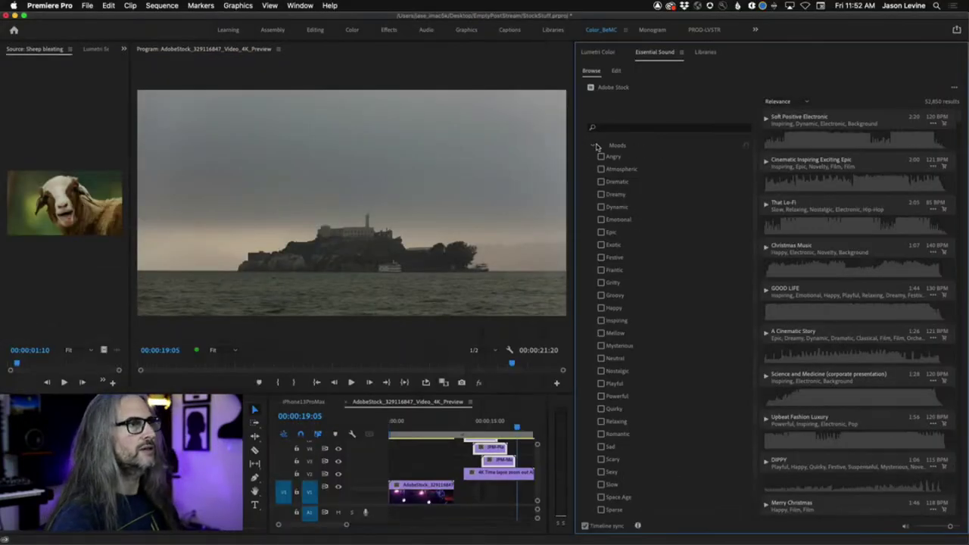
left_click(593, 147)
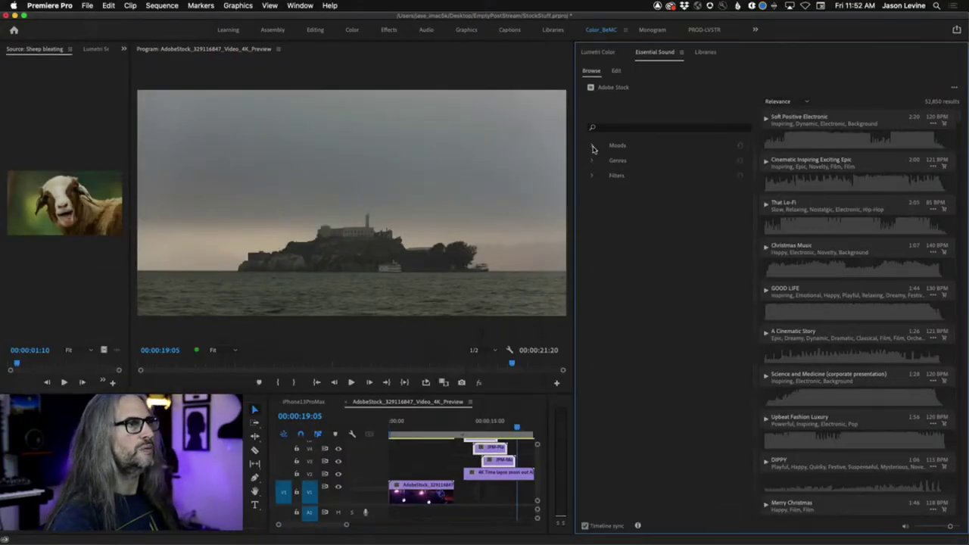
left_click(592, 161)
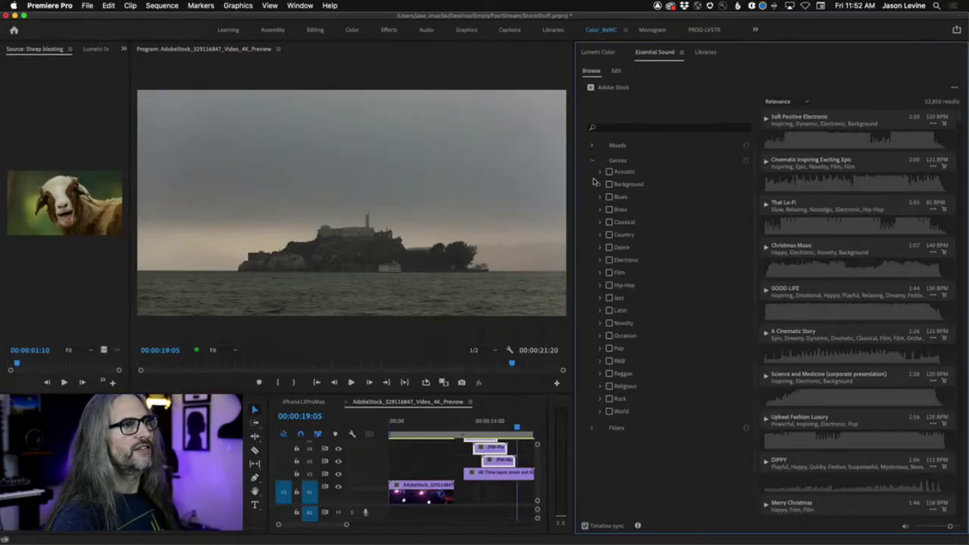
left_click(600, 222)
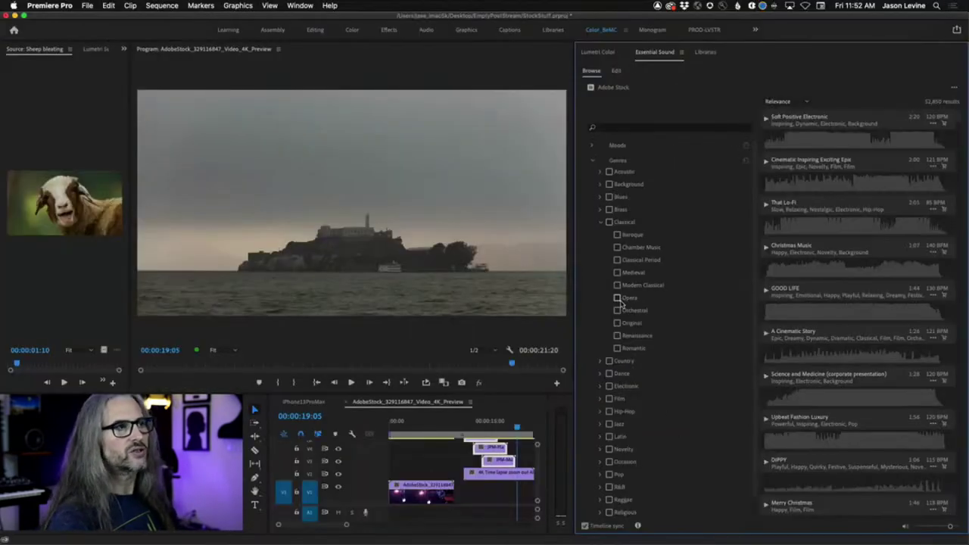
left_click(600, 222)
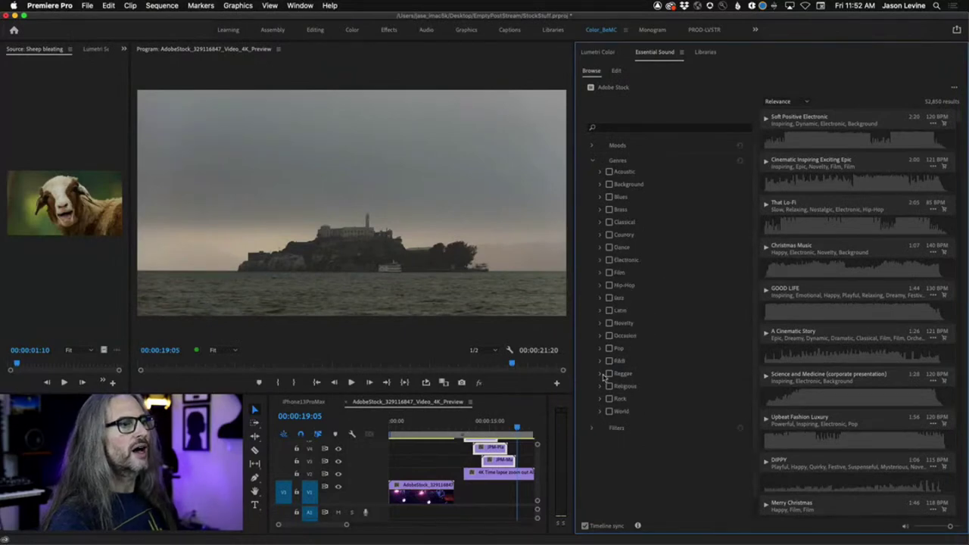
Examine the tempo, duration and vocals filters for Adobe Stock music, including the available vocals options
left_click(592, 429)
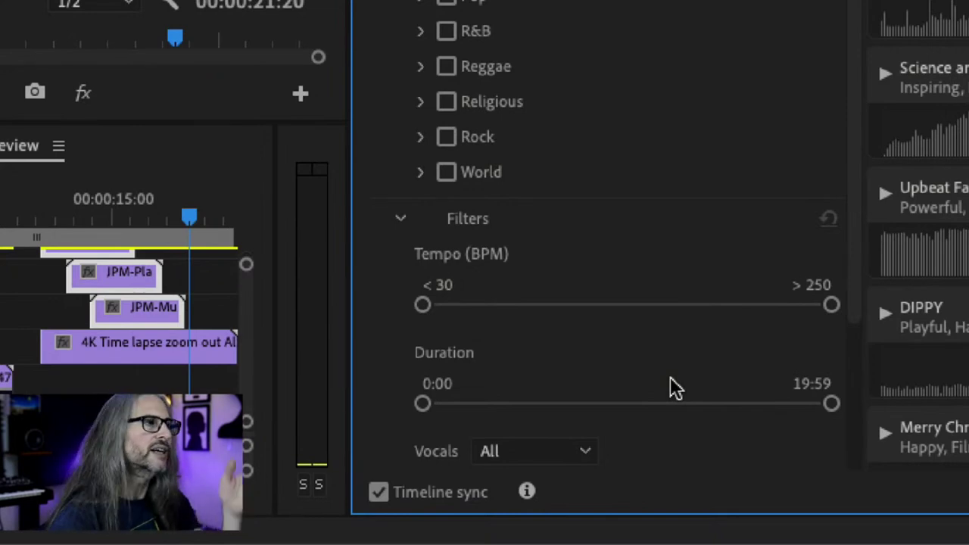
left_click(592, 453)
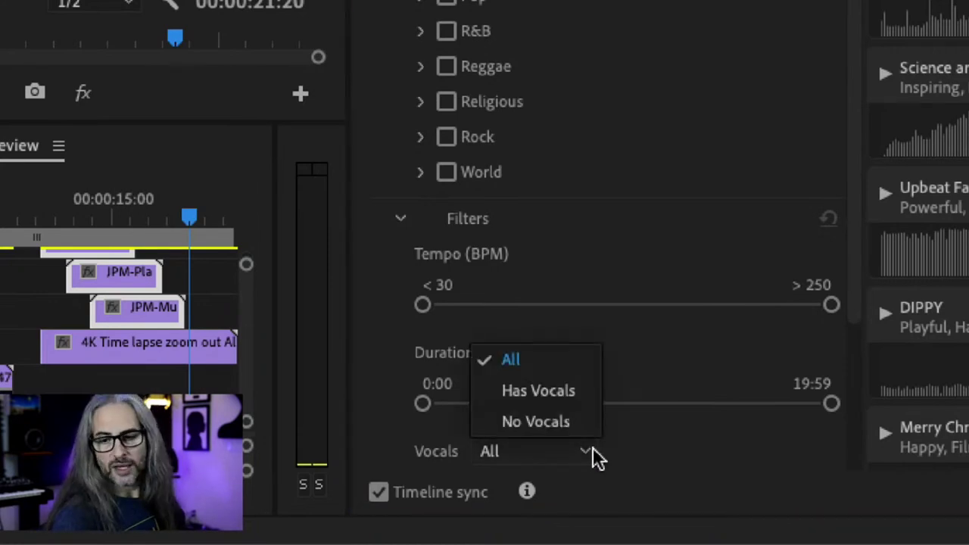
left_click(659, 458)
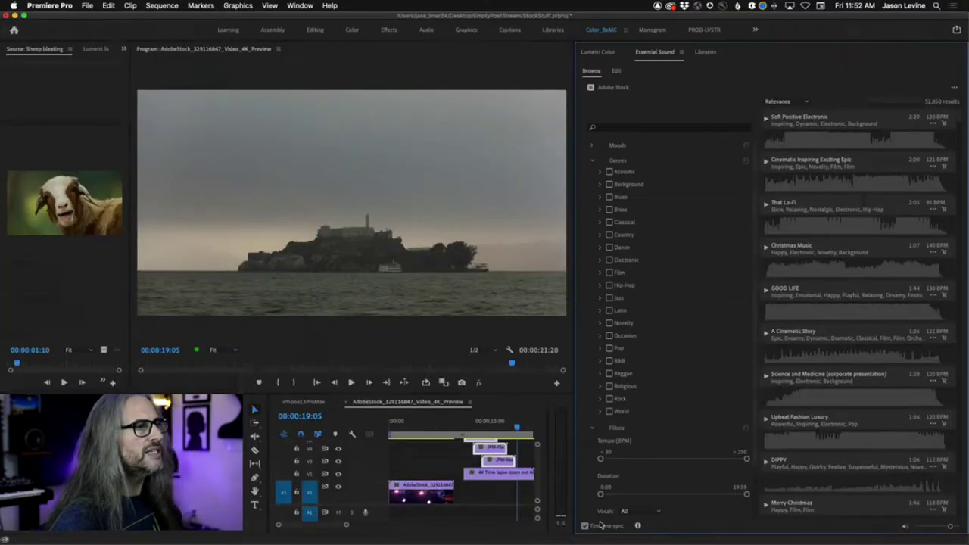
Move the playhead to 00:00:11:06, where the island time-lapse clip starts, and filter the stock music by the Suspenseful mood
left_click_drag(518, 428, 464, 429)
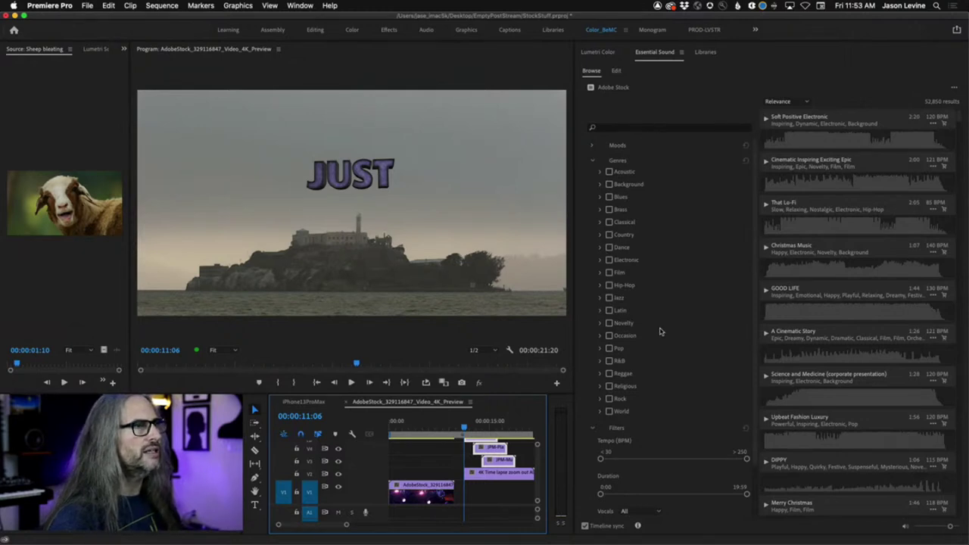
left_click(591, 161)
left_click(594, 145)
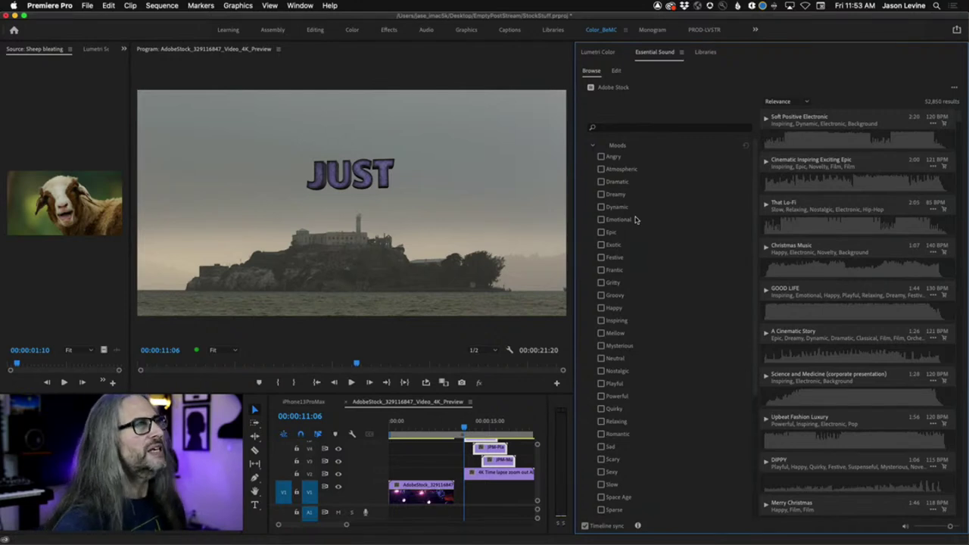
scroll(668, 327, "down", 5)
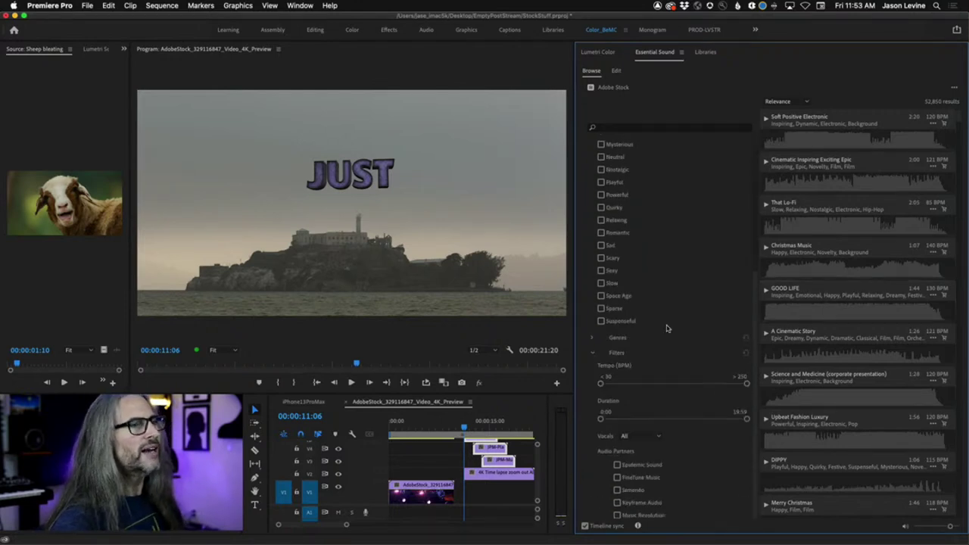
scroll(668, 328, "up", 2)
left_click(602, 399)
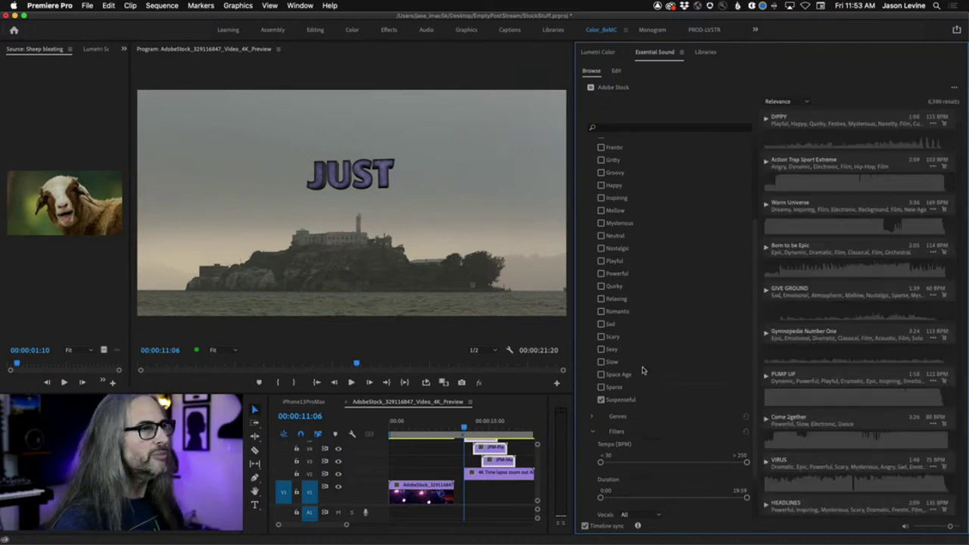
Add the Scary mood to the music filter, trying Mysterious as well and clearing it again
scroll(643, 370, "up", 3)
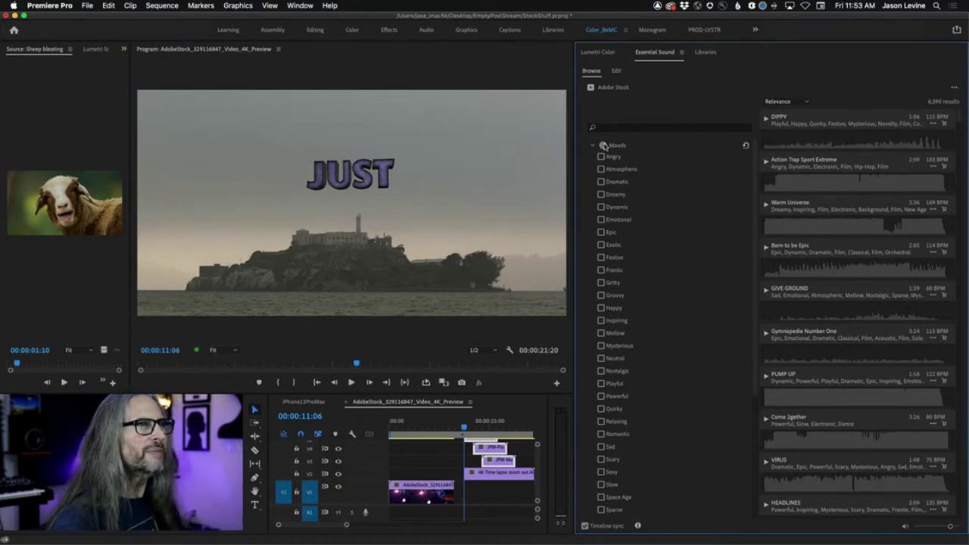
scroll(706, 251, "down", 2)
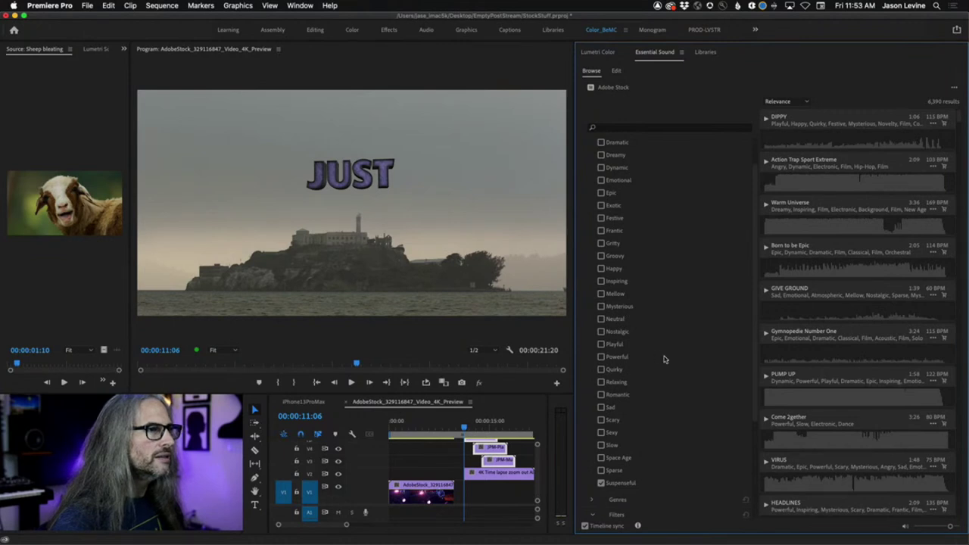
left_click(600, 421)
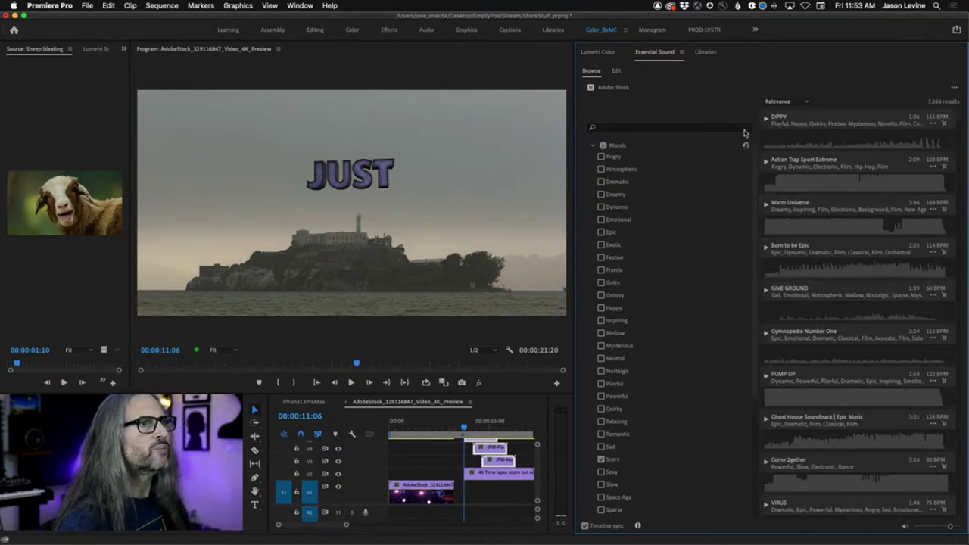
left_click(617, 514)
scroll(643, 378, "down", 3)
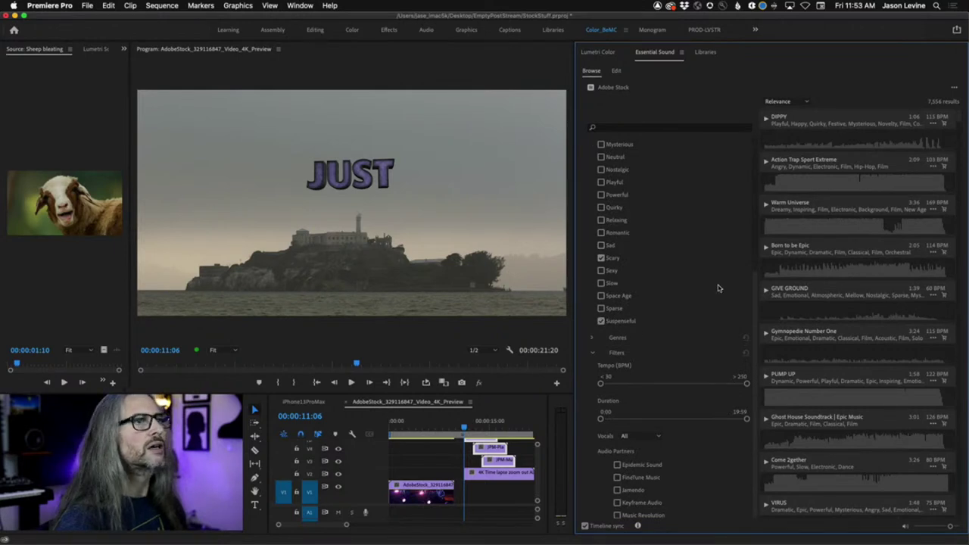
left_click(602, 144)
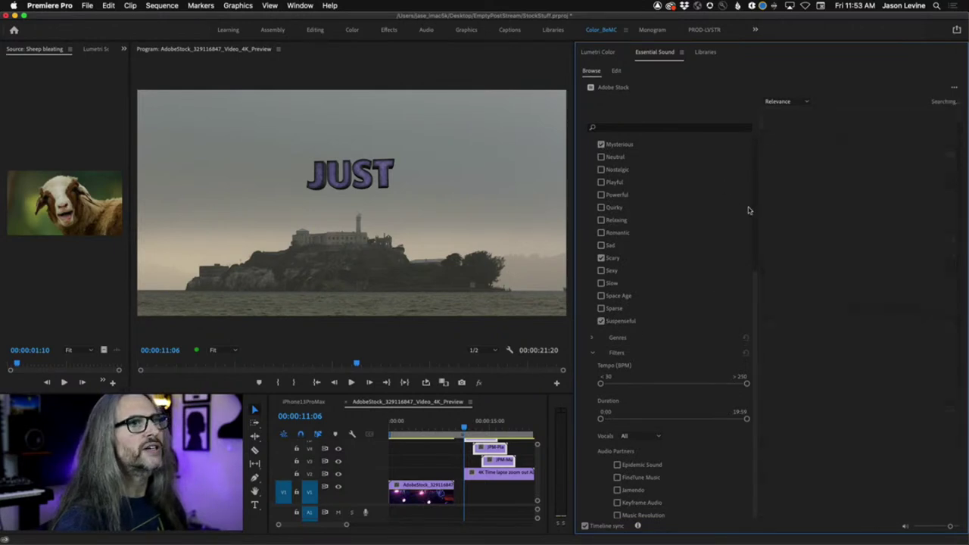
left_click(602, 144)
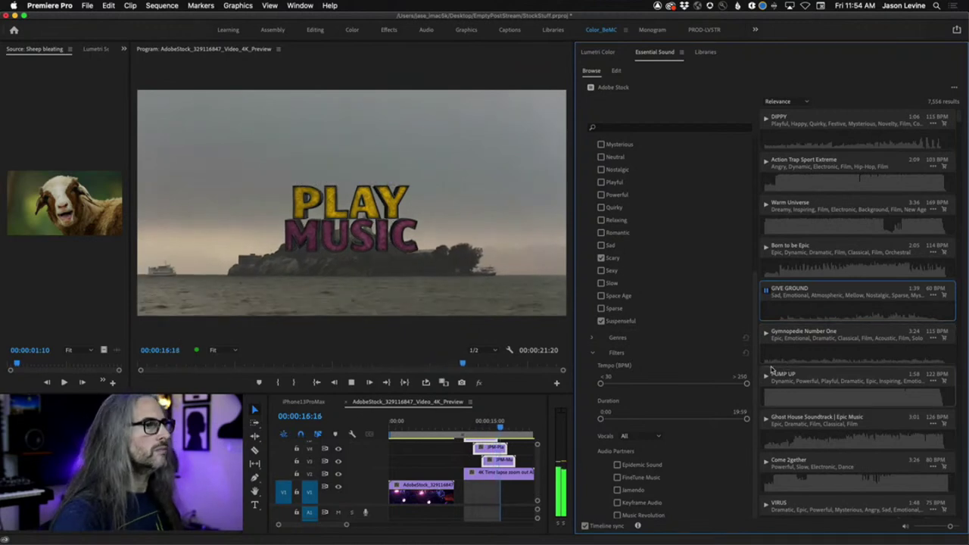
Preview the GIVE GROUND track in sync with the timeline and stop the playback
key("space")
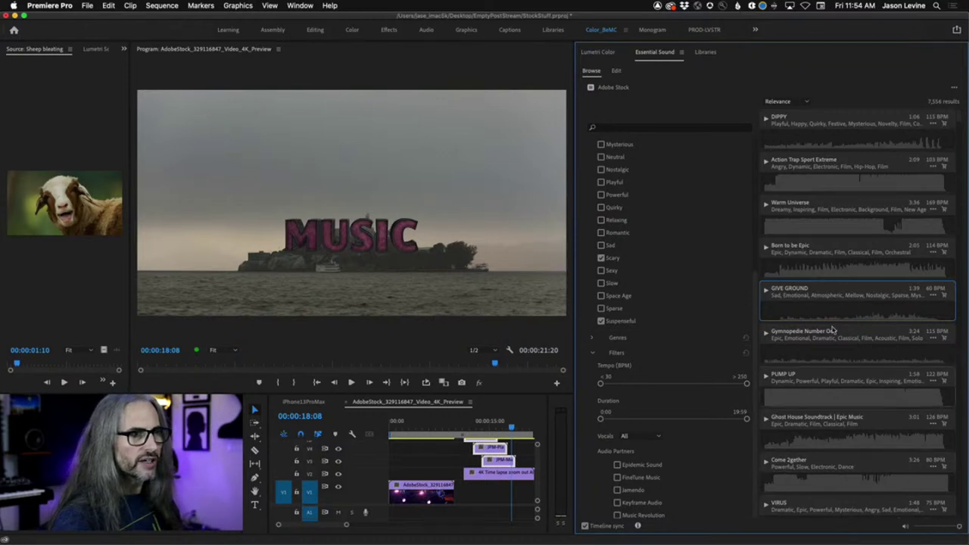
key("space")
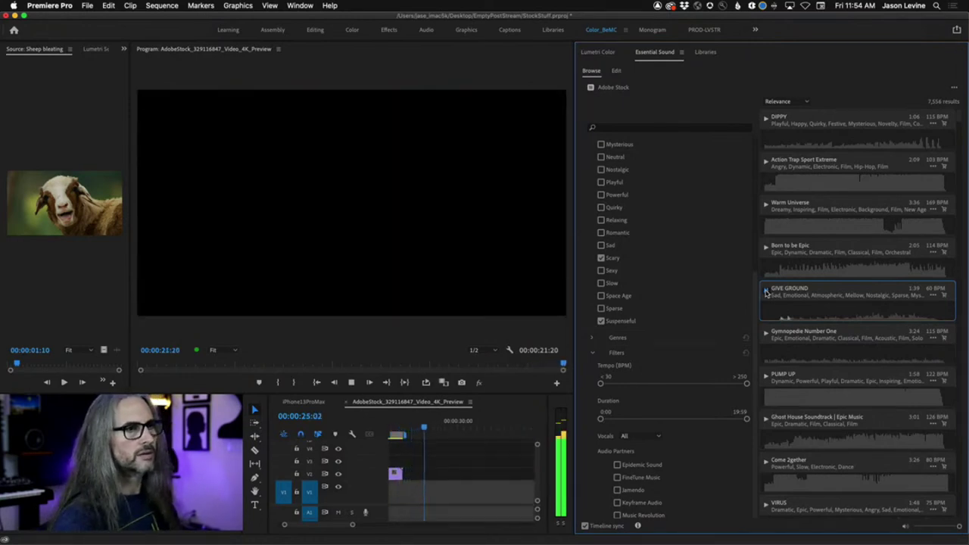
left_click(766, 292)
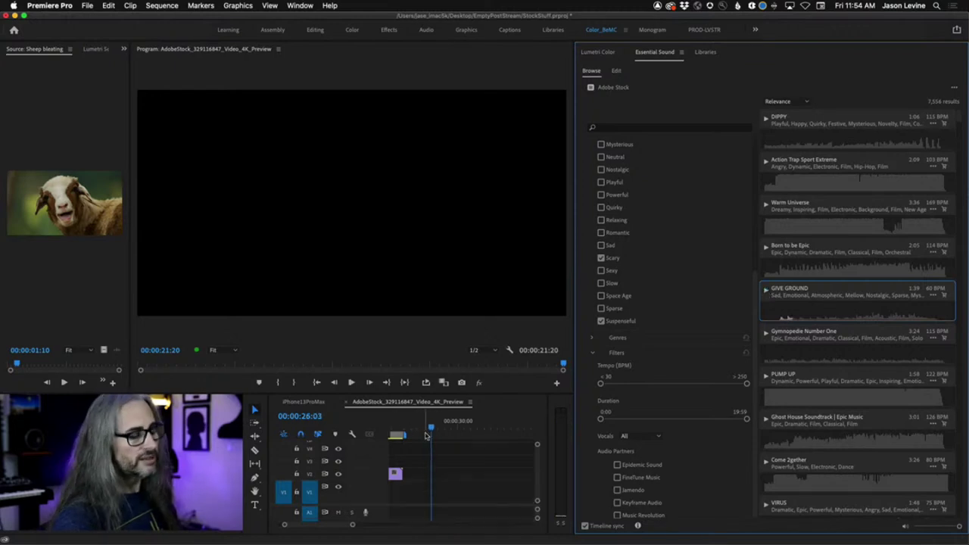
Place the Gymnopedie Number One preview on audio track A1 at 00:00:11:06, aligned with the start of the time-lapse clip
key("Down")
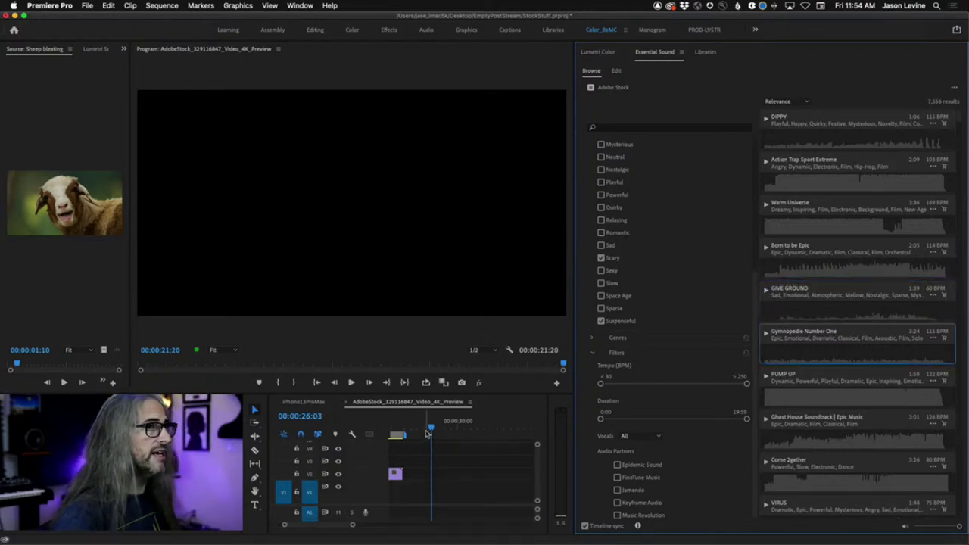
key("backslash")
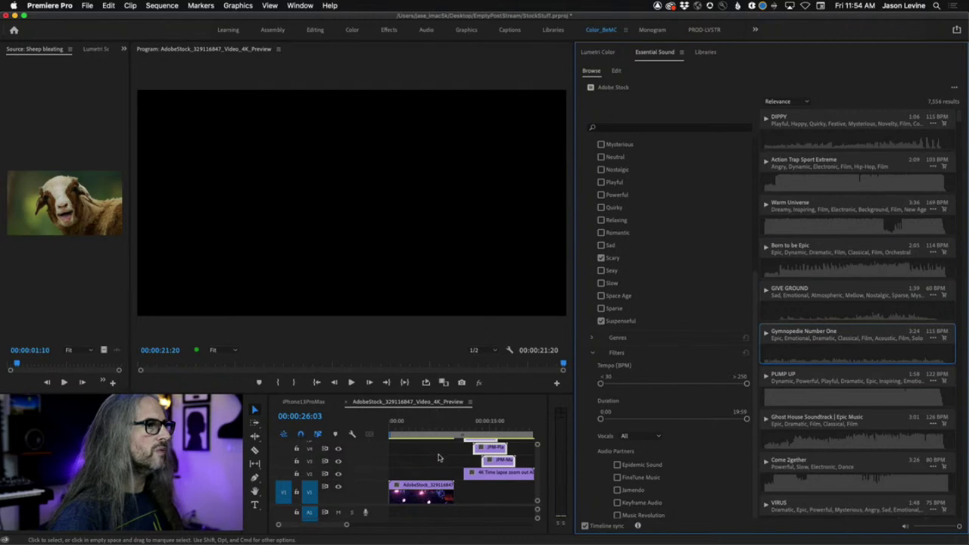
left_click(470, 429)
left_click_drag(471, 430, 464, 430)
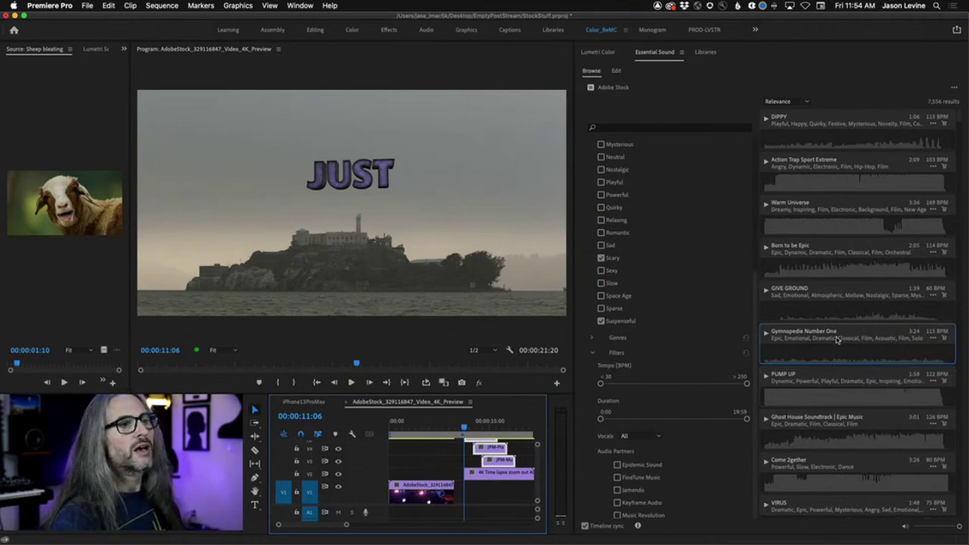
scroll(837, 340, "down", 1)
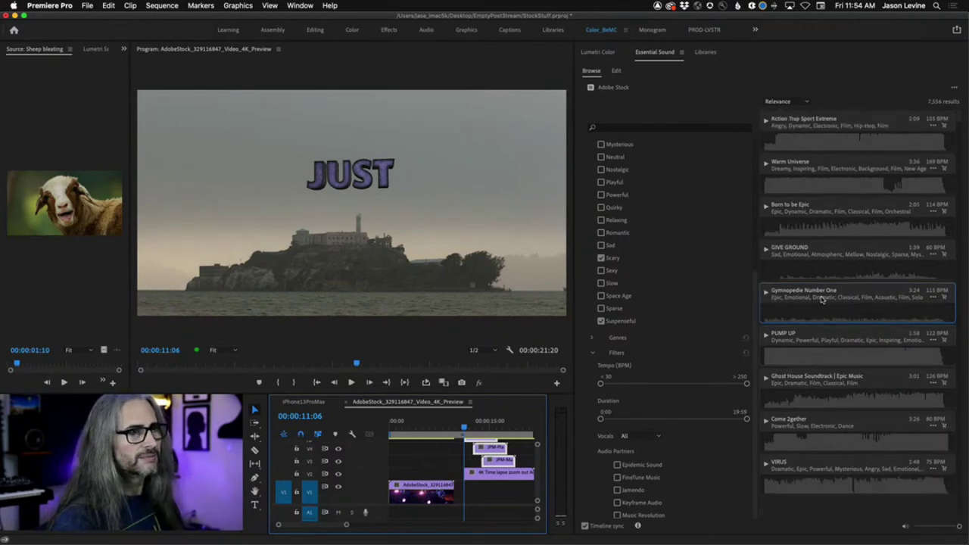
left_click_drag(823, 299, 471, 515)
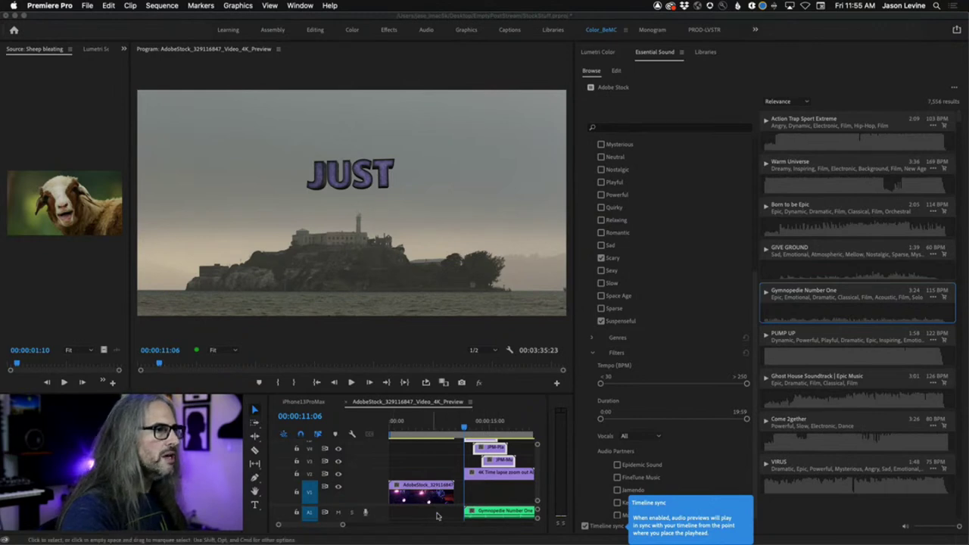
Normalize the Gymnopedie Number One clip's maximum peak to -2 dB with Audio Gain
double_click(481, 513)
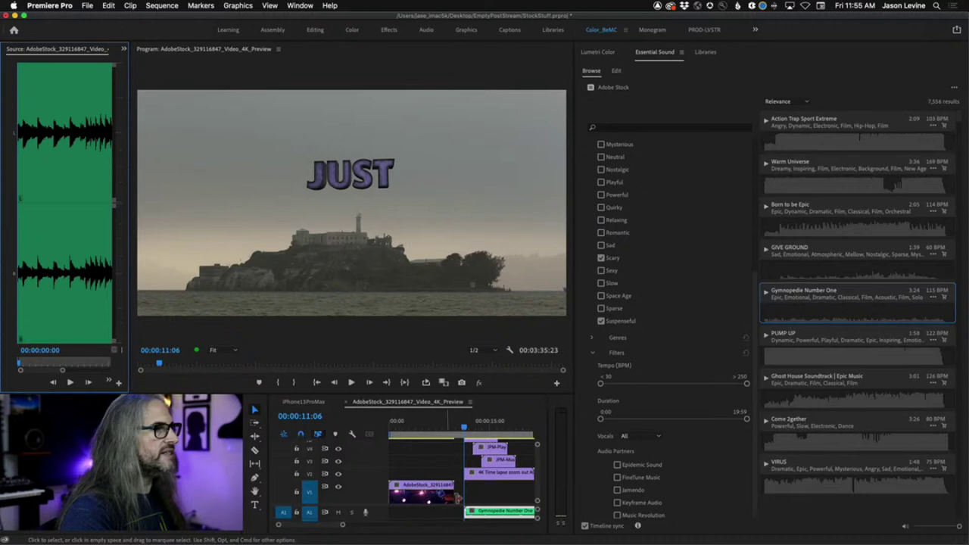
right_click(490, 517)
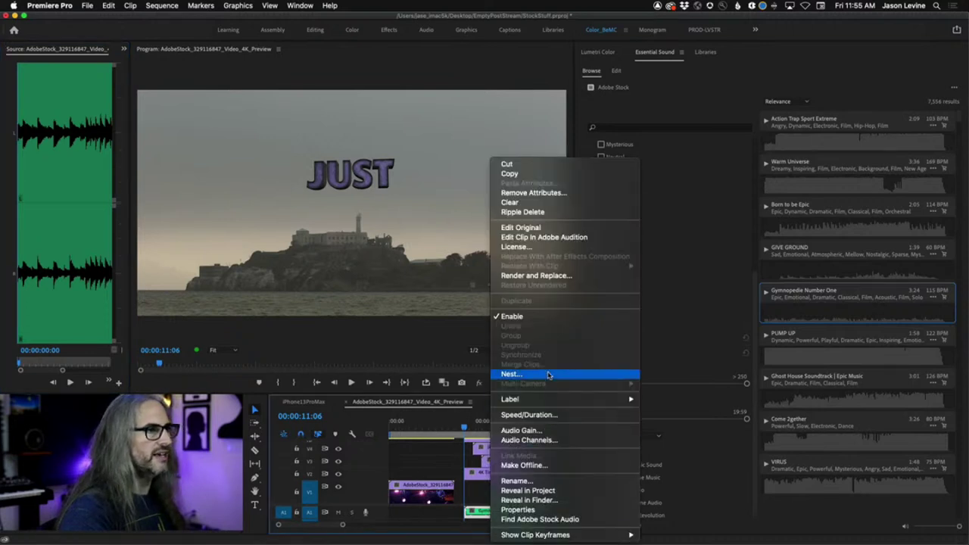
left_click(545, 431)
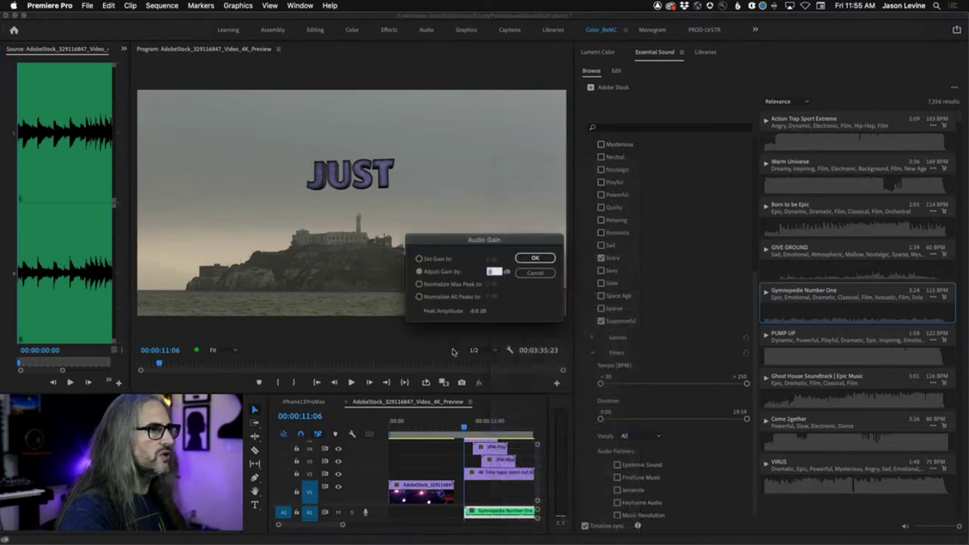
left_click(420, 284)
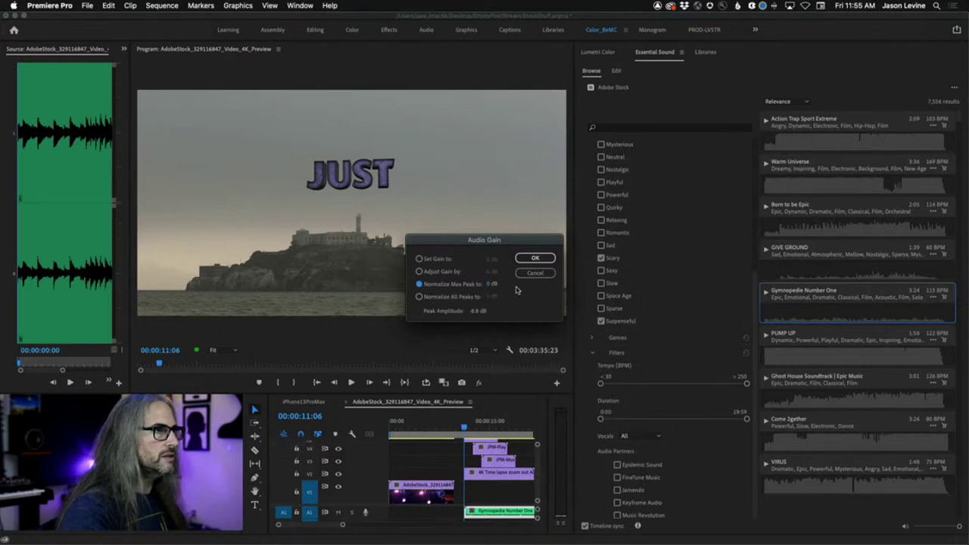
left_click(489, 285)
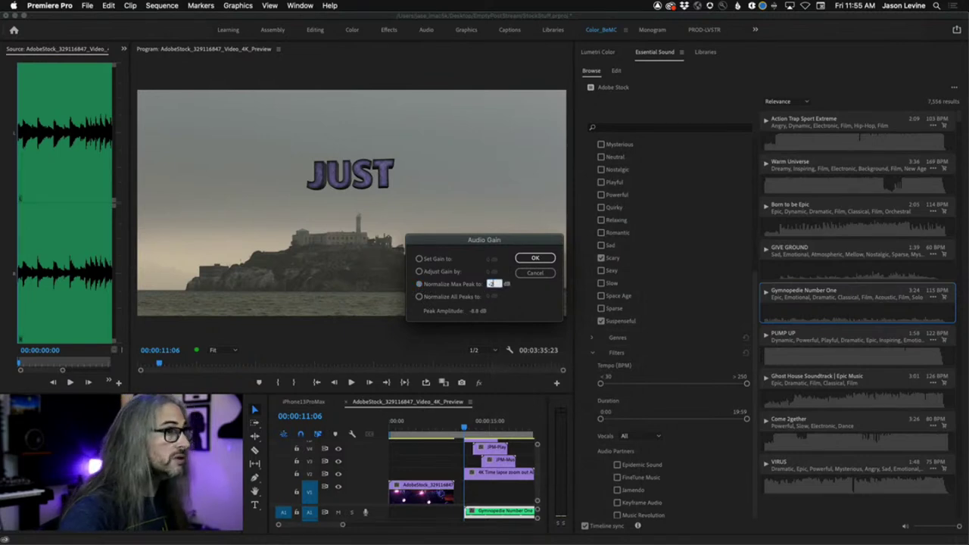
left_click(533, 259)
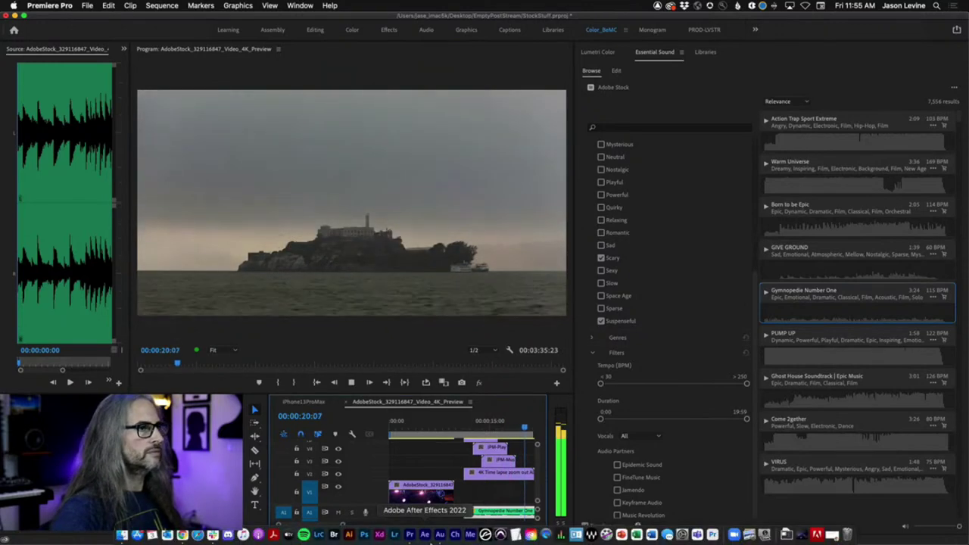
Stop playback, enlarge audio track A1 to show the music clip's waveform, and check the clip's available commands
key("backslash")
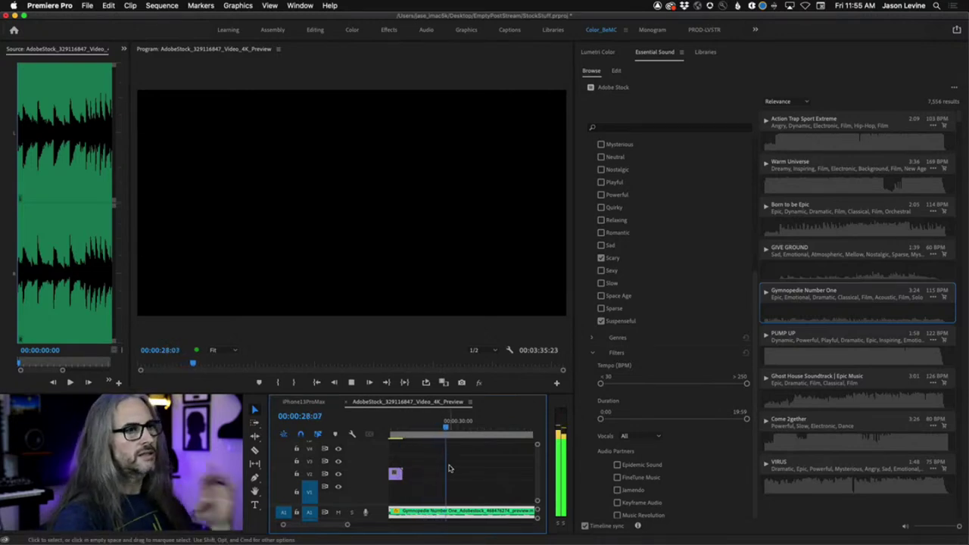
key("space")
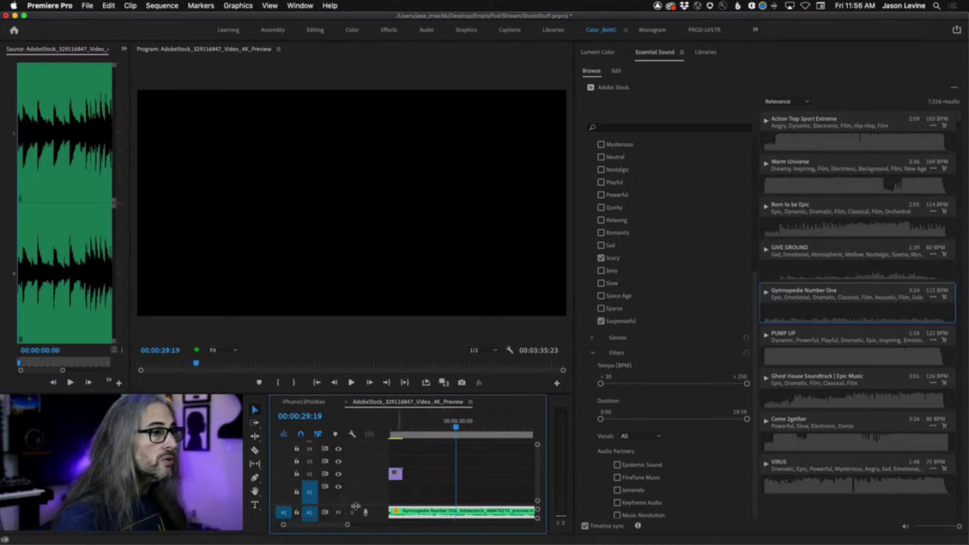
scroll(358, 506, "down", 1)
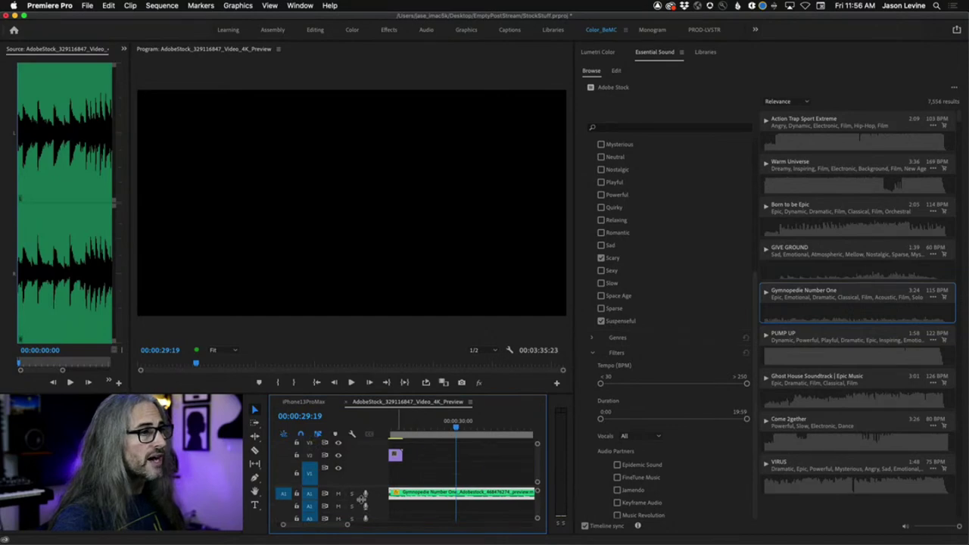
left_click_drag(367, 542, 366, 544)
right_click(436, 503)
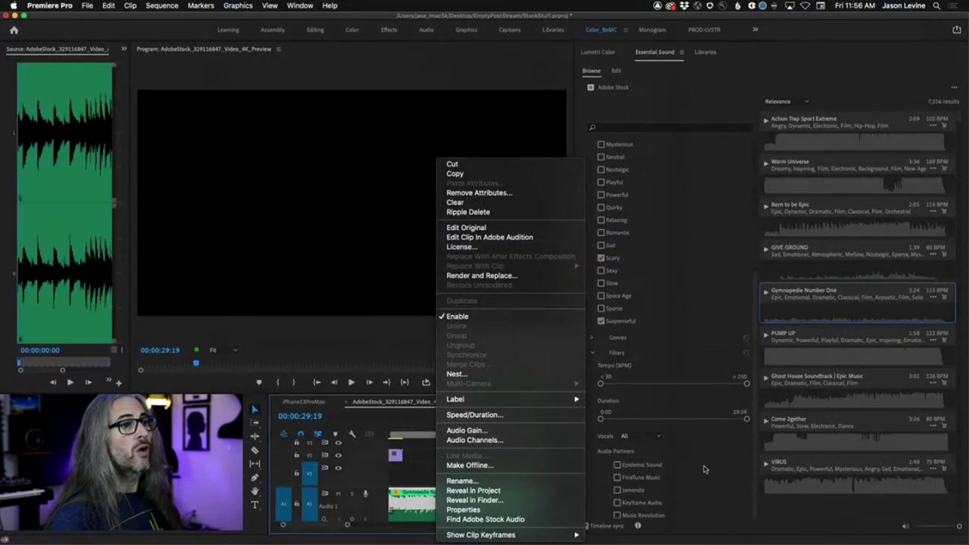
left_click(704, 469)
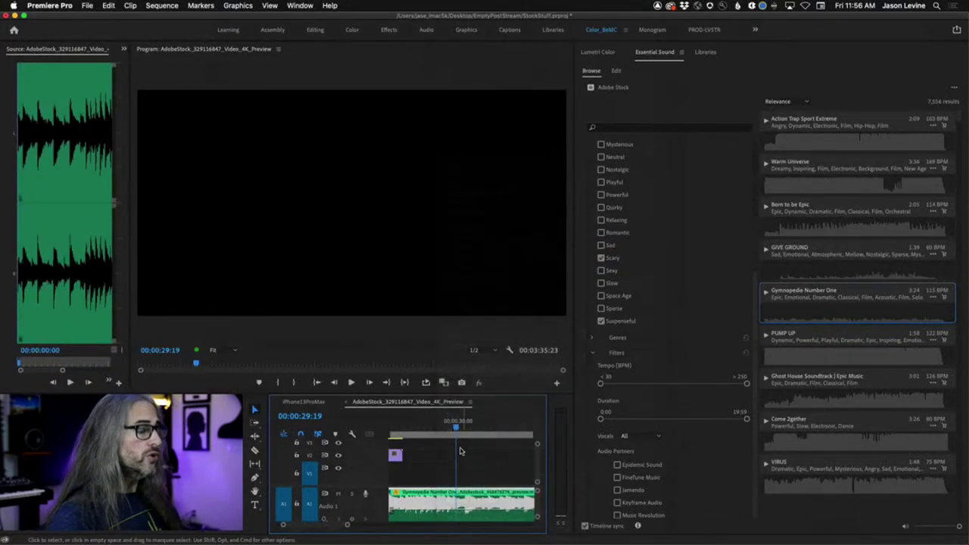
Mute audio track A1 and preview the Come 2gether track in sync with the timeline from 00:00:11:06
scroll(456, 447, "up", 3)
left_click_drag(455, 428, 410, 428)
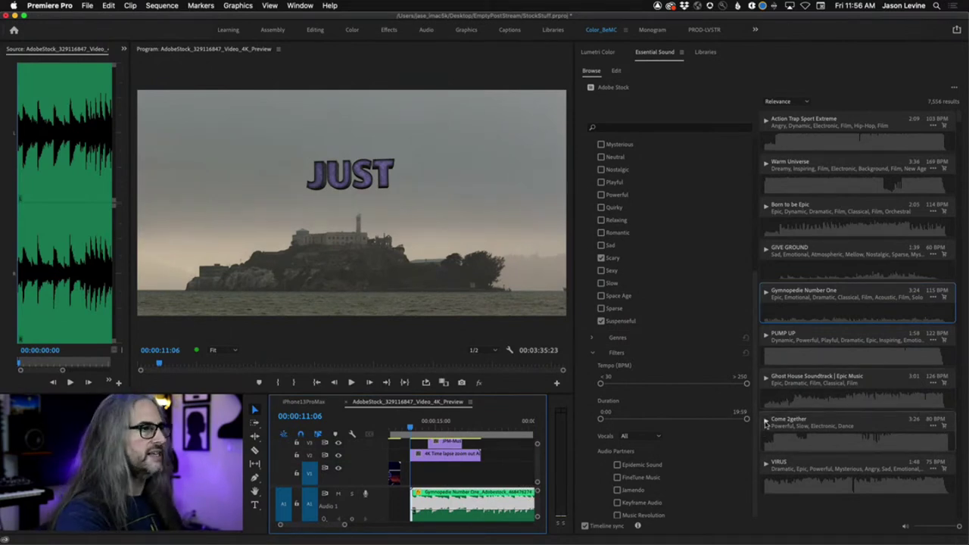
left_click(338, 494)
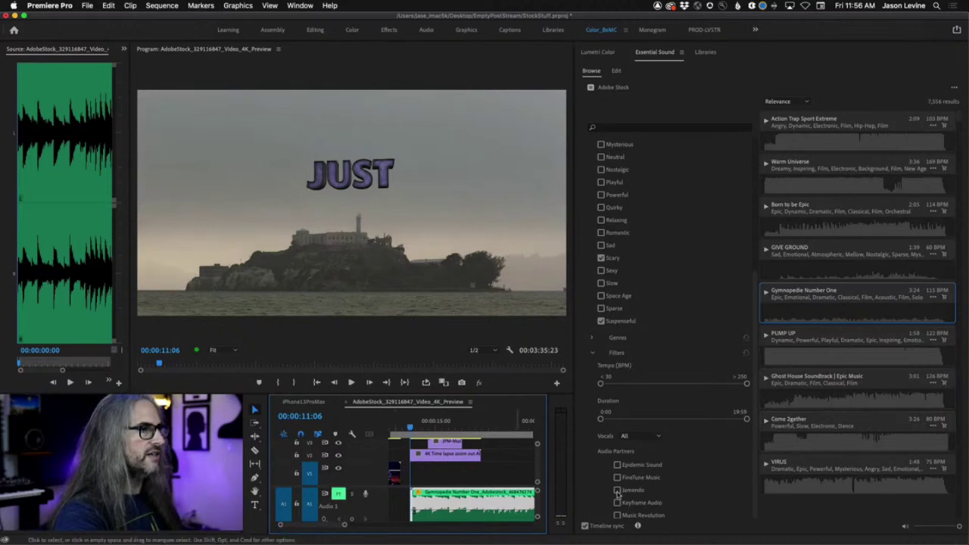
left_click(767, 422)
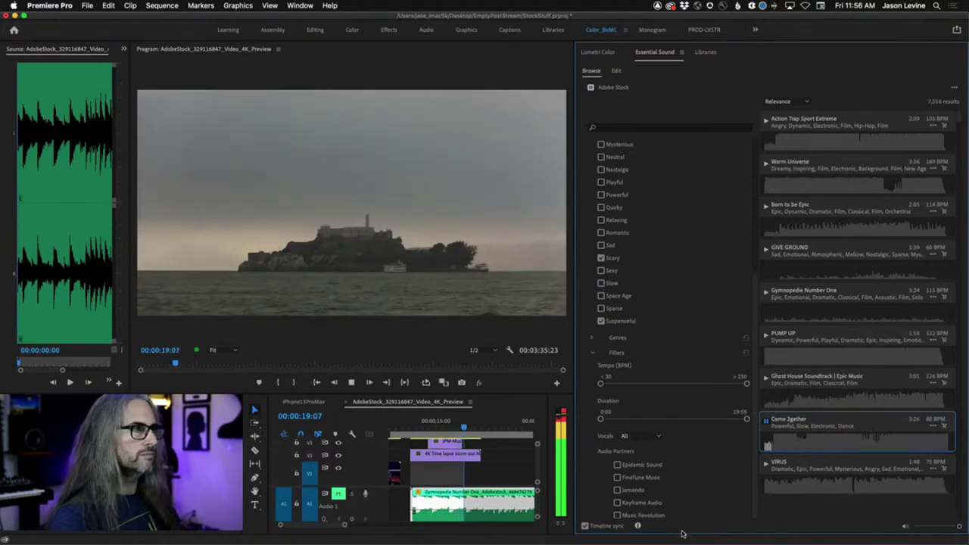
Stop the preview and place the Come 2gether track on audio track A2 at 00:00:29:21
mouse_move(606, 534)
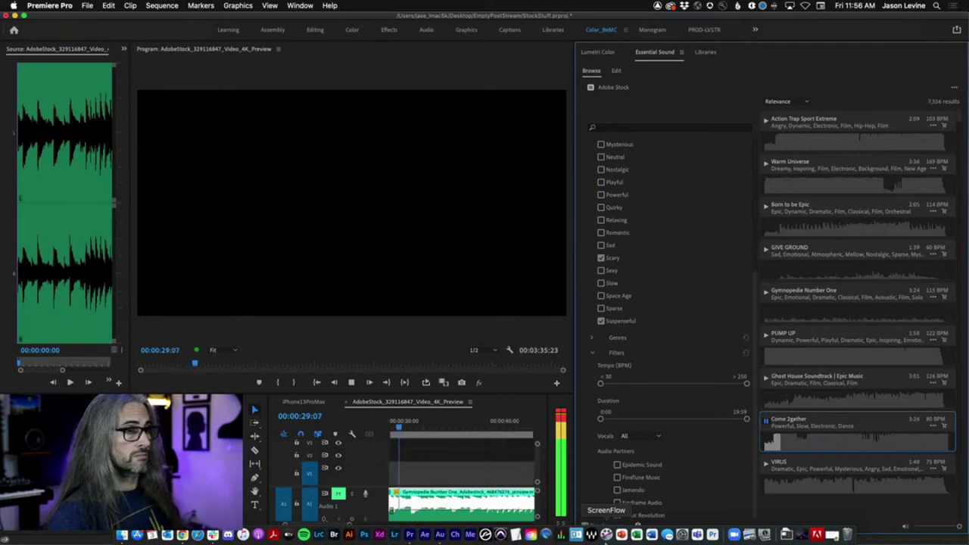
key("space")
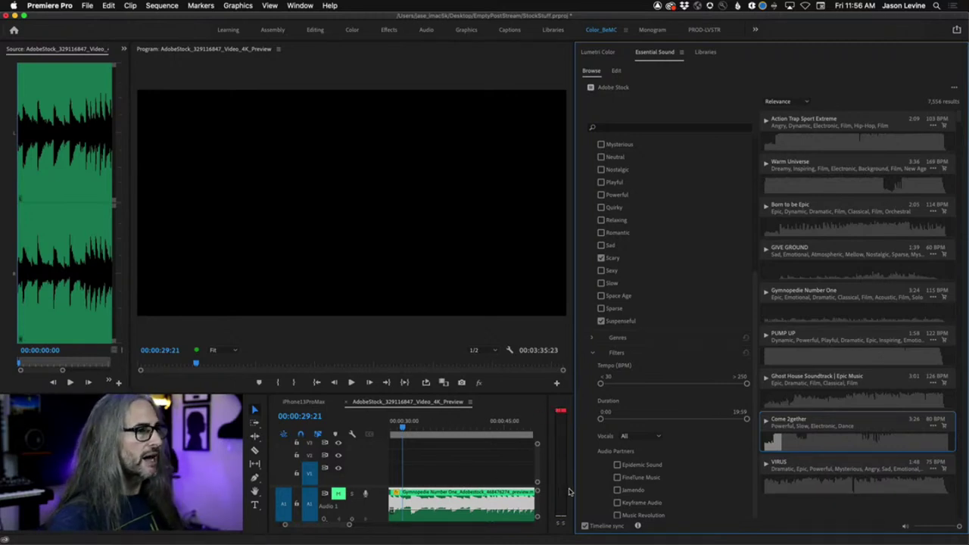
left_click_drag(536, 505, 537, 505)
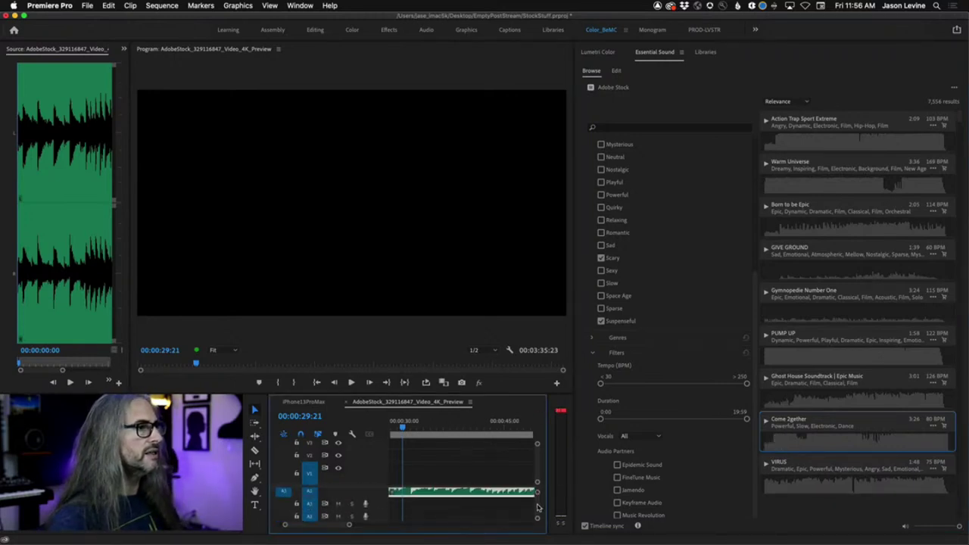
left_click_drag(804, 424, 402, 507)
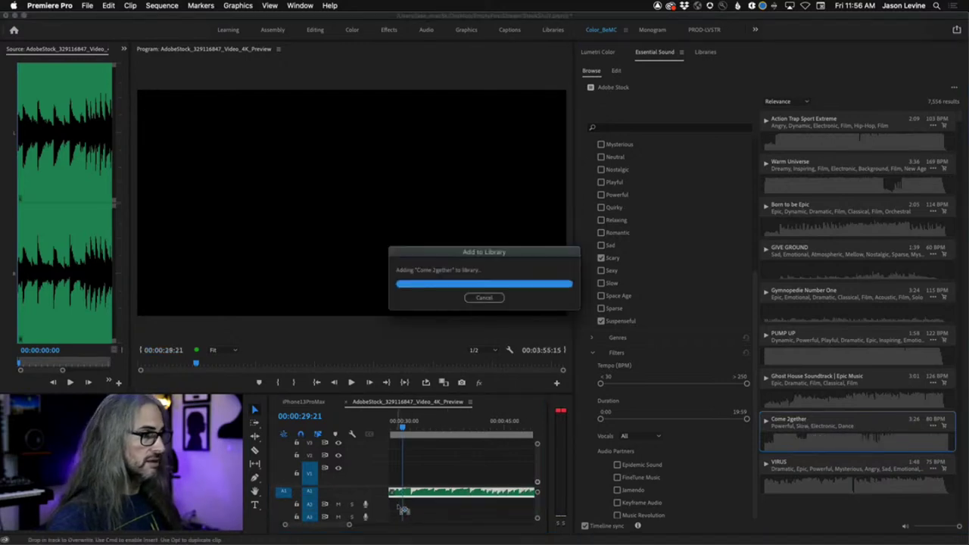
Move the Come 2gether clip to the start of the sequence and enlarge its audio track to show the waveform
key("grave")
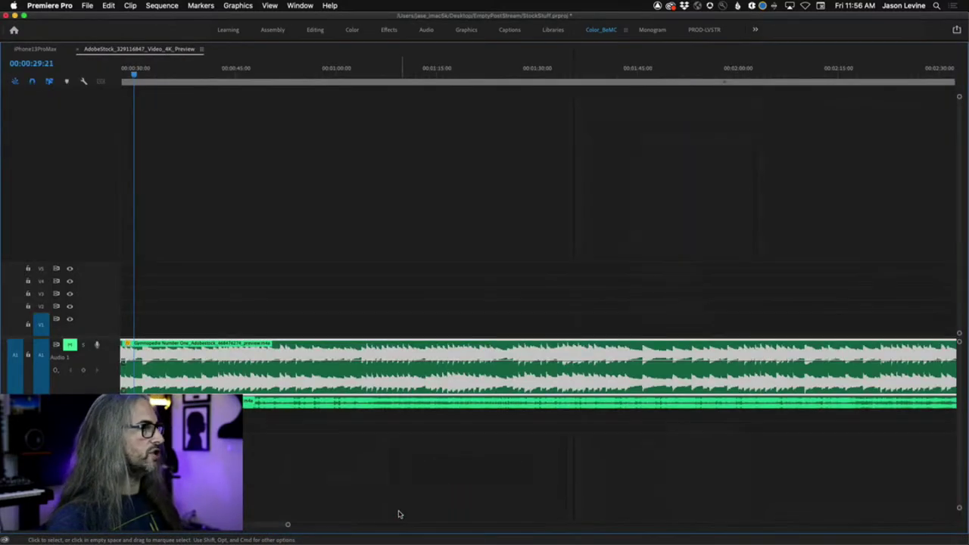
key("backslash")
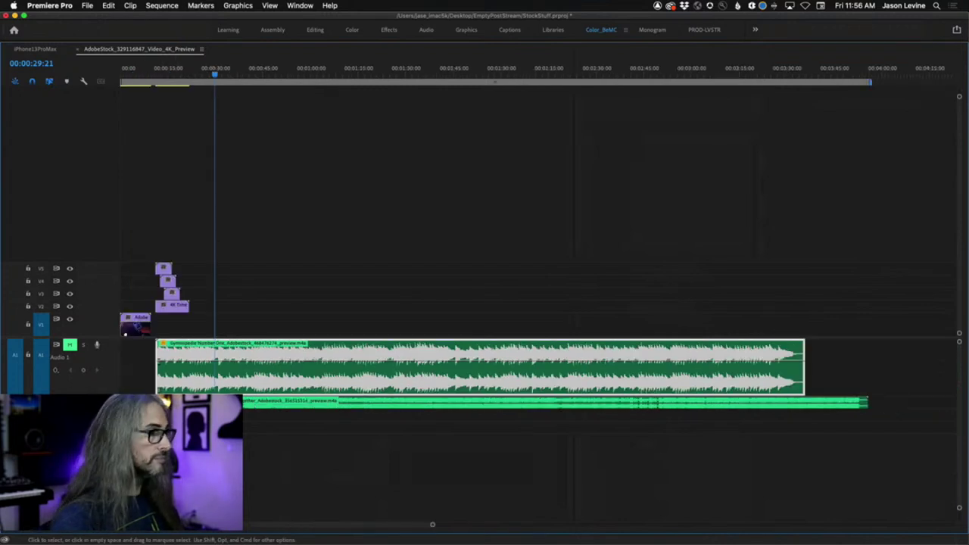
left_click(250, 402)
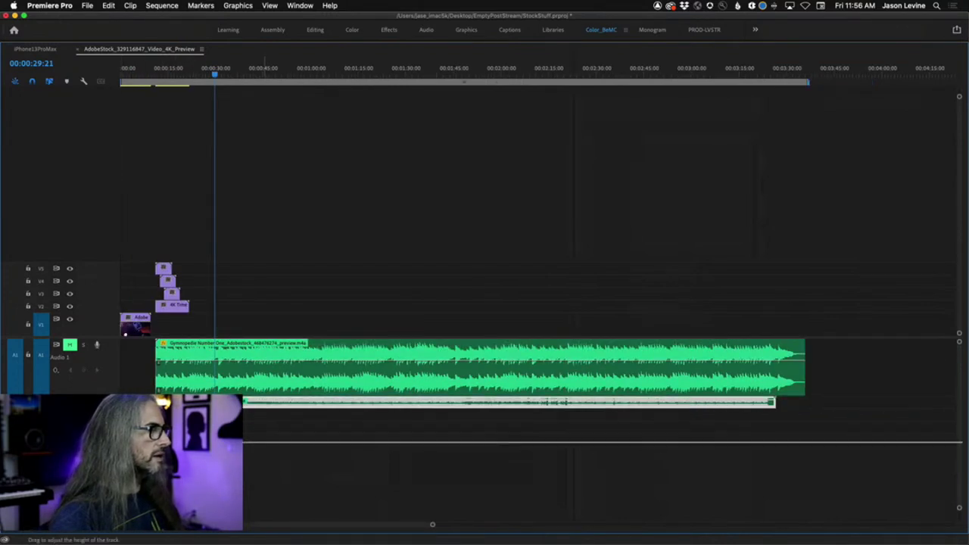
left_click_drag(227, 406, 227, 450)
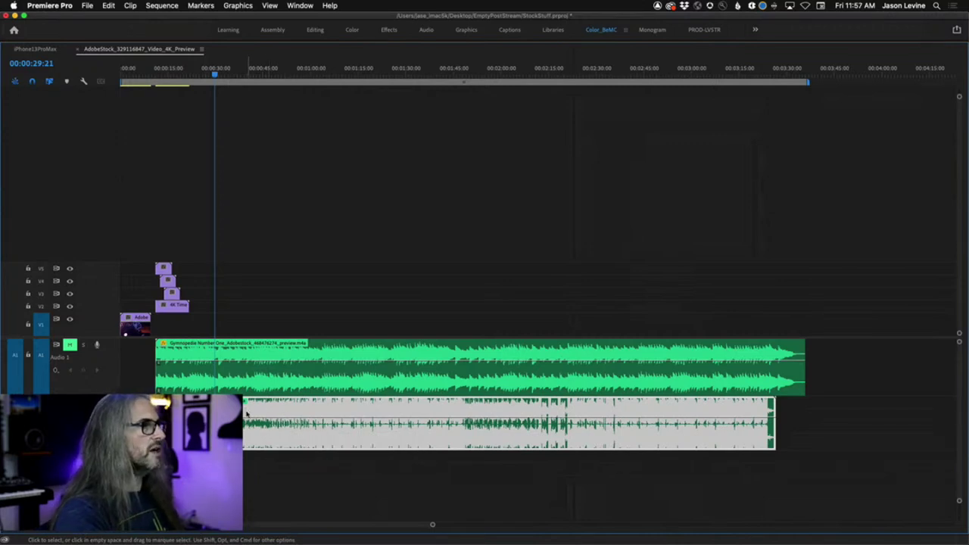
Open the Come 2gether clip in Adobe Audition and scan the whole file for its amplitude statistics
right_click(293, 415)
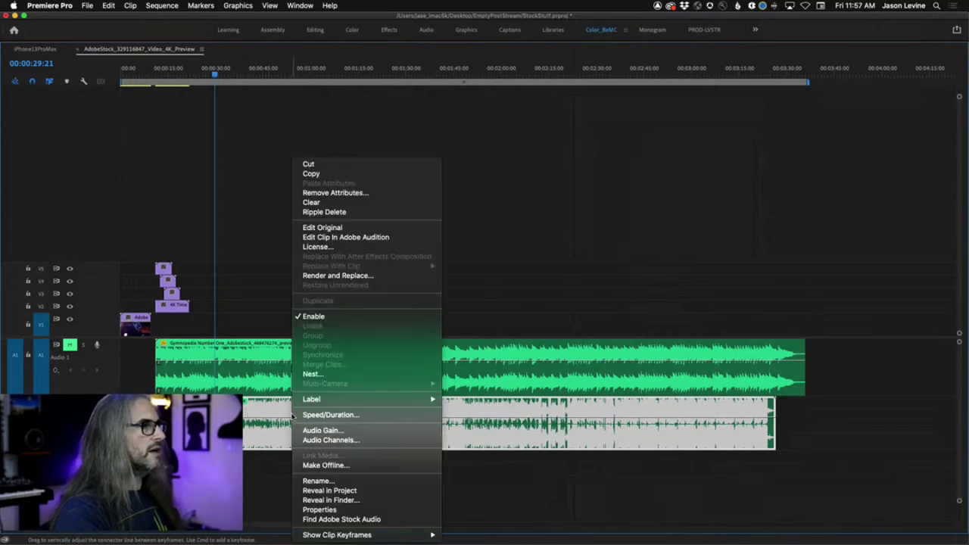
left_click(372, 240)
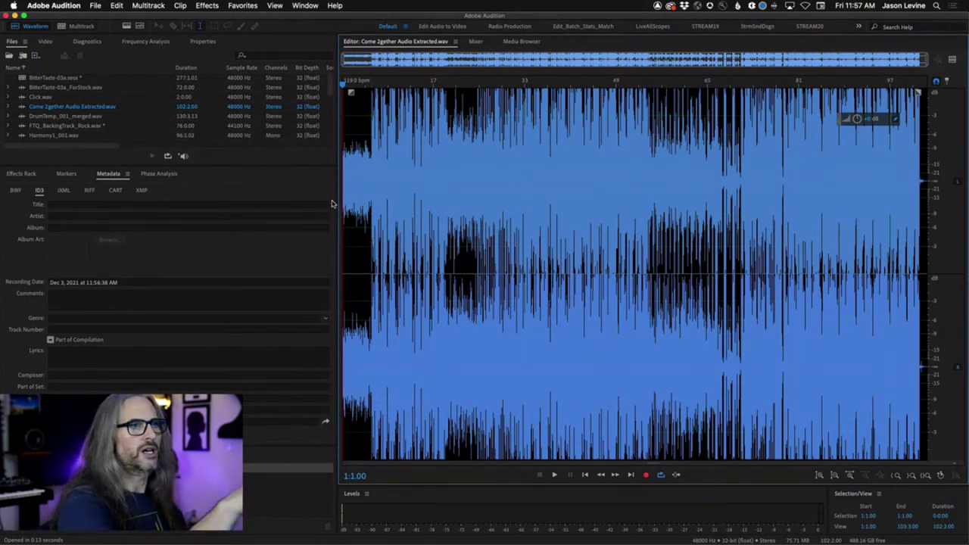
left_click(299, 5)
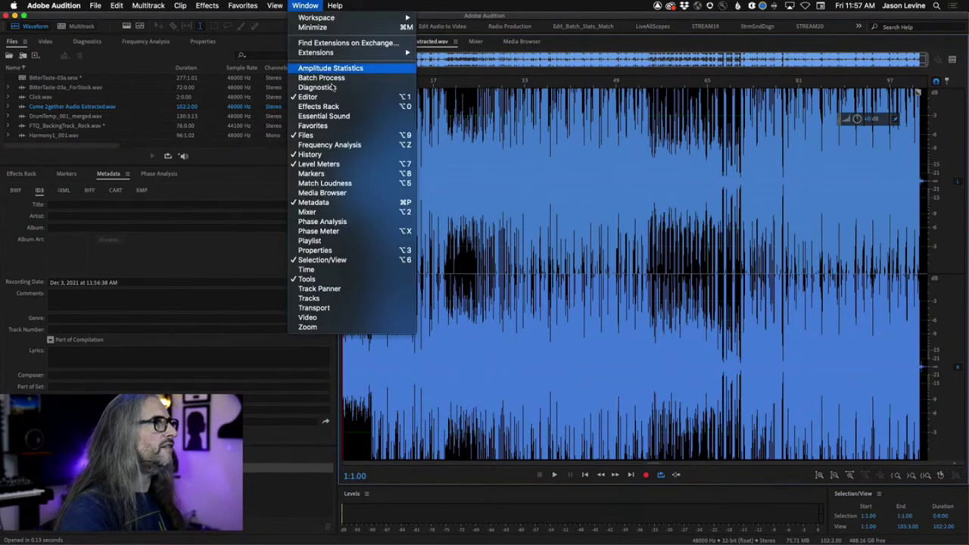
left_click(326, 68)
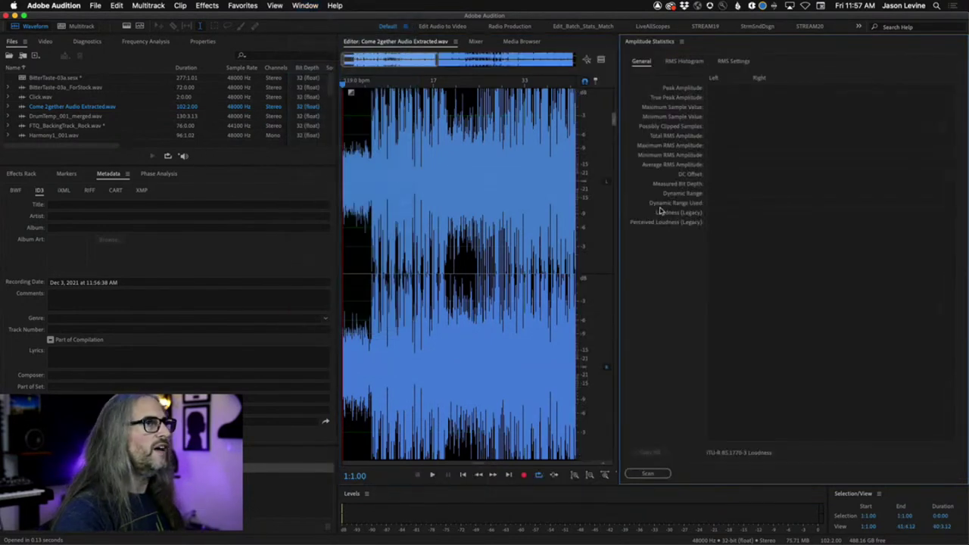
left_click(648, 475)
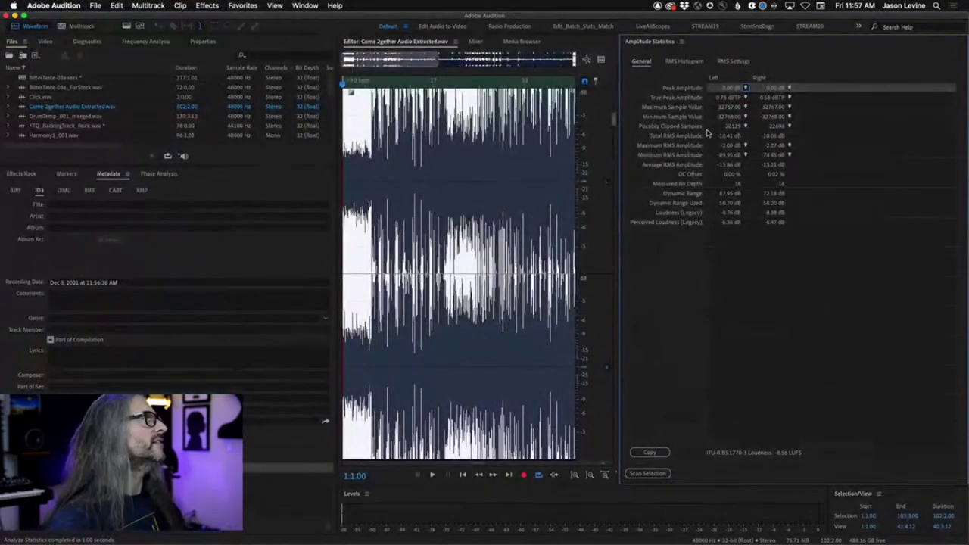
Scan the file with the DeClipper diagnostic using the Restore Lightly Clipped preset and repair all detected problems
left_click(86, 41)
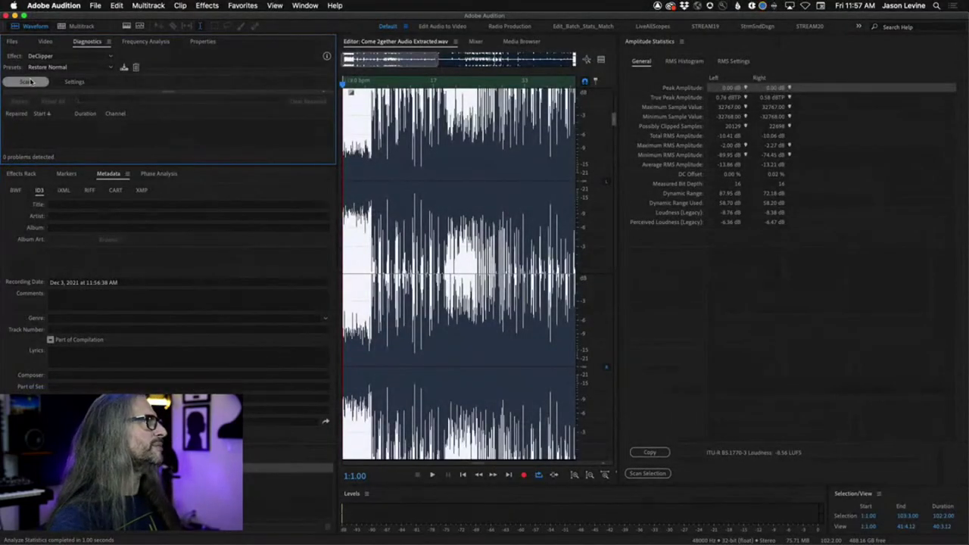
left_click(29, 82)
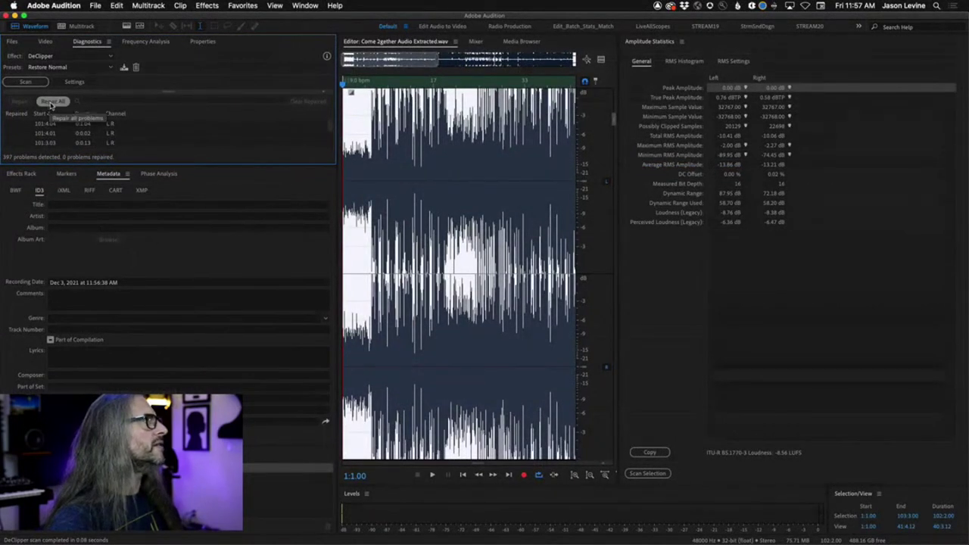
left_click(70, 68)
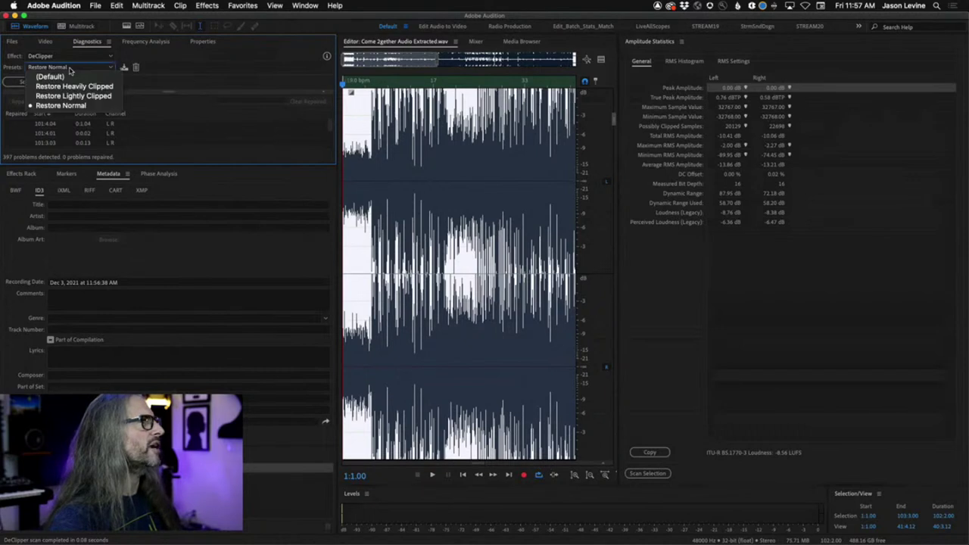
left_click(32, 94)
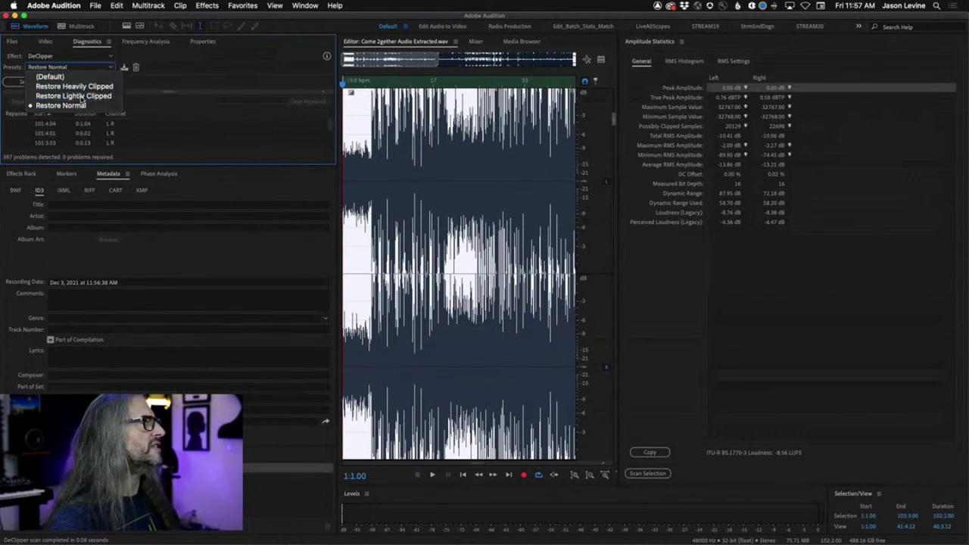
left_click(26, 82)
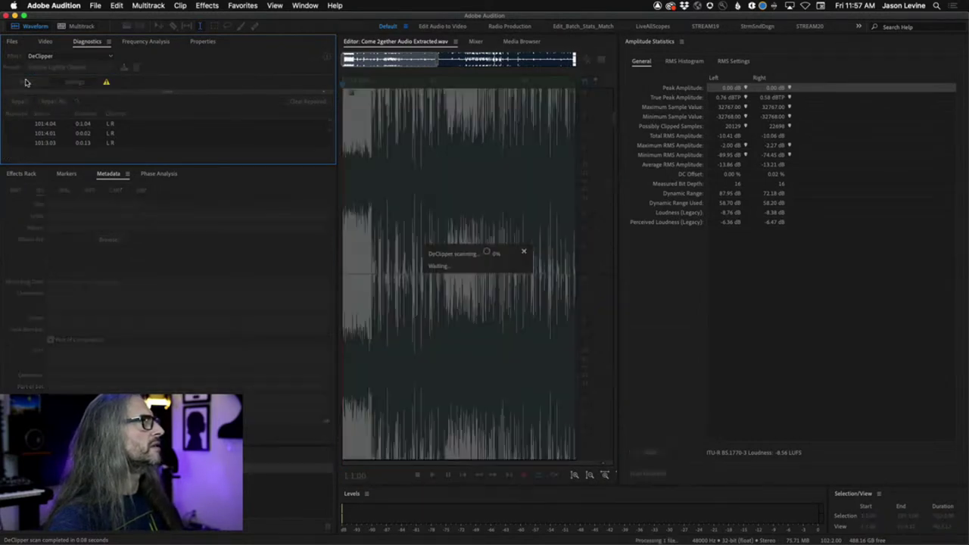
left_click(52, 102)
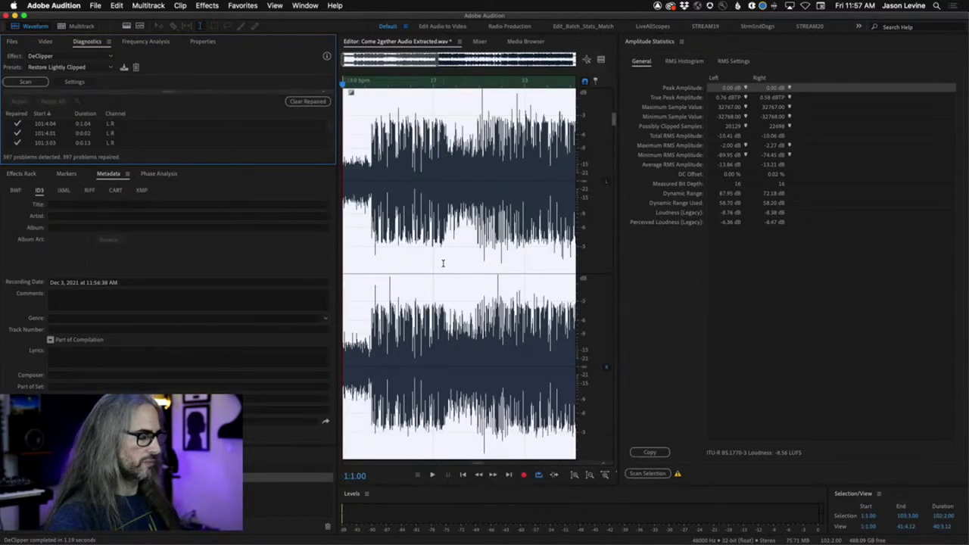
Rescan the amplitude statistics for the entire declipped Come 2gether file
left_click(446, 258)
scroll(382, 287, "down", 3)
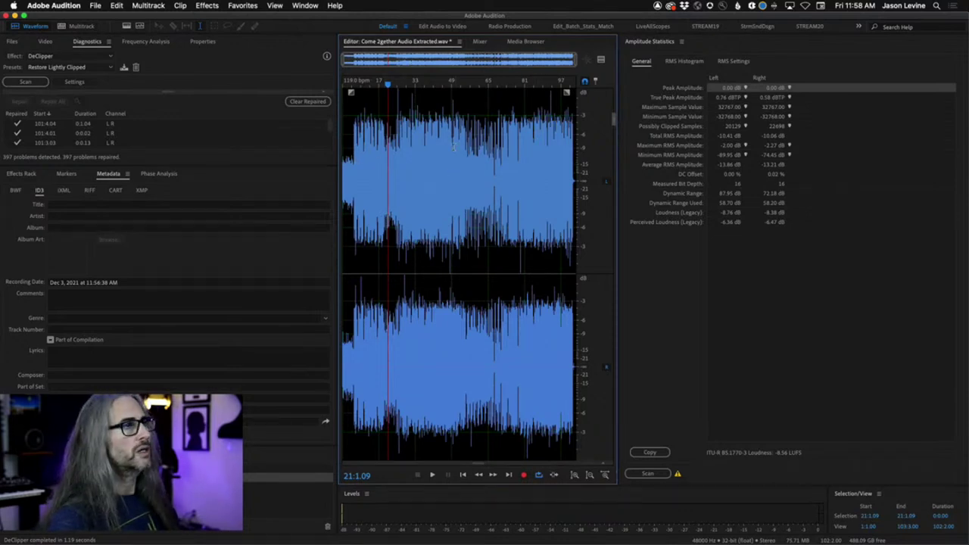
left_click(647, 473)
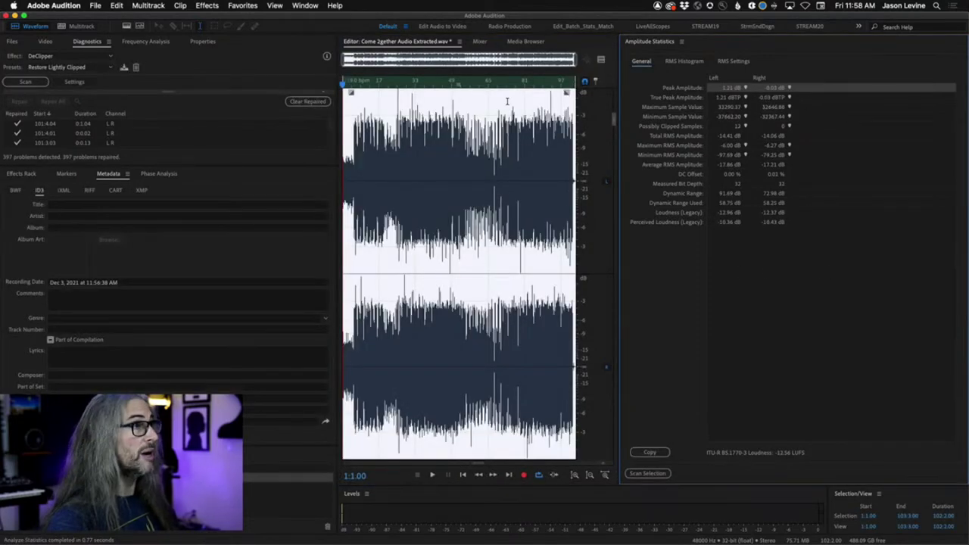
Examine the isolated peak near bar 79 in the declipped waveform and play back that passage
left_click(379, 124)
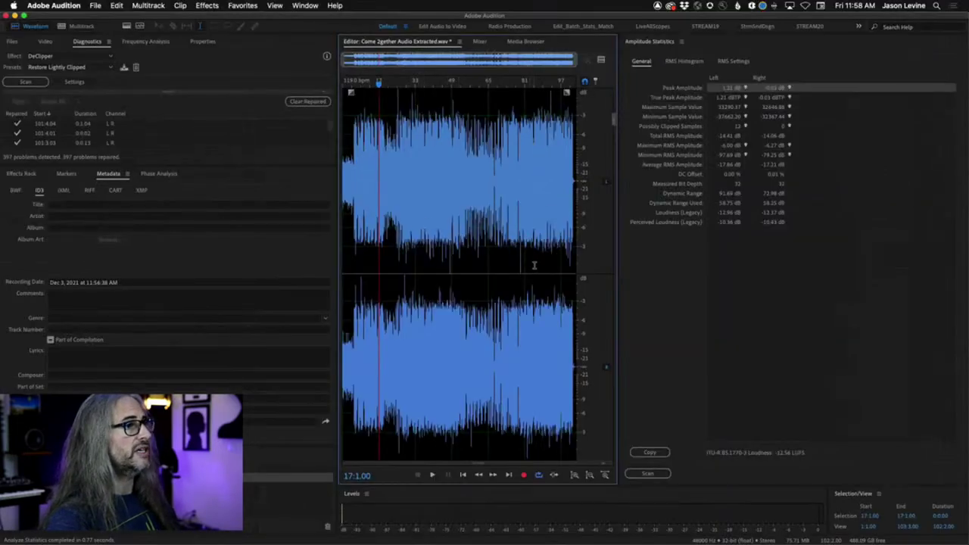
scroll(534, 265, "up", 6)
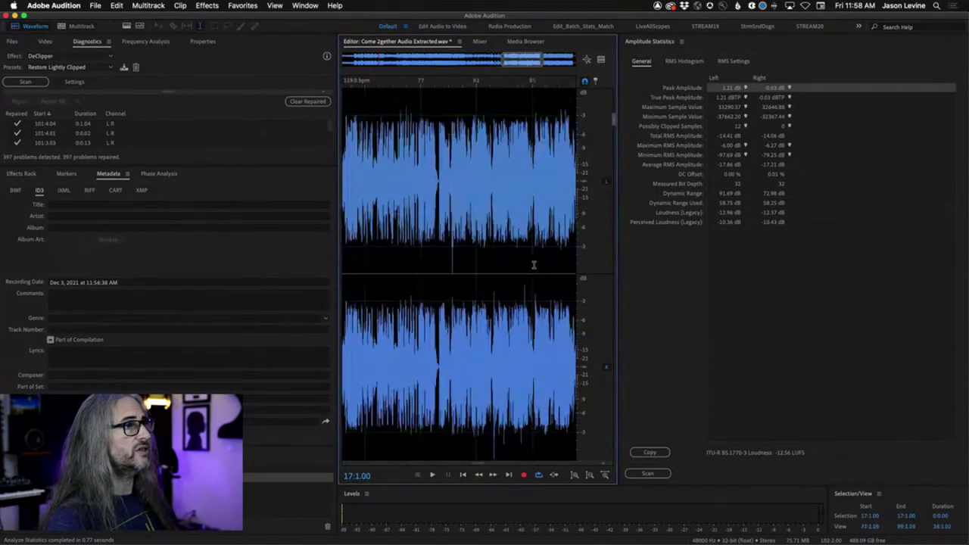
left_click(391, 165)
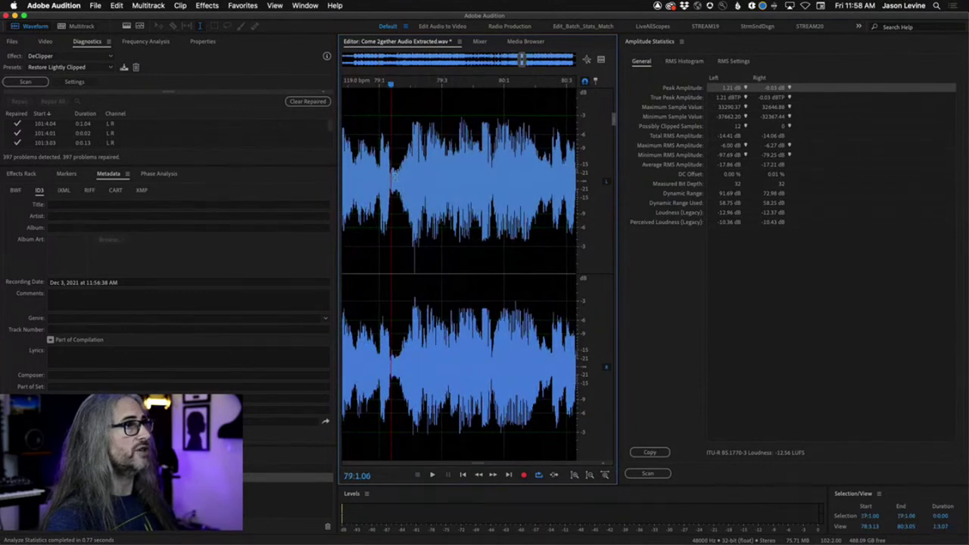
key("space")
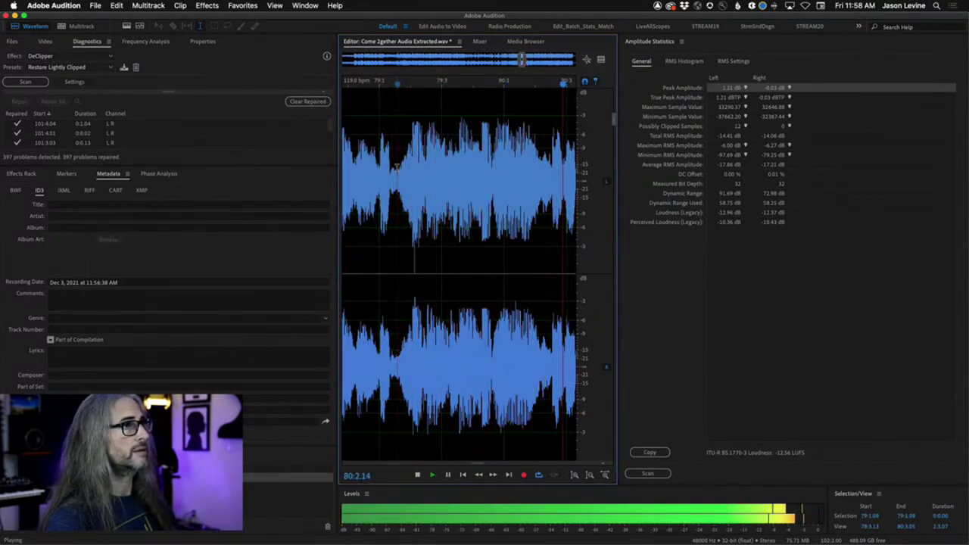
key("space")
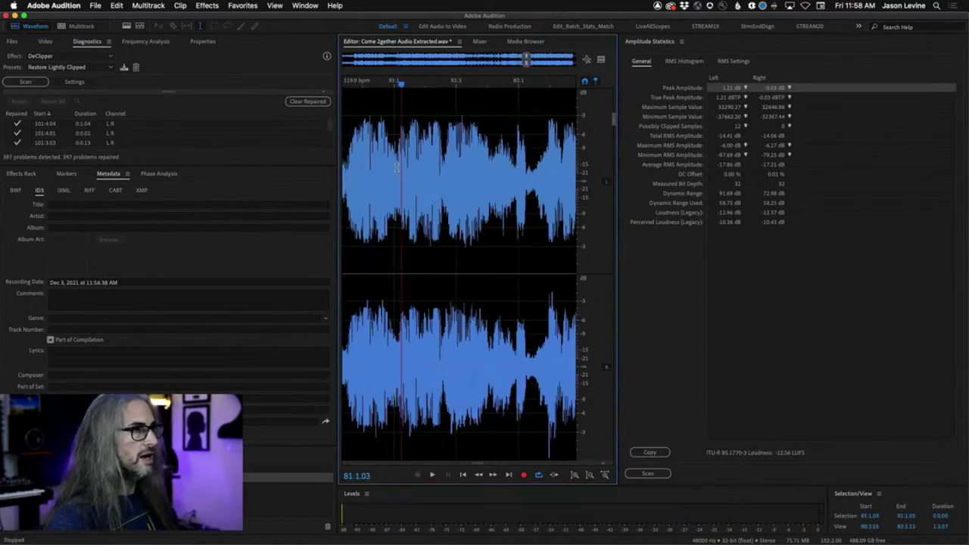
key("backslash")
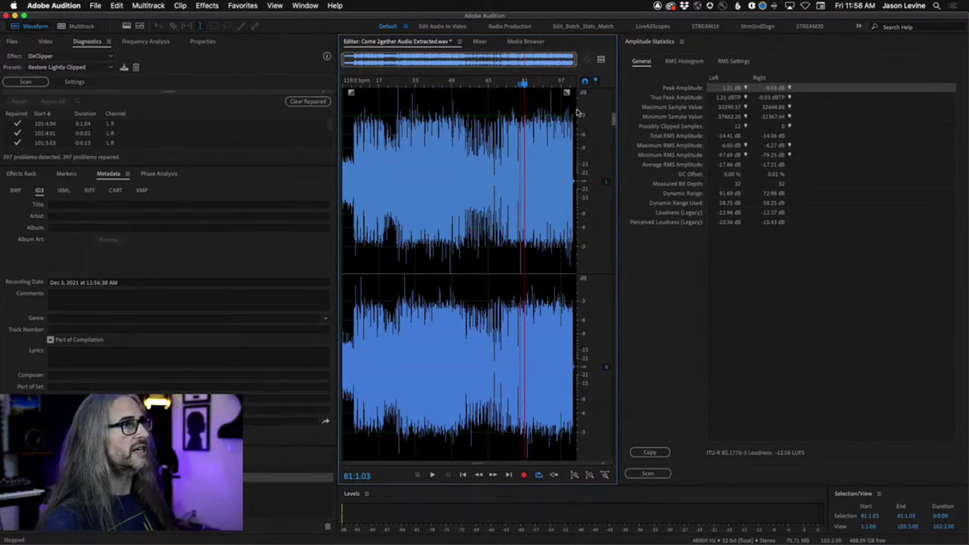
Apply the Hard Limiter to the whole file with a maximum amplitude of -2 dB
left_click(133, 6)
mouse_move(207, 6)
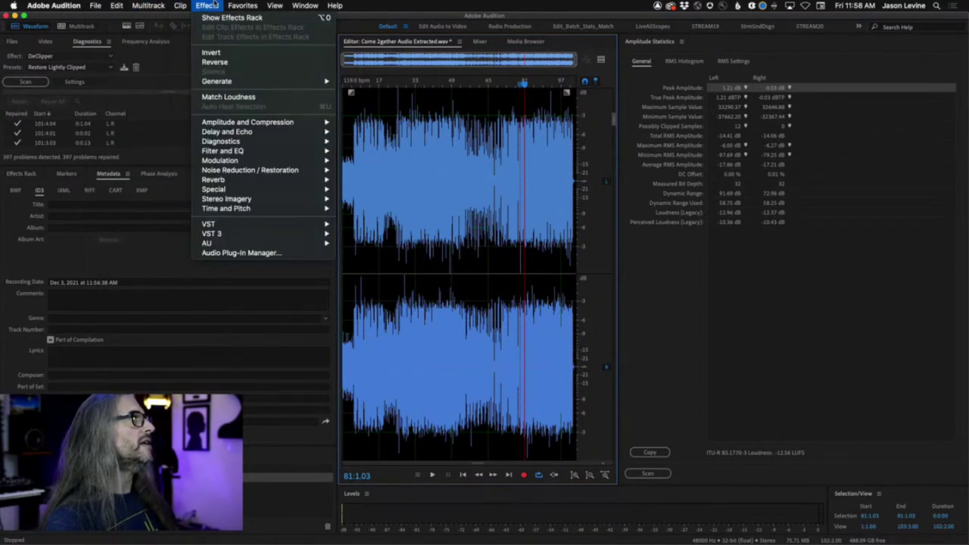
mouse_move(250, 122)
left_click(368, 189)
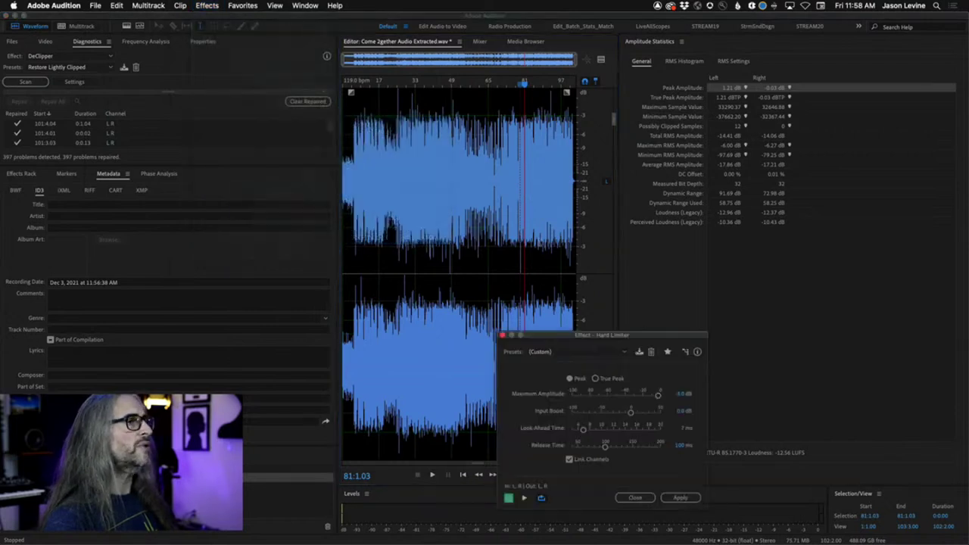
left_click(677, 396)
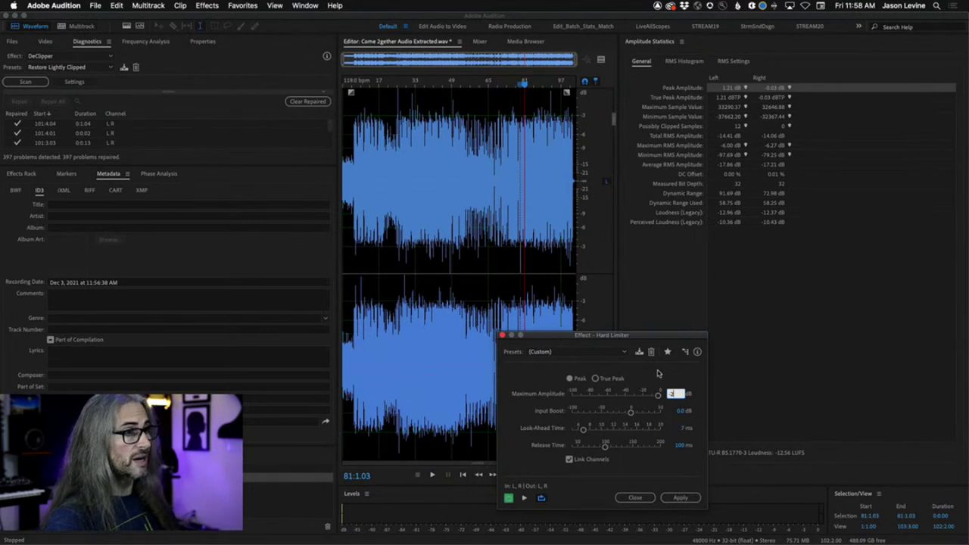
key("Return")
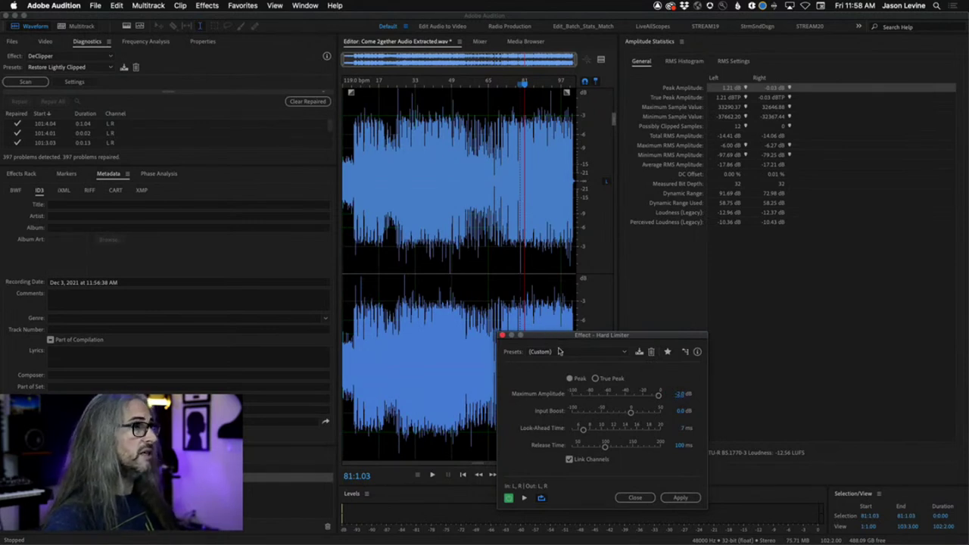
left_click(682, 498)
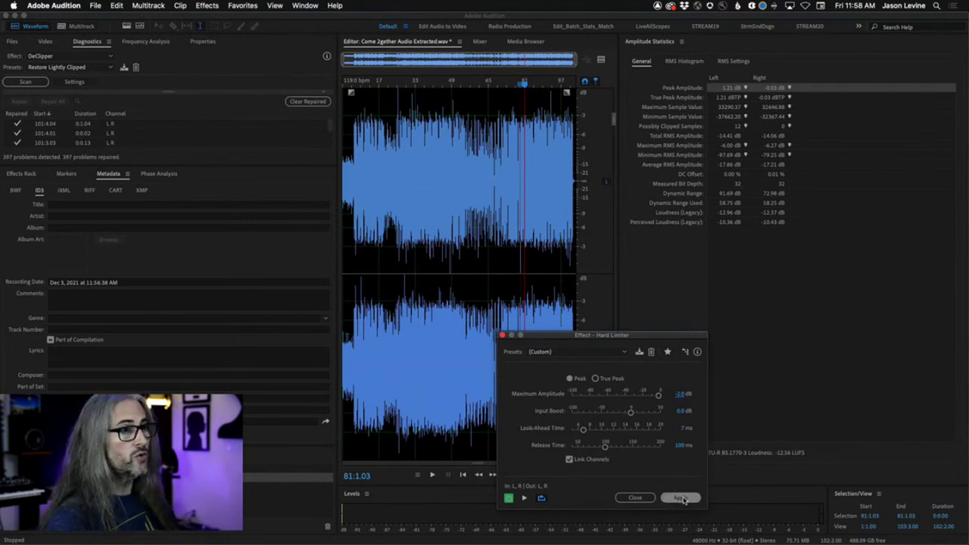
left_click(418, 243)
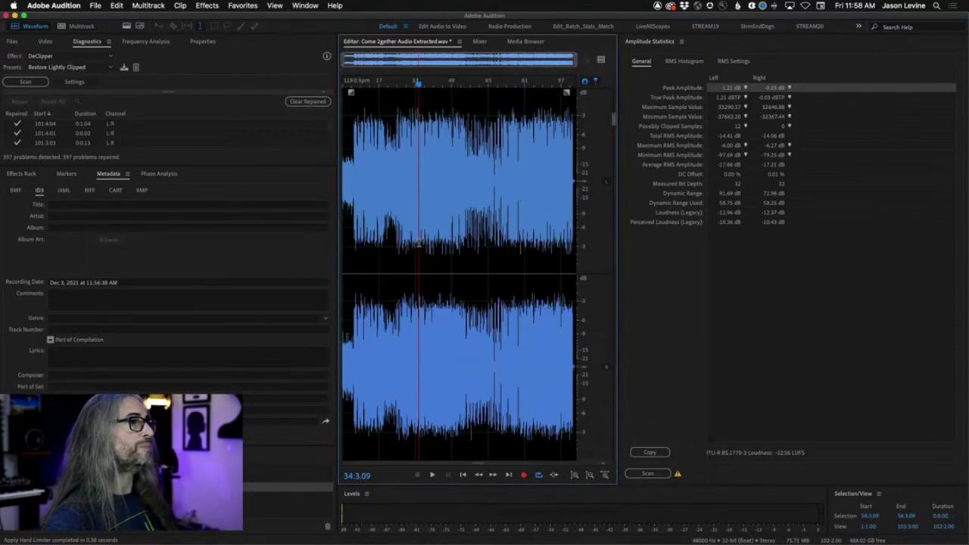
Rescan the amplitude statistics of Come 2gether Audio Extracted.wav and save the file
left_click(648, 473)
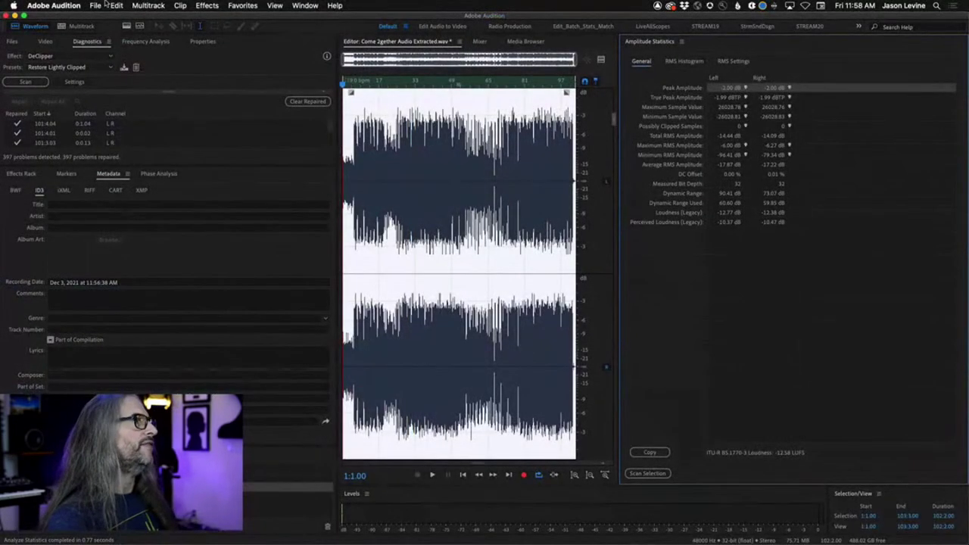
left_click(100, 6)
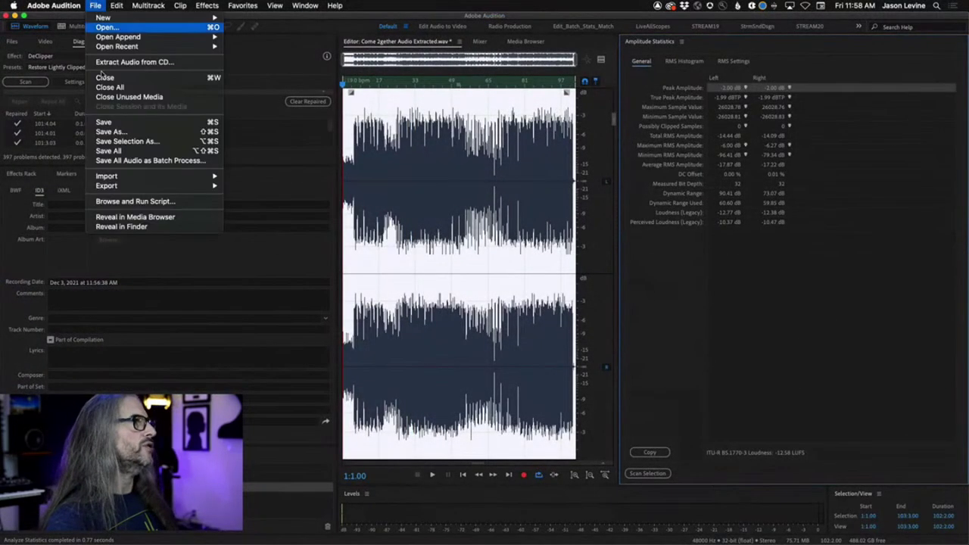
left_click(148, 124)
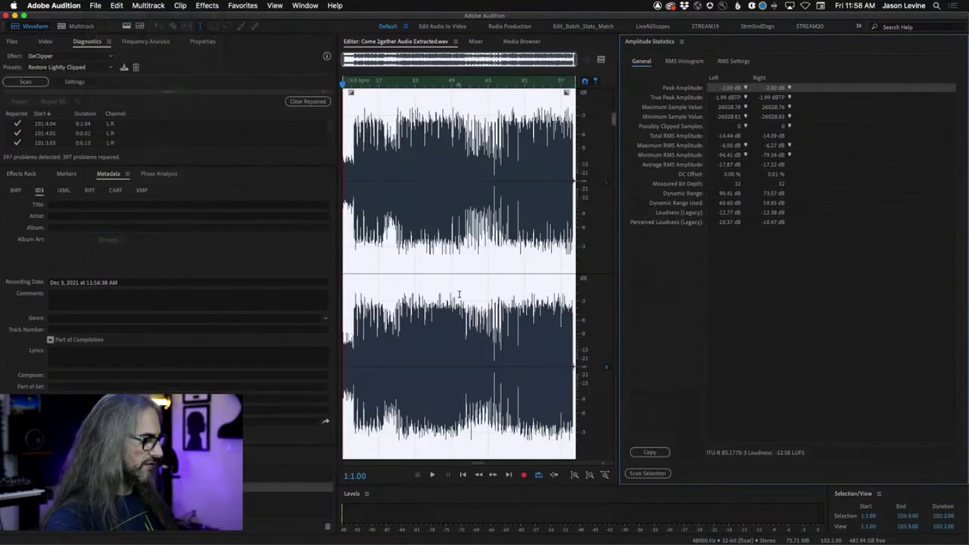
Switch to Premiere Pro and restore the maximized timeline to the full workspace layout
key("super+Tab")
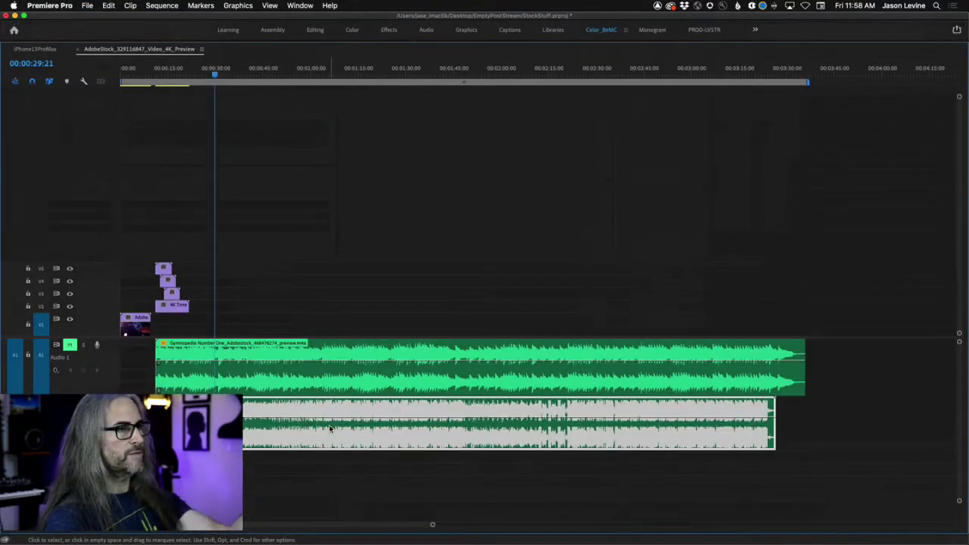
key("grave")
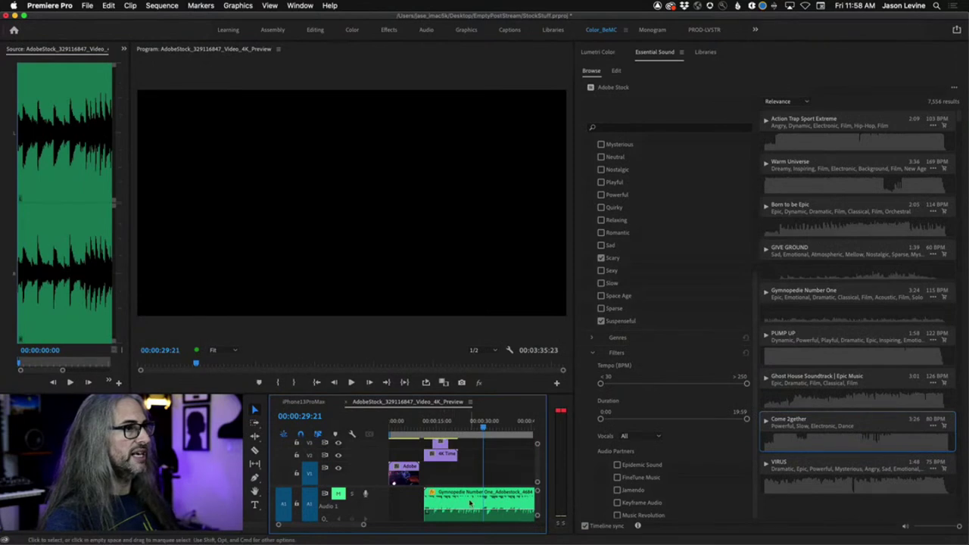
left_click(366, 493)
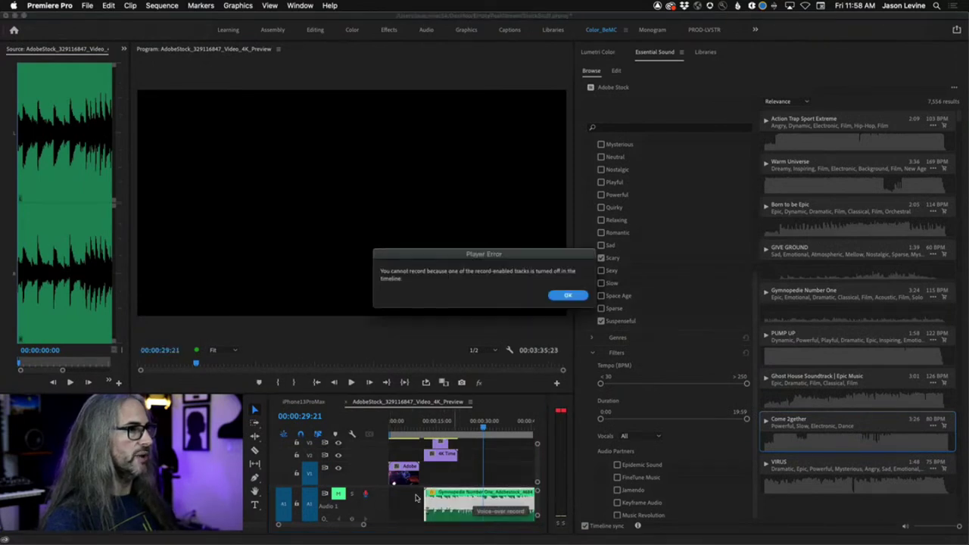
left_click(572, 296)
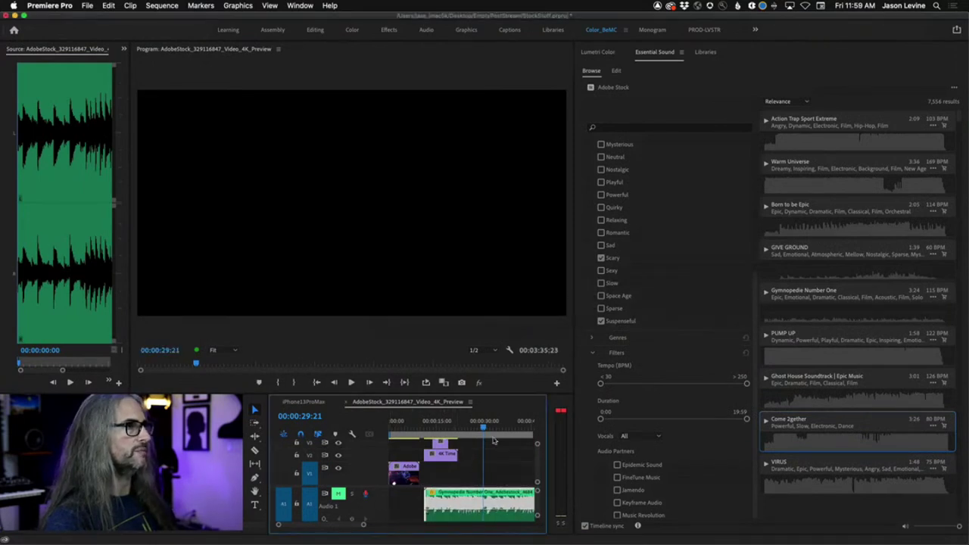
Play the sequence from its start to hear Come 2gether Audio Extracted.wav on the Audio 2 track
scroll(536, 513, "down", 2)
scroll(536, 513, "up", 2)
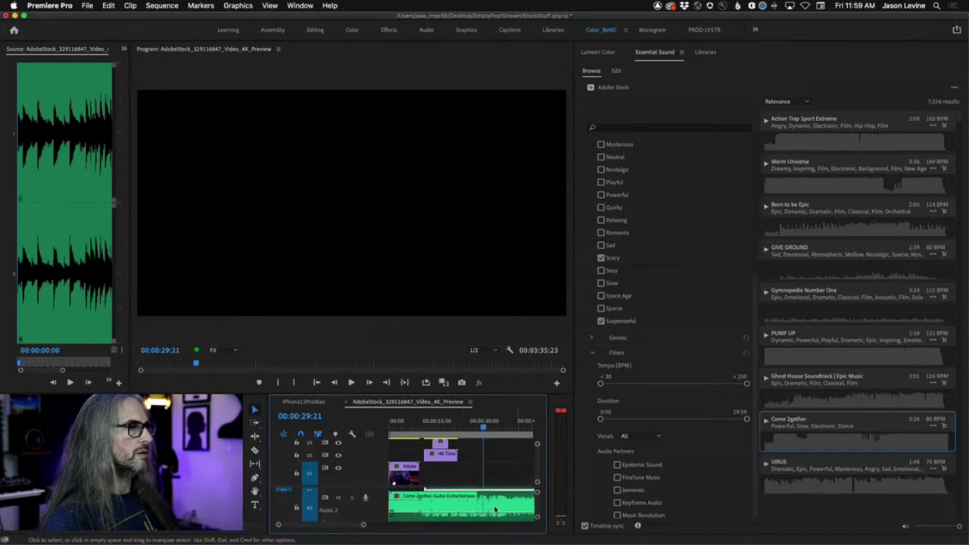
key("Home")
key("backslash")
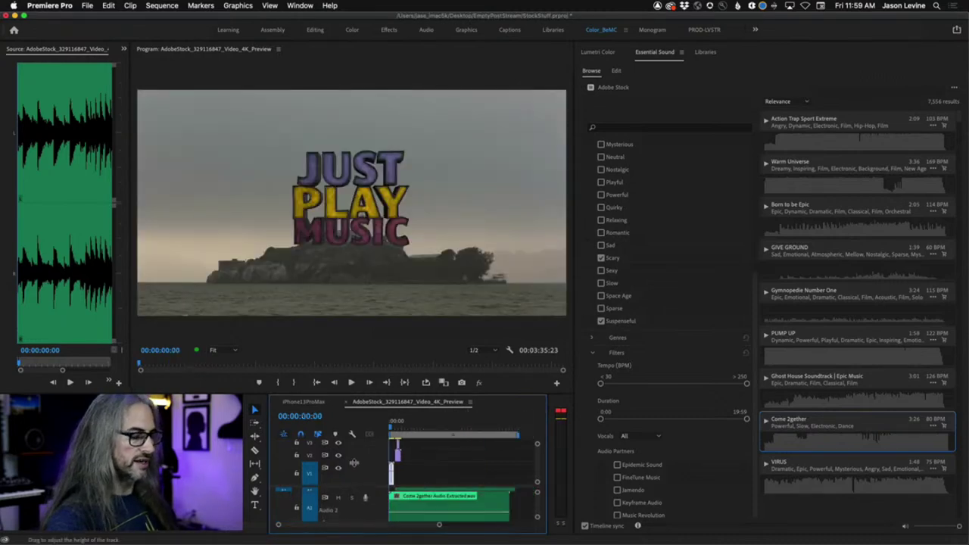
key("space")
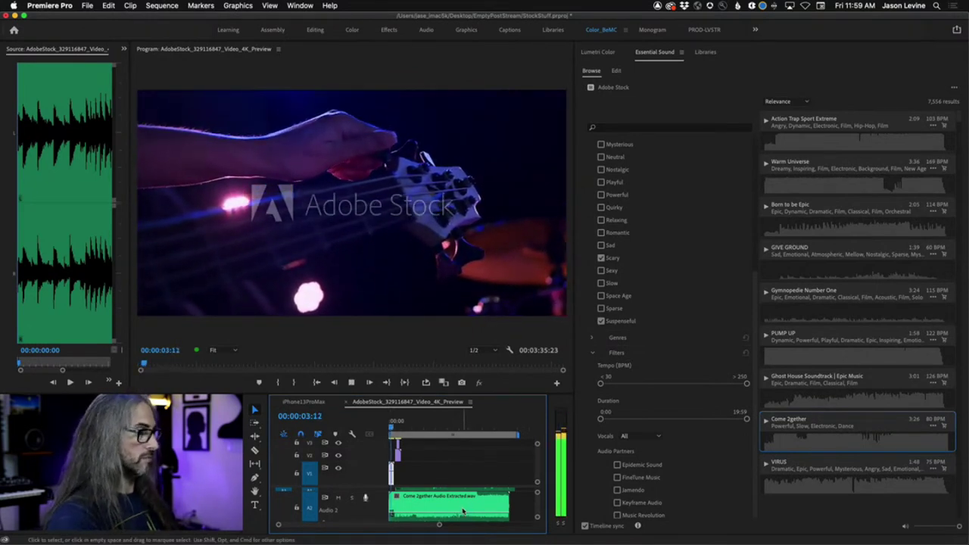
key("grave")
key("grave")
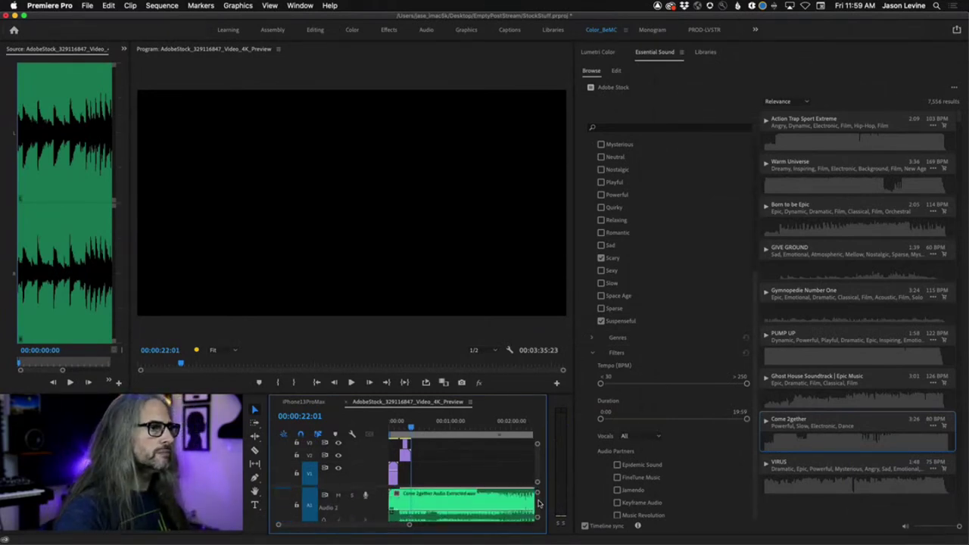
right_click(427, 499)
key("Escape")
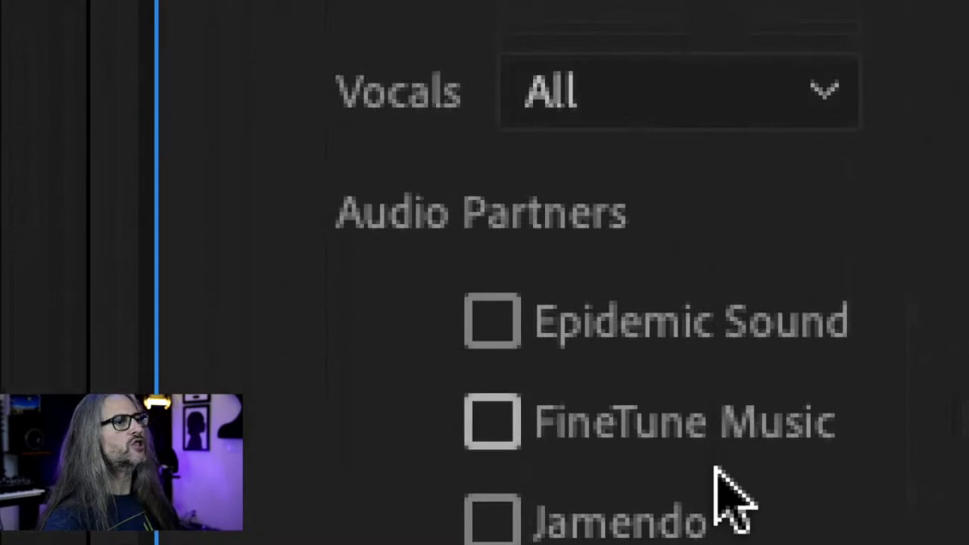
Filter the Adobe Stock music to the audio partner Music Revolution and mute the Audio 2 track
scroll(732, 502, "down", 3)
scroll(708, 530, "down", 1)
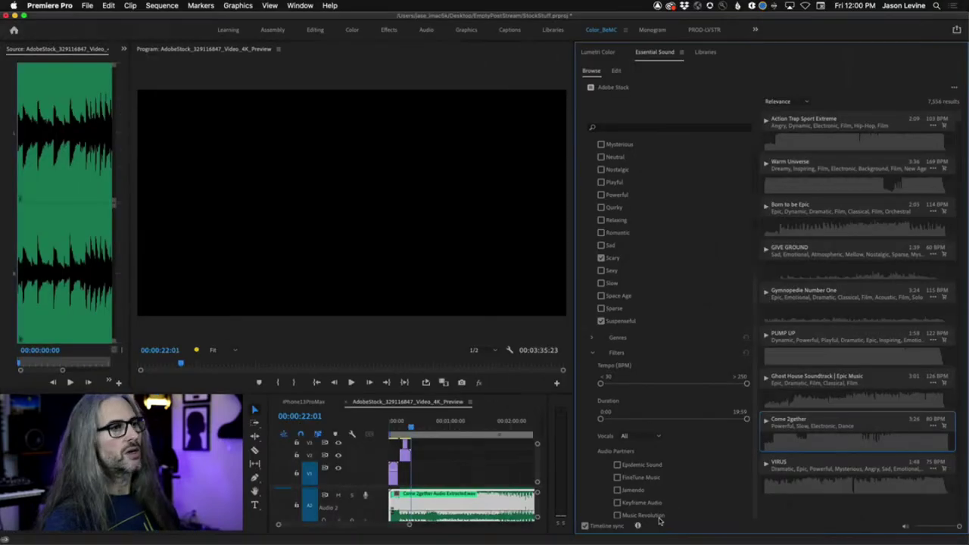
left_click(618, 515)
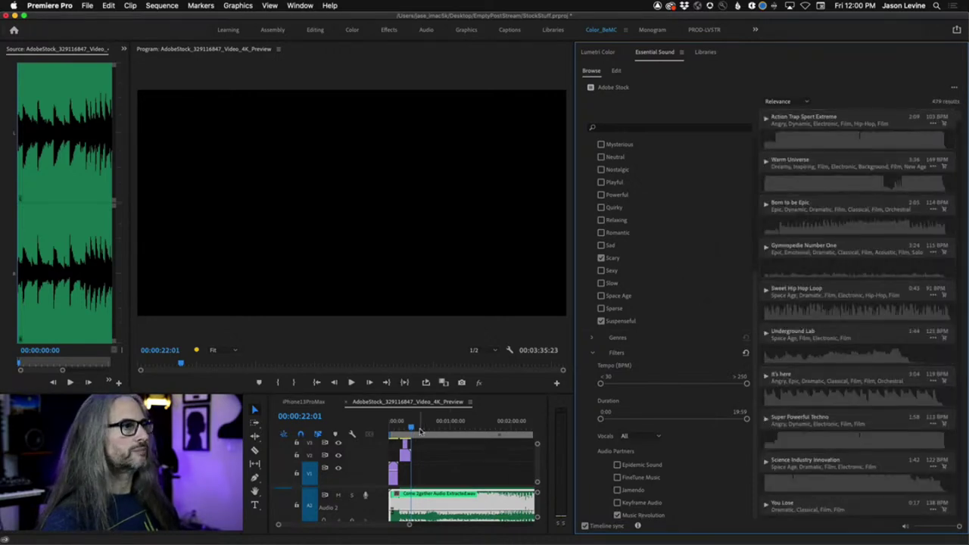
left_click(340, 495)
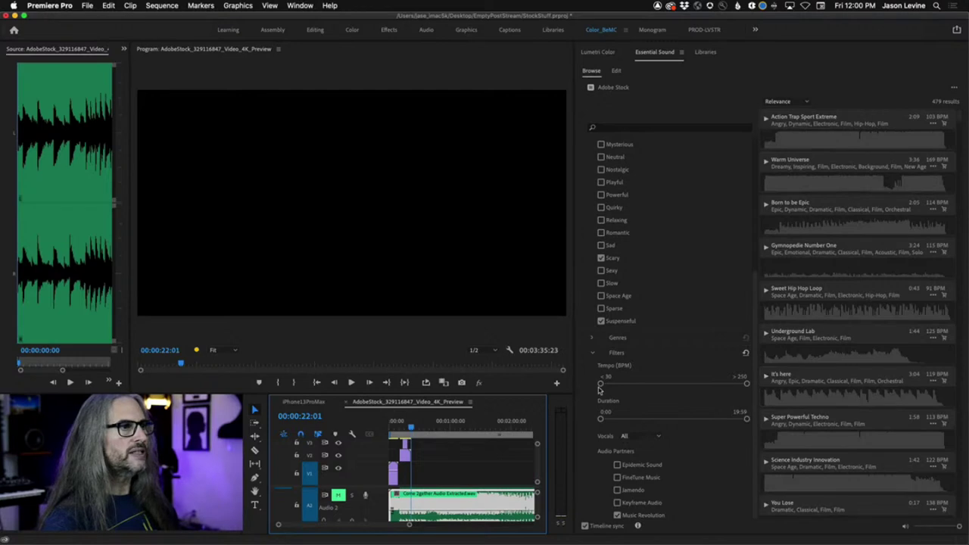
Limit the stock music tempo filter to a range of 59 to 120 BPM
left_click_drag(601, 385, 615, 389)
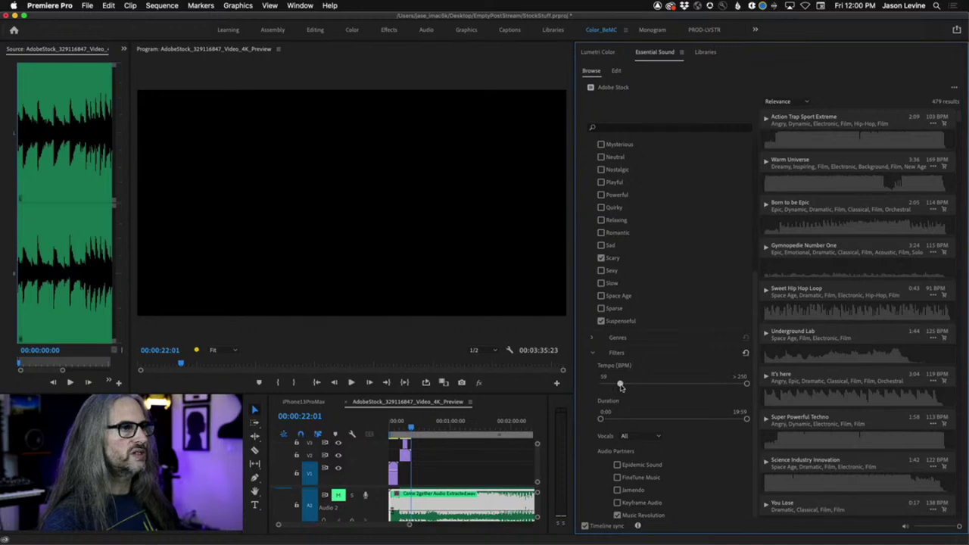
left_click_drag(747, 384, 659, 390)
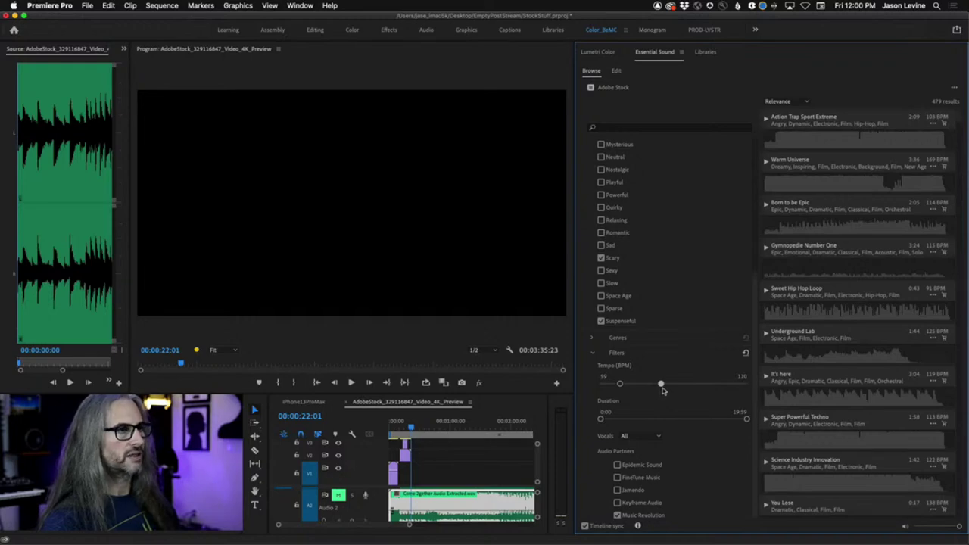
left_click_drag(663, 390, 660, 387)
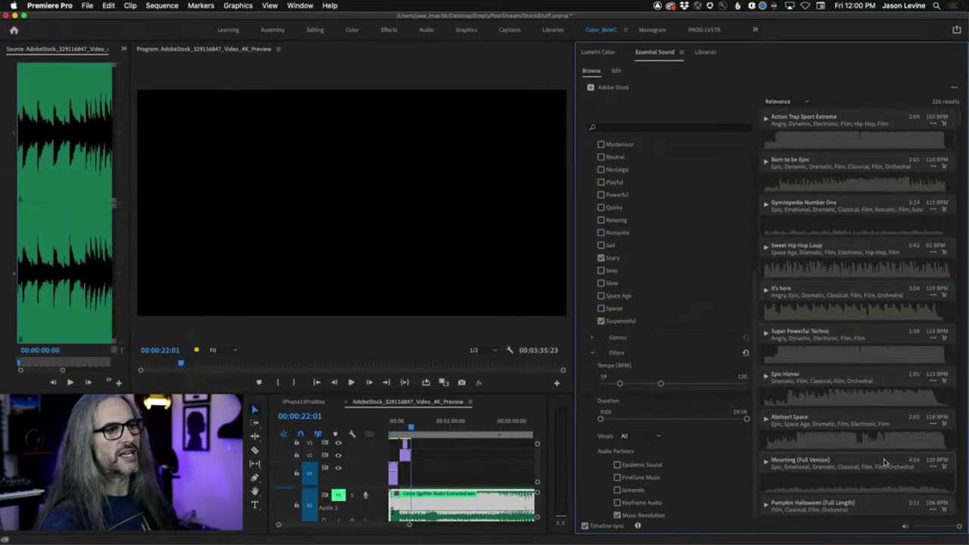
Preview the stock track Mourning (Full Version) in sync with the timeline, and stop playback
left_click(765, 461)
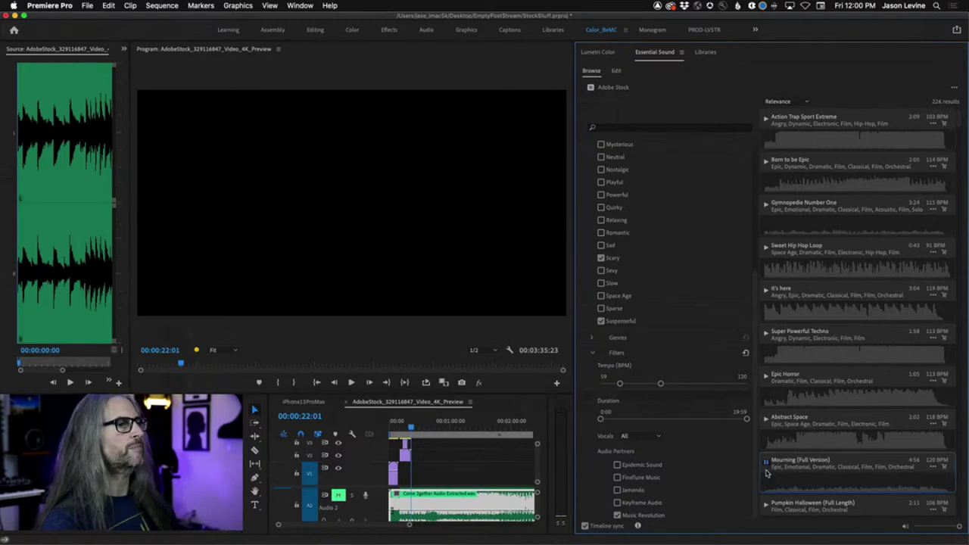
left_click(617, 515)
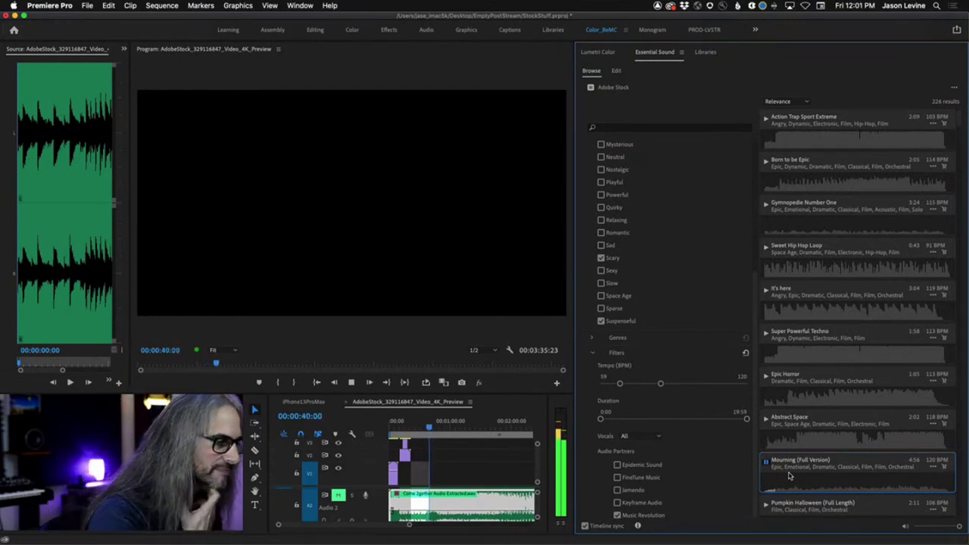
scroll(693, 235, "up", 5)
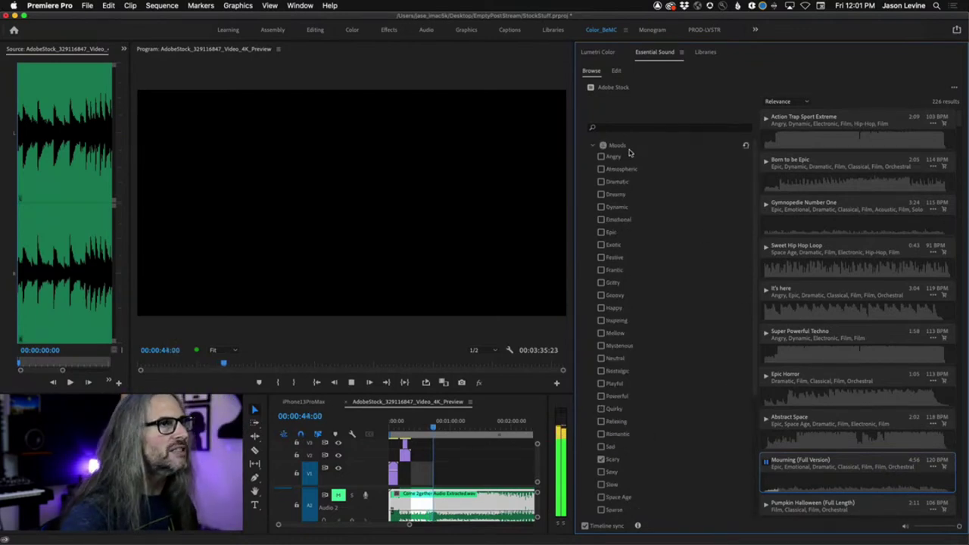
key("space")
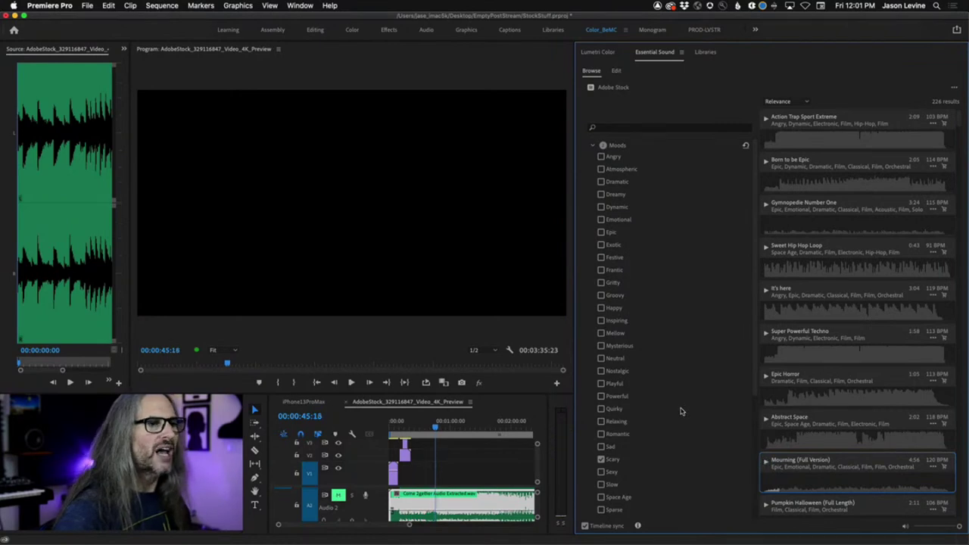
Collapse the Moods filter list so the Genres and Filters sections move up
scroll(680, 411, "down", 5)
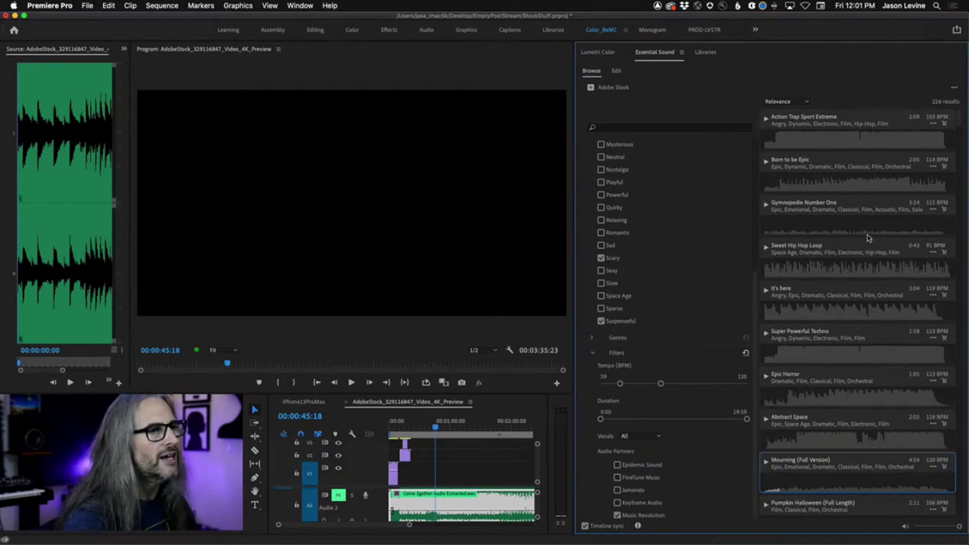
scroll(757, 297, "up", 5)
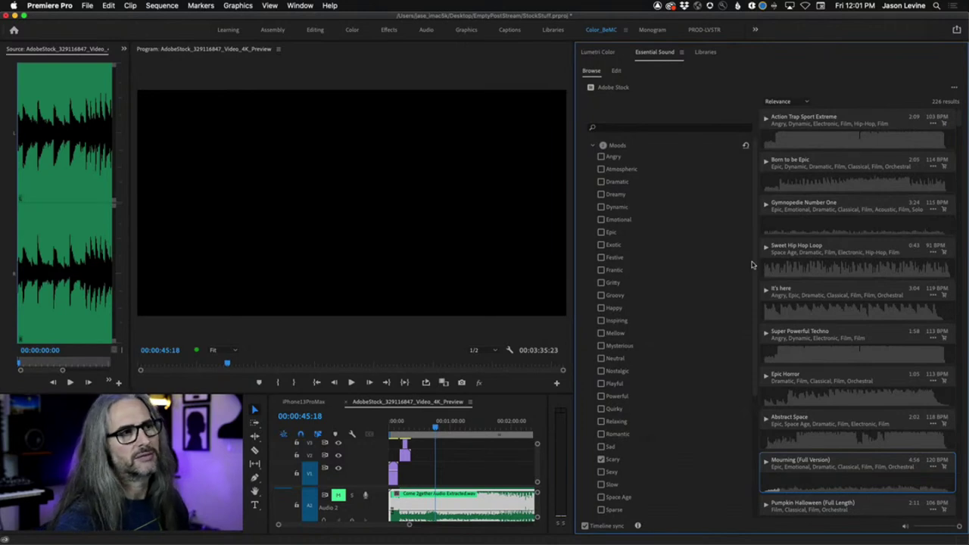
left_click(595, 146)
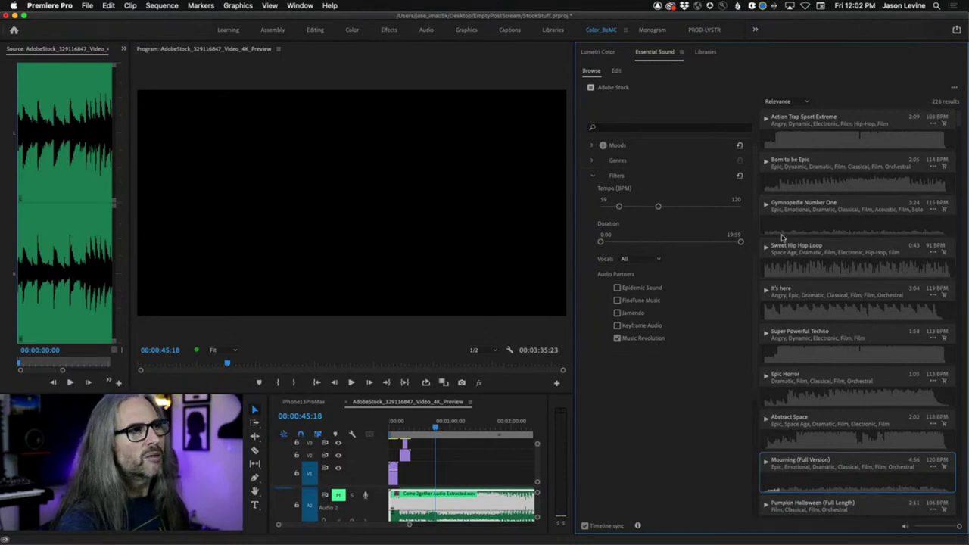
Preview the stock tracks Born to be Epic and Action Trap Sport Extreme against the timeline, and stop playback
left_click(765, 163)
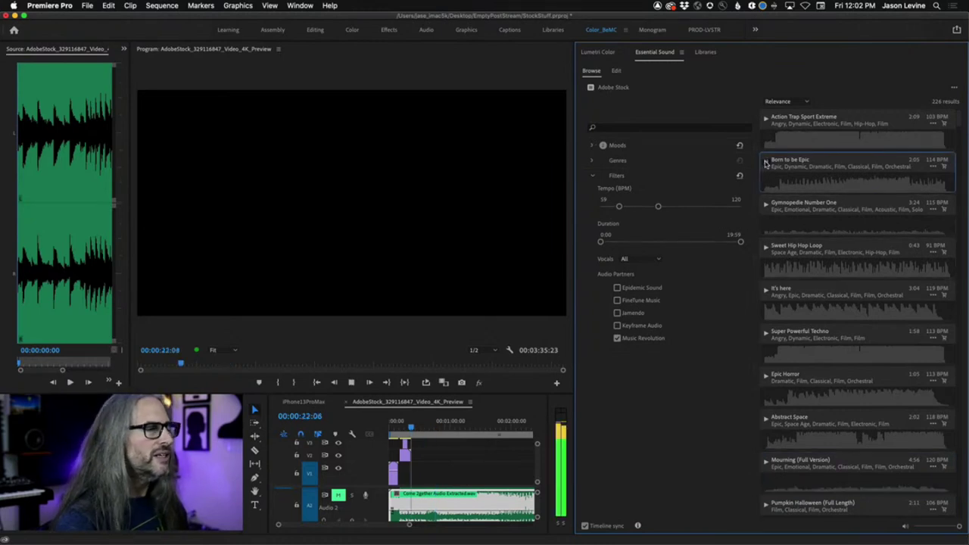
left_click(765, 119)
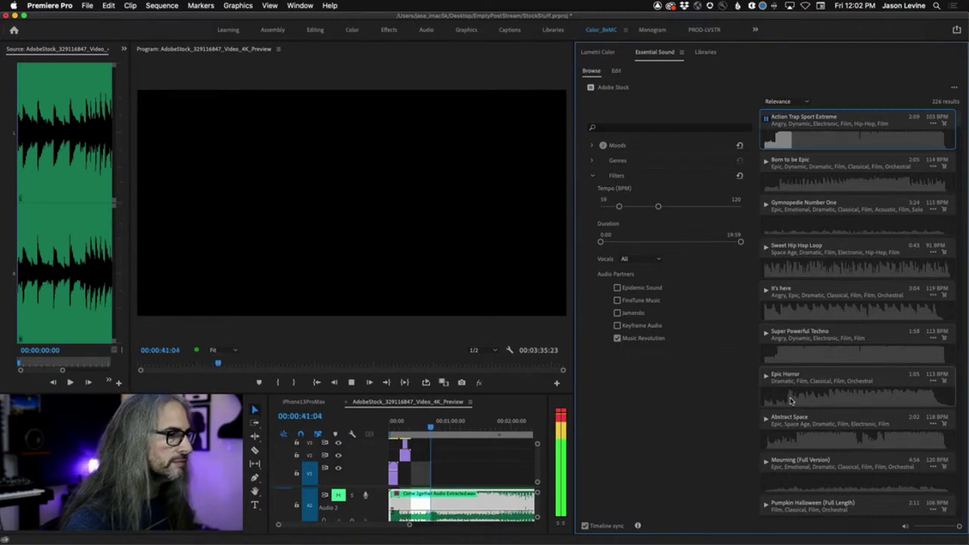
key("space")
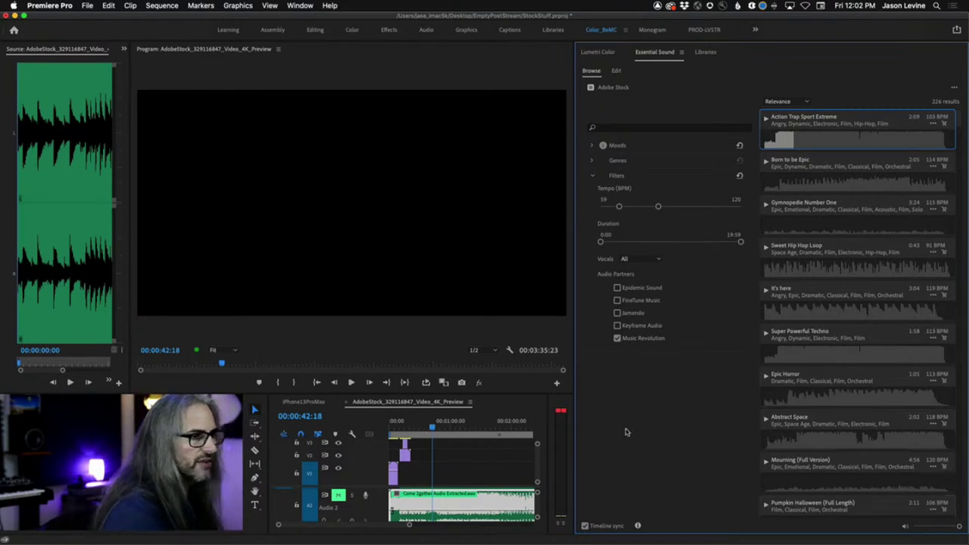
Switch to Audition and close the Amplitude Statistics panel
left_click(442, 536)
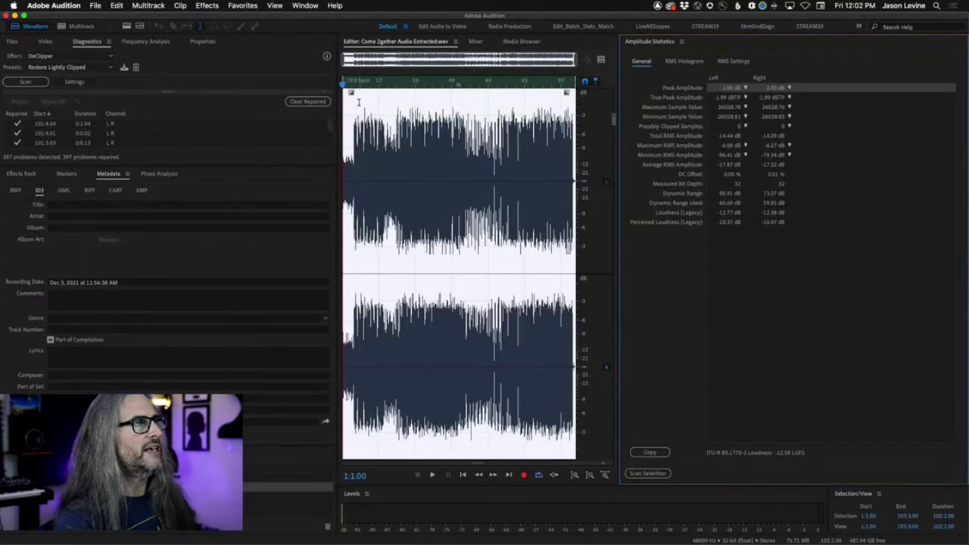
left_click(682, 41)
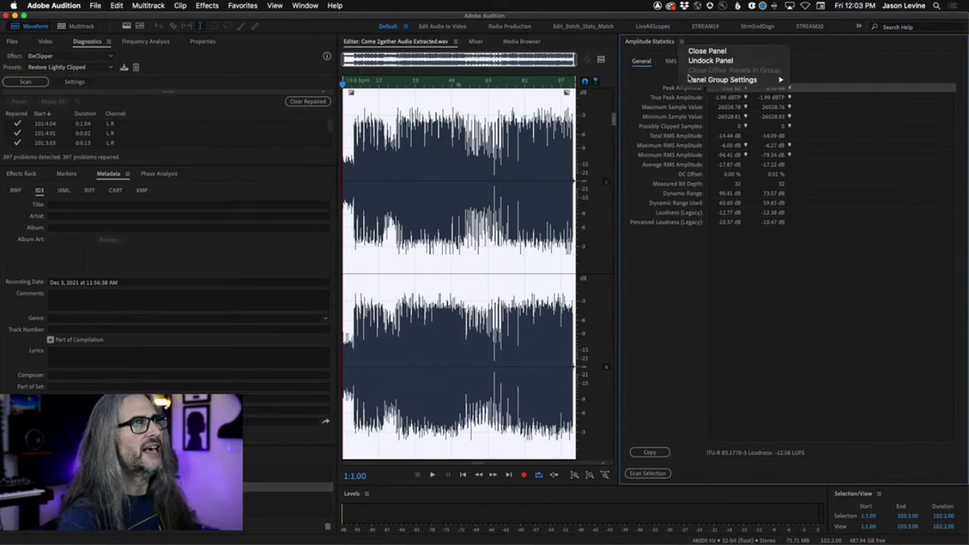
left_click(752, 52)
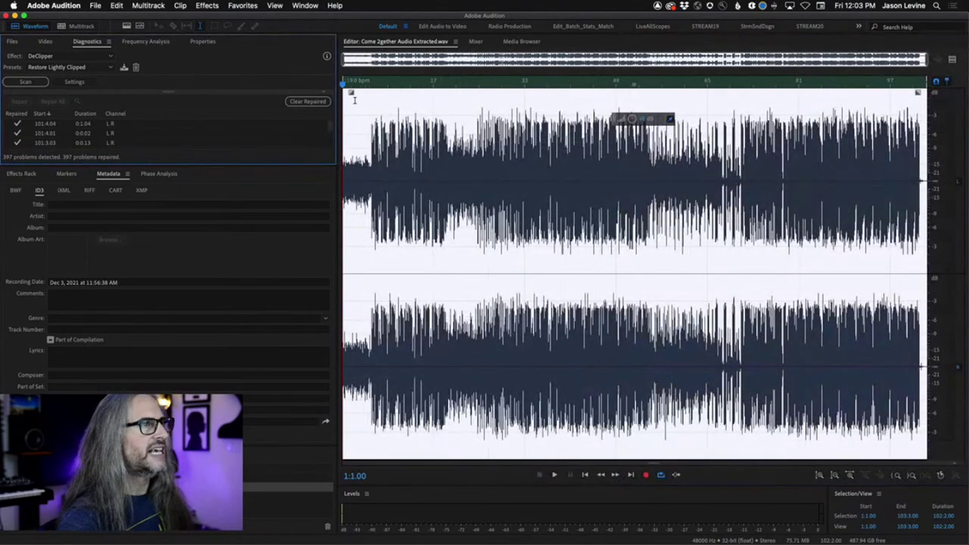
Switch from the waveform editor to the multitrack session BitterTaste-03a.sesx
left_click(95, 5)
left_click(97, 5)
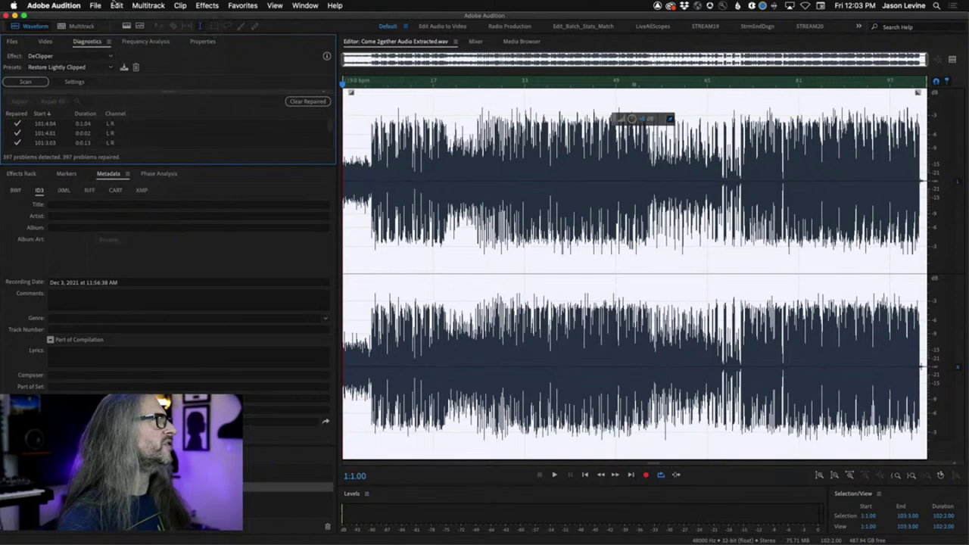
left_click(90, 28)
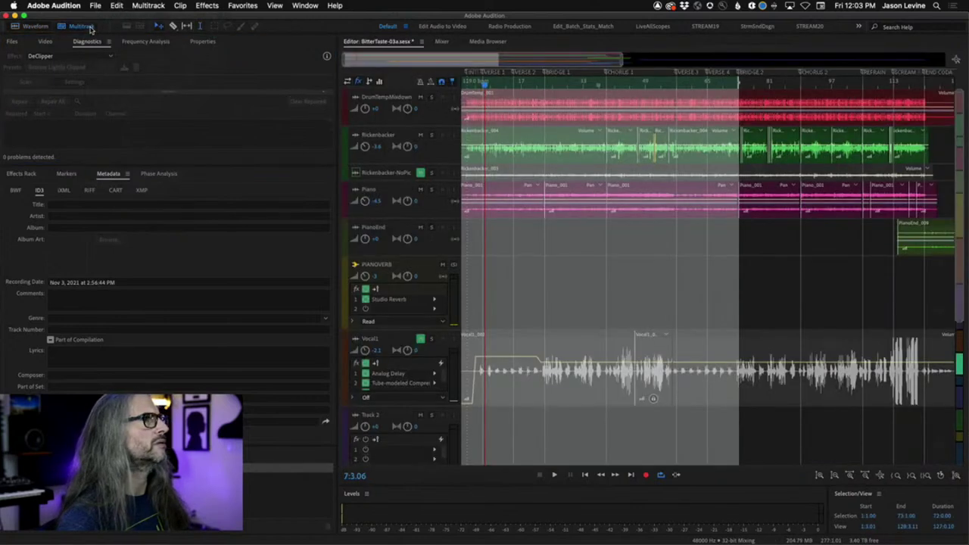
Select the PIANOVERB bus track and place the playhead at 36:4.02, clearing the time selection
left_click(539, 216)
left_click(554, 262)
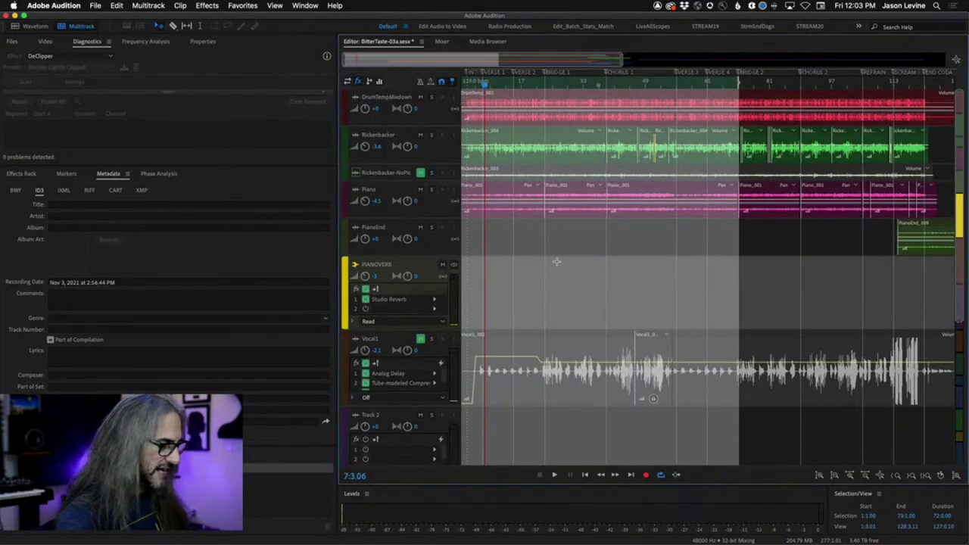
left_click(598, 274)
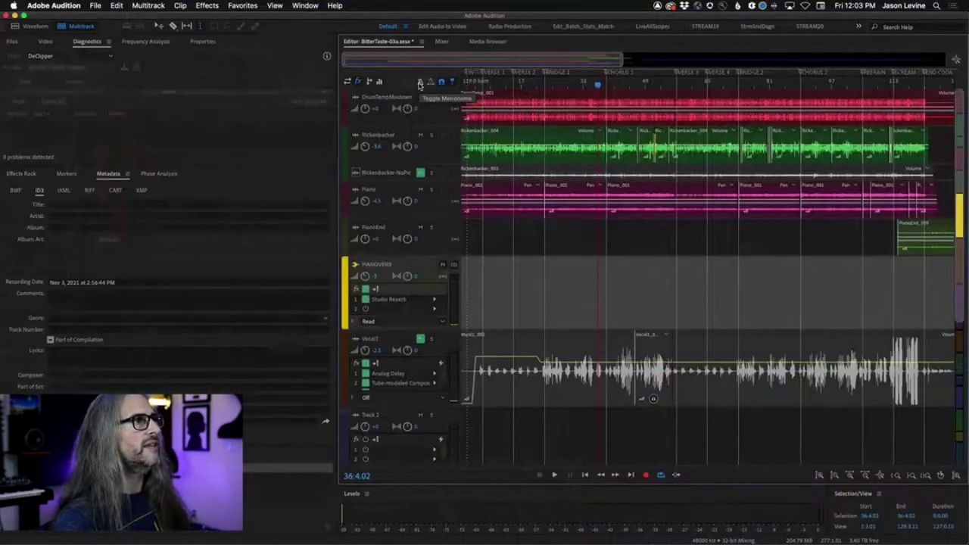
Enable the session metronome and solo the Metronome track
left_click(420, 83)
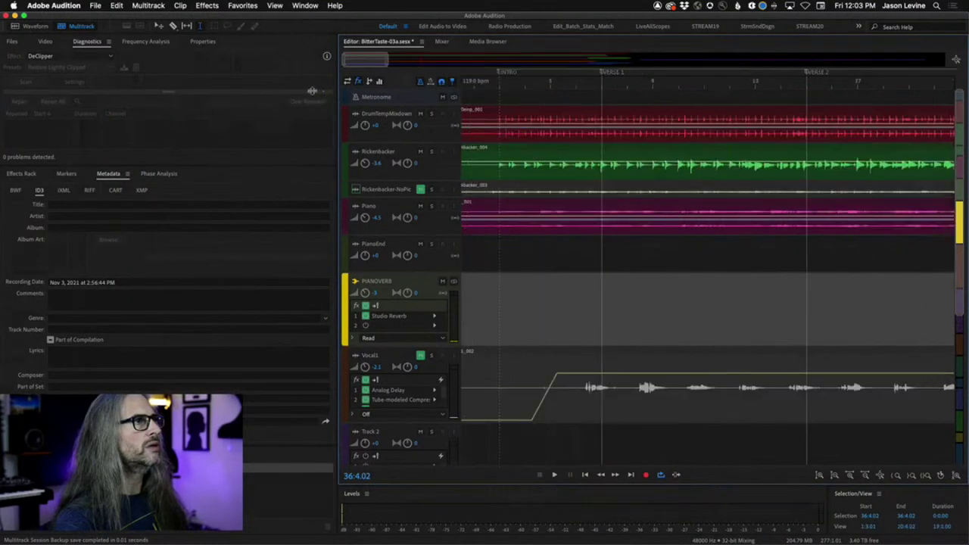
key("=")
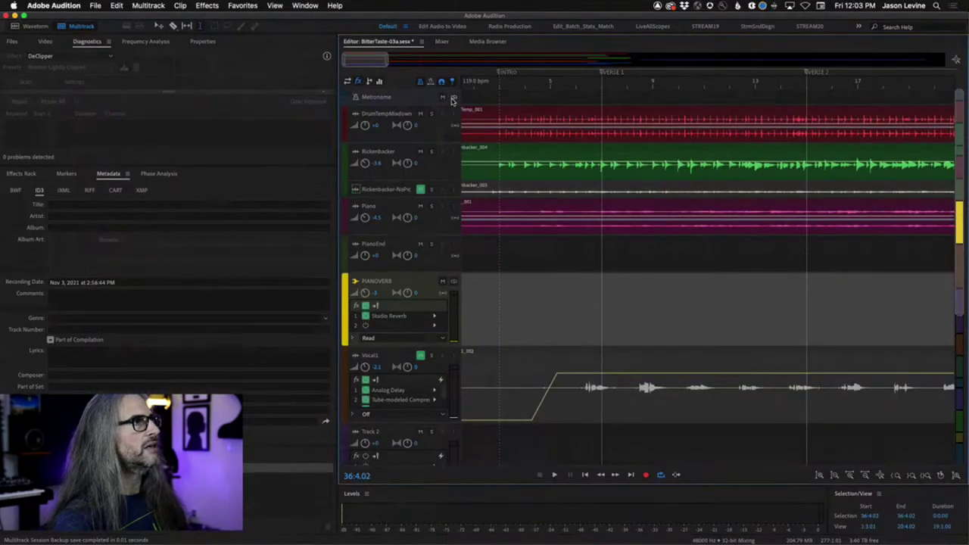
left_click(449, 98)
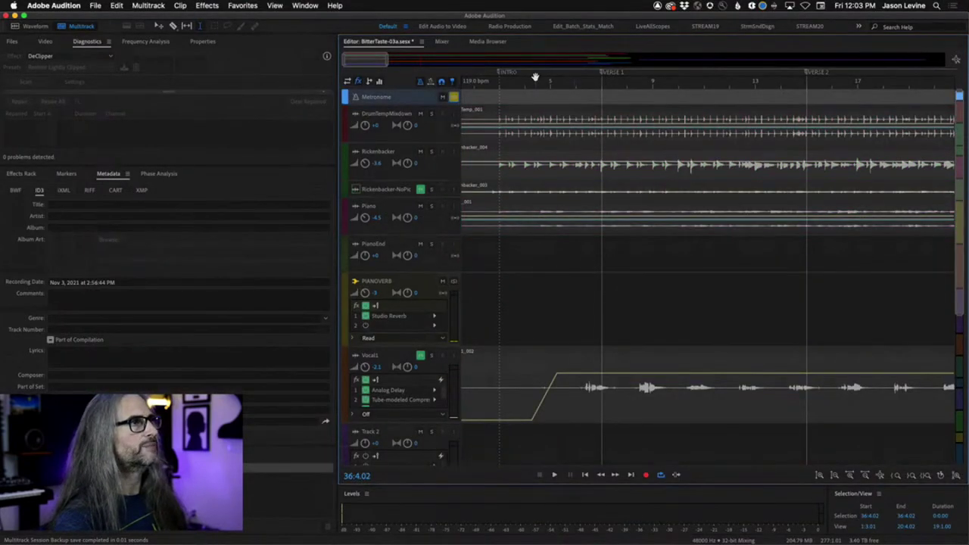
Play the session from its beginning to hear the soloed metronome click, and stop playback around the INTRO marker
key("Home")
key("space")
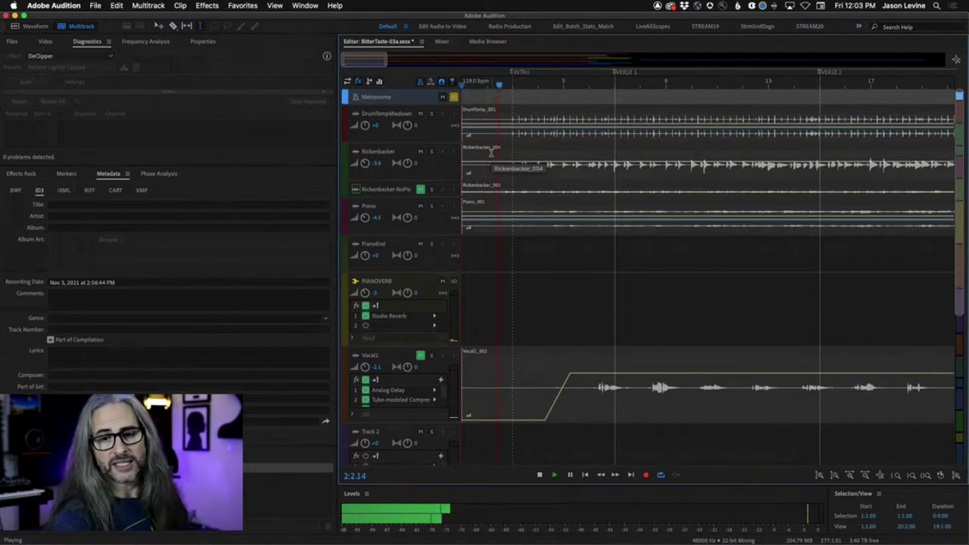
key("space")
Review the snapping options available for the timeline ruler and leave them as set
right_click(528, 87)
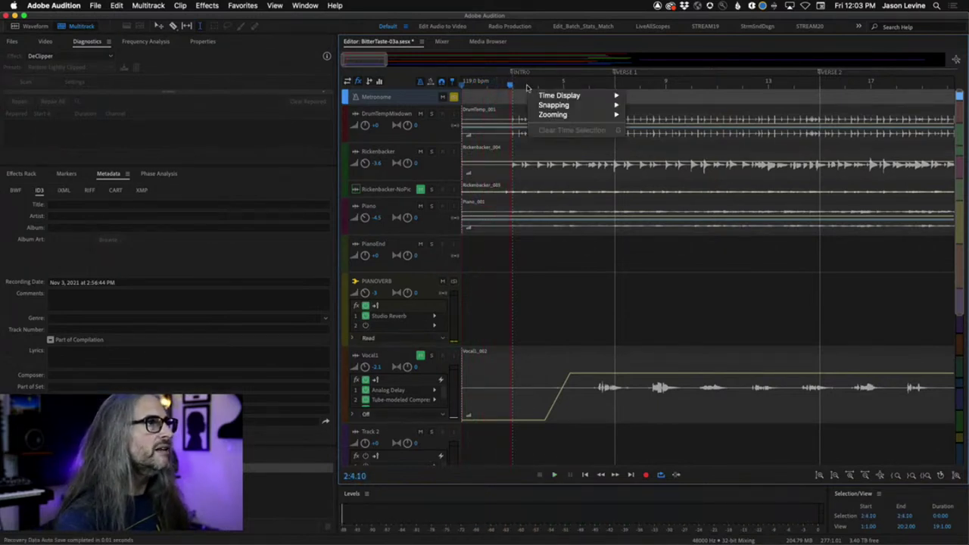
mouse_move(557, 105)
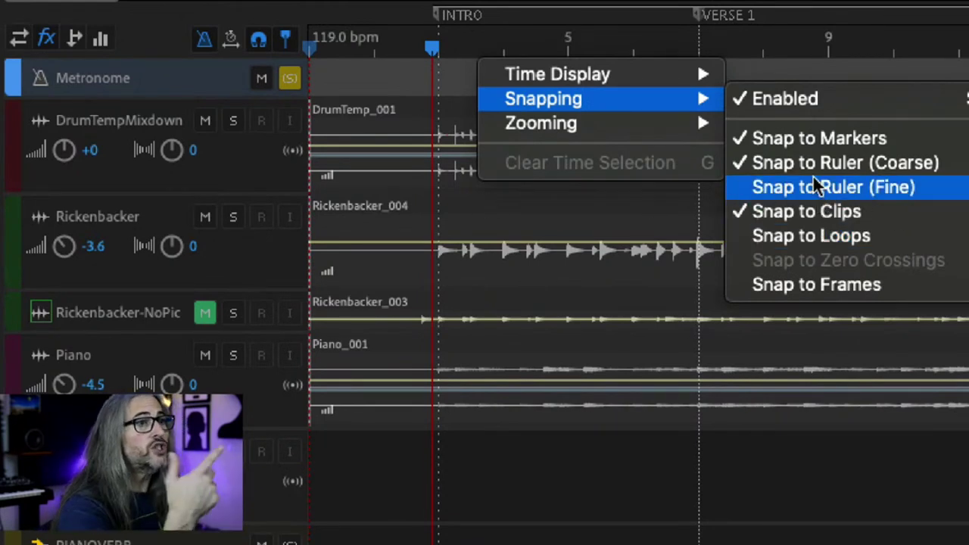
key("Escape")
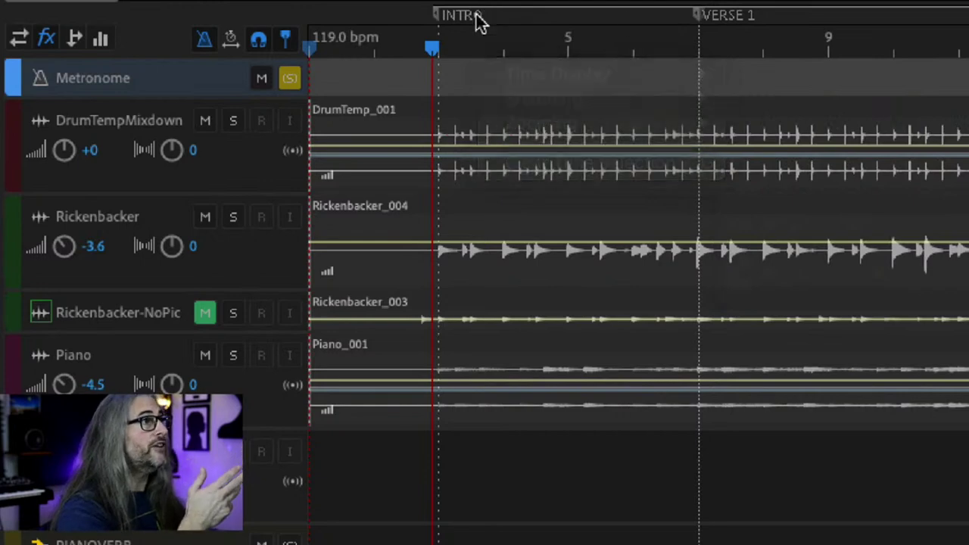
Switch the timeline's time display to Decimal (mm:ss.ddd) and back to Bars and Beats
right_click(367, 55)
mouse_move(401, 68)
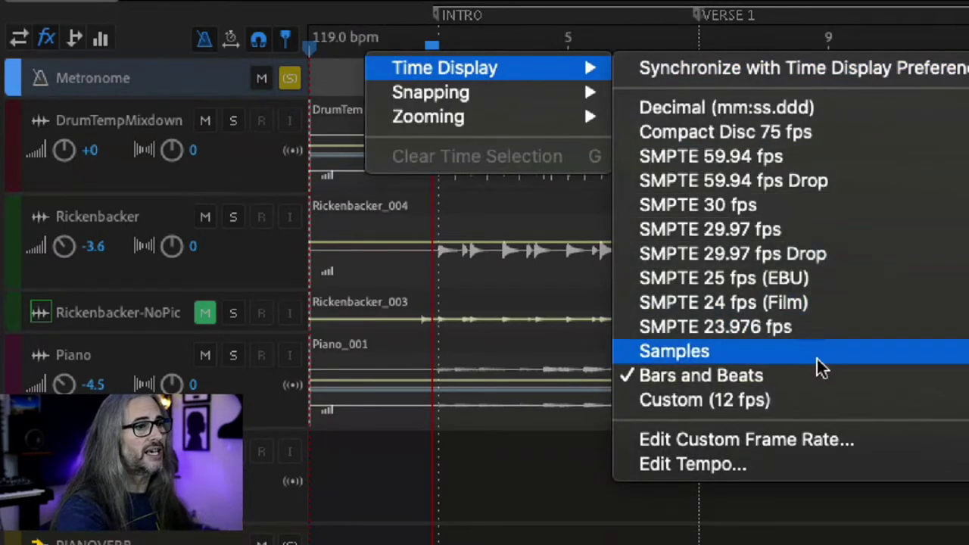
left_click(862, 112)
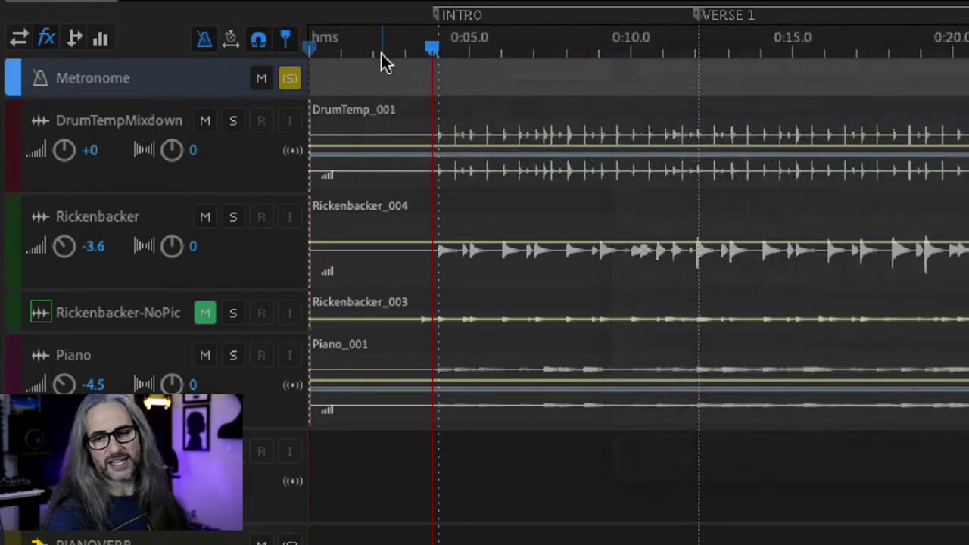
right_click(530, 48)
mouse_move(564, 63)
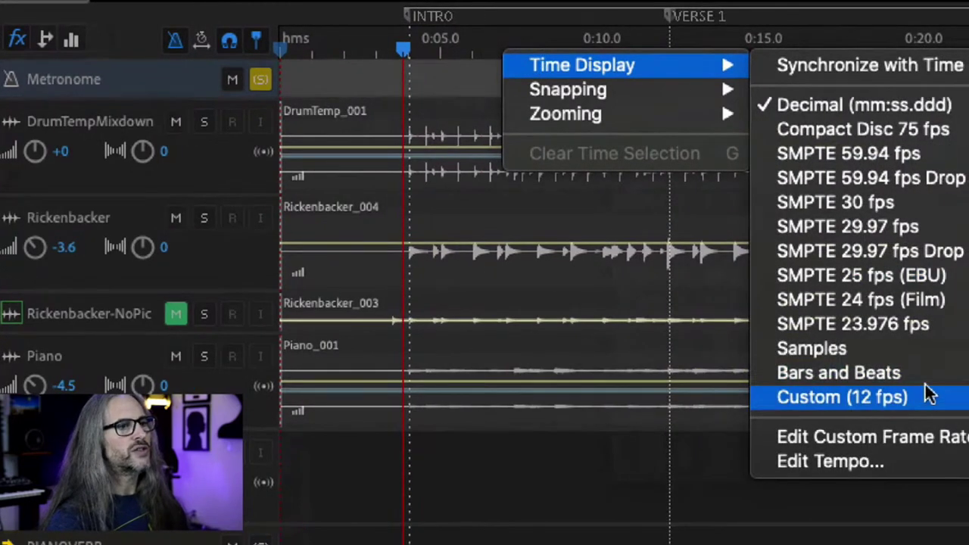
left_click(949, 372)
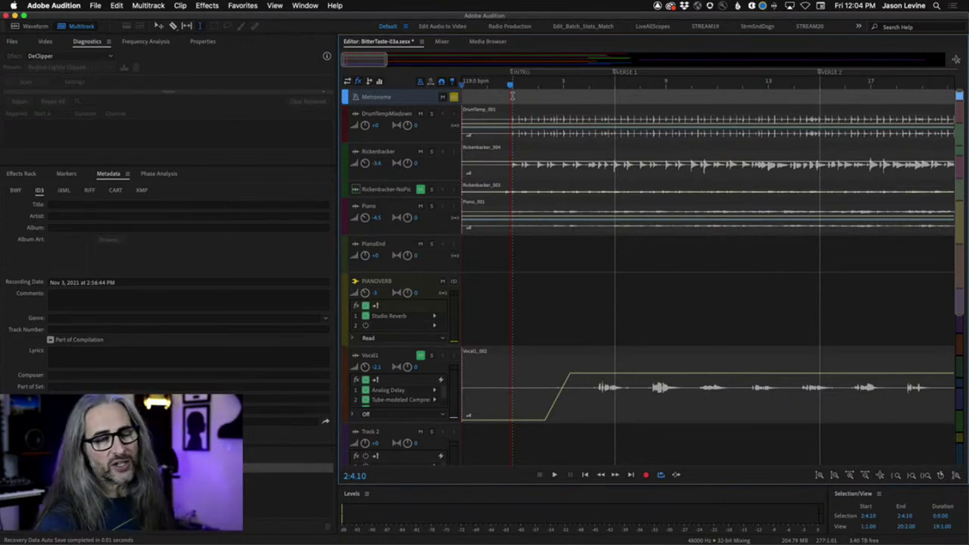
scroll(670, 396, "down", 5)
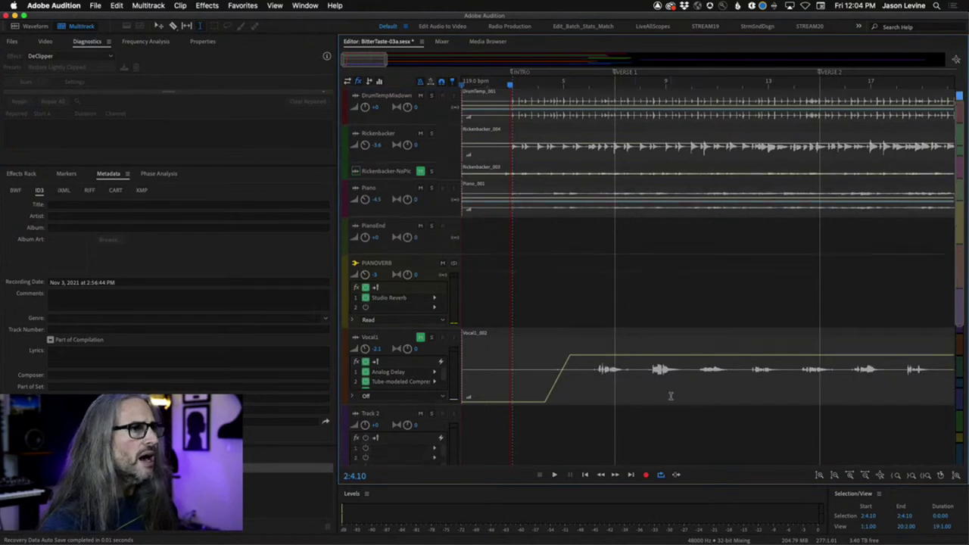
scroll(670, 395, "up", 5)
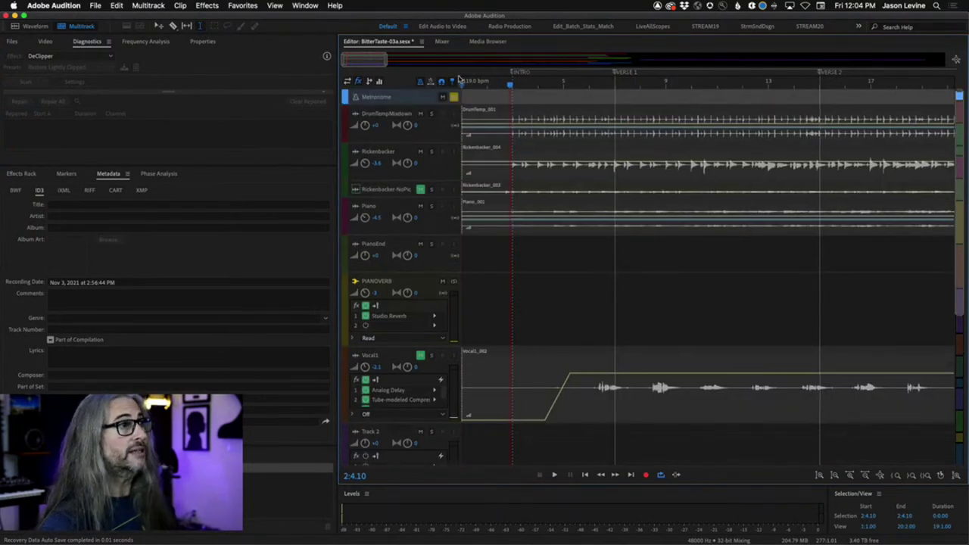
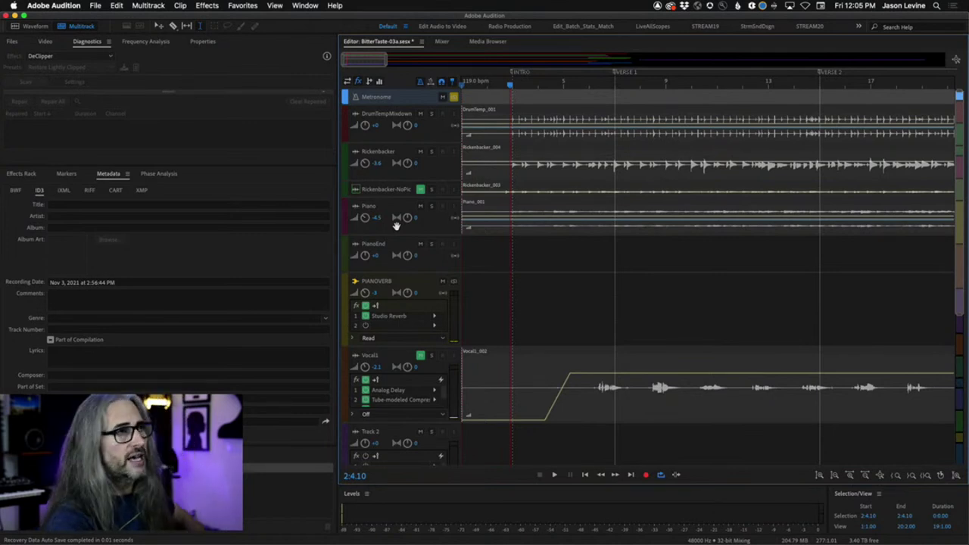
Show the project's files and open BitterTaste-03a_ForStock.wav from the Desktop
left_click(12, 41)
left_click(94, 5)
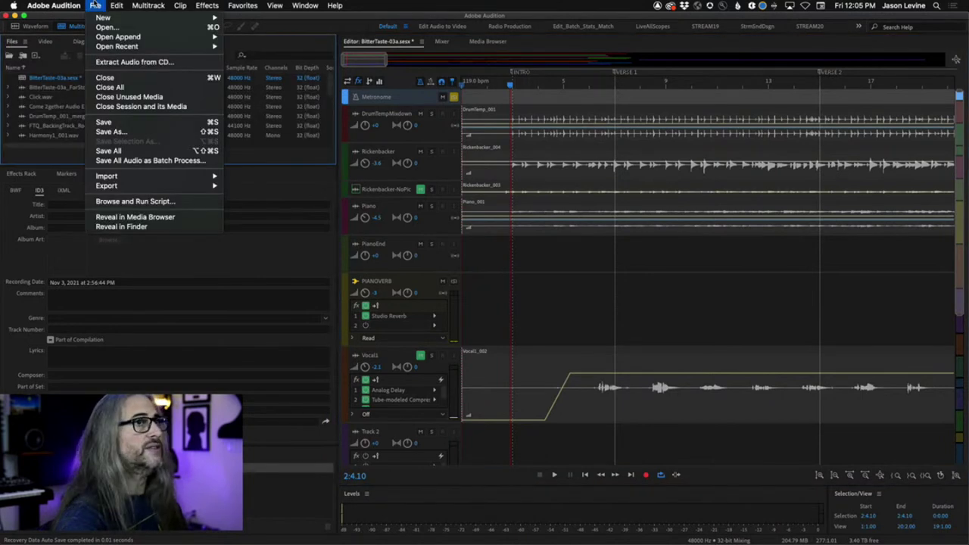
left_click(132, 28)
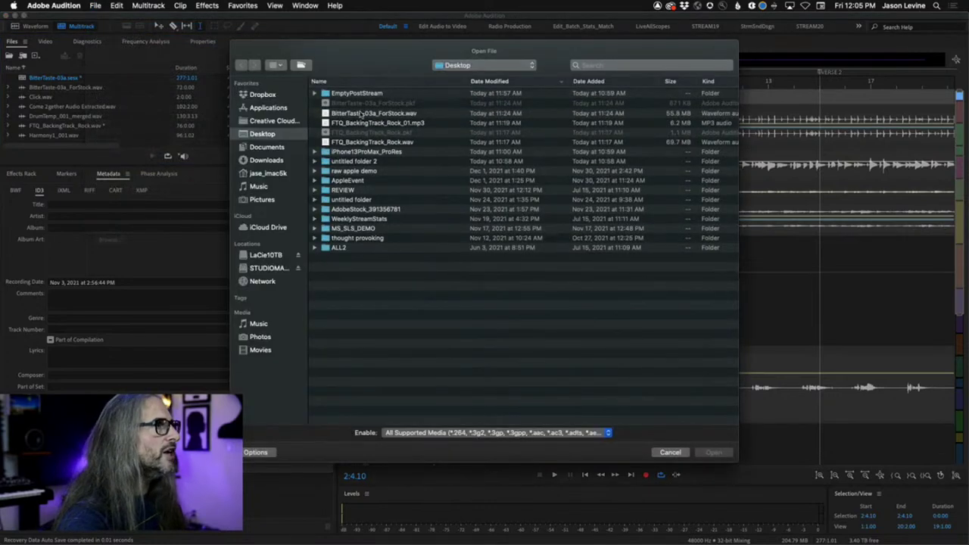
double_click(364, 112)
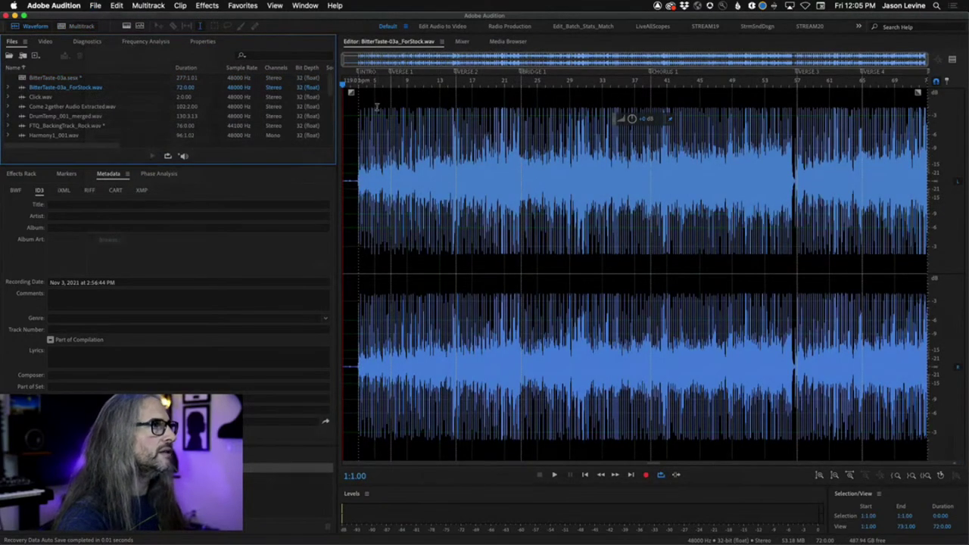
Delete the quiet lead-in before the INTRO marker at the start of the file
scroll(382, 84, "up", 5)
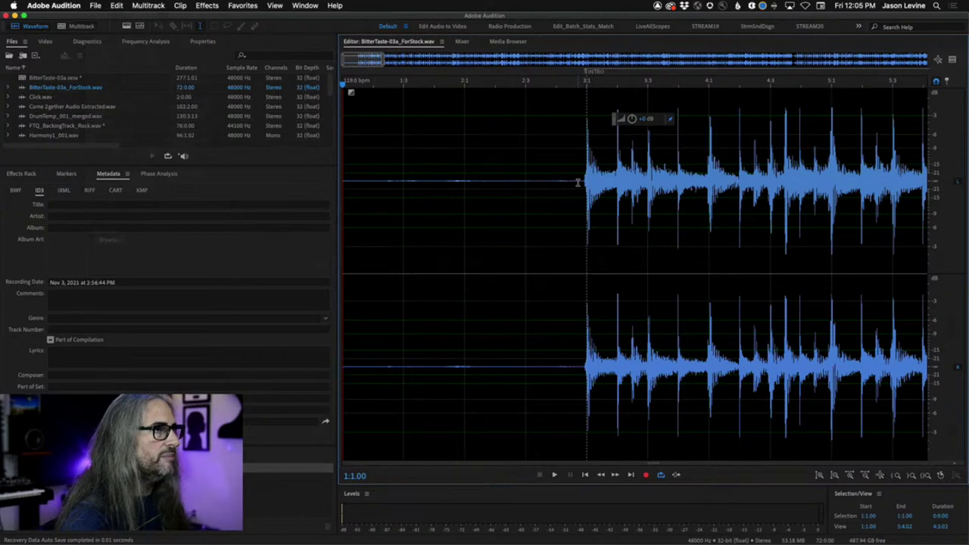
left_click_drag(578, 181, 167, 159)
key("Delete")
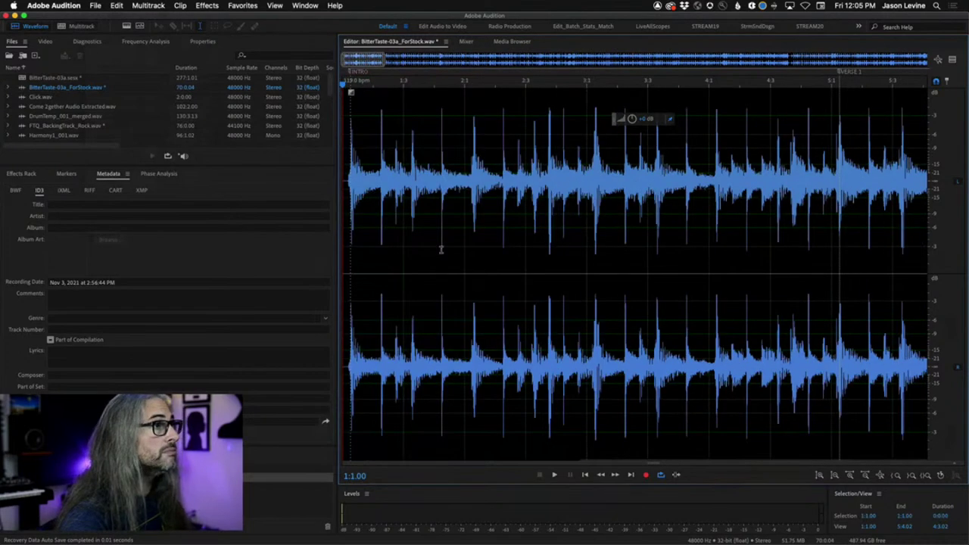
Delete the audio from 54:3.09, just before the VERSE 3 marker, to the end of the file
key("backslash")
left_click_drag(789, 84, 925, 84)
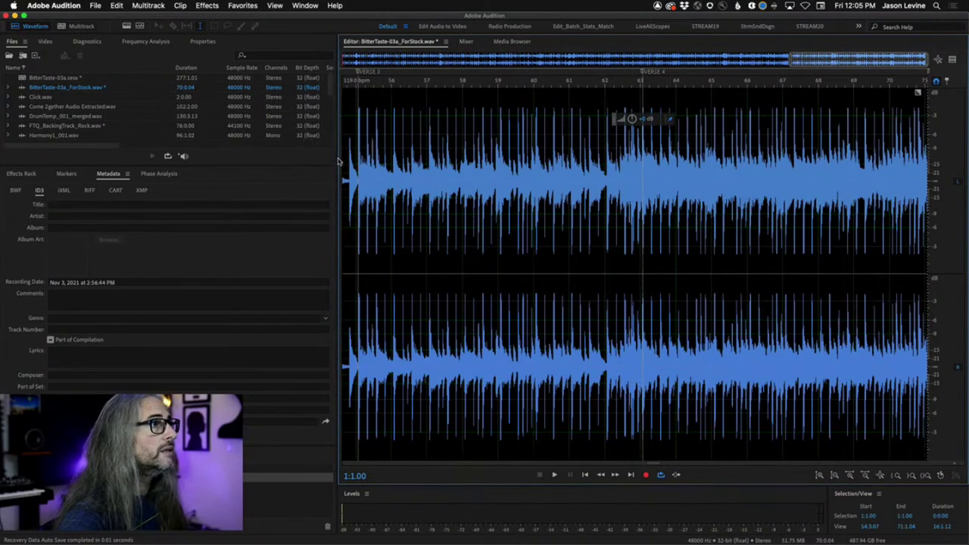
left_click_drag(343, 163, 966, 154)
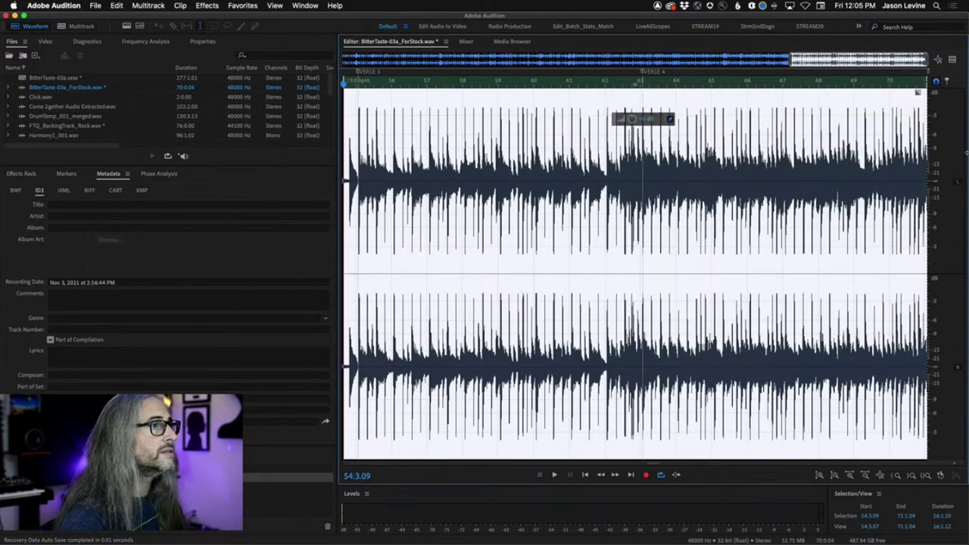
key("Delete")
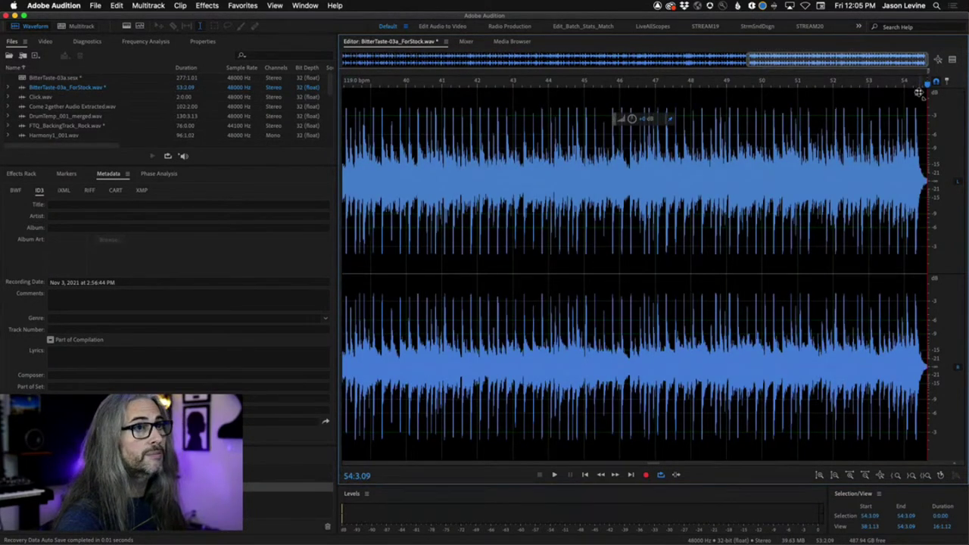
Apply a short fade-out at the end of the waveform, and delete the audio from 45:4.00 to the end
left_click_drag(918, 92, 907, 110)
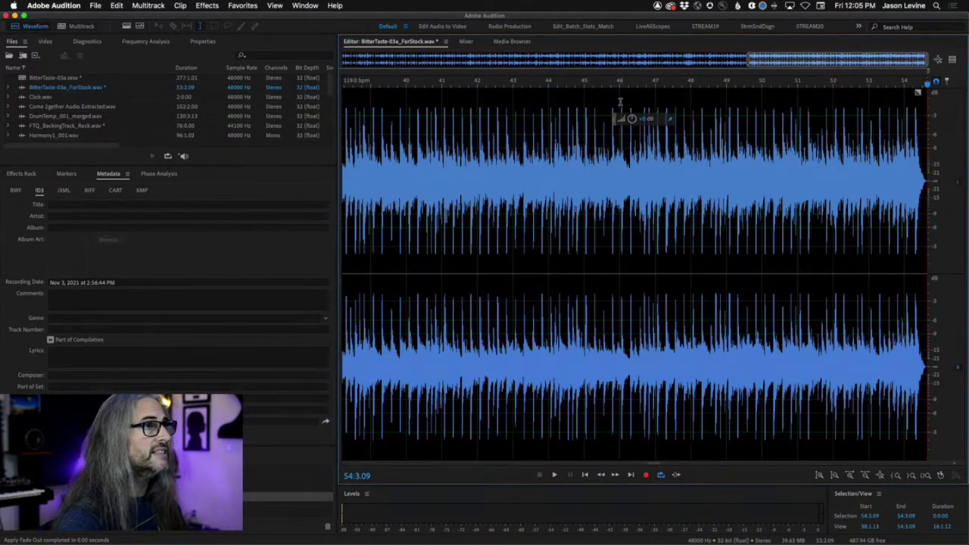
left_click_drag(611, 104, 939, 106)
key("Delete")
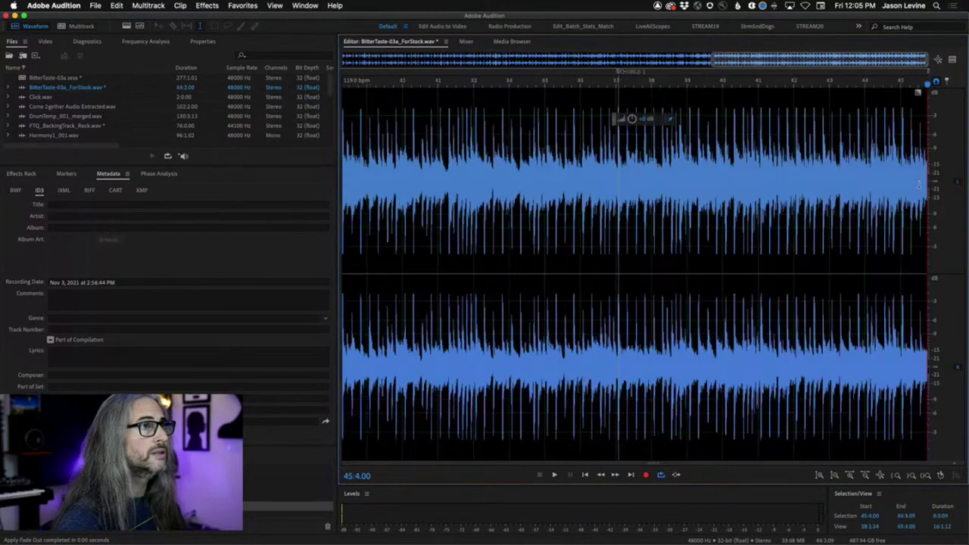
Export the shortened file to the Desktop as BitterTaste-03a_ForStock_01.mp3 in MP3 Audio format at 320 Kbps CBR
left_click(97, 5)
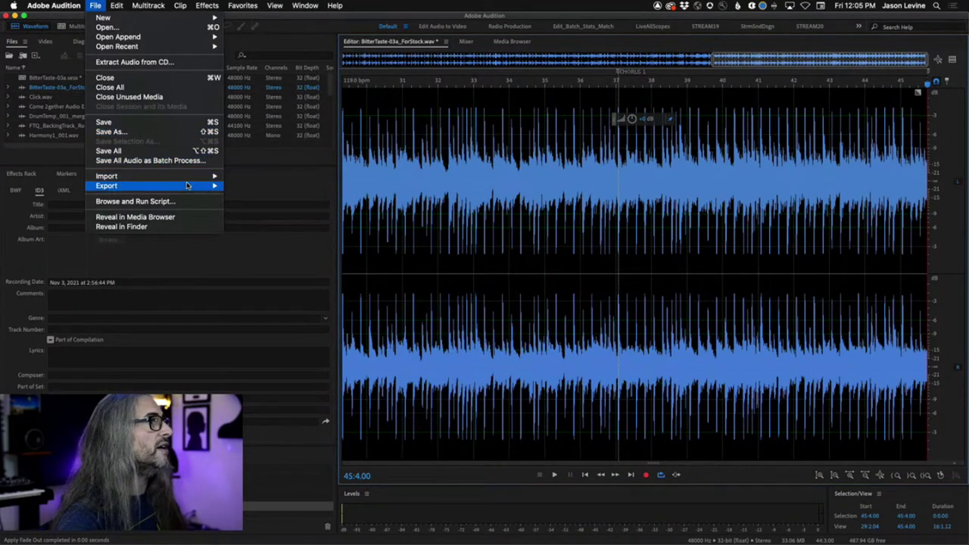
mouse_move(188, 188)
left_click(240, 186)
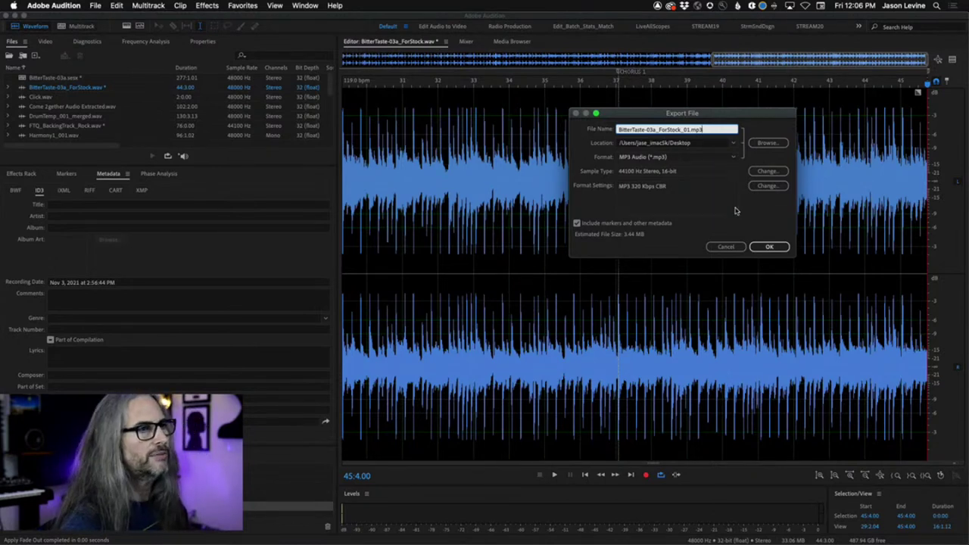
left_click(772, 250)
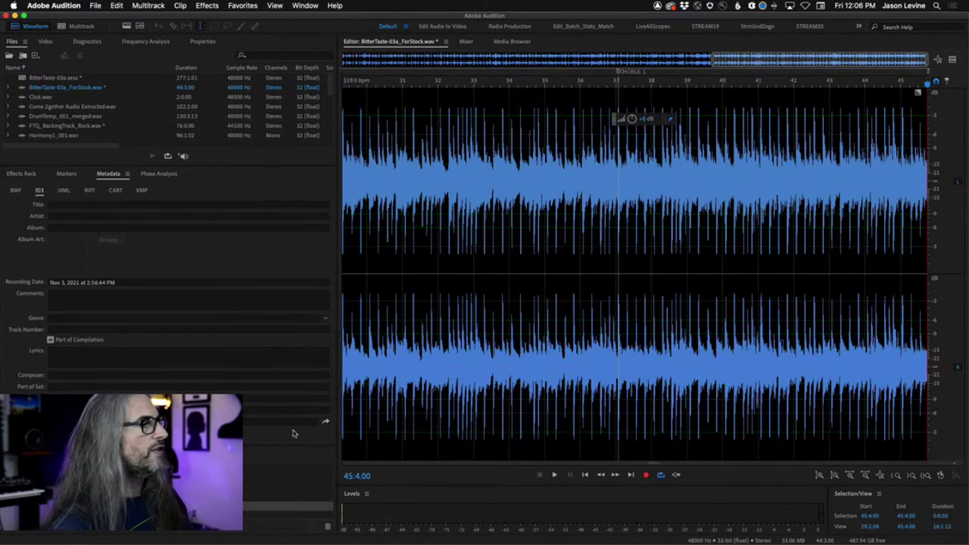
Switch to Chrome and view the Adobe Stock home page with its audio search
mouse_move(223, 534)
left_click(183, 534)
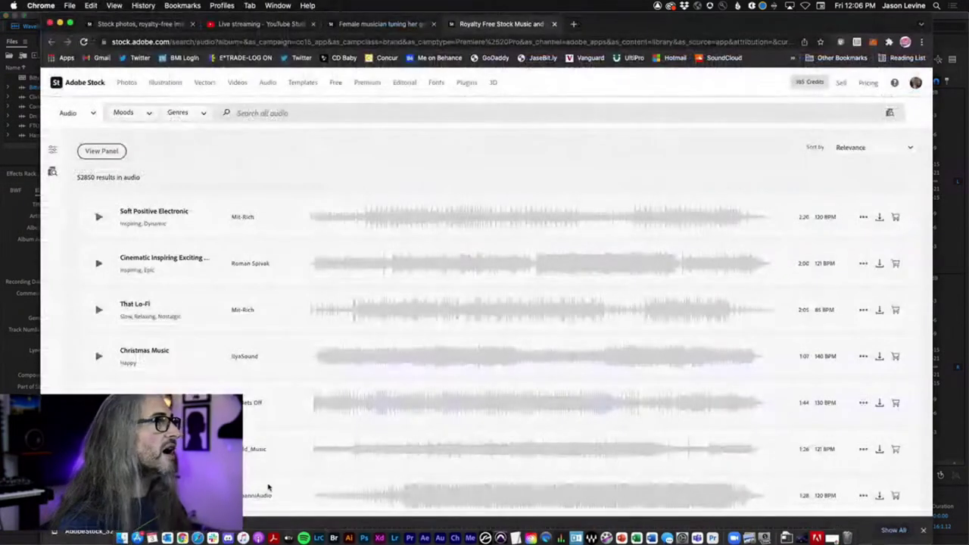
left_click(132, 25)
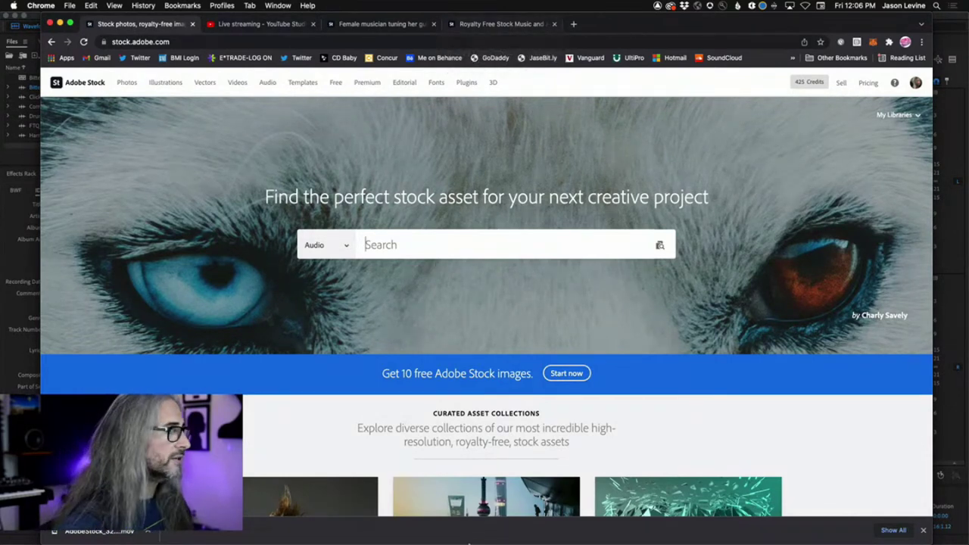
Switch back to Audition, open FTQ_BackingTrack_Rock.wav in the waveform editor and return the playhead to the start
left_click(439, 534)
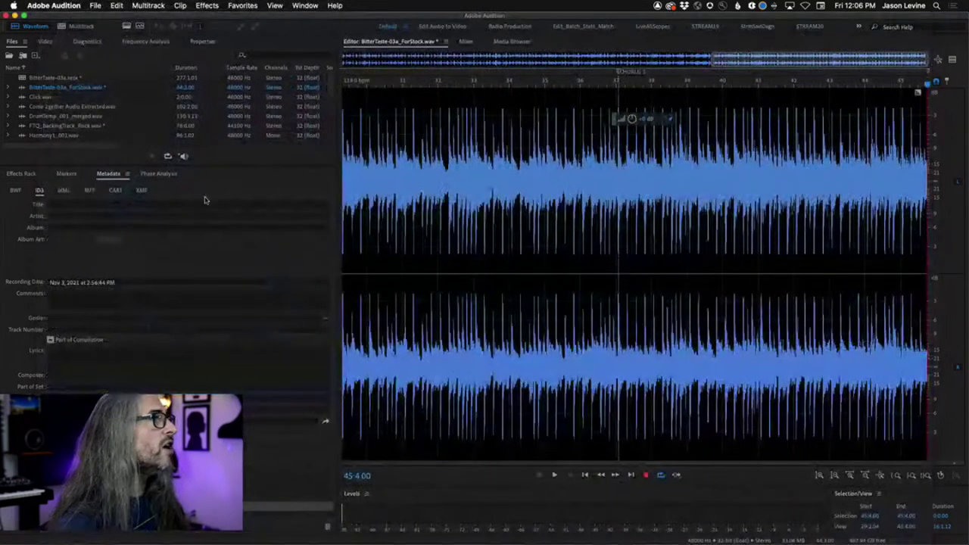
double_click(30, 126)
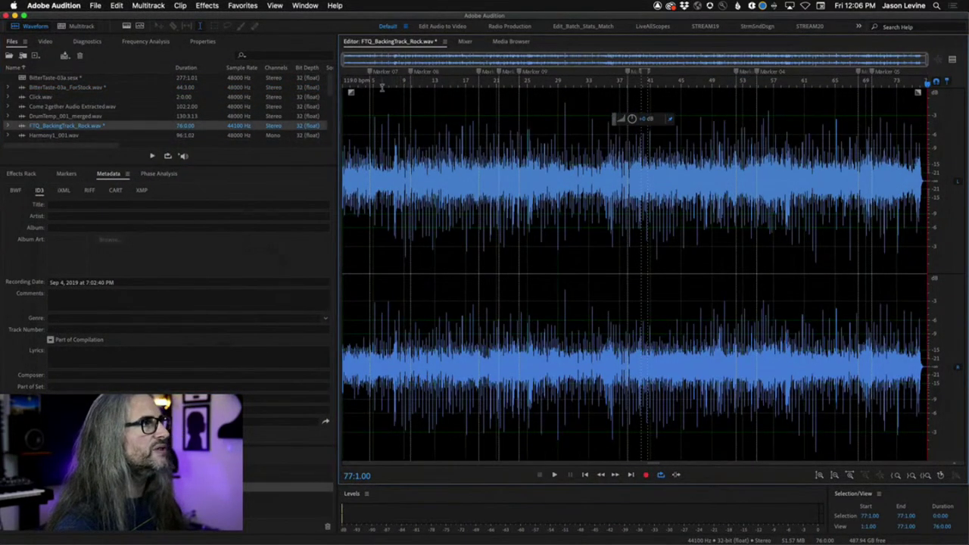
key("Home")
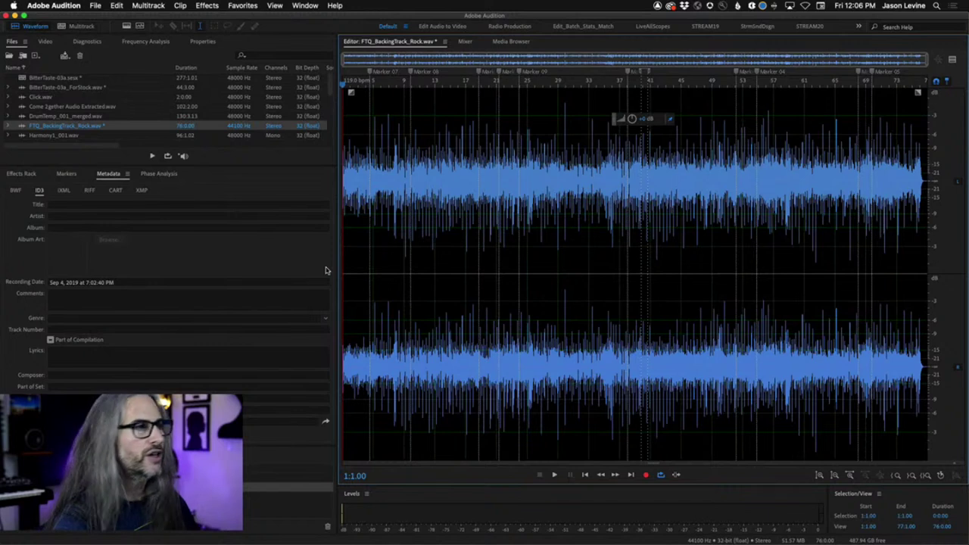
Play FTQ_BackingTrack_Rock.wav from the start, select the entire waveform during playback, and stop playback
key("space")
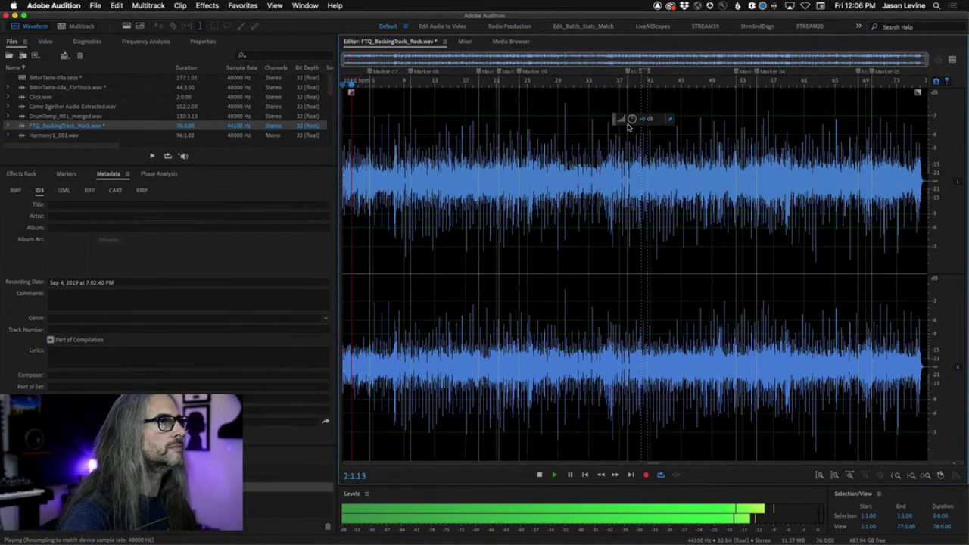
key("super+a")
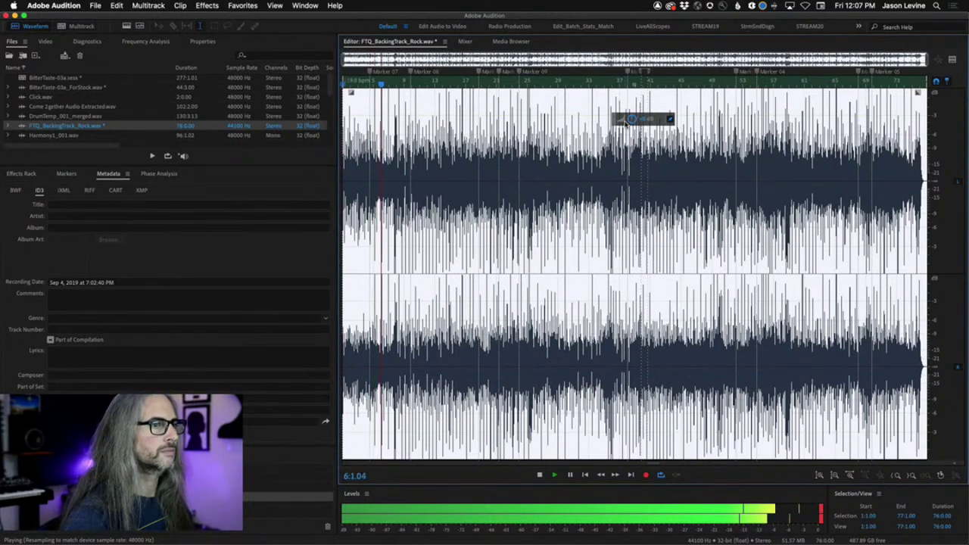
key("space")
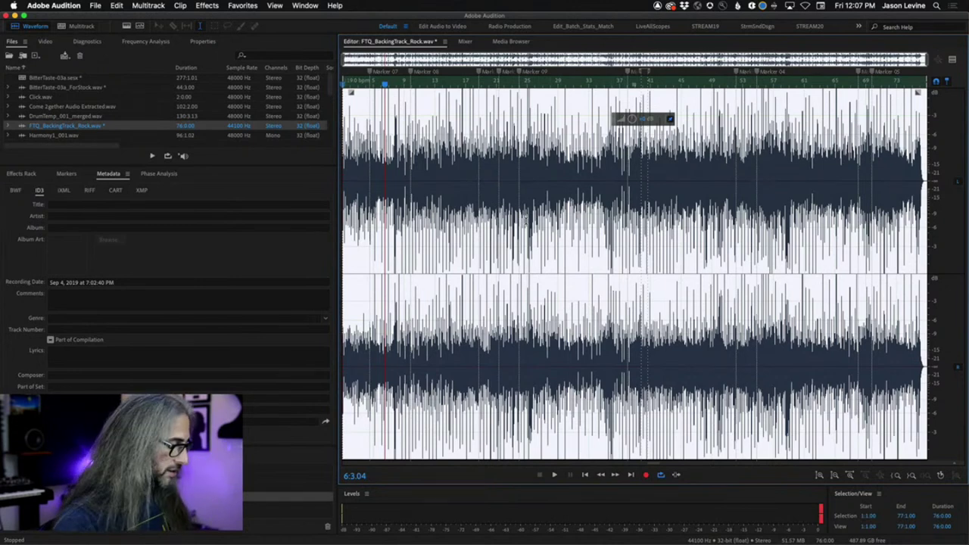
Switch to Chrome and upload FTQ_BackingTrack_Rock_01.mp3 from the Desktop to Adobe Stock's Find similar search
key("super+Tab")
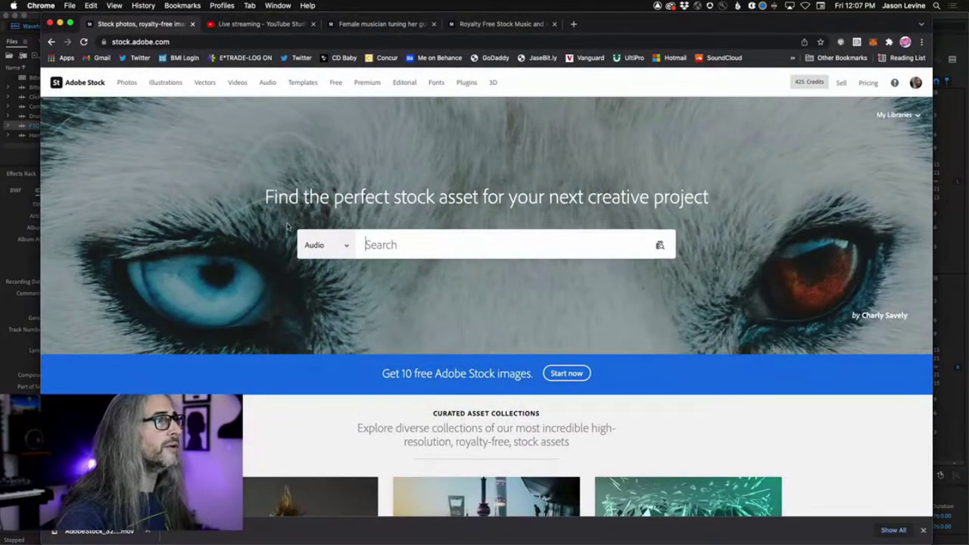
left_click(659, 246)
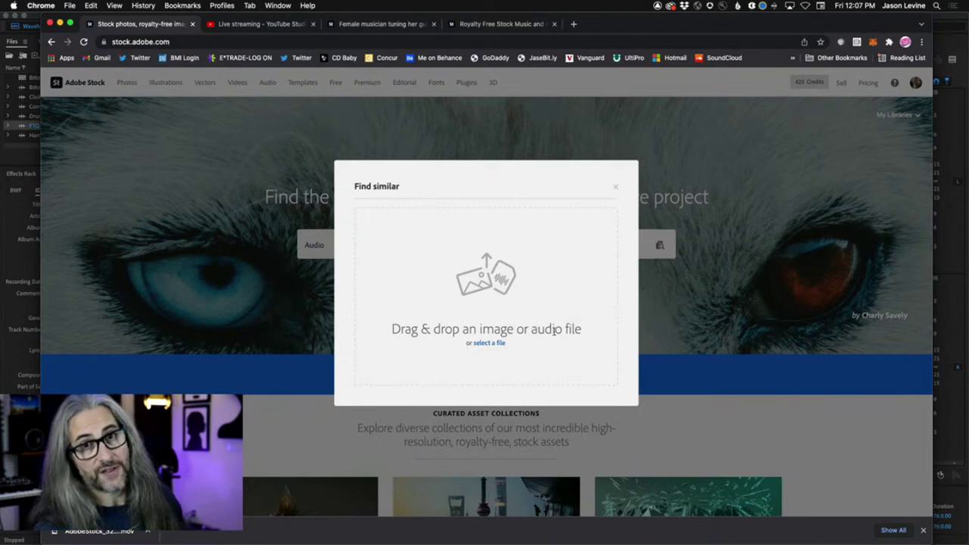
left_click(485, 345)
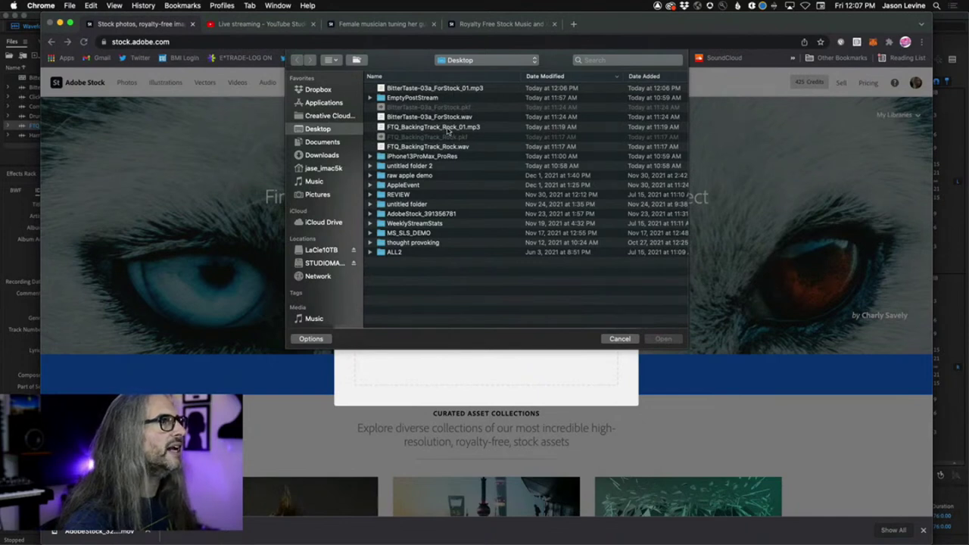
left_click(448, 130)
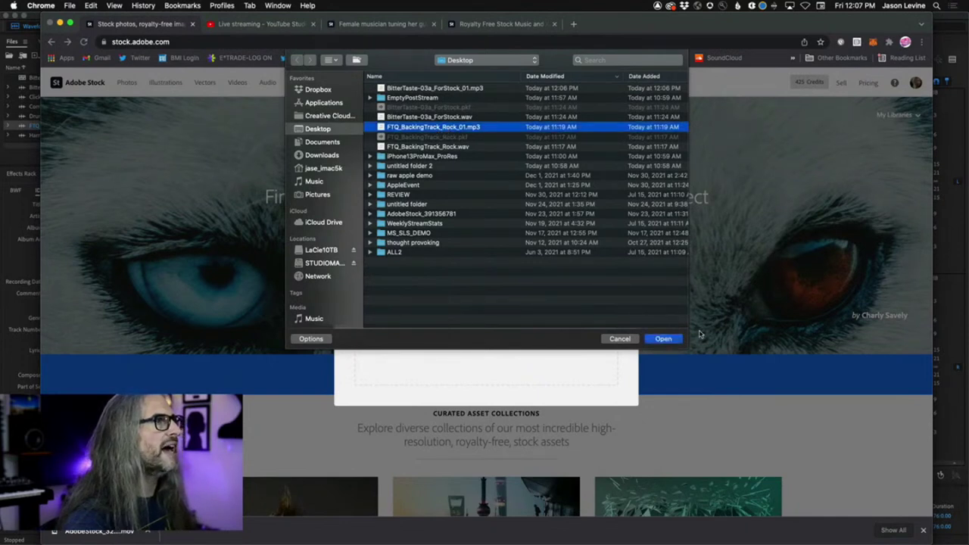
left_click(663, 339)
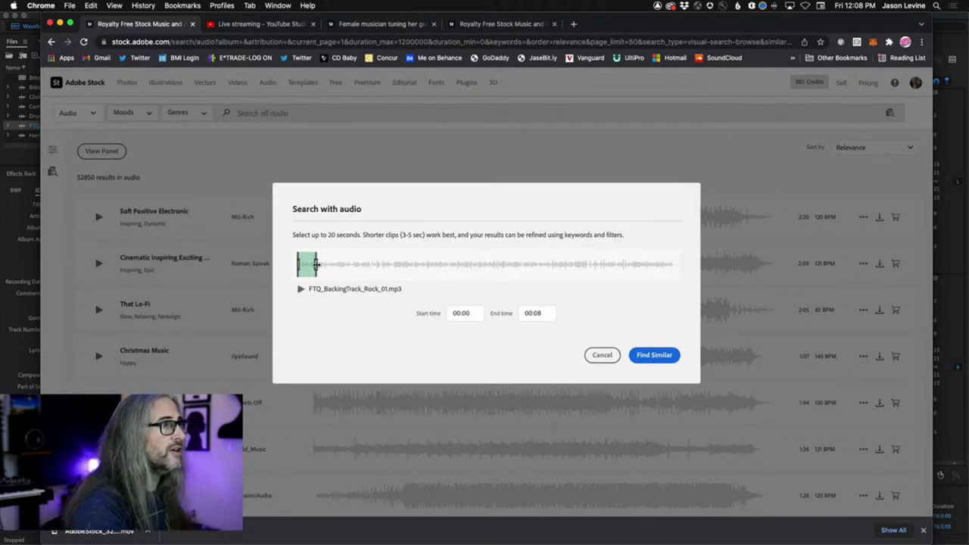
Extend the search segment to end at 00:10 and preview the uploaded track from its beginning
left_click_drag(316, 263, 320, 263)
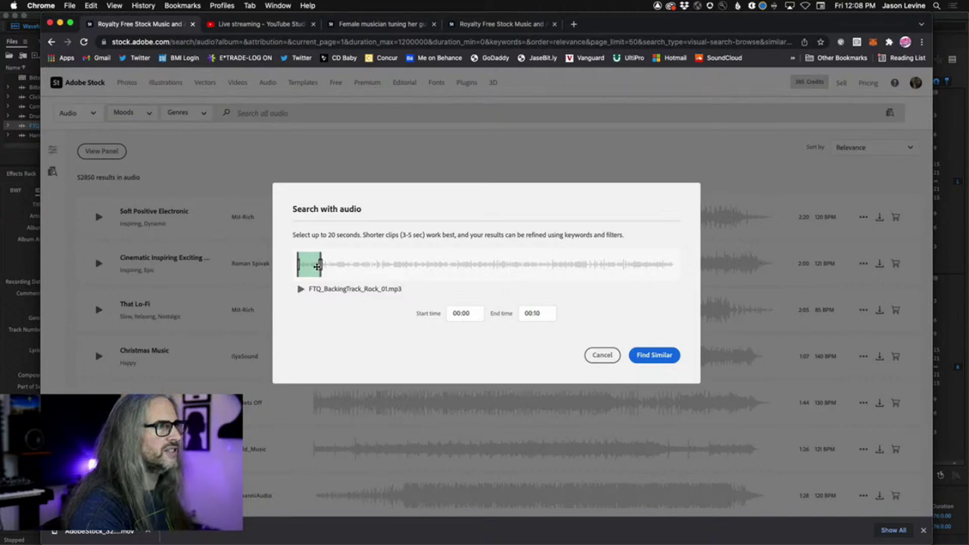
left_click(300, 289)
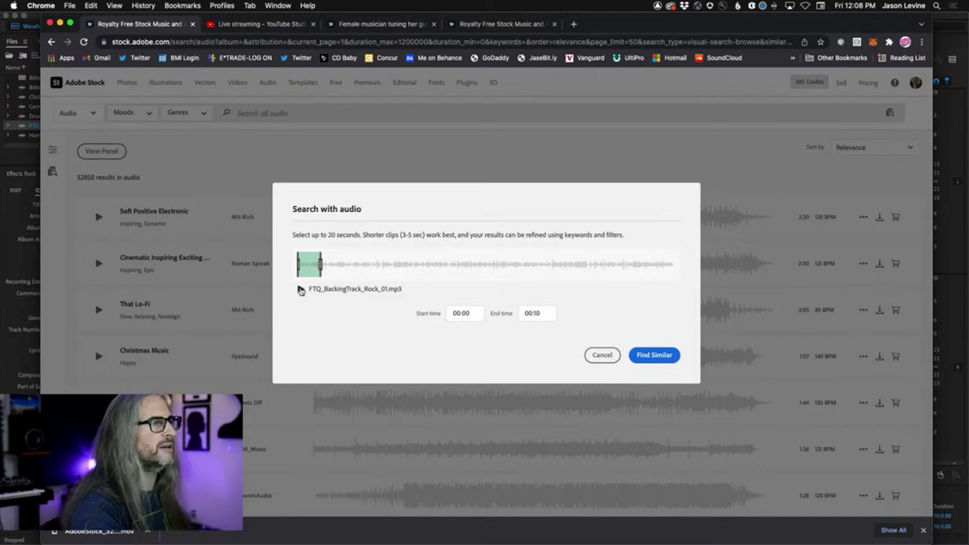
left_click(299, 289)
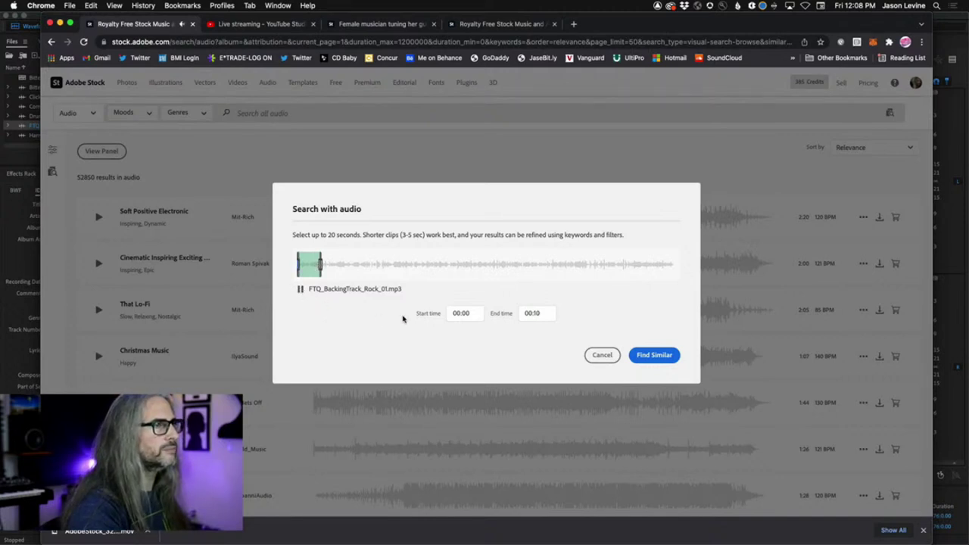
left_click(301, 290)
Move the search segment to 01:04–01:14, preview it, and find similar audio
left_click_drag(310, 264, 468, 262)
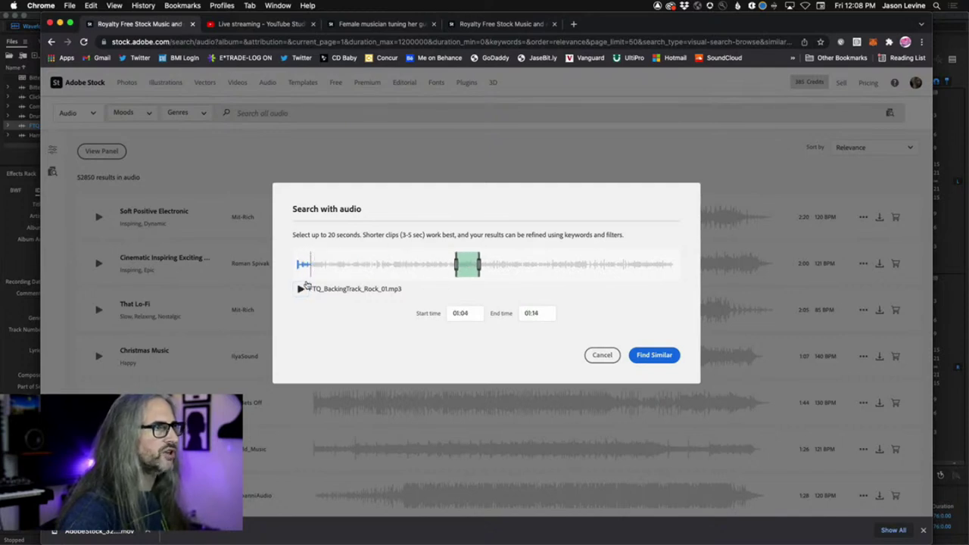
left_click(302, 289)
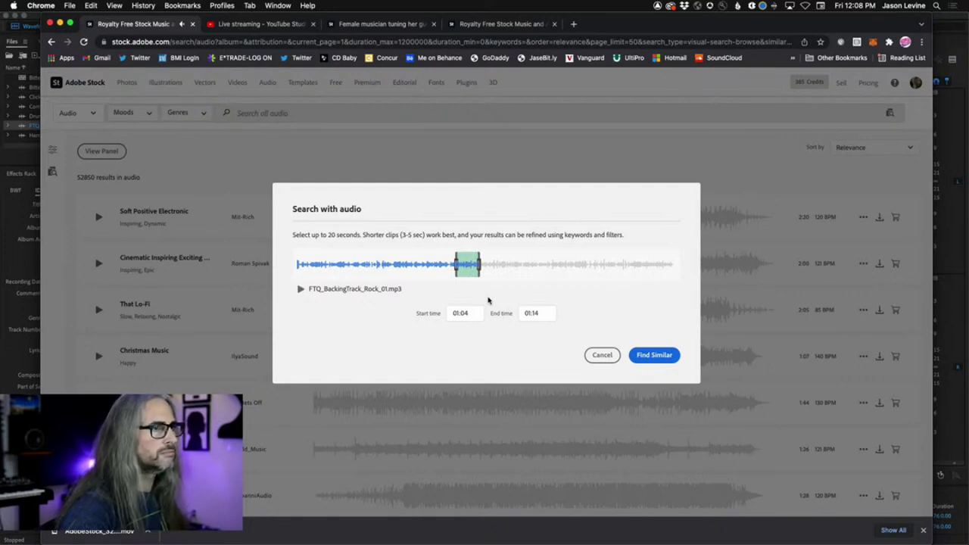
left_click(654, 356)
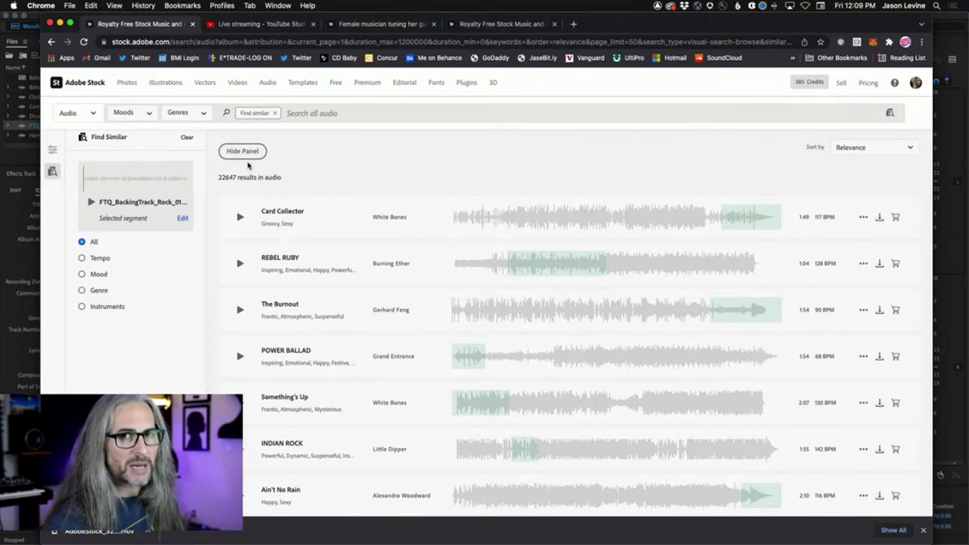
Preview the matching segments of Card Collector, REBEL RUBY and The Burnout in the search results
left_click(241, 218)
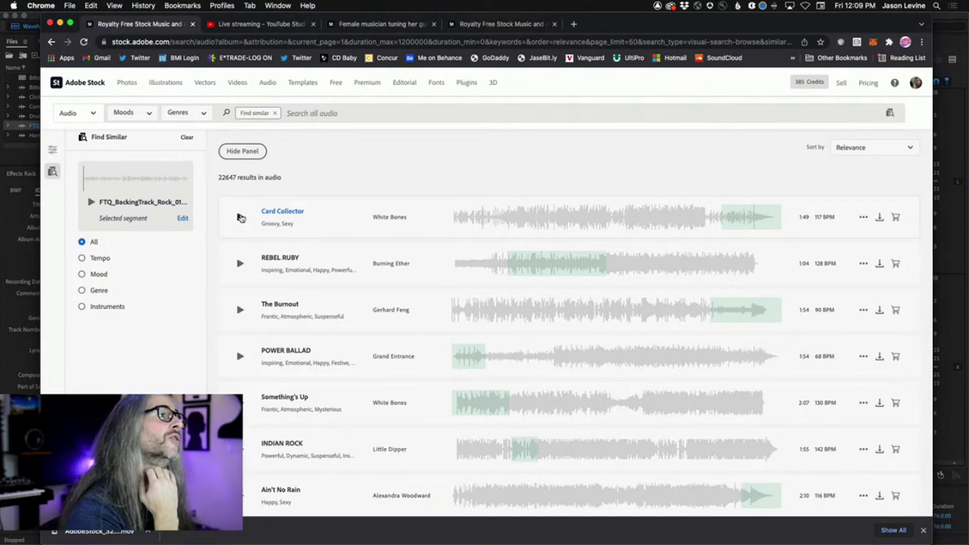
left_click(240, 218)
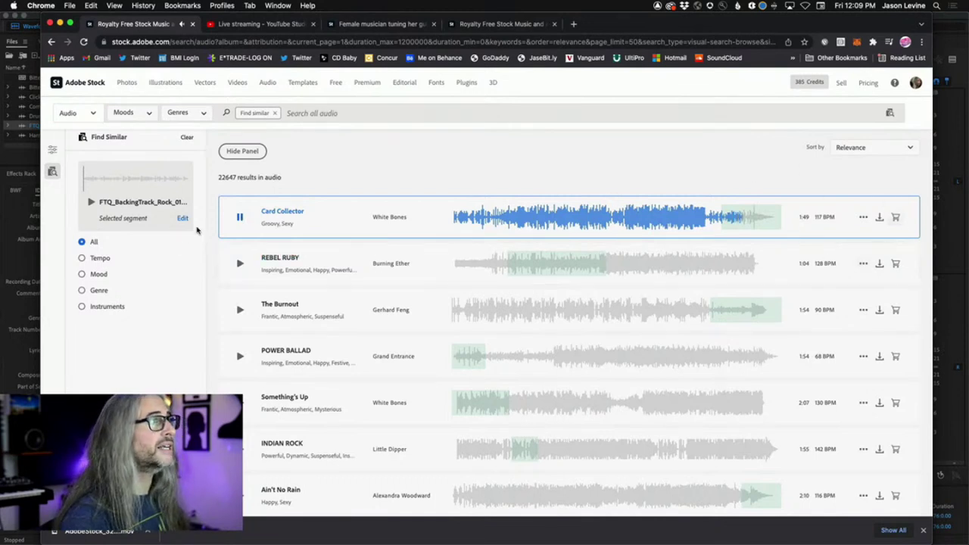
left_click(238, 219)
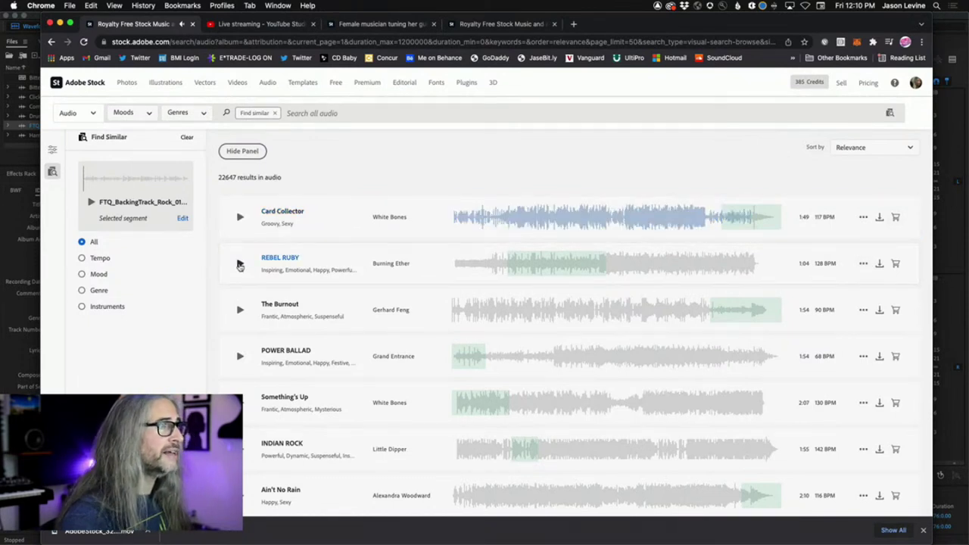
left_click(240, 265)
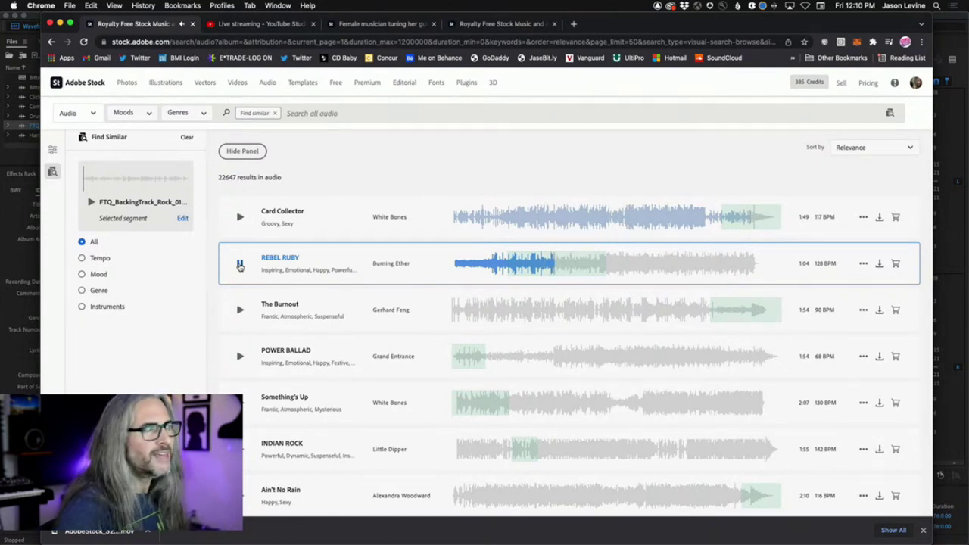
left_click(239, 265)
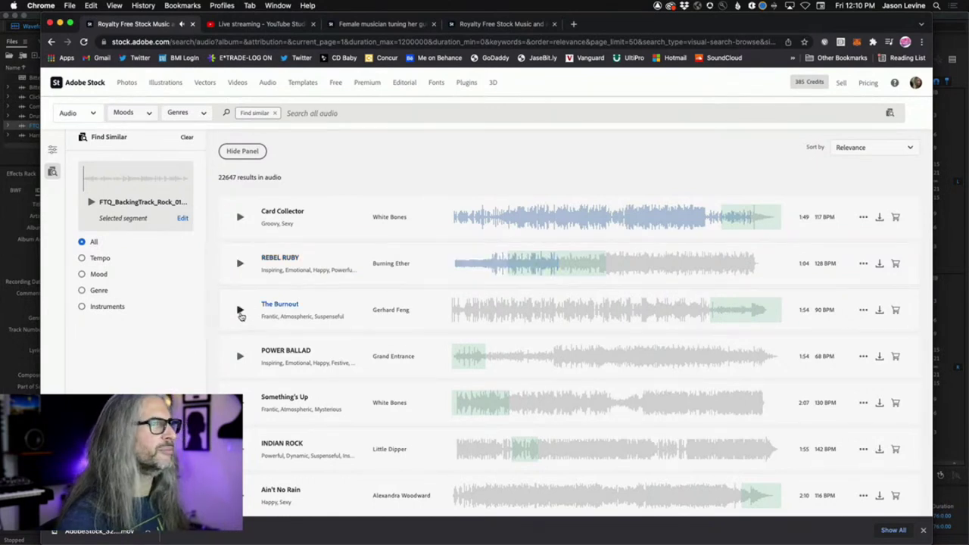
left_click(240, 310)
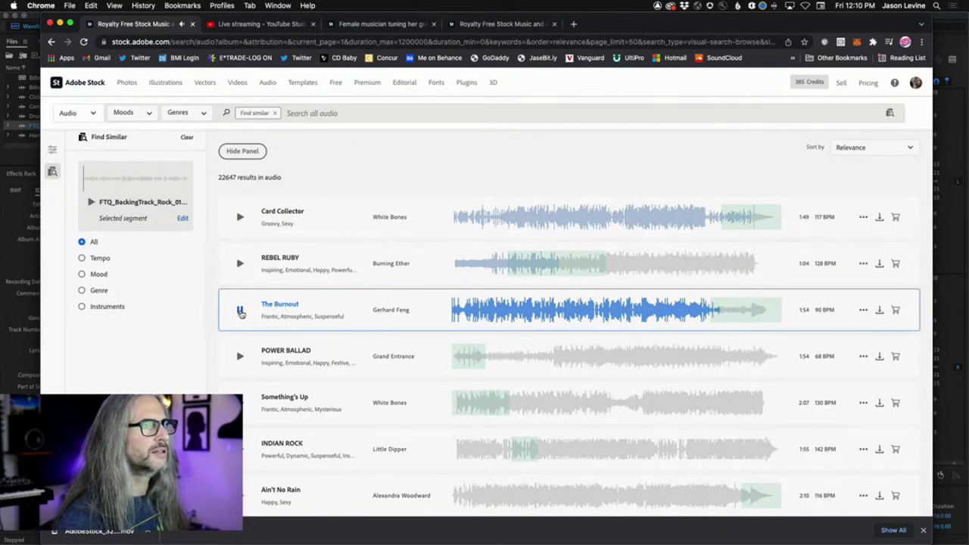
left_click(239, 310)
Preview the matching segments of Something's Up and INDIAN ROCK, and stop playback
left_click(238, 356)
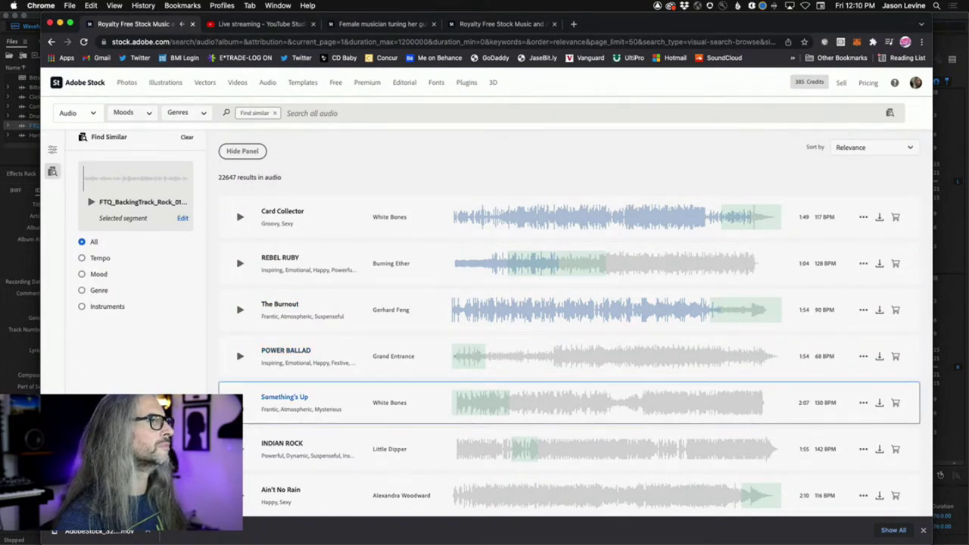
left_click(242, 406)
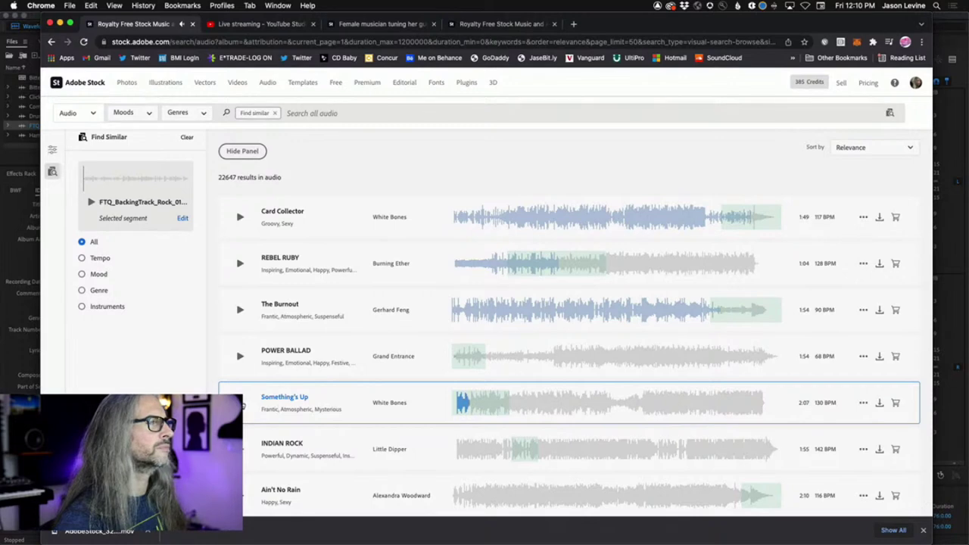
left_click(243, 449)
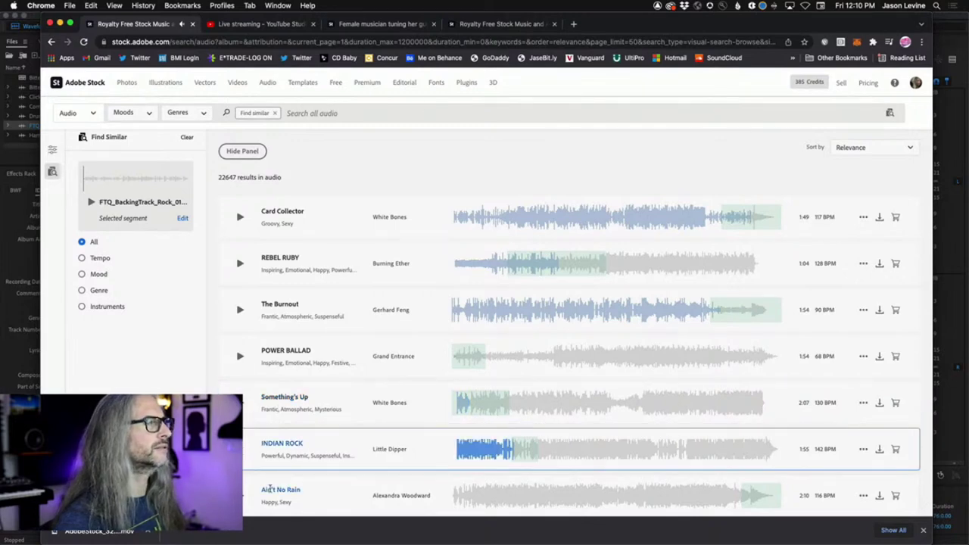
scroll(357, 454, "down", 5)
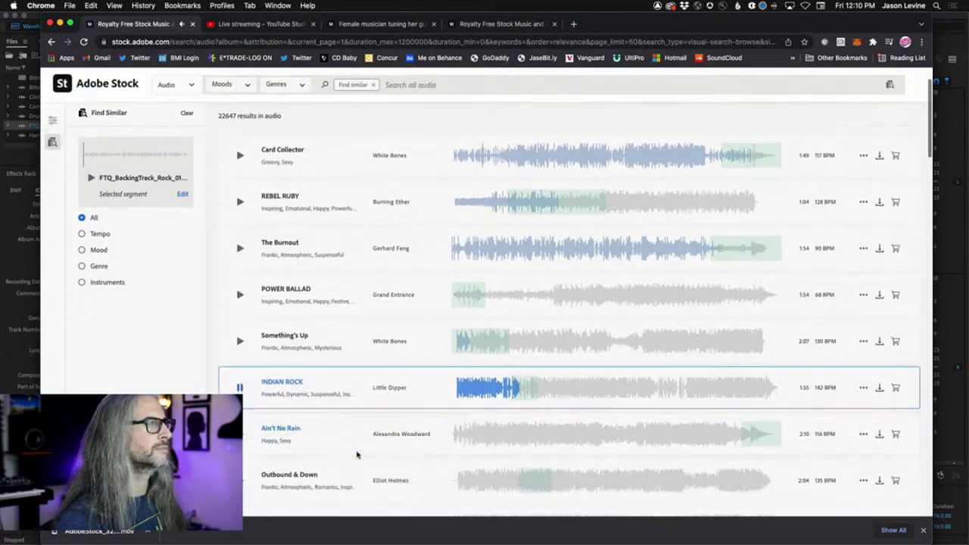
left_click(240, 206)
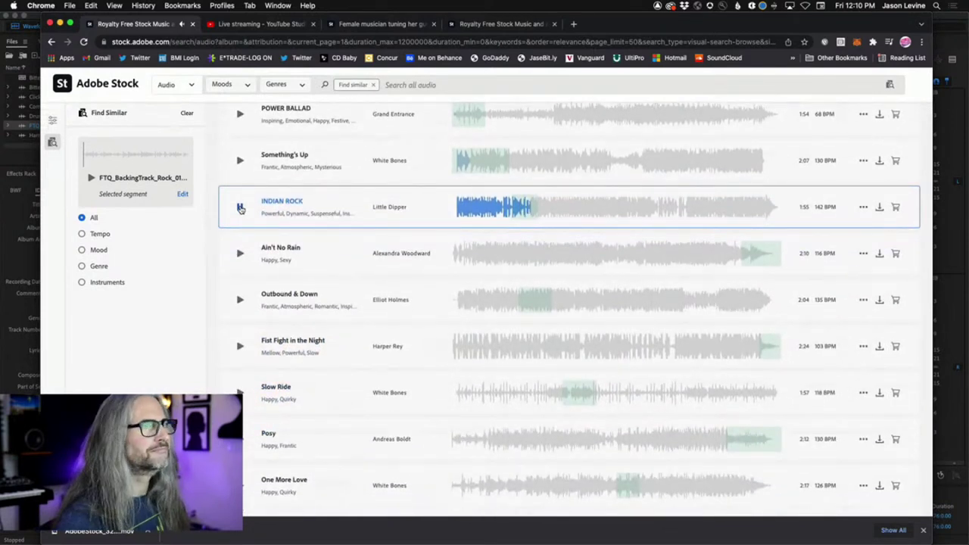
left_click(240, 207)
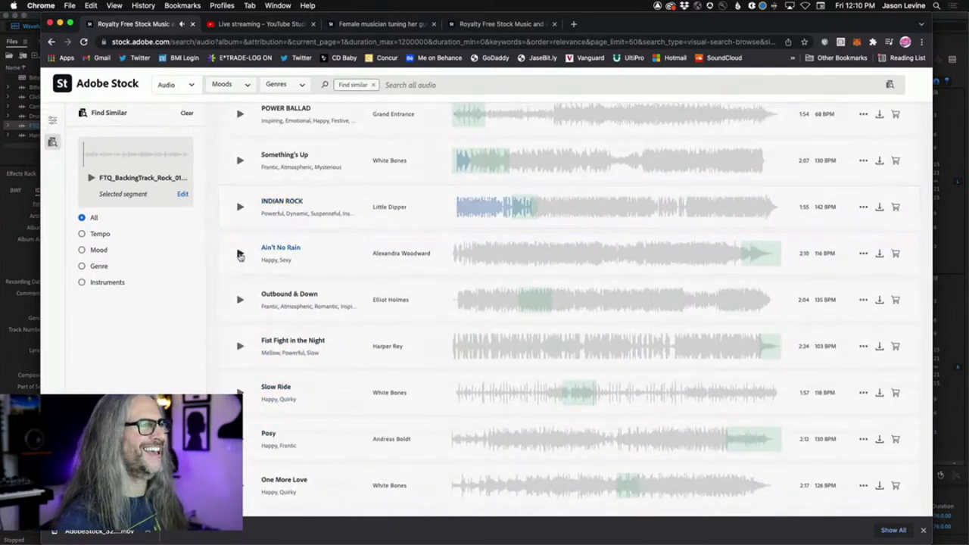
Preview the matching segments of Outbound & Down and Slow Ride, and stop playback
left_click(240, 301)
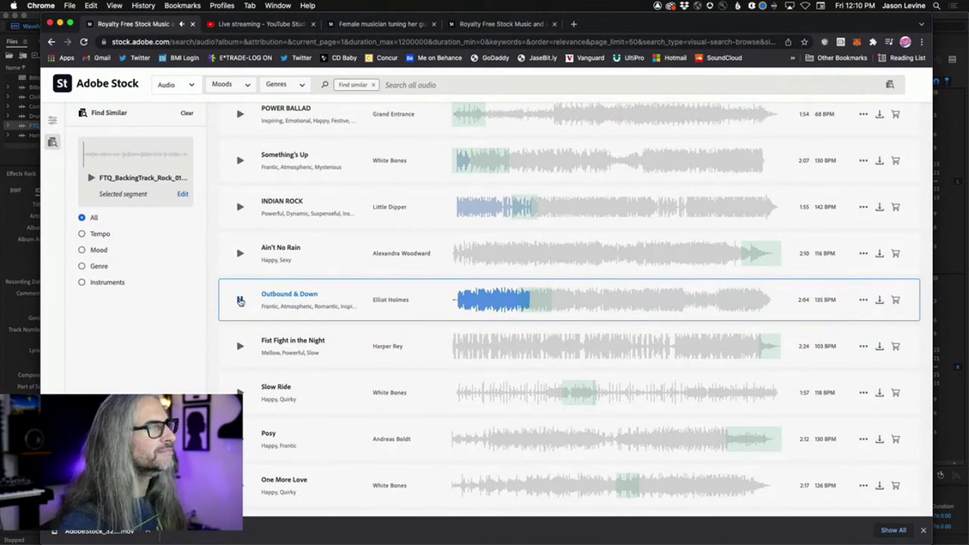
left_click(240, 300)
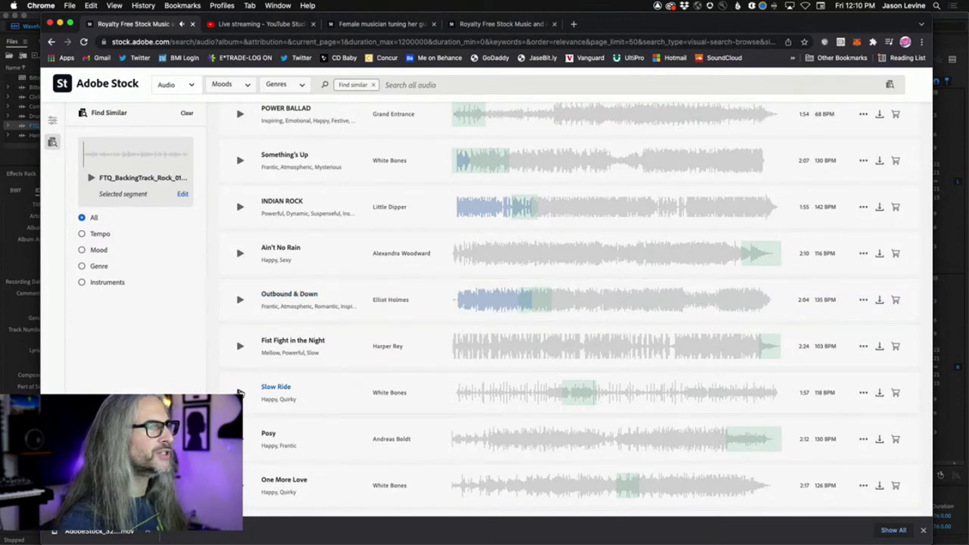
left_click(240, 393)
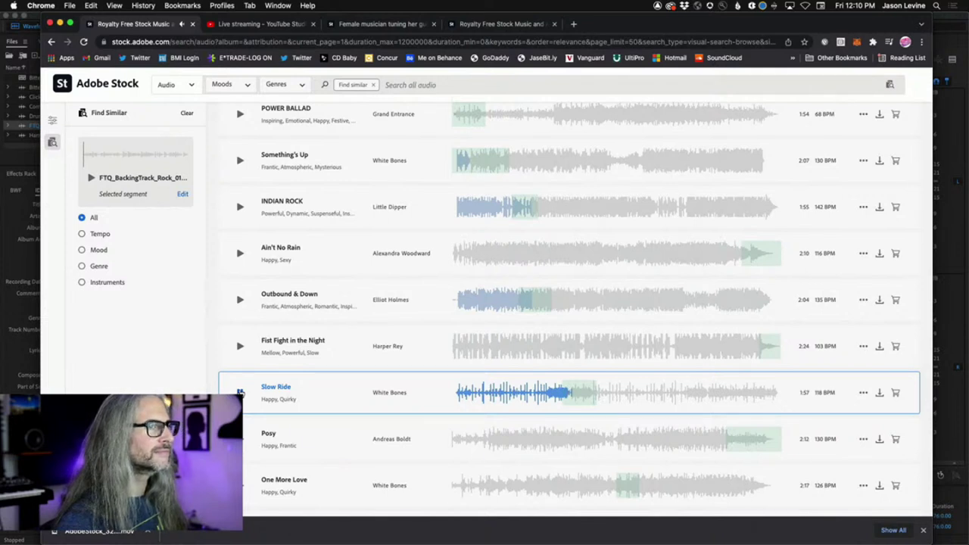
left_click(240, 392)
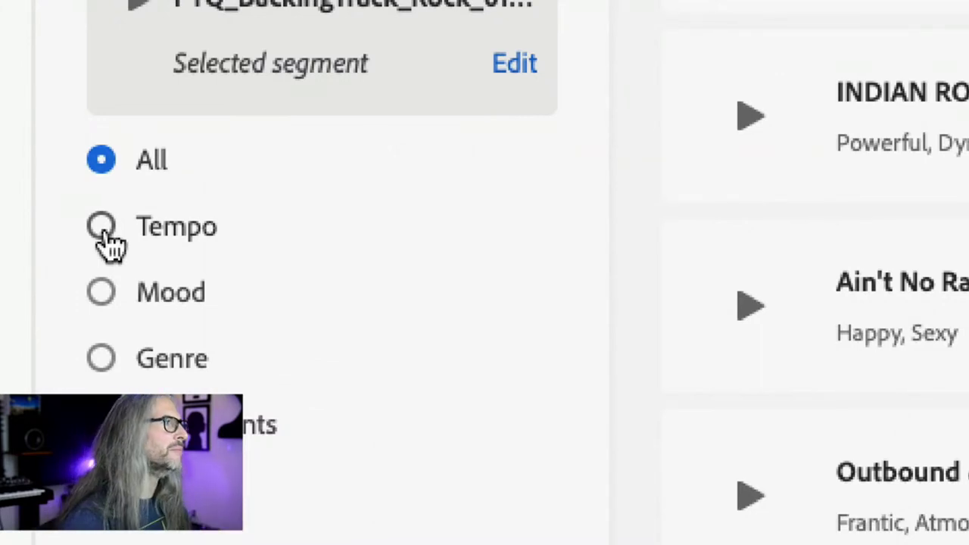
Match the similar tracks by Tempo and preview One More Love from the refined results
left_click(107, 236)
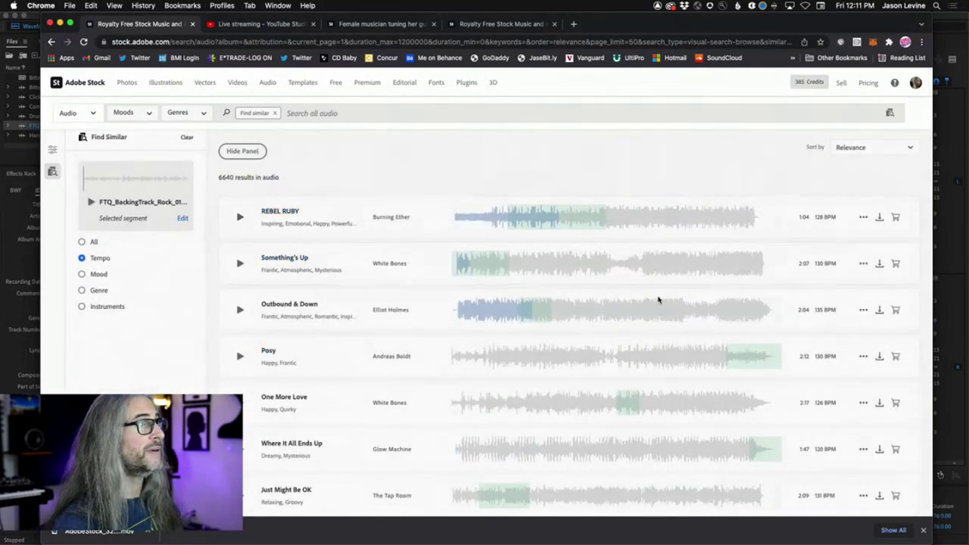
left_click(239, 264)
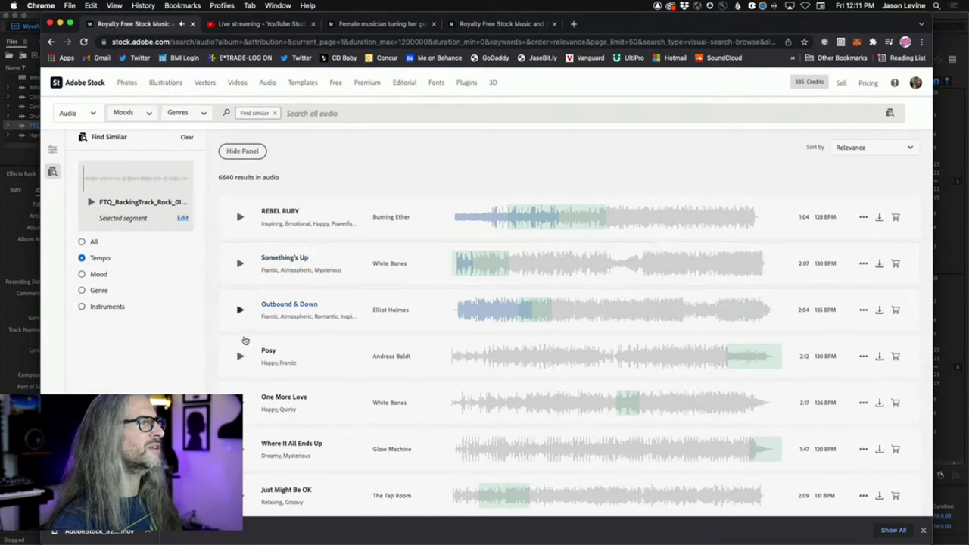
left_click(240, 402)
scroll(348, 450, "down", 3)
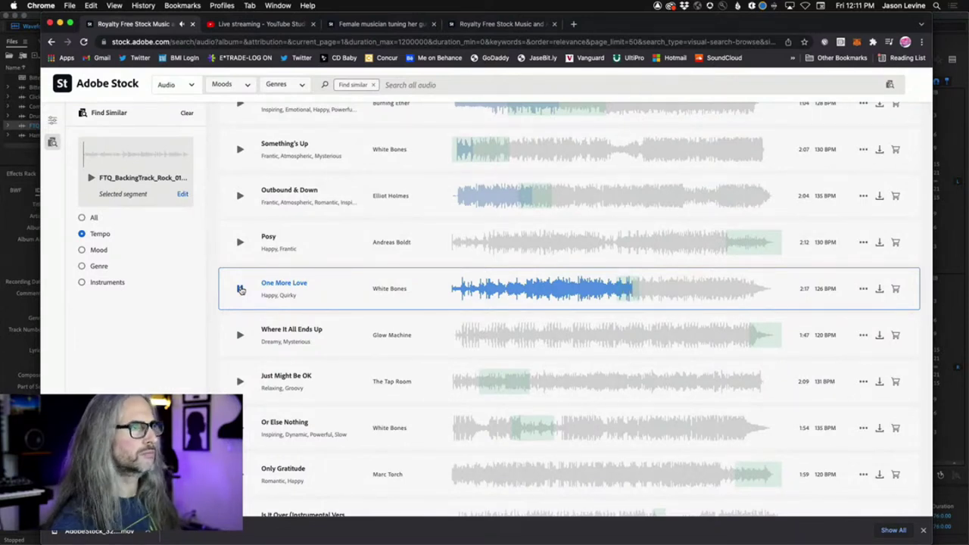
left_click(240, 290)
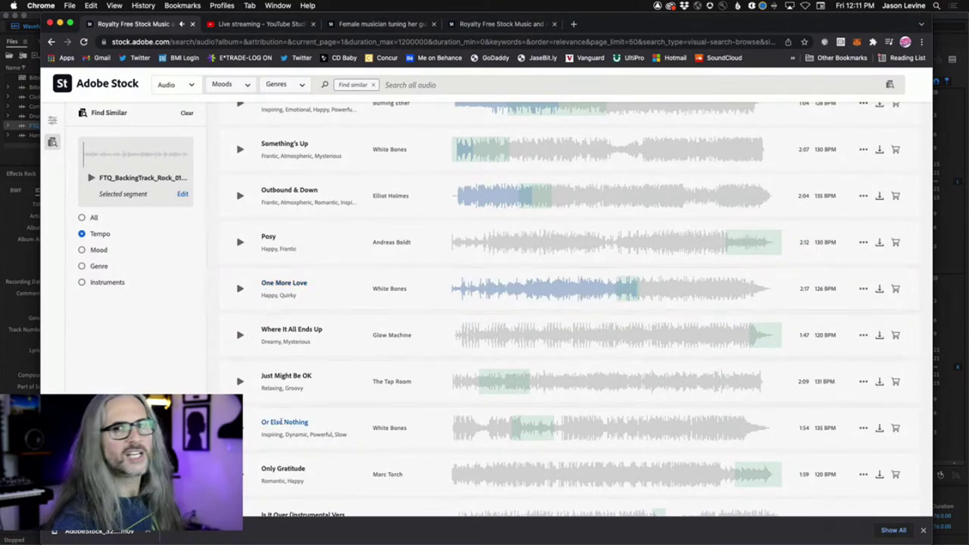
Preview Just Might Be OK, and play REBEL RUBY again from the tempo-matched results
left_click(240, 381)
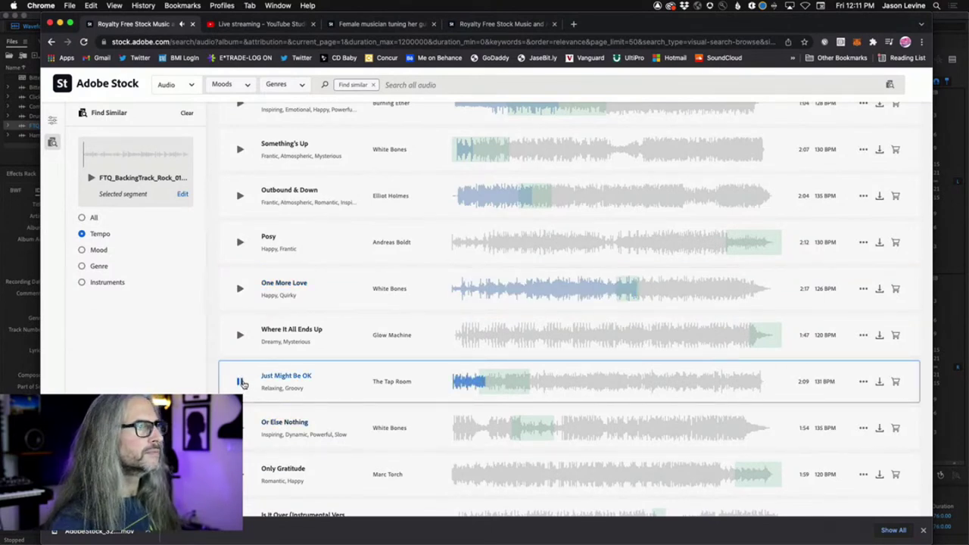
left_click(240, 382)
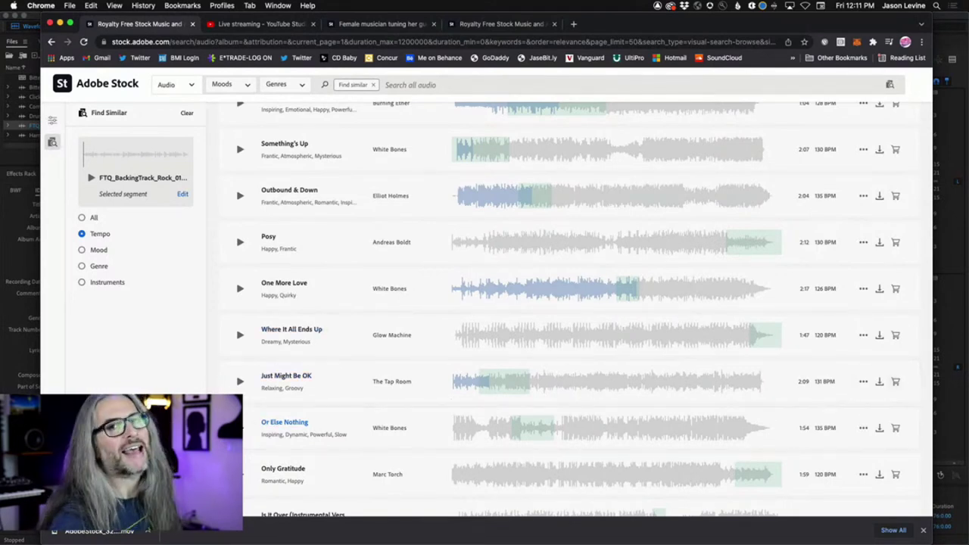
scroll(432, 325, "up", 3)
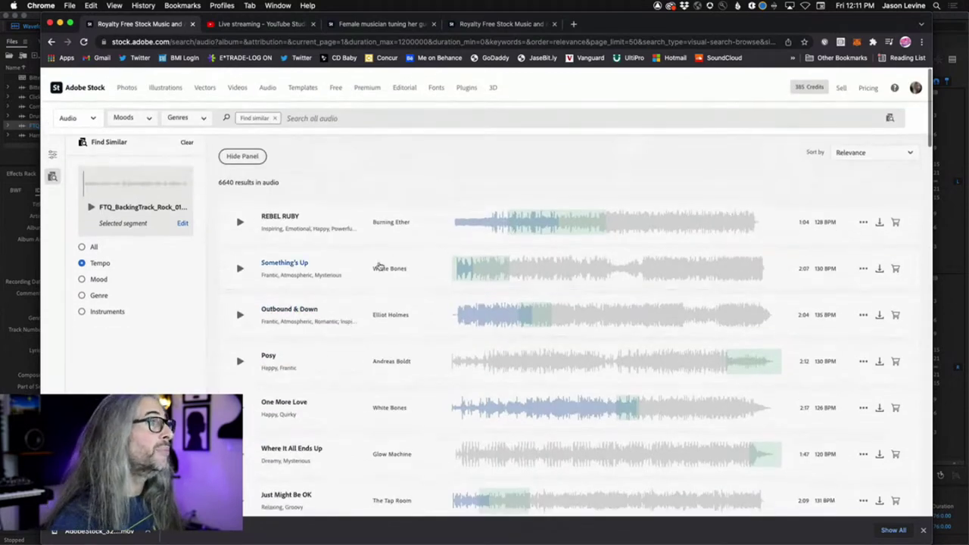
left_click(240, 218)
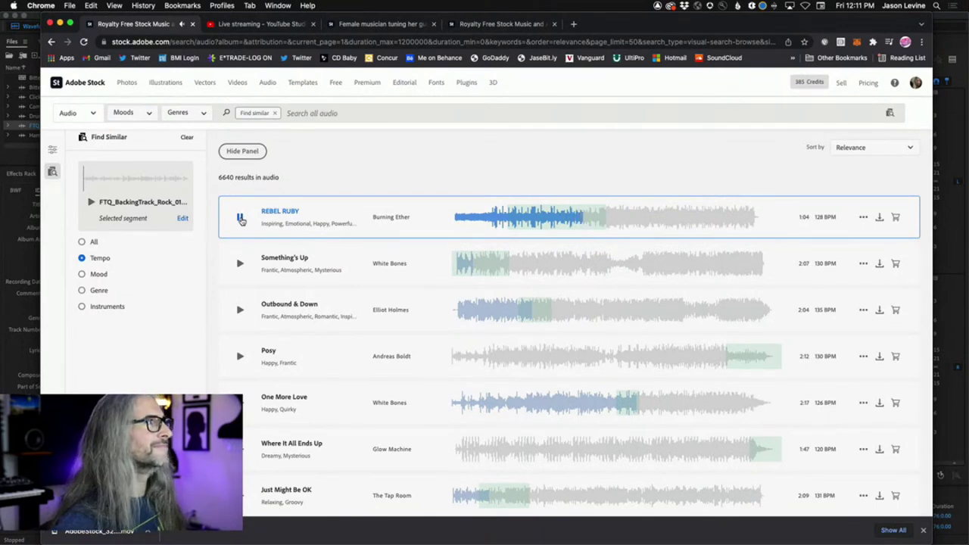
Compare REBEL RUBY with the uploaded FTQ backing track segment by playing both, and stop playback
left_click(240, 218)
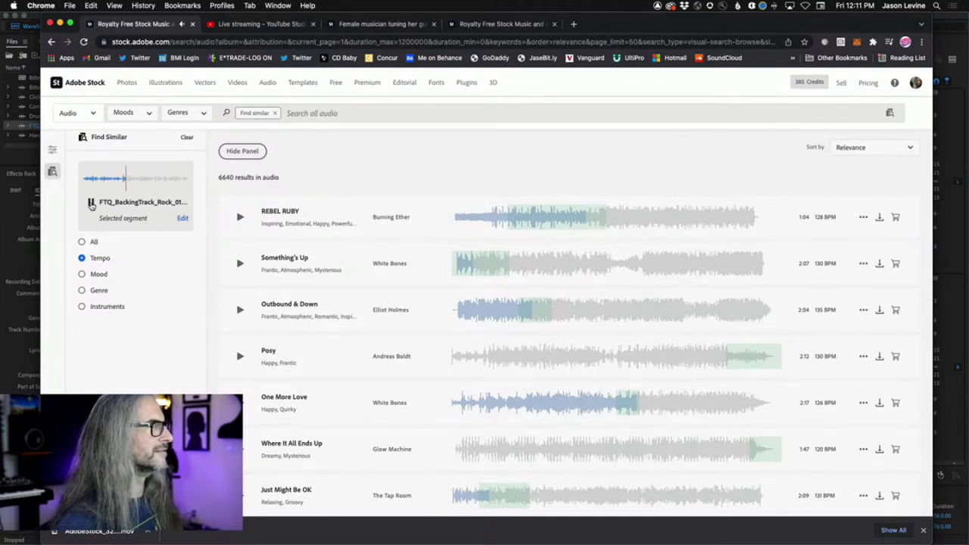
left_click(240, 218)
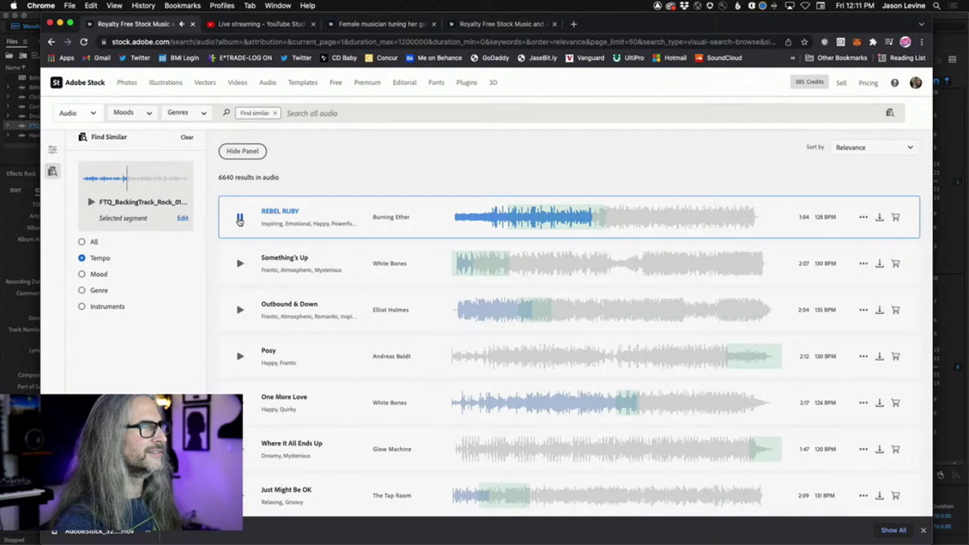
left_click(240, 219)
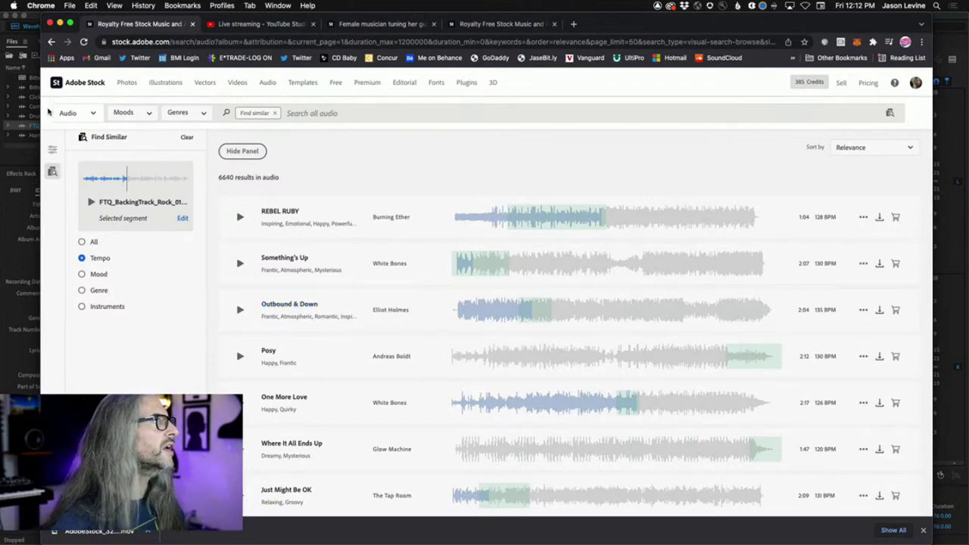
Look over the audio search filters, and clear the current Find similar search
left_click(51, 147)
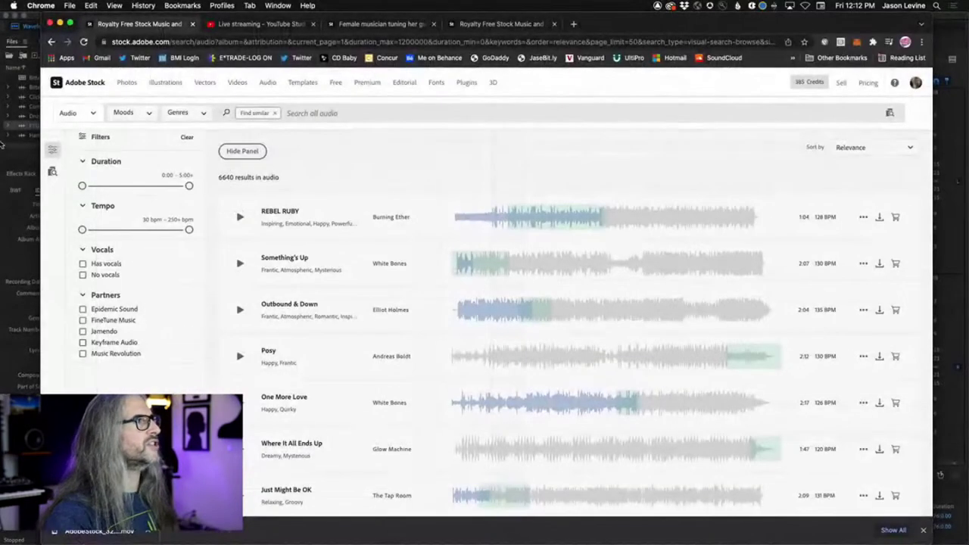
left_click(52, 149)
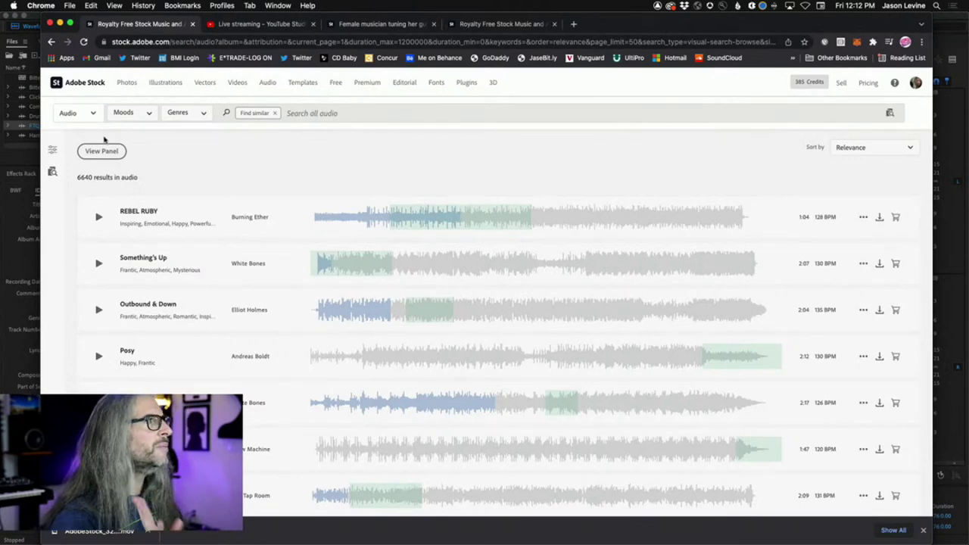
left_click(51, 41)
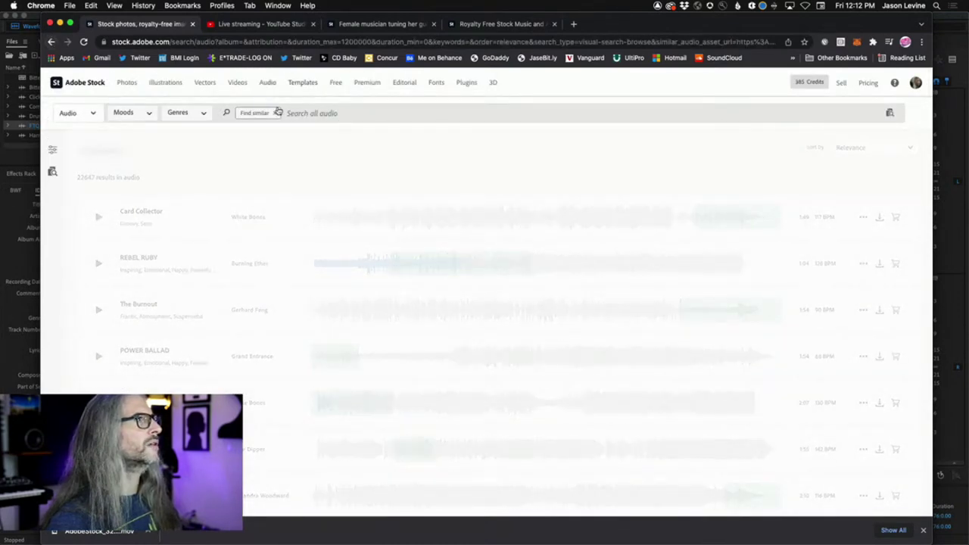
left_click(275, 113)
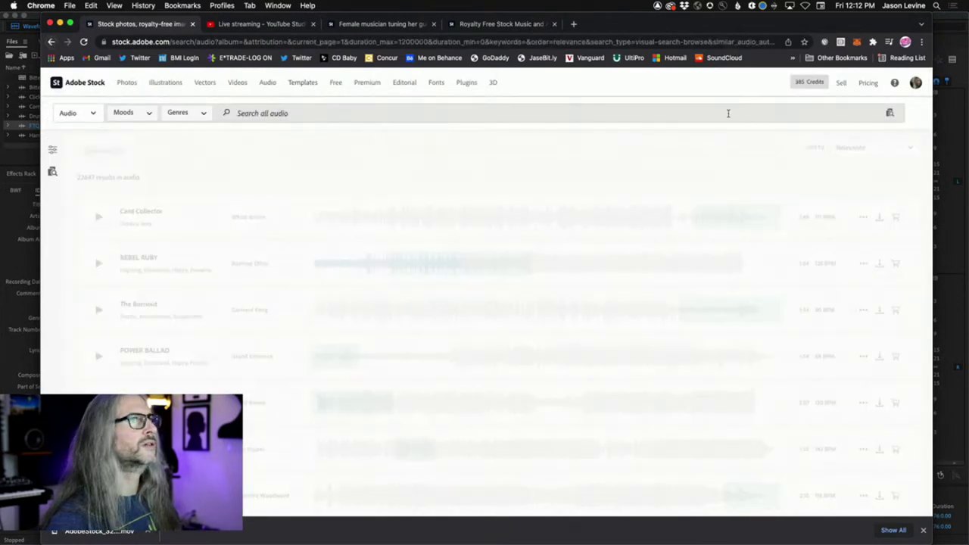
Upload BitterTaste-03a_ForStock_01.mp3 from the Desktop, preview its 00:00 to 00:08 segment and find similar tracks
left_click(892, 114)
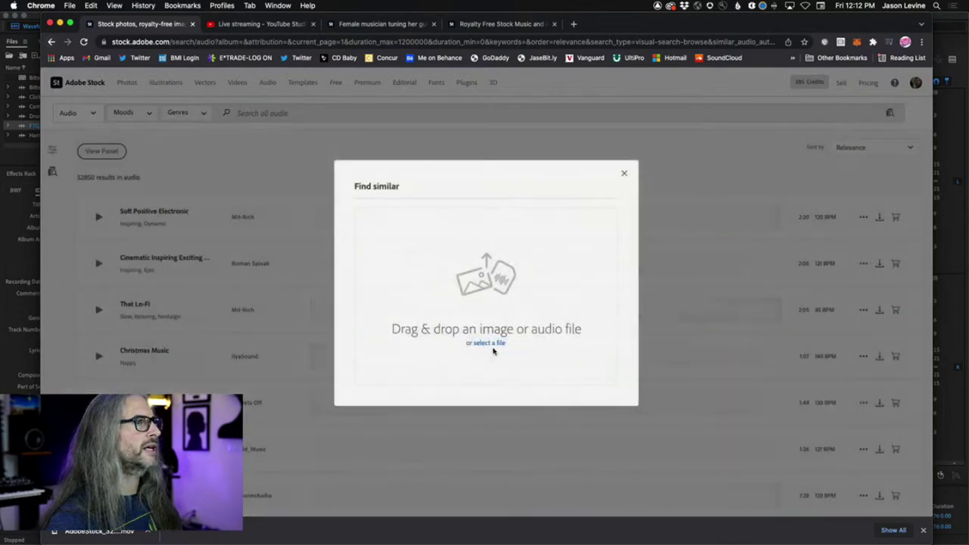
left_click(488, 344)
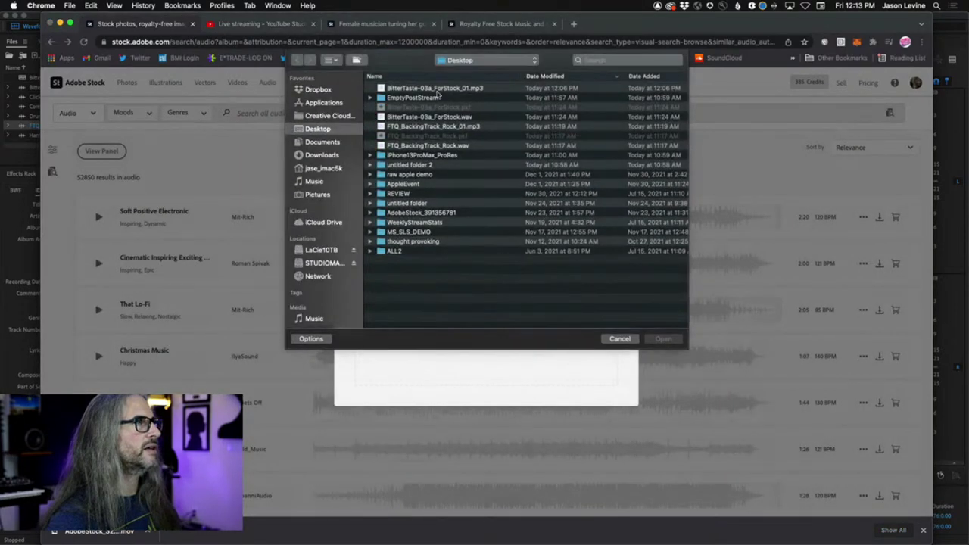
left_click(444, 91)
left_click(663, 340)
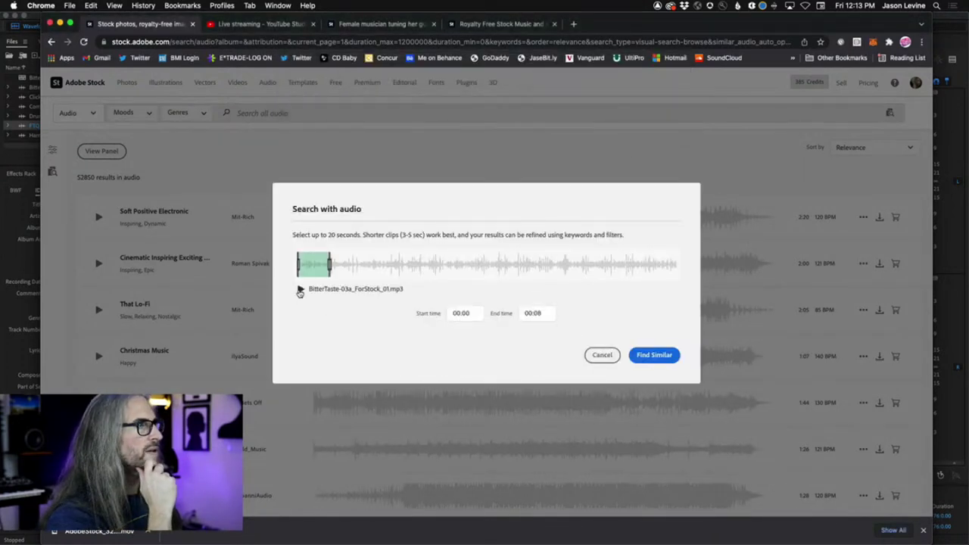
left_click(301, 289)
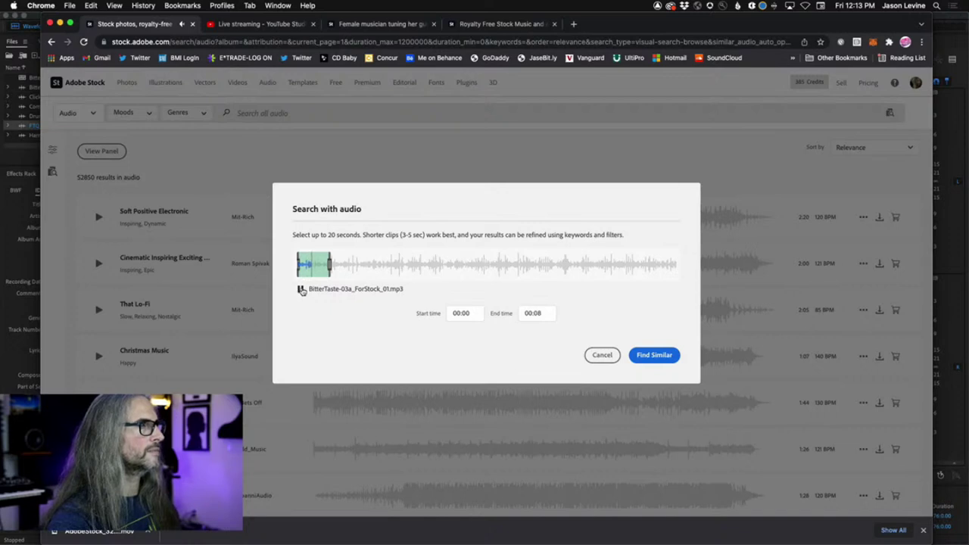
left_click(301, 289)
left_click(654, 355)
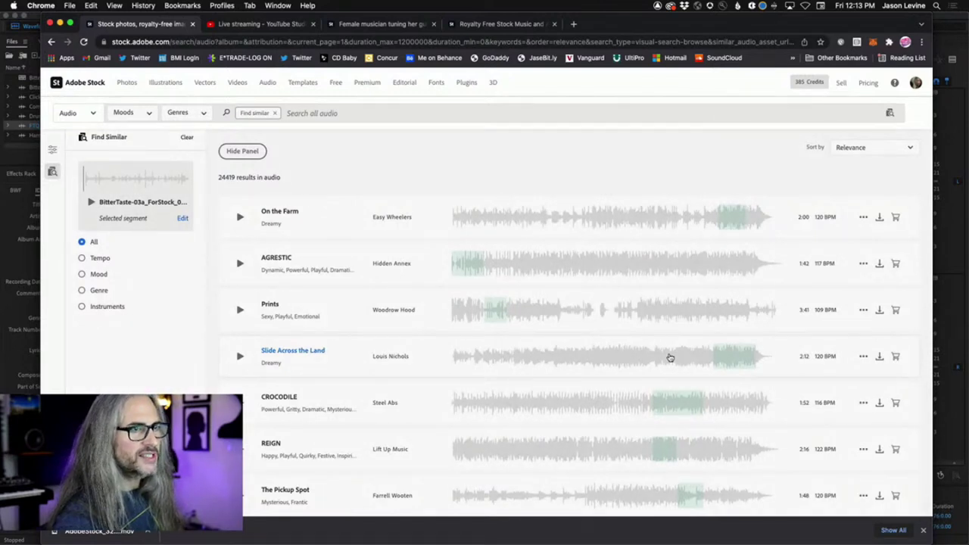
Preview the matching segments of On the Farm and Slide Across the Land
left_click(240, 220)
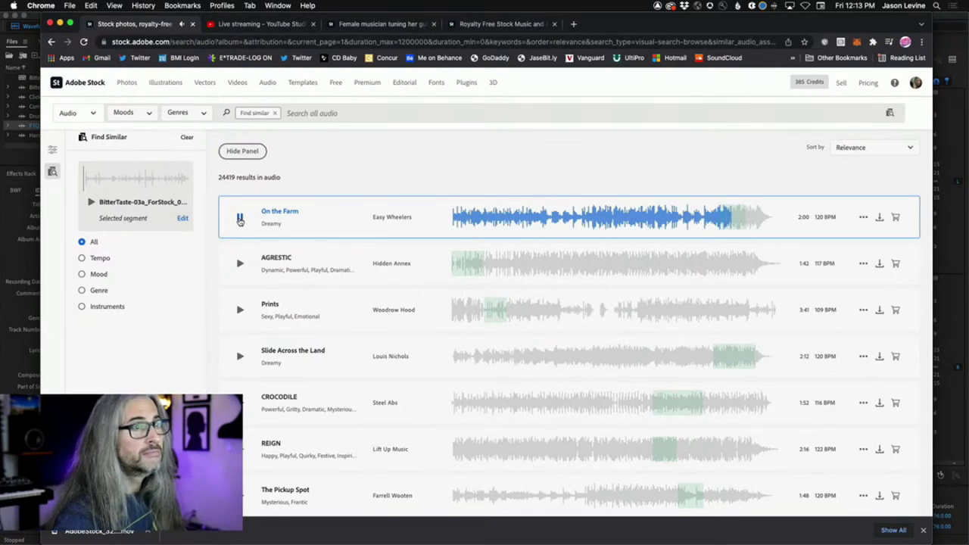
left_click(239, 220)
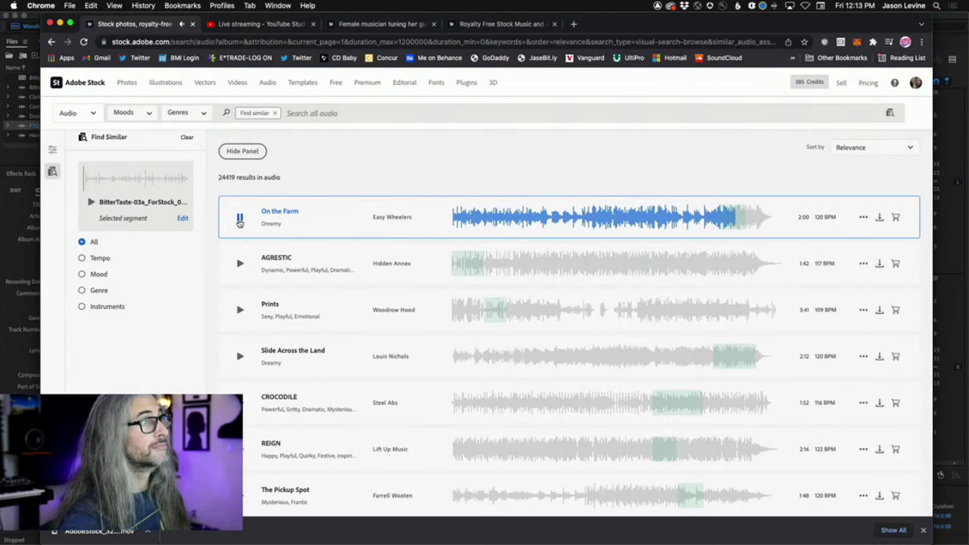
left_click(239, 356)
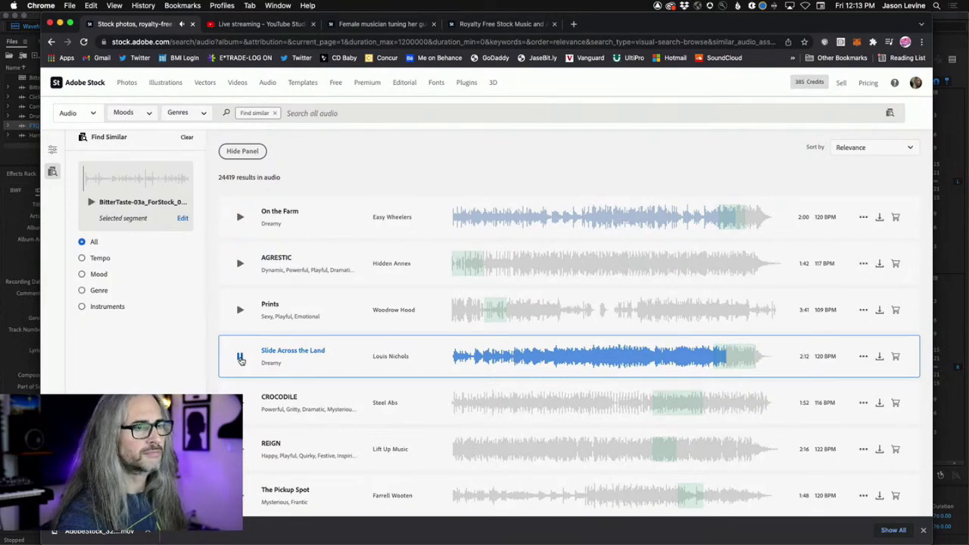
left_click(240, 357)
Preview REIGN and The Pickup Spot, and compare them with the uploaded BitterTaste segment
left_click(240, 449)
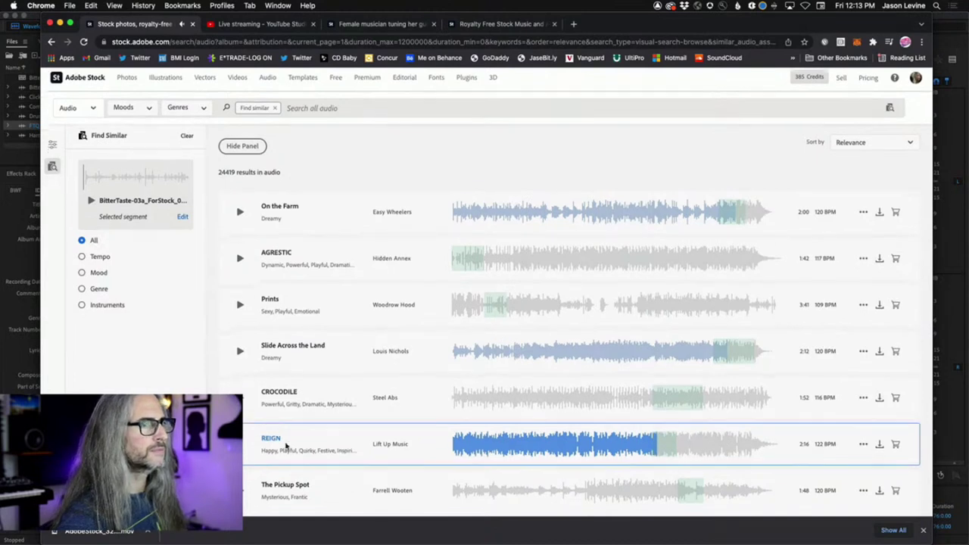
scroll(242, 453, "down", 2)
left_click(241, 425)
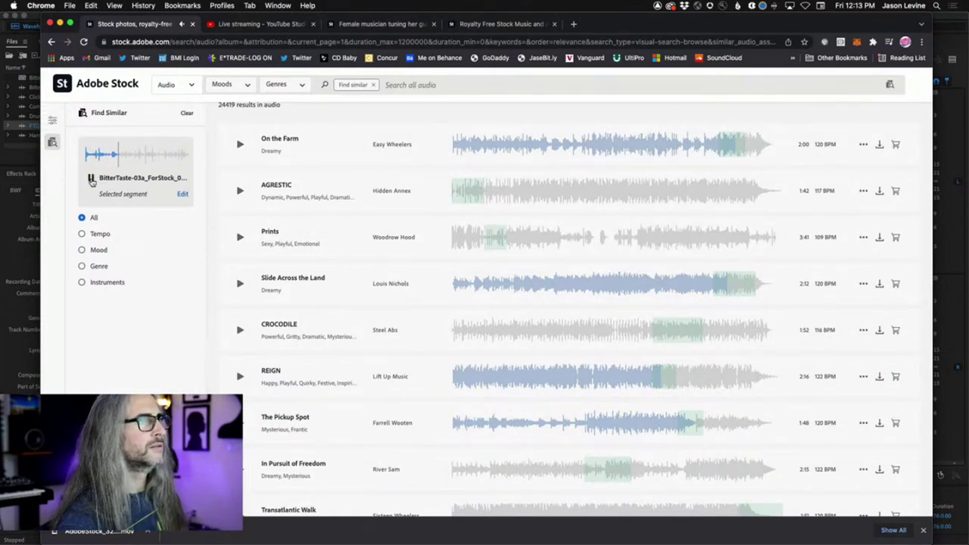
left_click(91, 179)
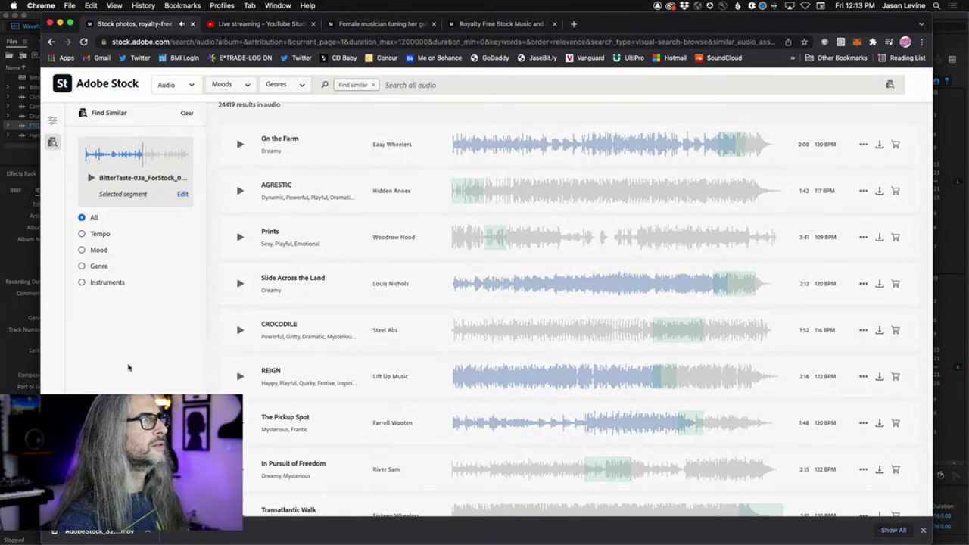
Match the similar tracks by Mood, and preview It's All in Here while checking its listed tempo
left_click(81, 250)
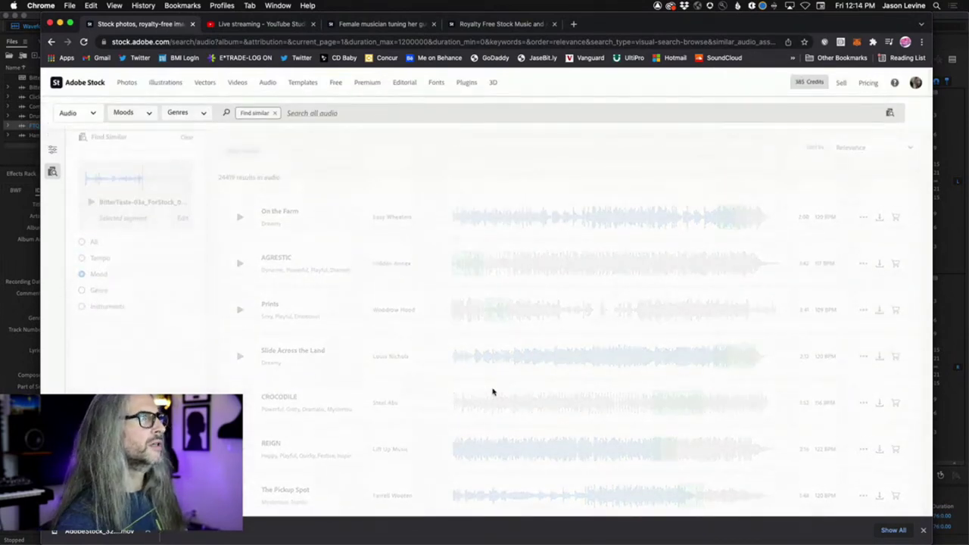
scroll(511, 428, "down", 5)
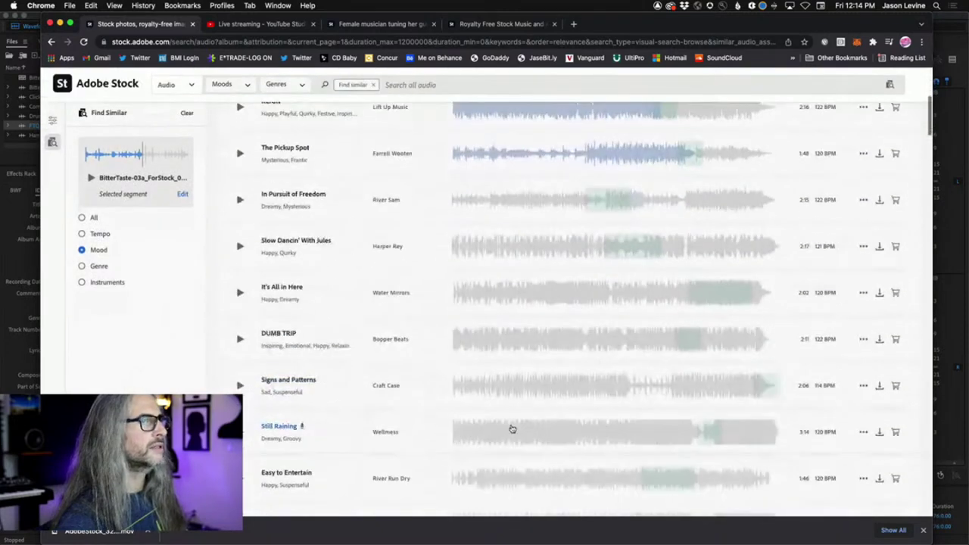
left_click(240, 293)
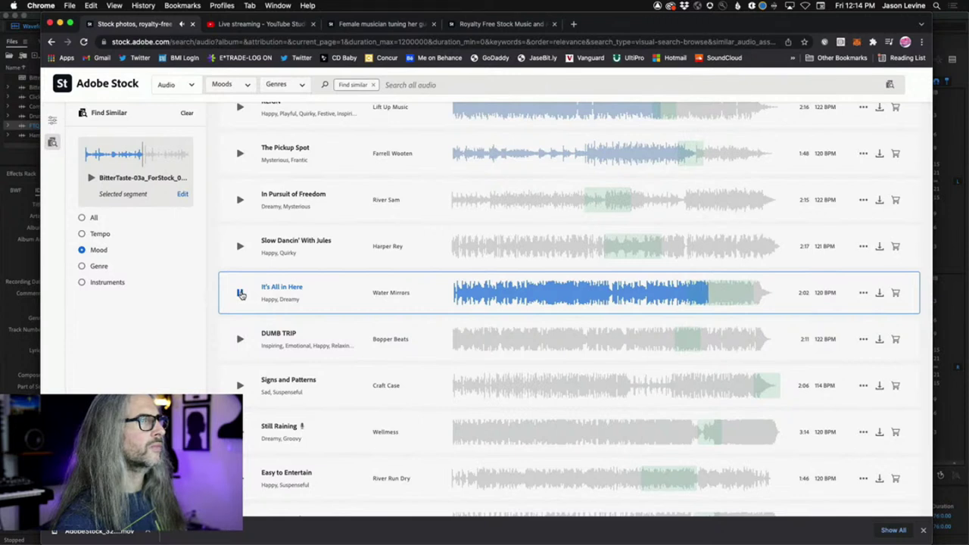
left_click(241, 294)
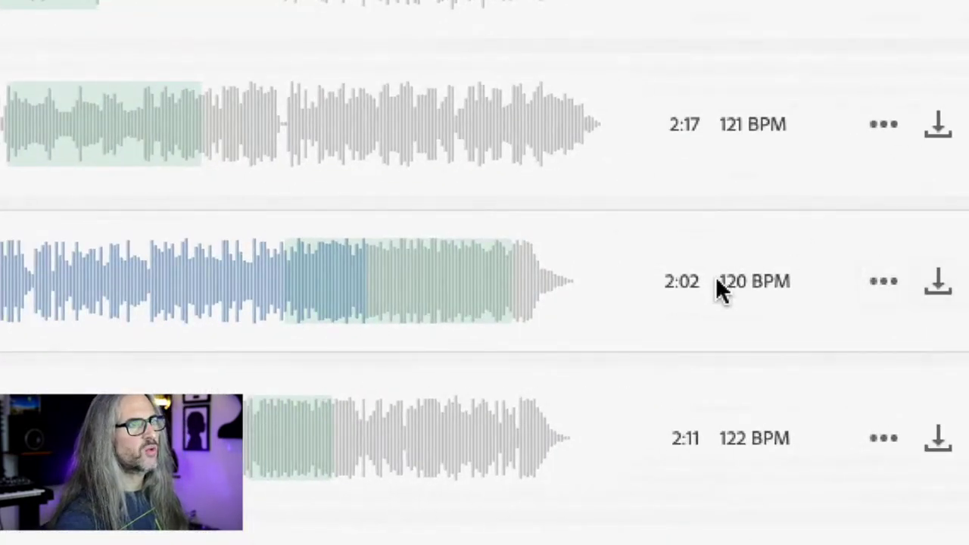
left_click_drag(722, 281, 791, 292)
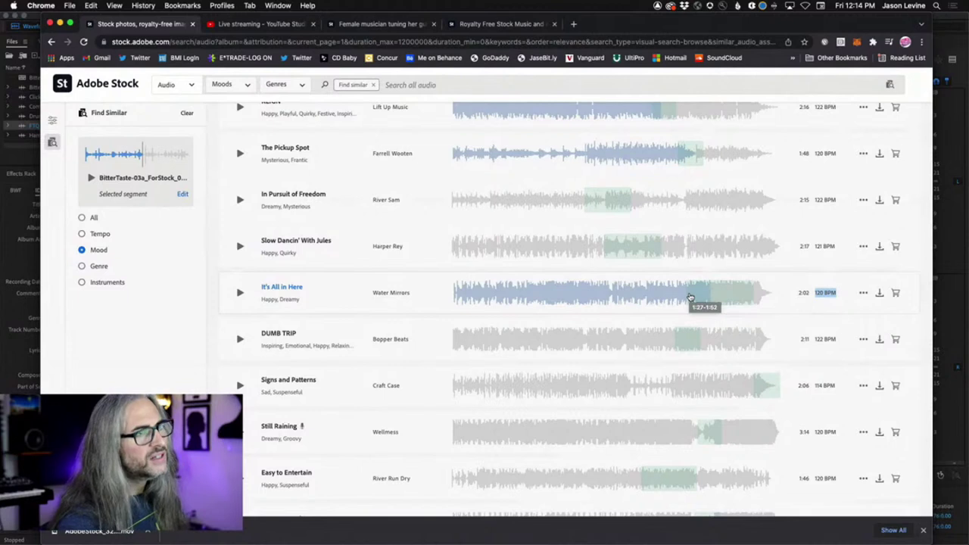
left_click(833, 307)
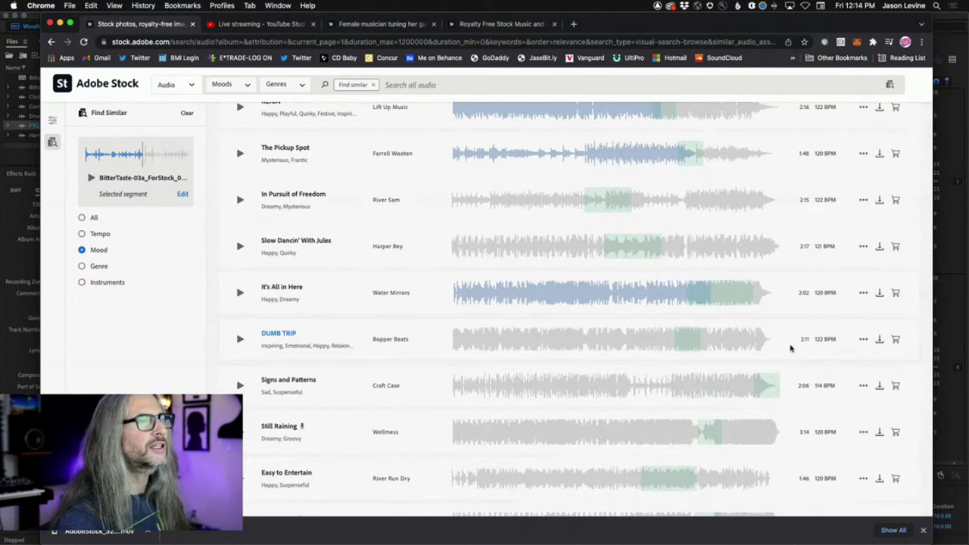
Preview Easy to Entertain and replay On the Farm from the mood-matched results, and stop playback
scroll(801, 424, "down", 1)
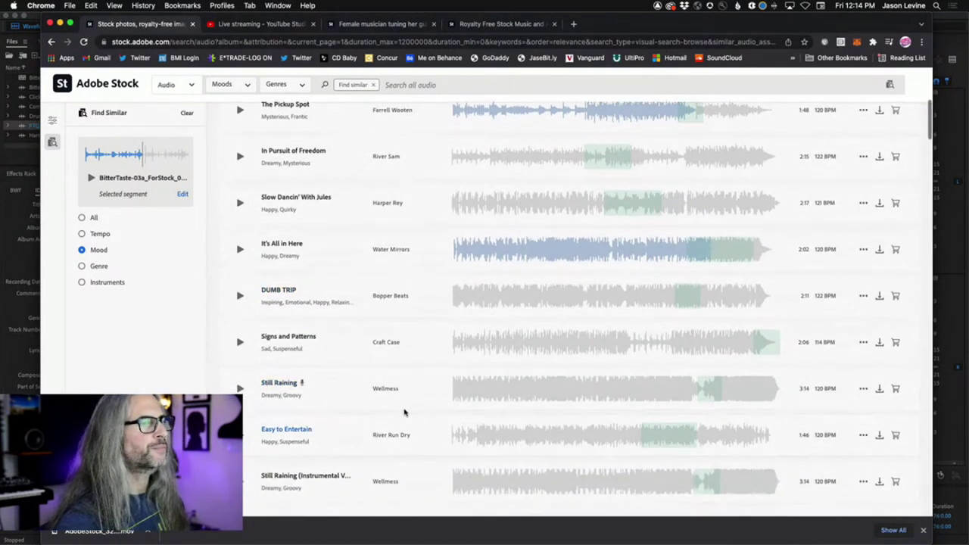
left_click(244, 440)
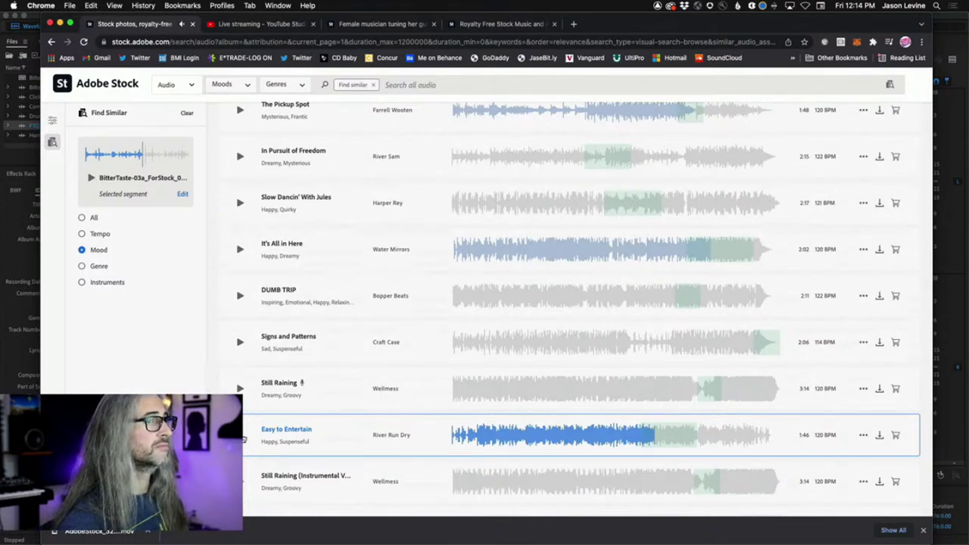
left_click(240, 435)
scroll(250, 340, "up", 5)
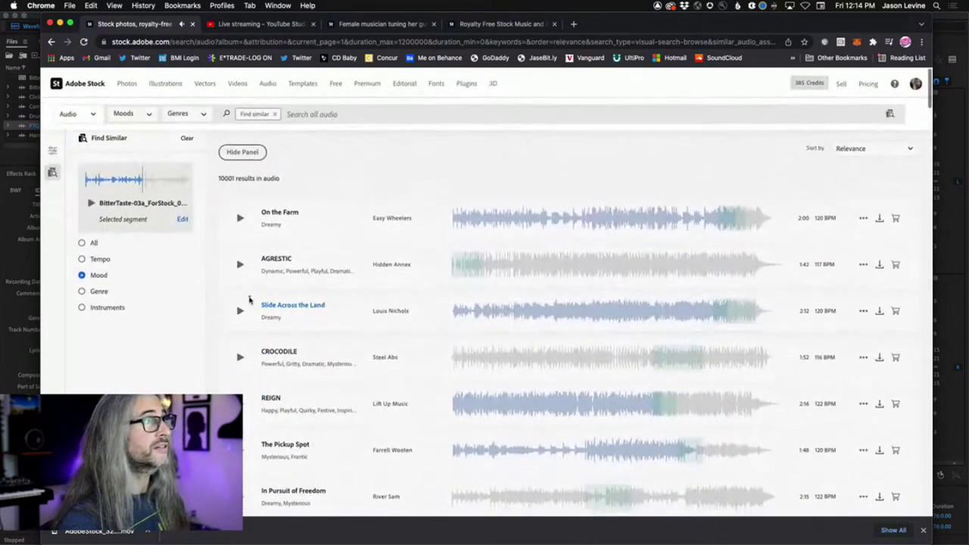
left_click(240, 218)
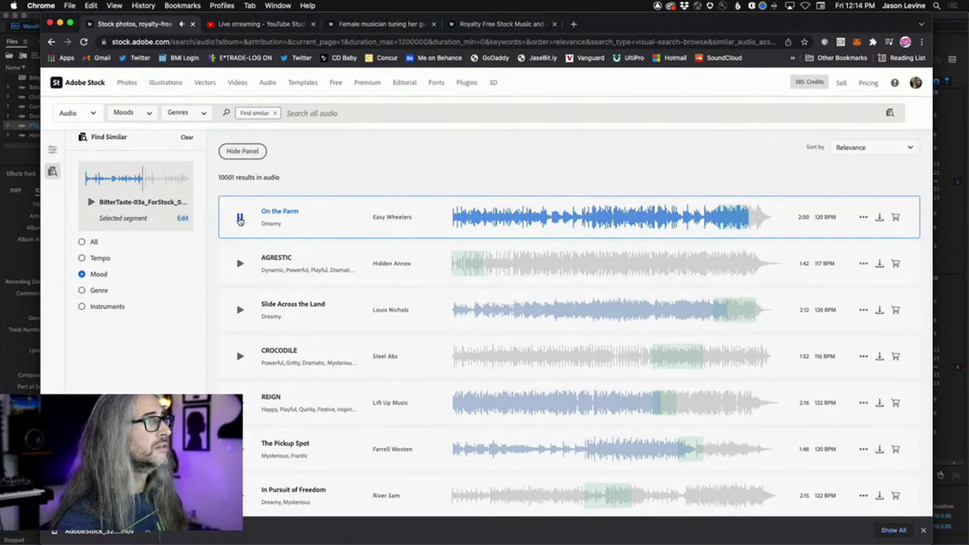
left_click(239, 218)
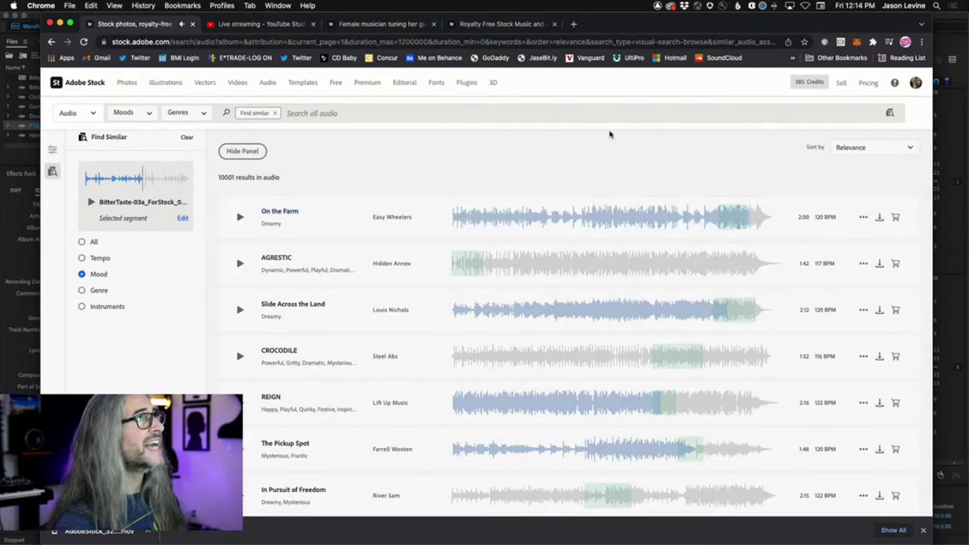
Switch to Premiere Pro and expand the Moods filters for Adobe Stock audio in Essential Sound
key("super+Tab")
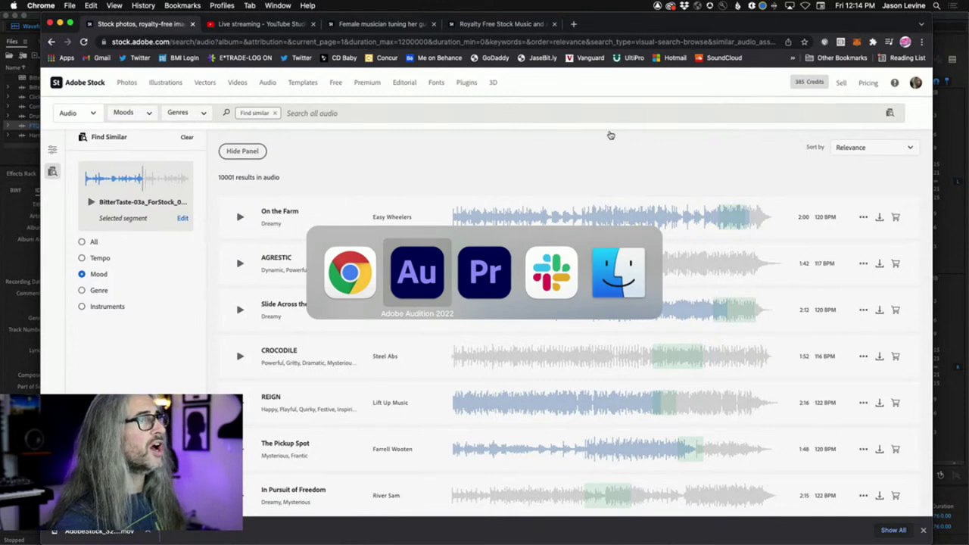
key("super+Tab")
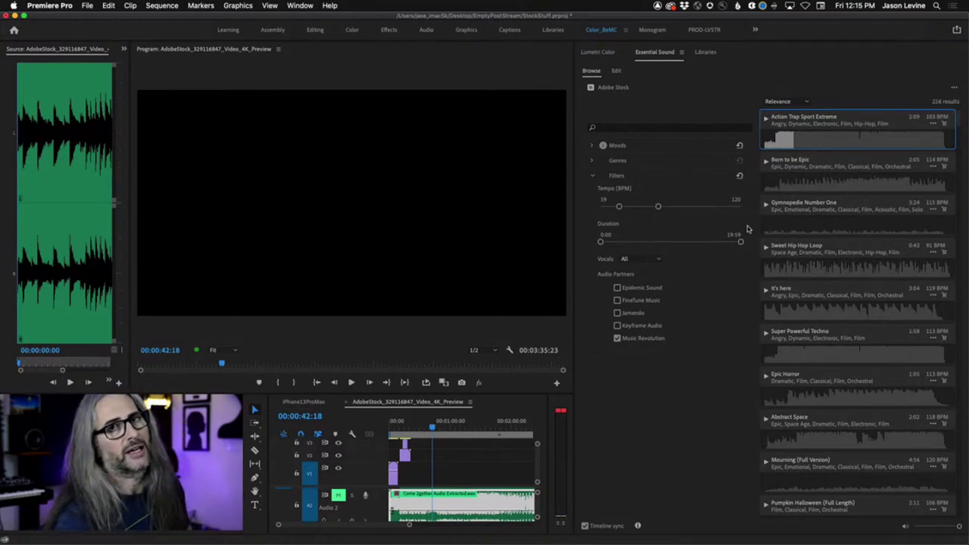
left_click(592, 145)
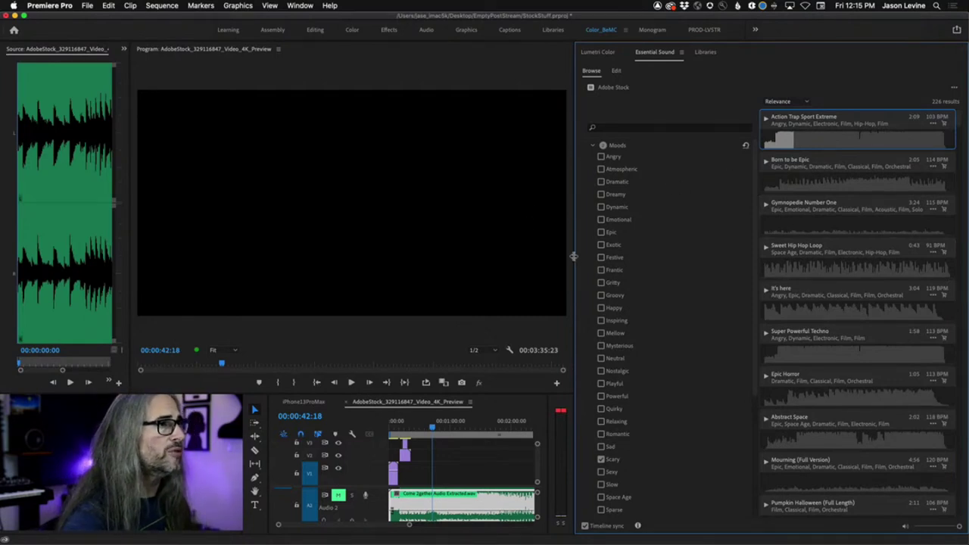
Open the iPhone13ProMax sequence, and resize the workspace to a narrower Essential Sound panel and a wider Source monitor
left_click_drag(576, 258, 805, 260)
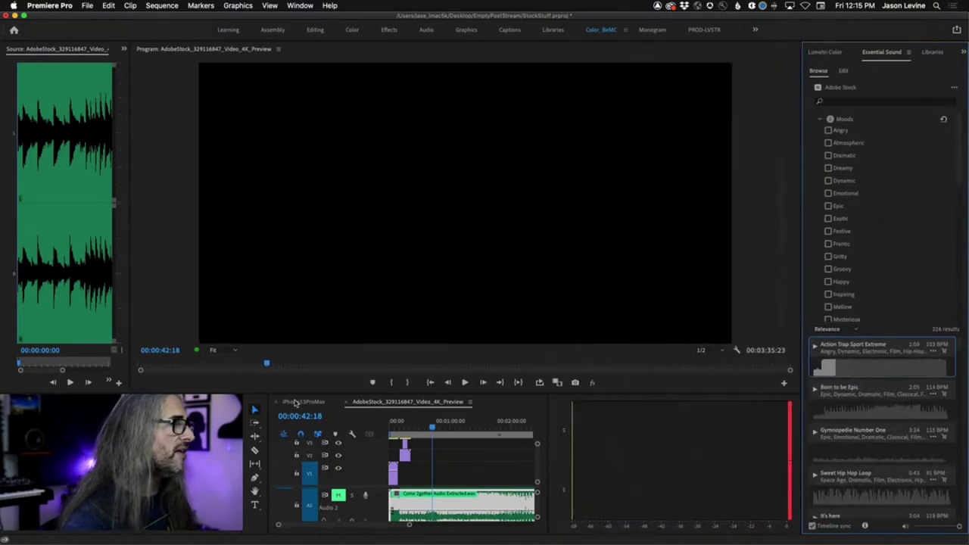
left_click(302, 402)
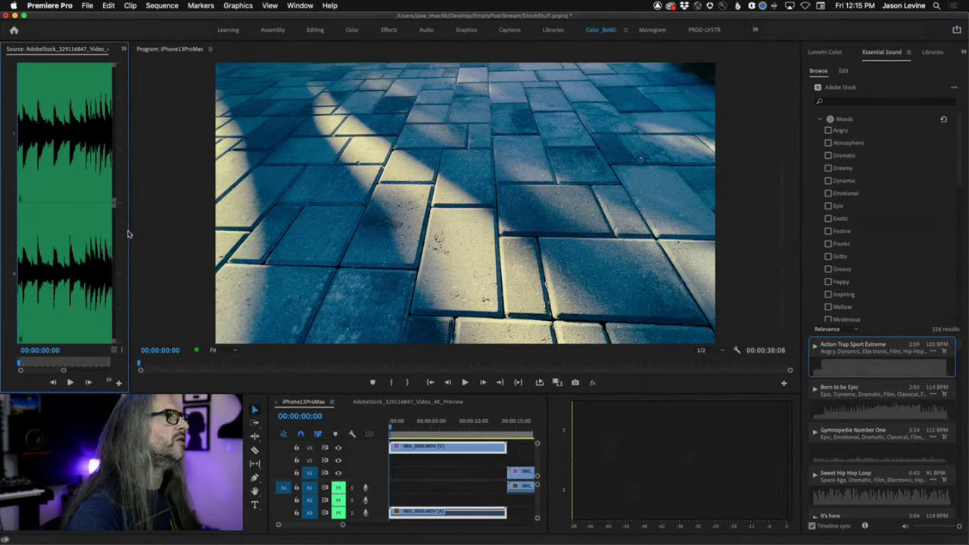
left_click_drag(128, 234, 226, 233)
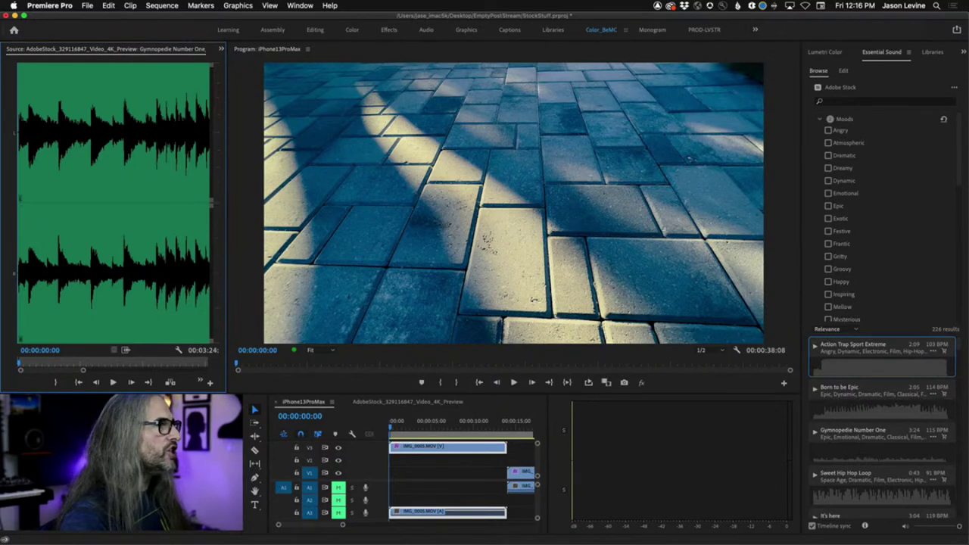
Show IMG_0002.MOV in the Source monitor, and widen the timeline area to fit all clips of the iPhone13ProMax sequence
key("shift+1")
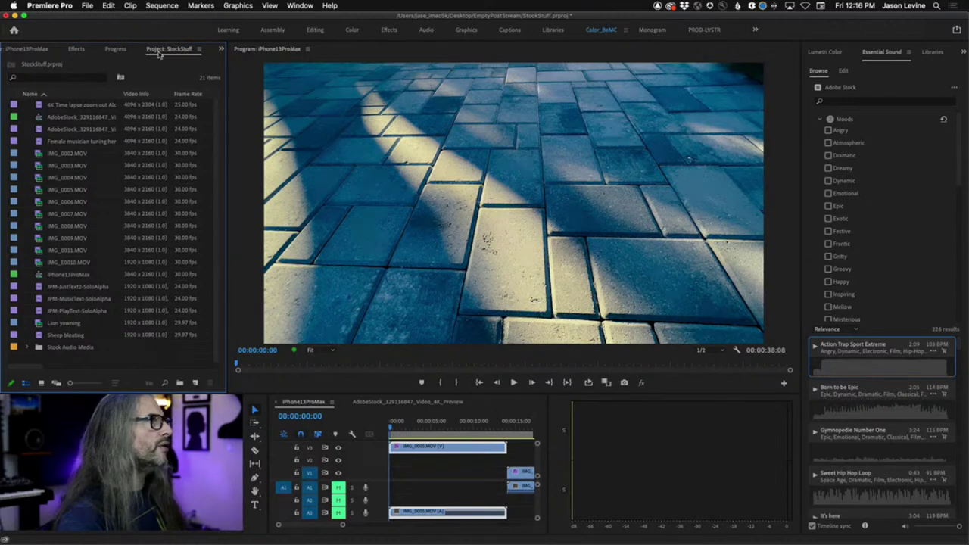
key("super+w")
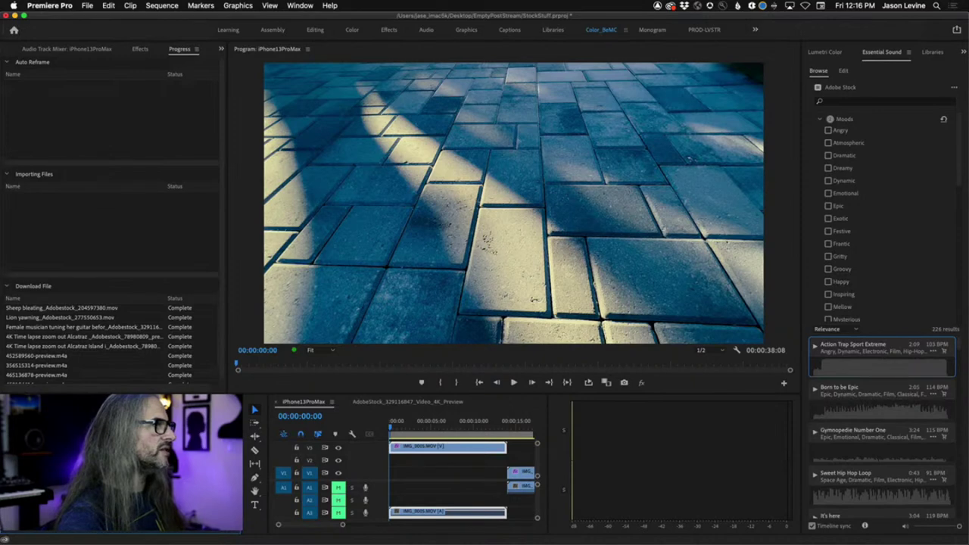
key("shift+2")
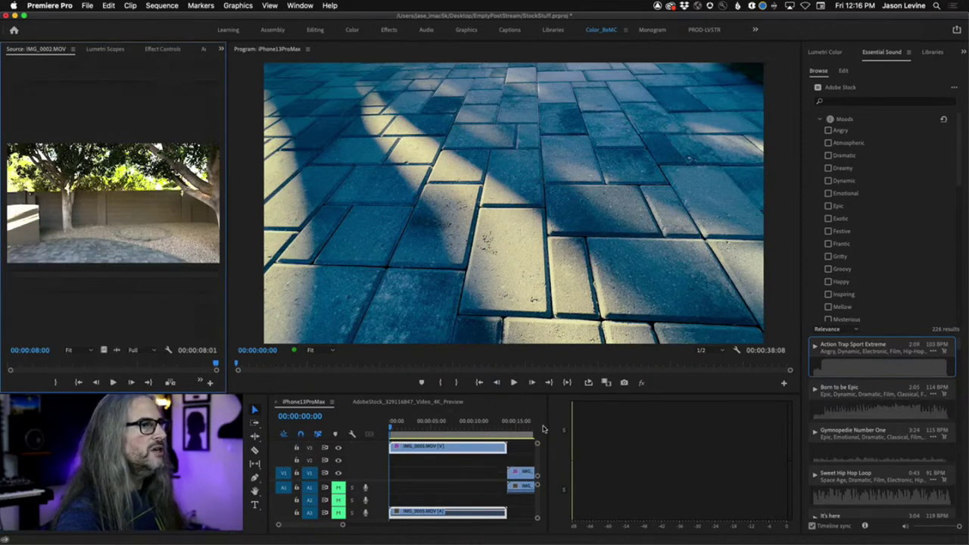
left_click_drag(550, 429, 742, 430)
mouse_move(617, 394)
left_mouse_down()
mouse_move(618, 432)
mouse_move(618, 390)
left_mouse_up()
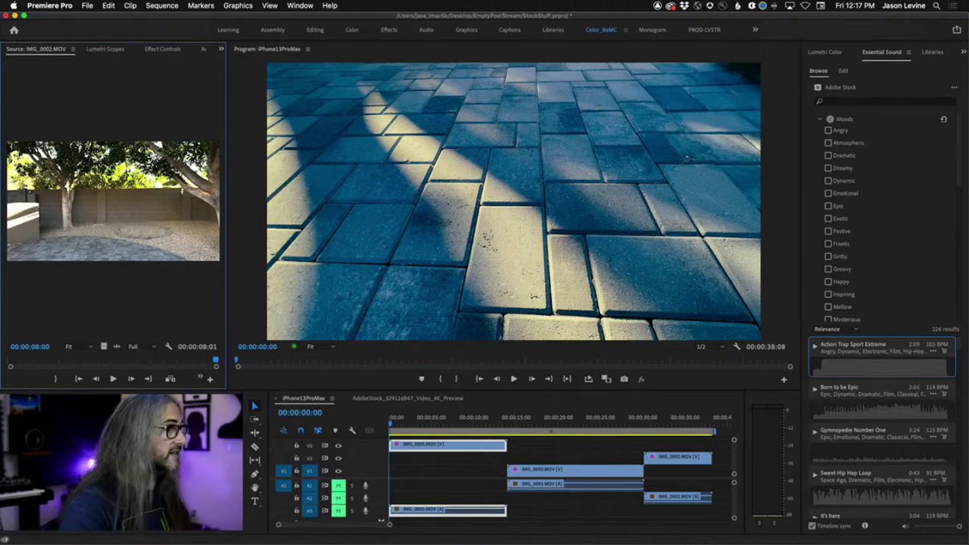
Examine the file properties of IMG_0002.MOV in the project, including its color space and video compressor, and close them
key("shift+1")
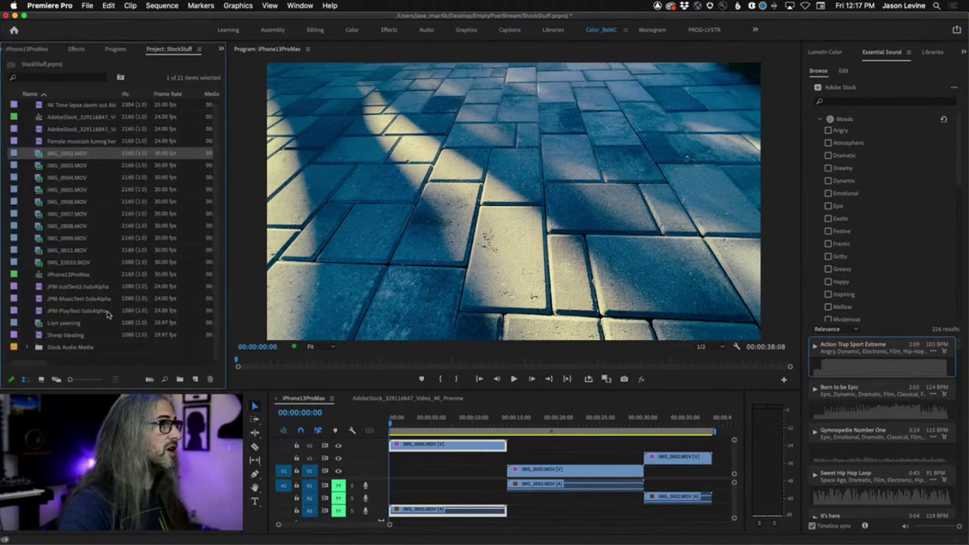
right_click(41, 154)
left_click(72, 124)
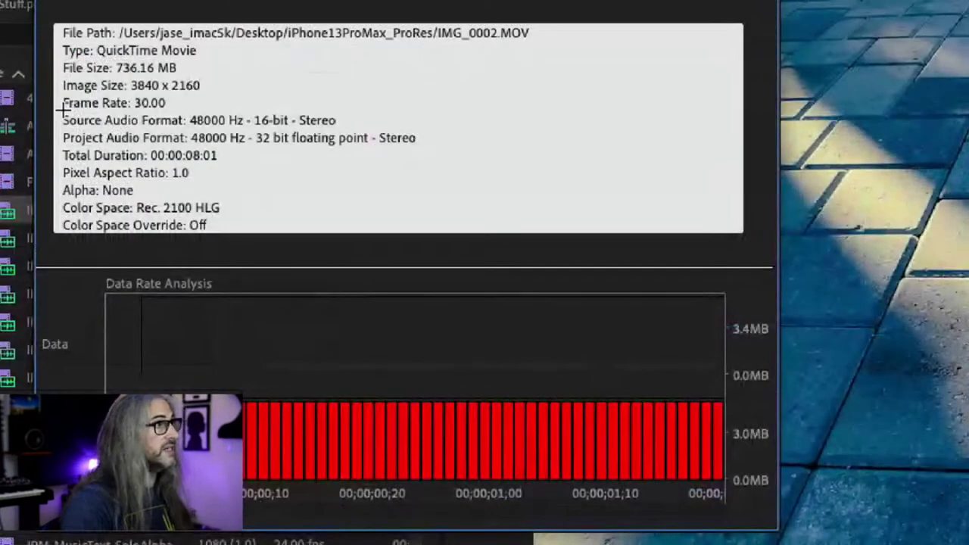
scroll(75, 121, "down", 1)
scroll(91, 136, "down", 3)
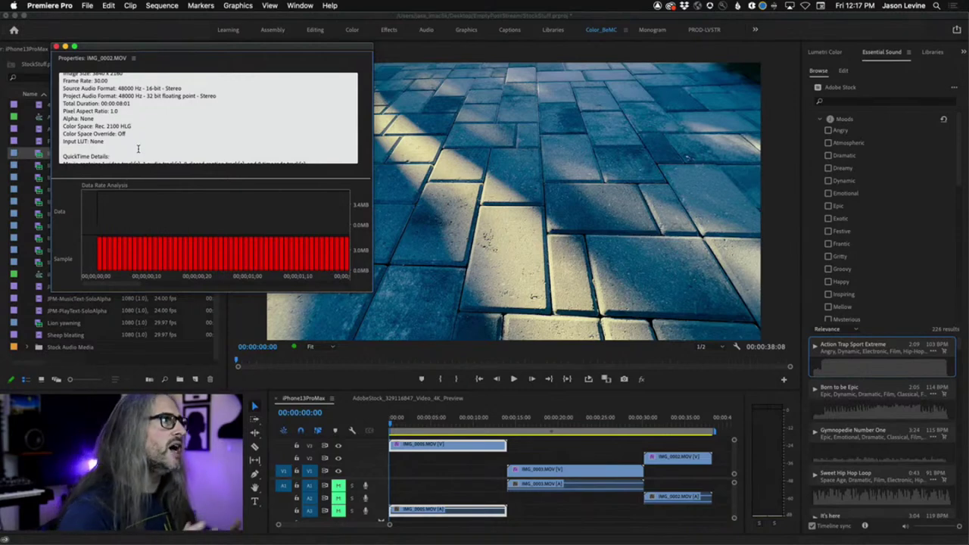
scroll(126, 136, "down", 10)
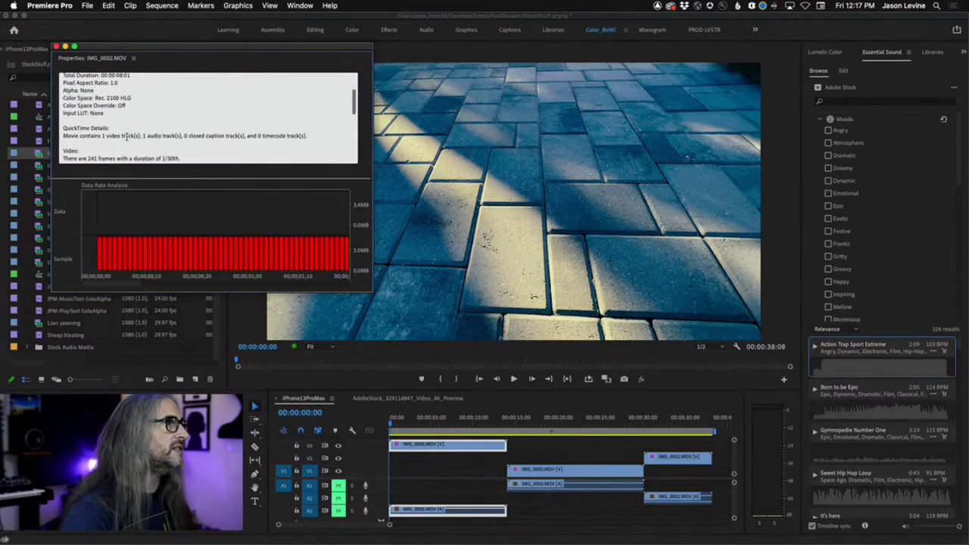
scroll(126, 136, "down", 1)
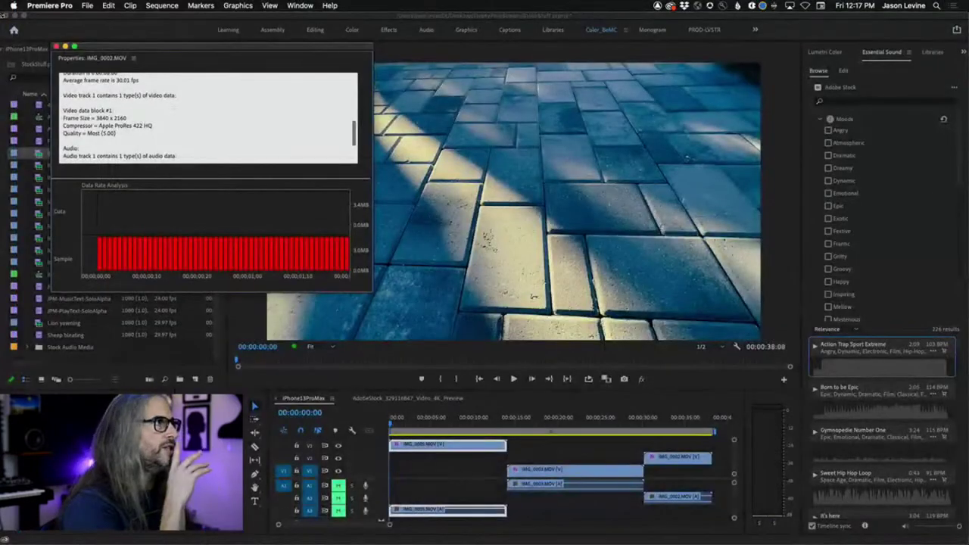
left_click(55, 47)
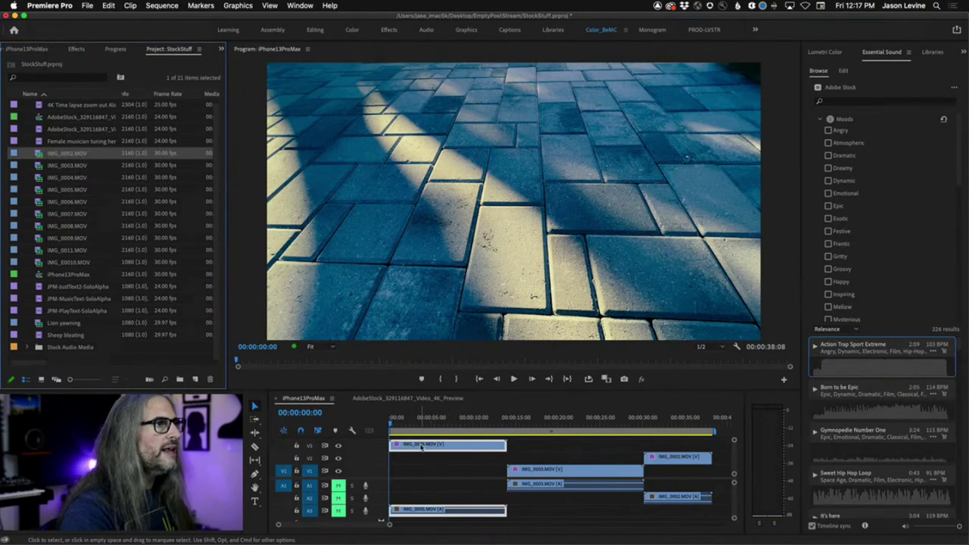
Park the playhead at the start of the IMG_0003.MOV clip, at 00:00:14:02, and display the Lumetri Scopes
left_click_drag(504, 425, 524, 426)
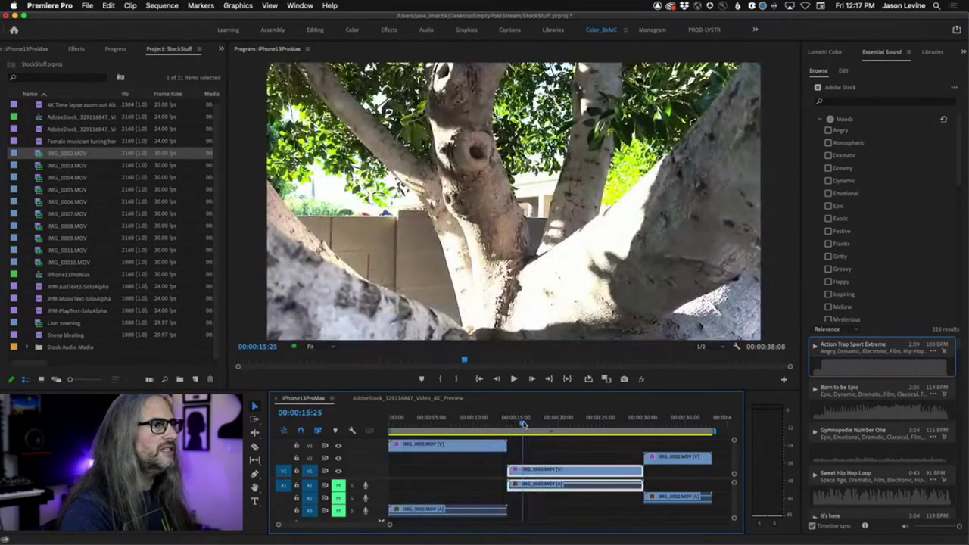
key("Up")
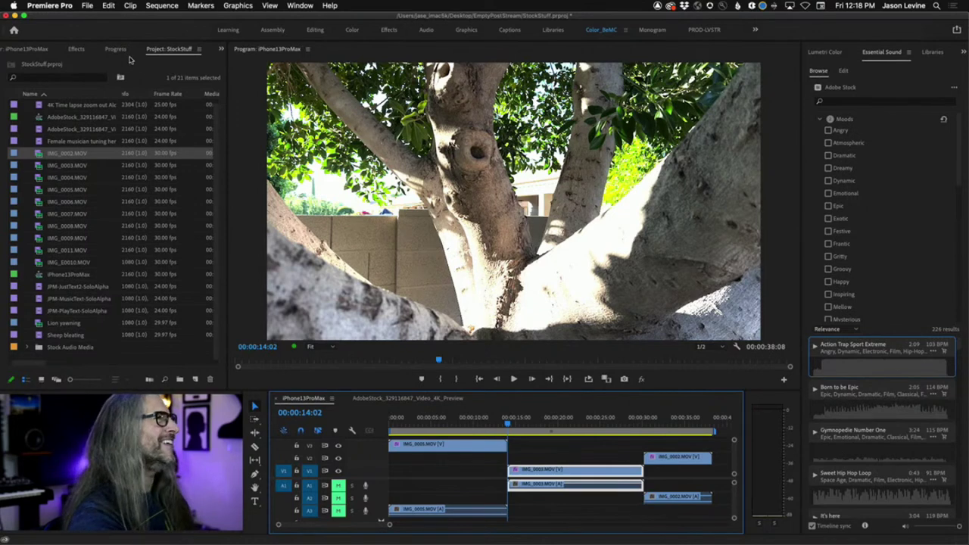
left_click(222, 51)
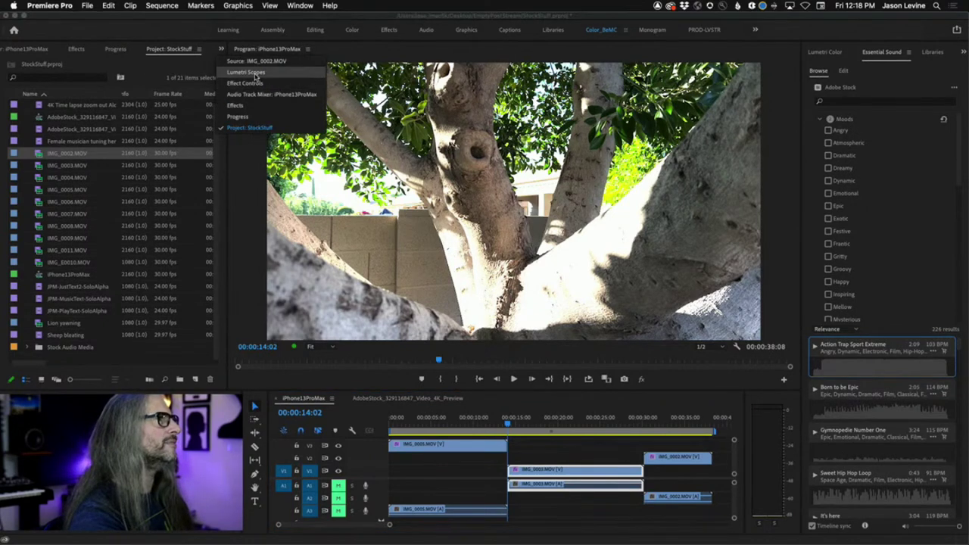
left_click(256, 76)
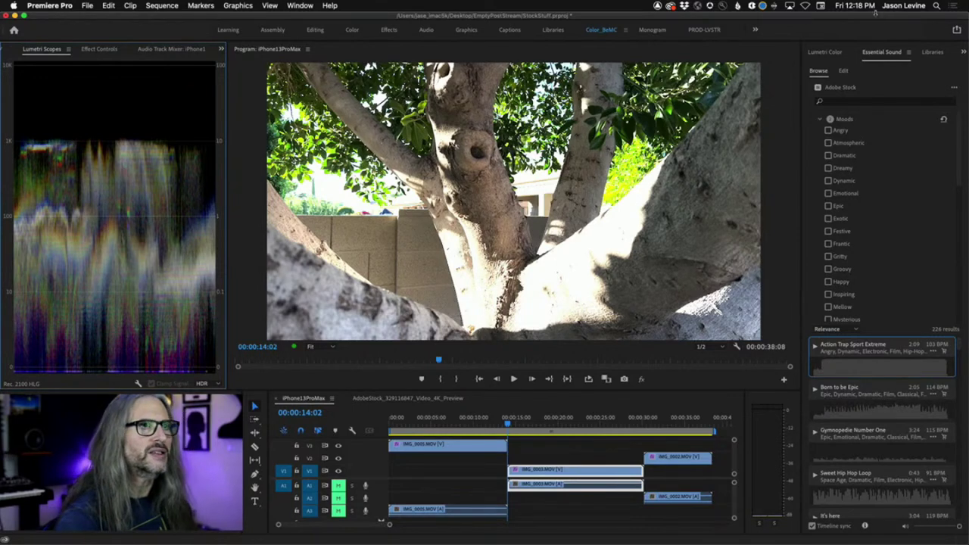
Lower the IMG_0003.MOV clip's Lumetri exposure to -1.5, and compare the picture with the correction bypassed
left_click(824, 52)
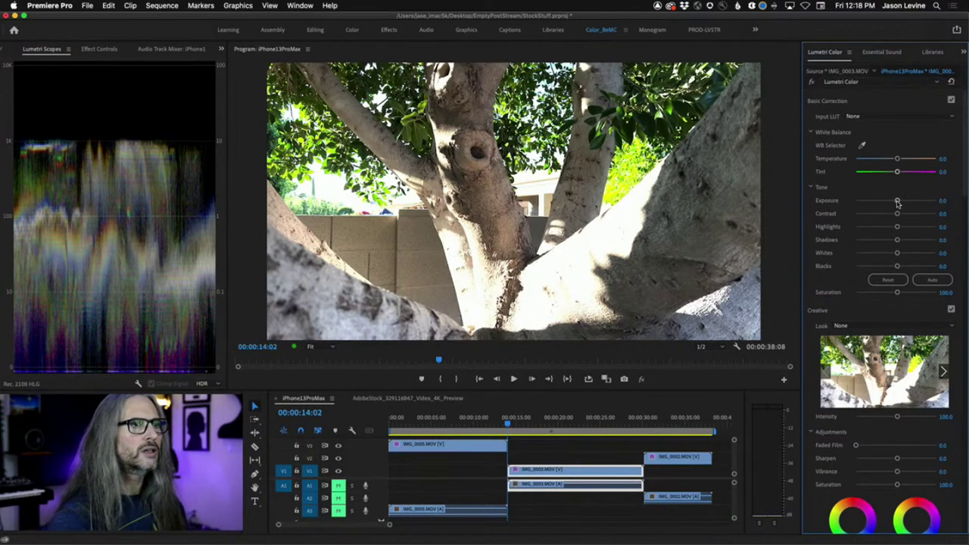
left_click_drag(897, 202, 884, 201)
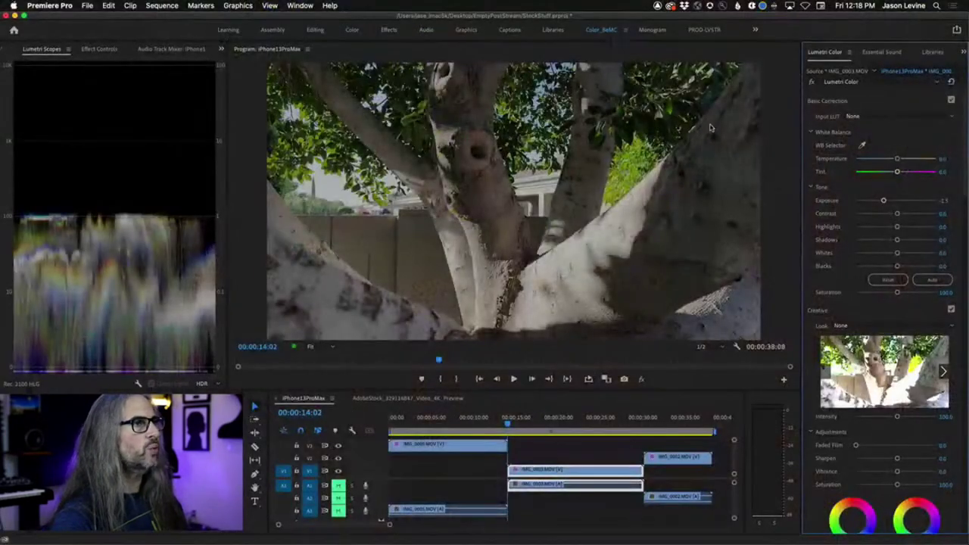
left_click(811, 81)
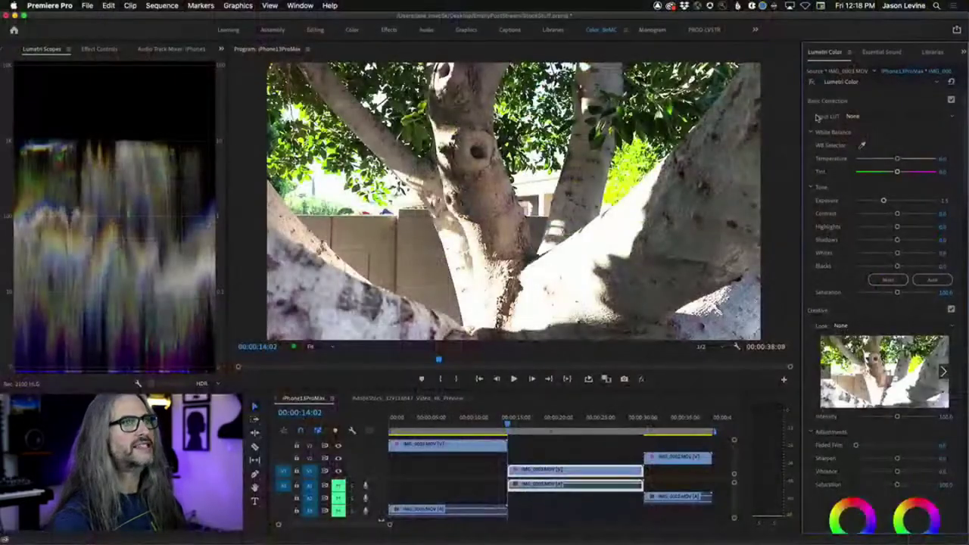
left_click(812, 81)
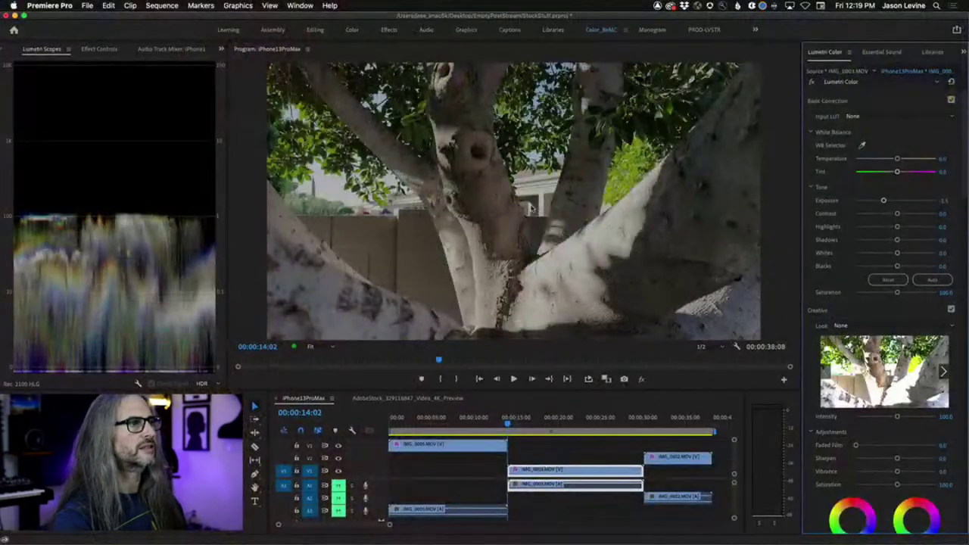
Lower the exposure of the IMG_0002.MOV clip at 00:00:30:07 to -1.4, and toggle the Lumetri bypass to compare the picture
left_click(656, 425)
left_click_drag(657, 424, 644, 425)
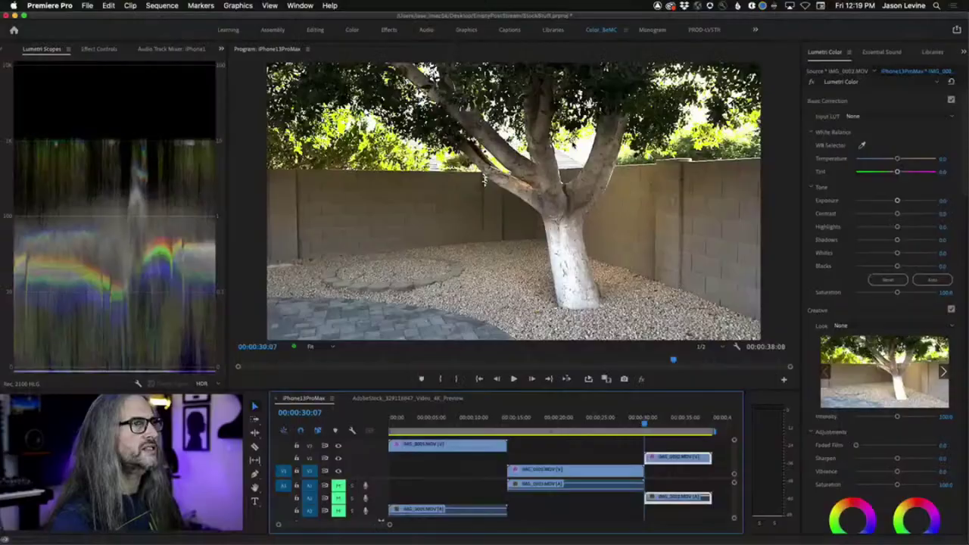
left_click_drag(898, 201, 882, 200)
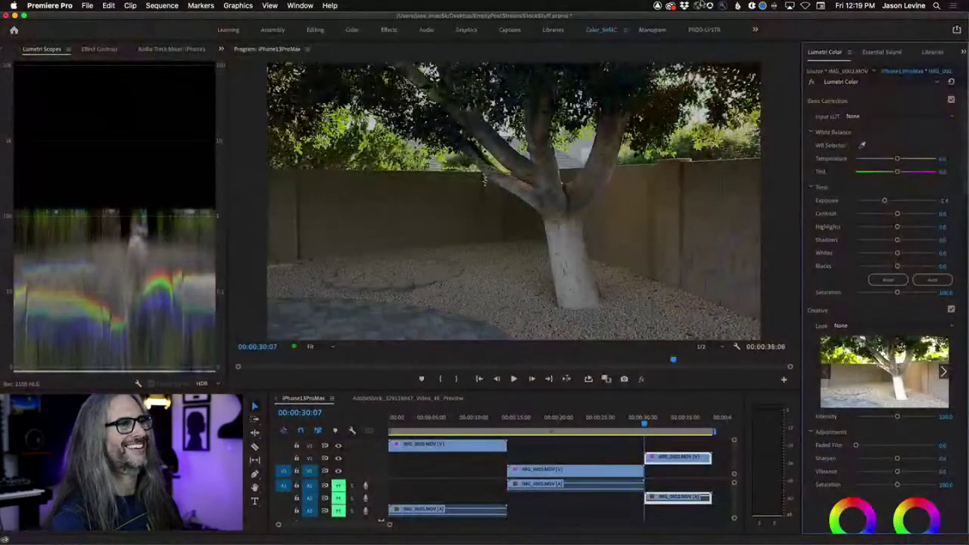
left_click(814, 82)
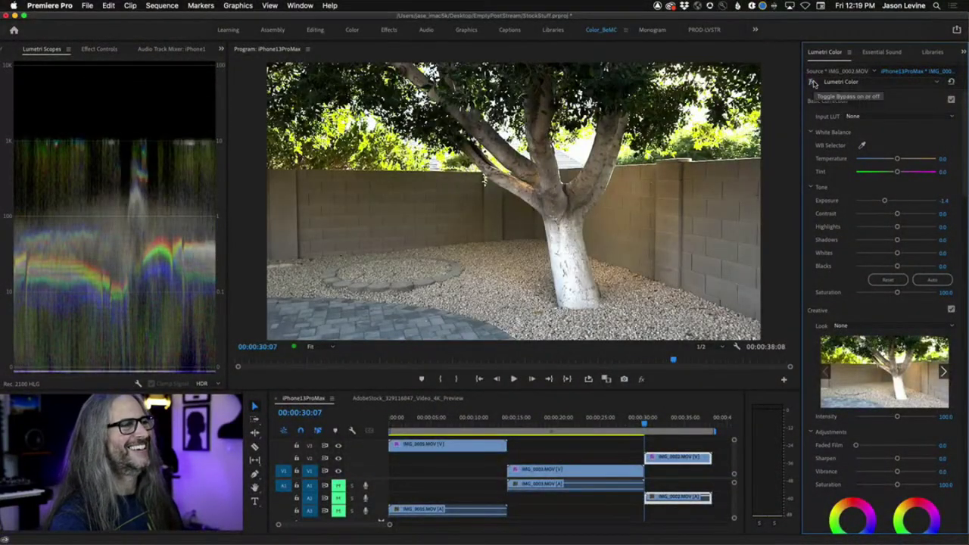
left_click(814, 82)
left_click(814, 82)
left_click(814, 82)
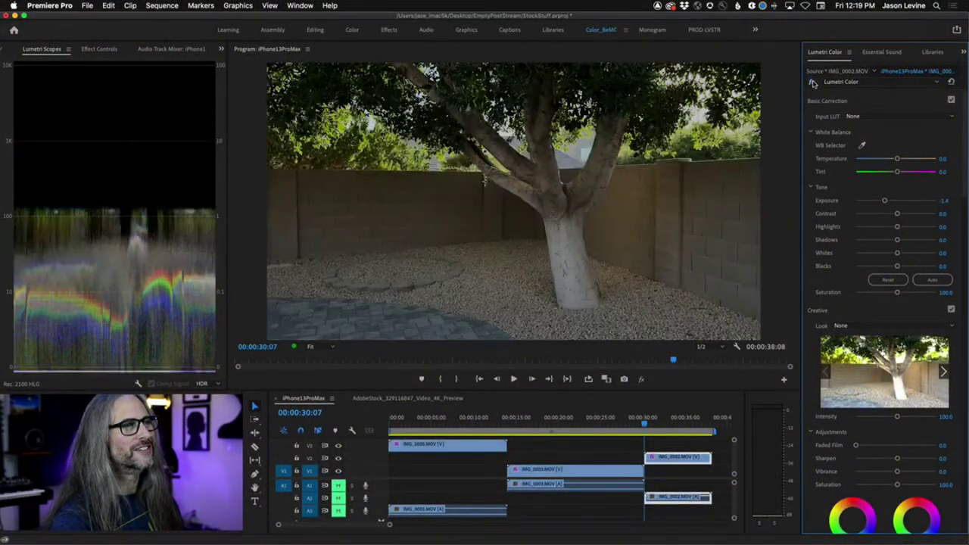
left_click(814, 82)
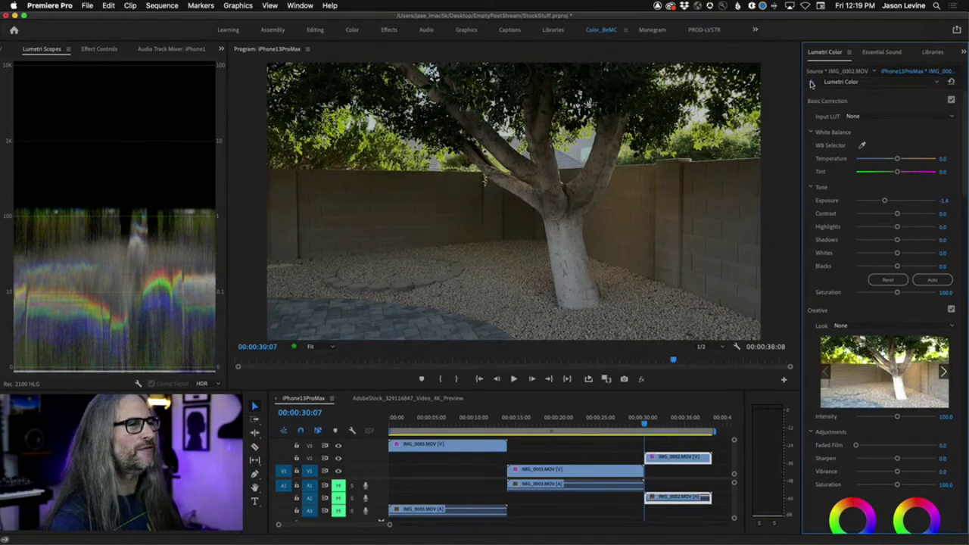
Return to the start of the sequence, and compare the IMG_0005.MOV clip with and without its Lumetri grade
left_click(471, 425)
left_click_drag(471, 425, 390, 424)
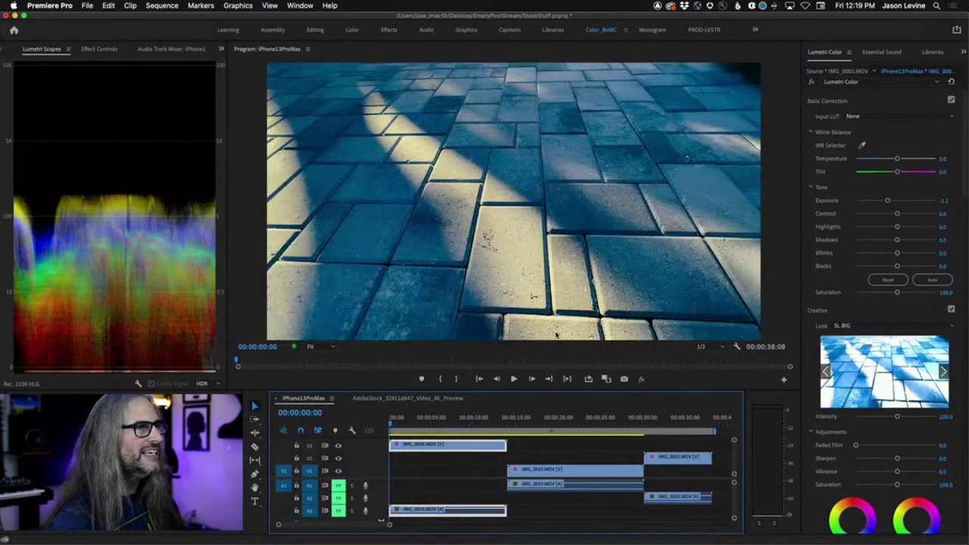
left_click(814, 82)
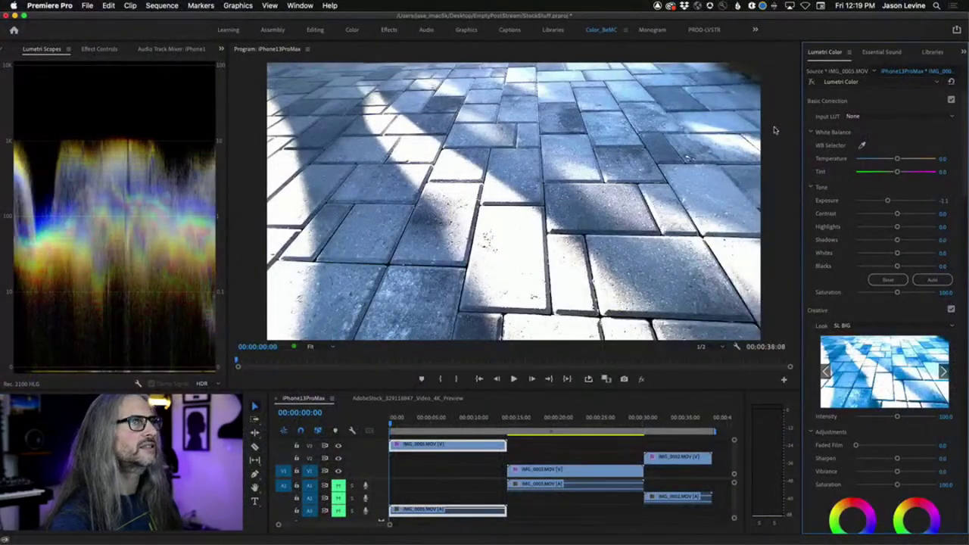
left_click(813, 82)
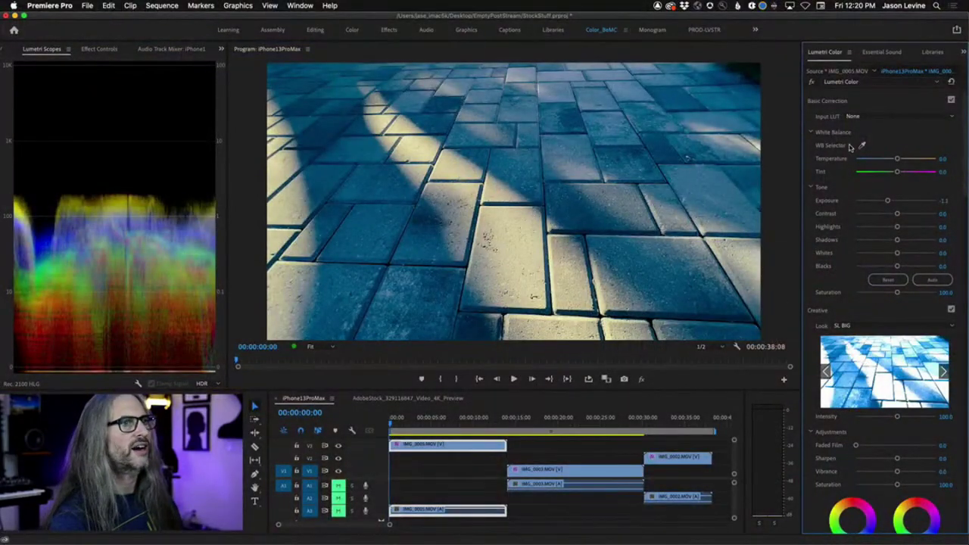
Warm the IMG_0005.MOV clip to temperature 17.0 and reduce its SL BIG look intensity to 65.4 while playing through it
left_click_drag(898, 161, 902, 160)
key("space")
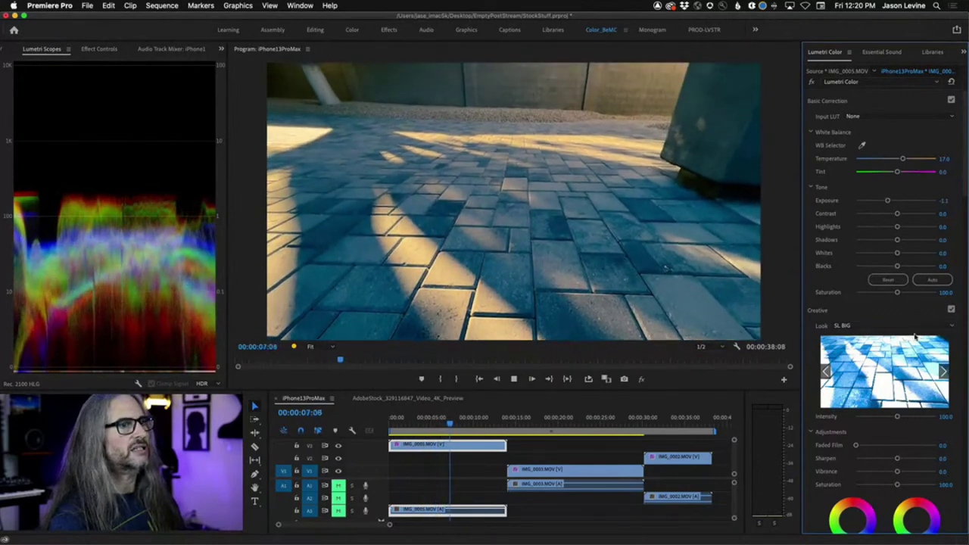
left_click_drag(898, 416, 882, 417)
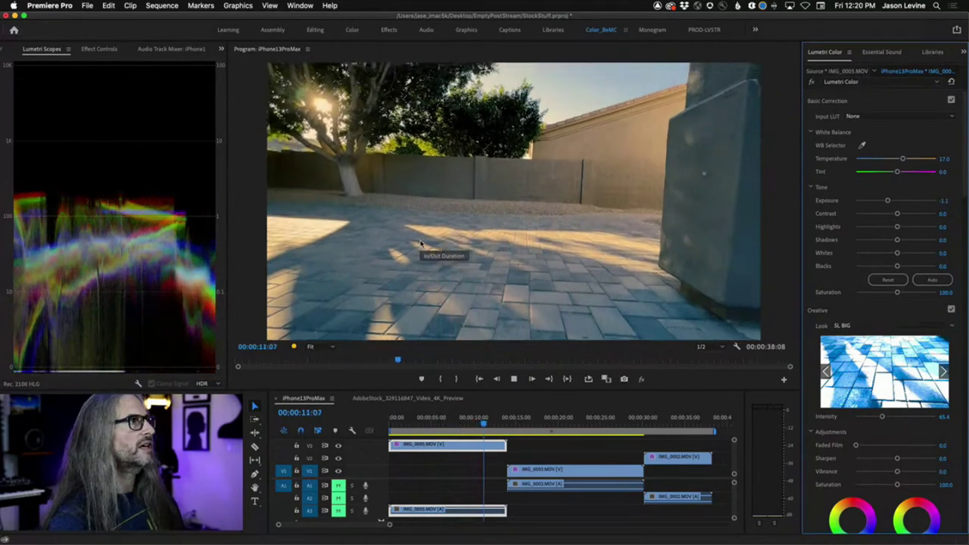
key("space")
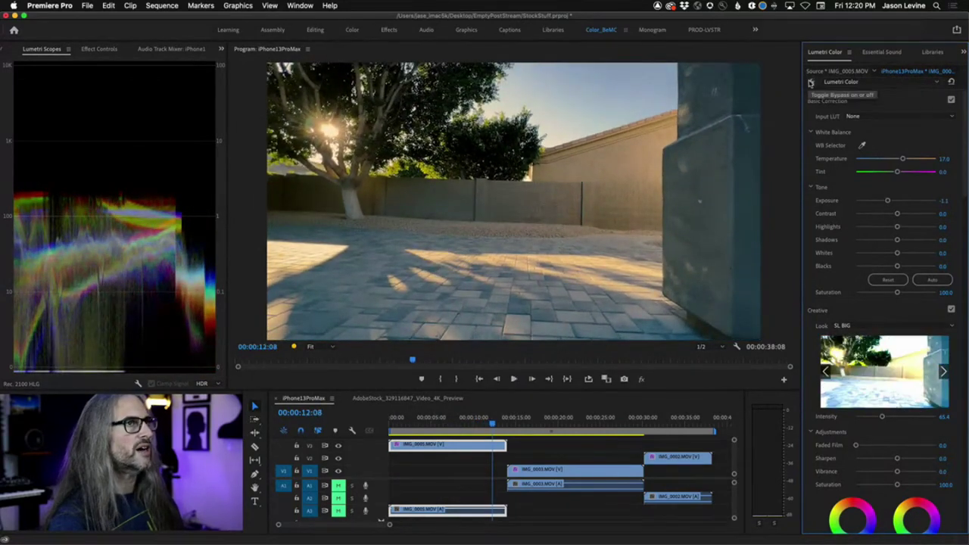
Compare the sunlit frame at 00:00:12:08 with the adjusted Lumetri grade bypassed and restored
left_click(810, 82)
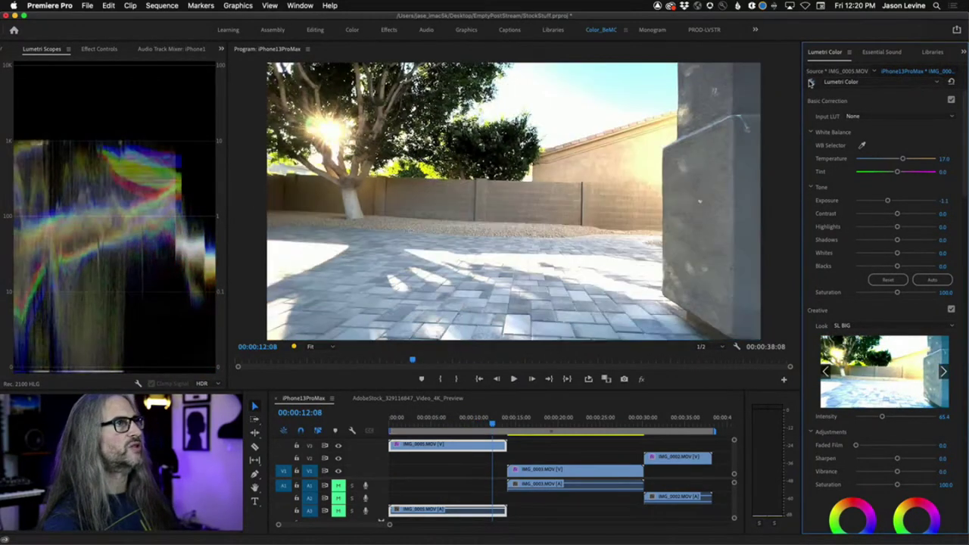
left_click(810, 83)
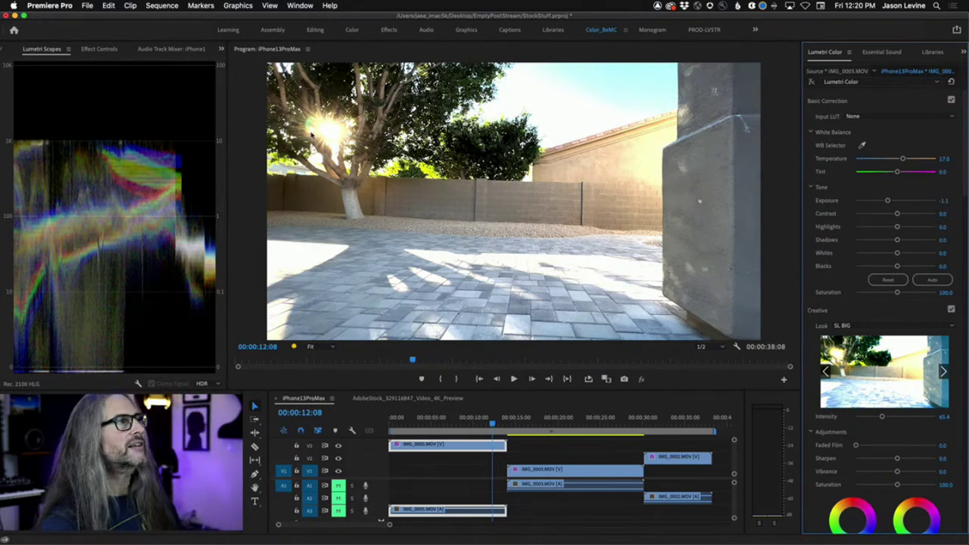
left_click(811, 82)
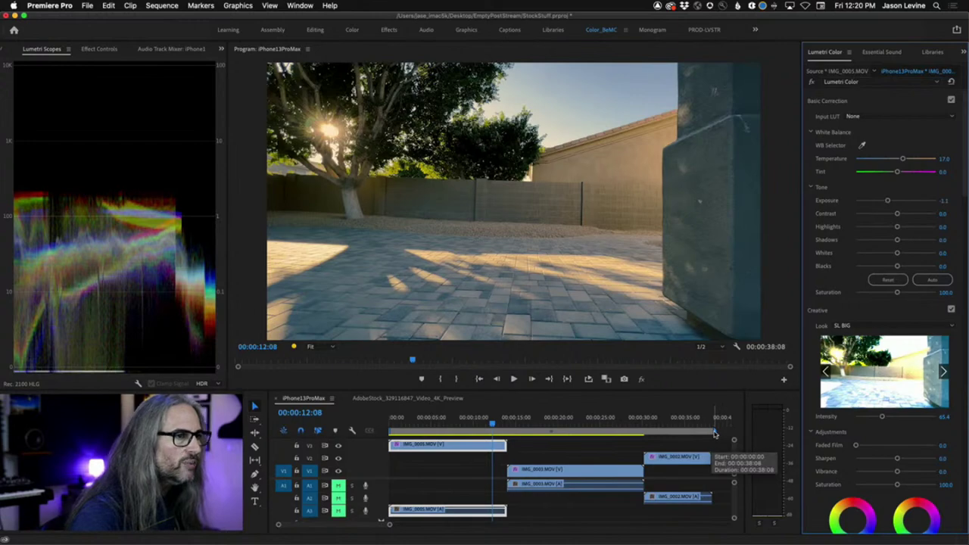
Shorten the work area to the IMG_0005.MOV clip, and delete the IMG_0003.MOV and IMG_0002.MOV clips from the sequence
left_click_drag(715, 431, 467, 429)
key("Home")
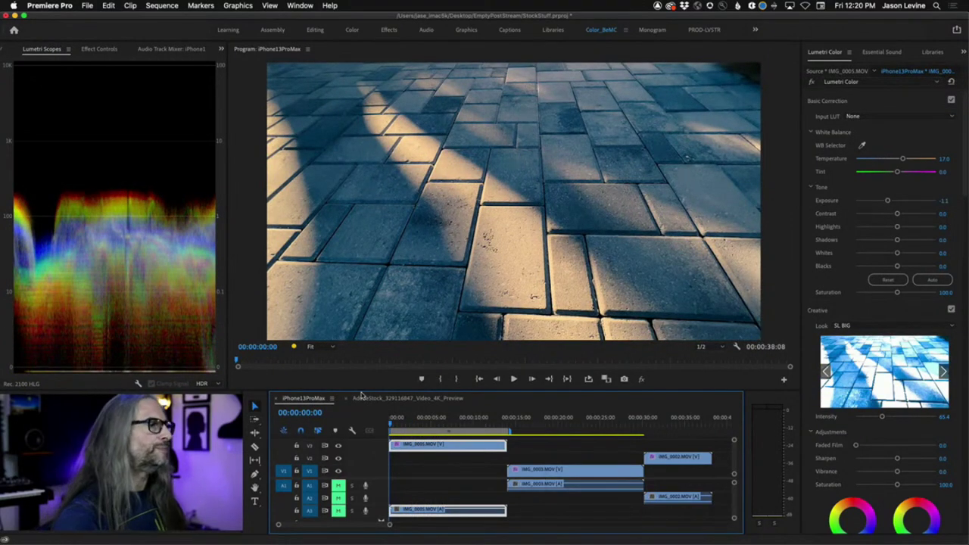
left_click(575, 473)
key("Delete")
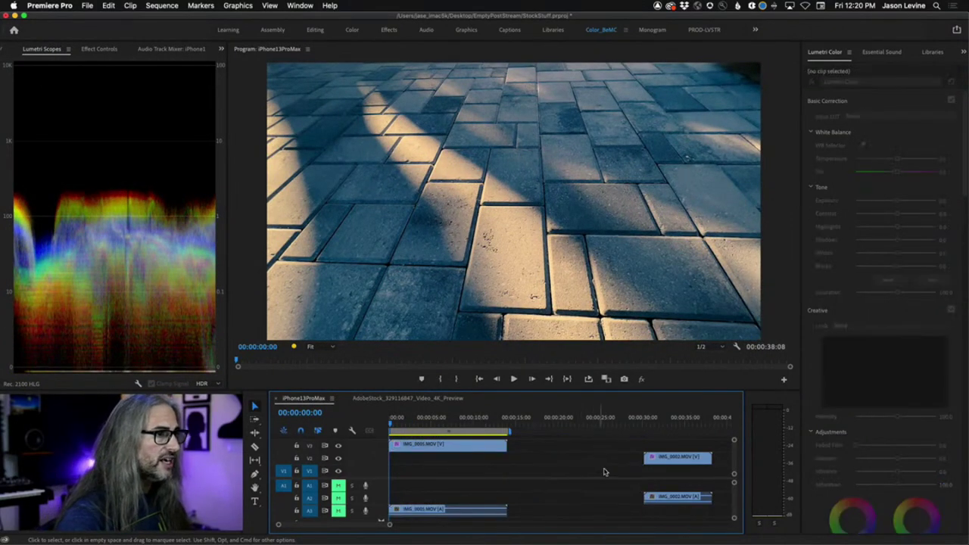
left_click(662, 459)
key("Delete")
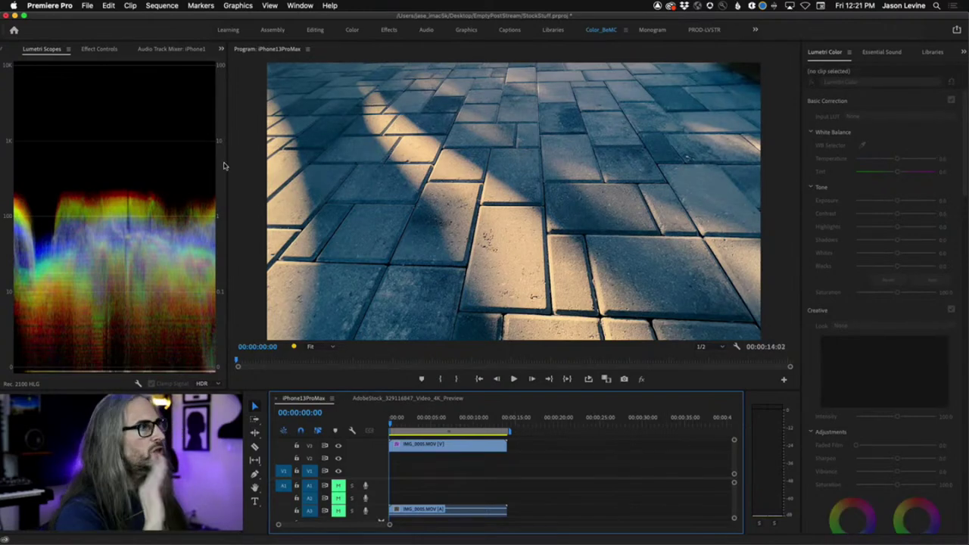
Open the sequence's media export, choose QuickTime with the Adobe Stock UHD with Audio (Apple ProRes 422 HQ) preset, and exclude audio
left_click(87, 5)
mouse_move(139, 286)
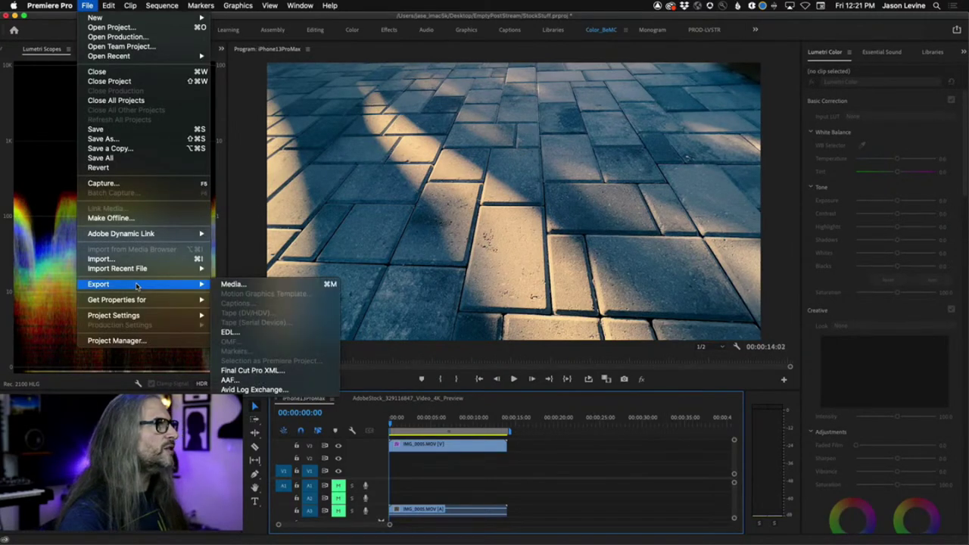
left_click(259, 285)
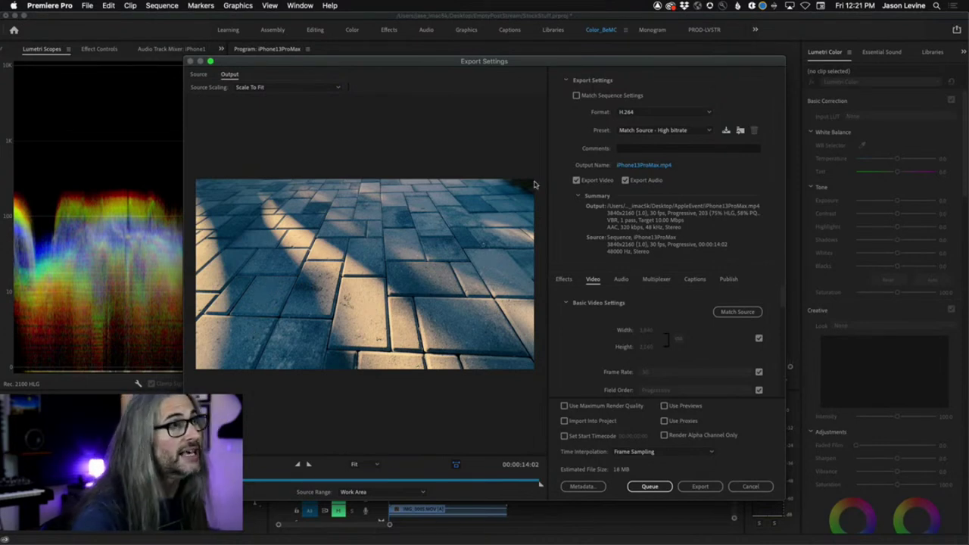
left_click(699, 112)
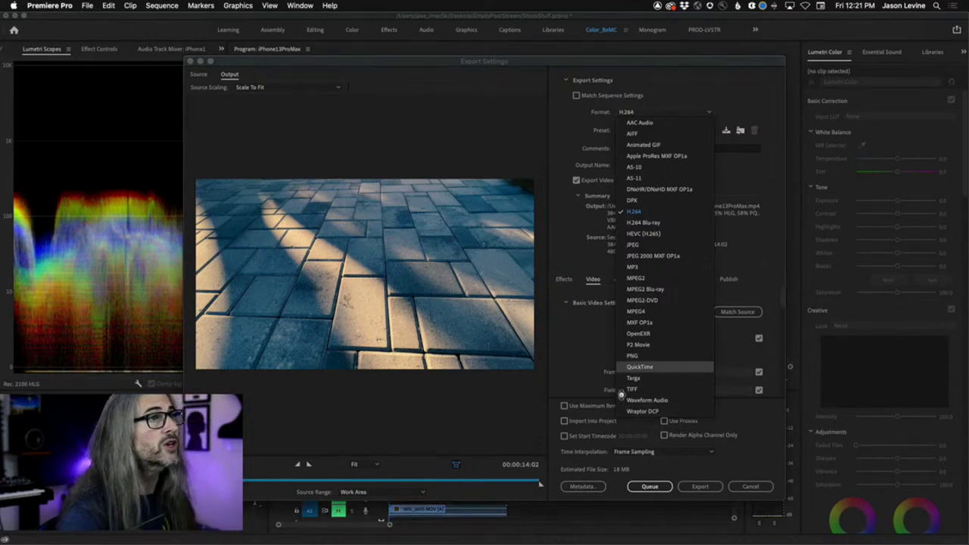
left_click(676, 368)
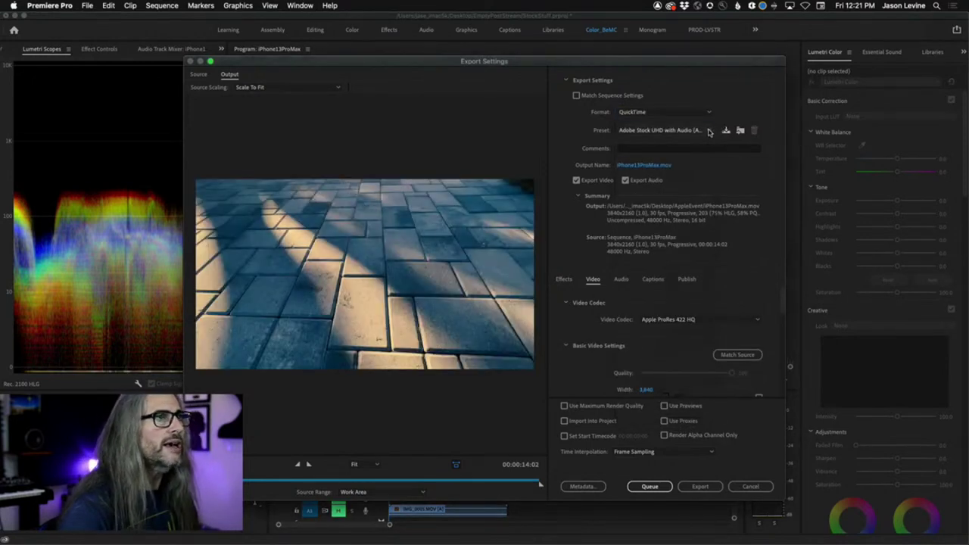
left_click(711, 130)
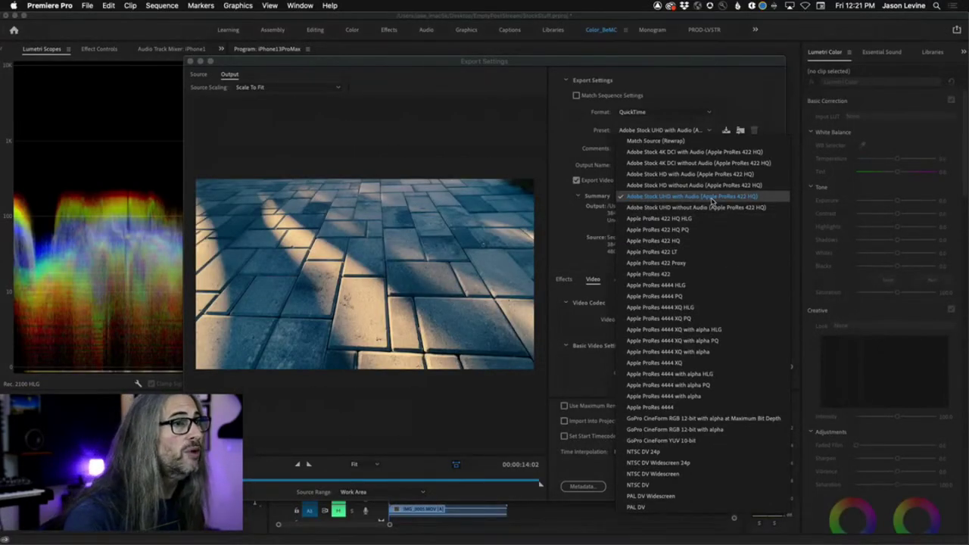
left_click(711, 198)
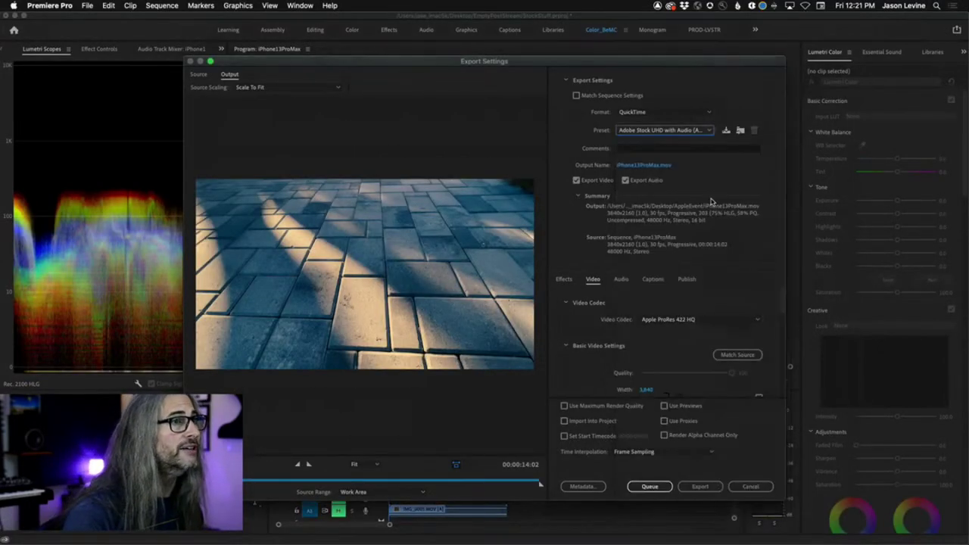
left_click(625, 181)
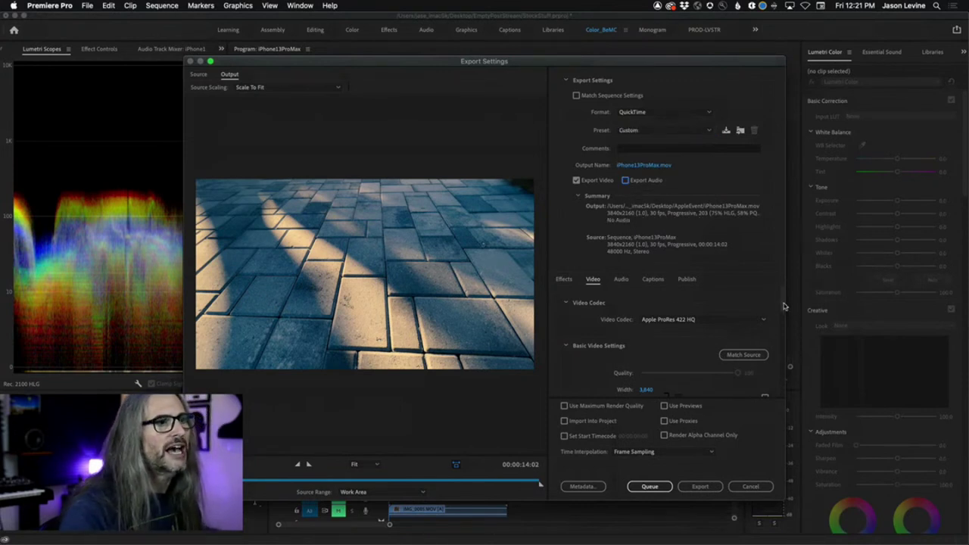
Keep Rec. 709 as the export color space and set the video depth to 16-bpc
scroll(785, 312, "down", 3)
left_click_drag(785, 312, 786, 348)
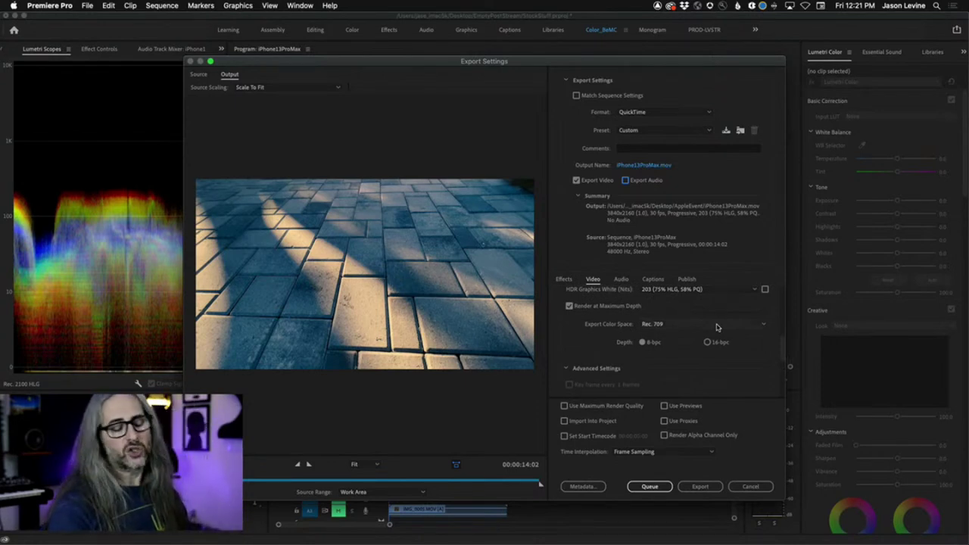
left_click(717, 326)
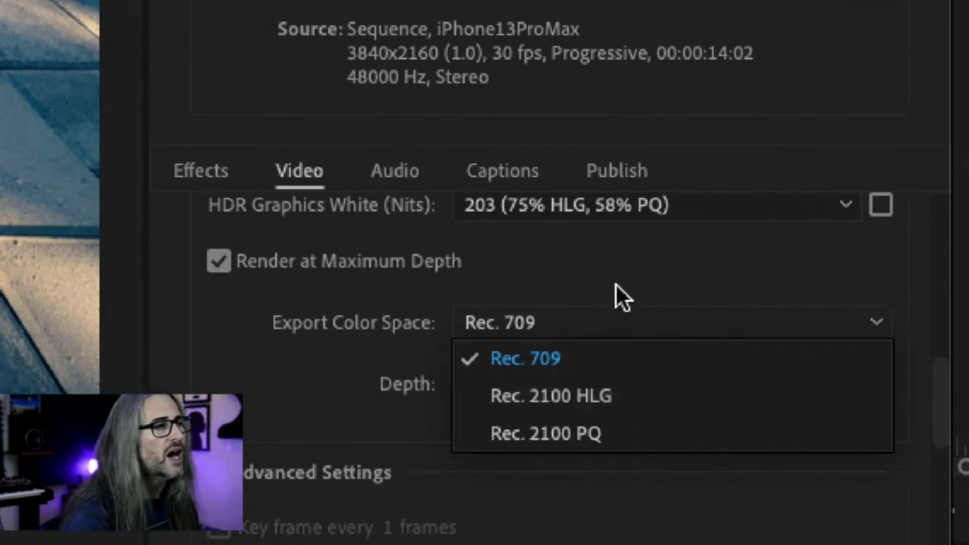
left_click(598, 365)
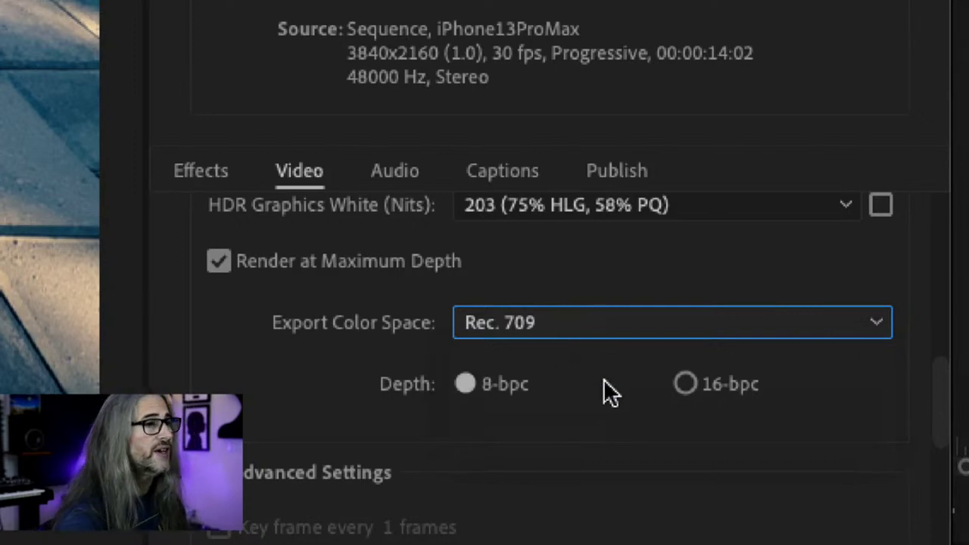
left_click(686, 384)
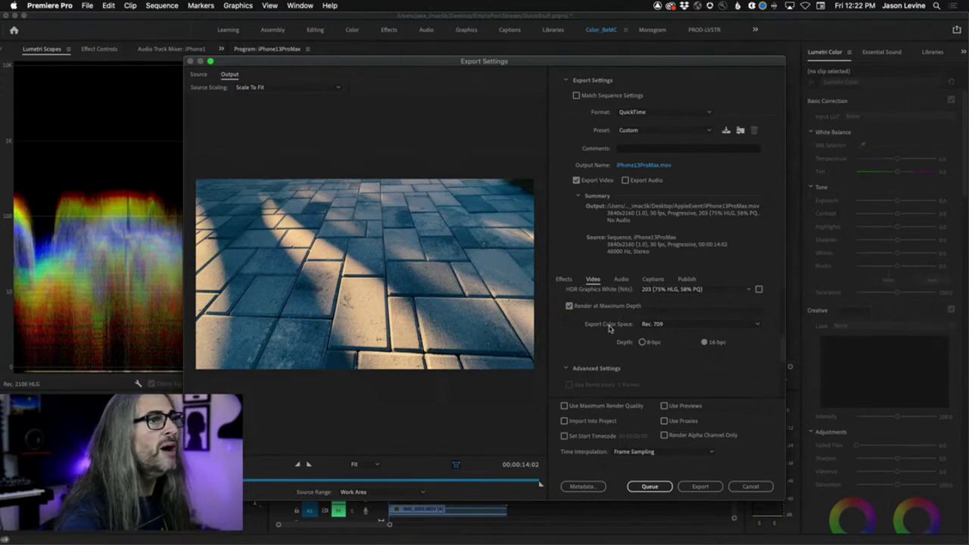
Enable publishing to Adobe Stock for this export, and open the Uploaded Files page on the Stock contributor site
left_click(691, 279)
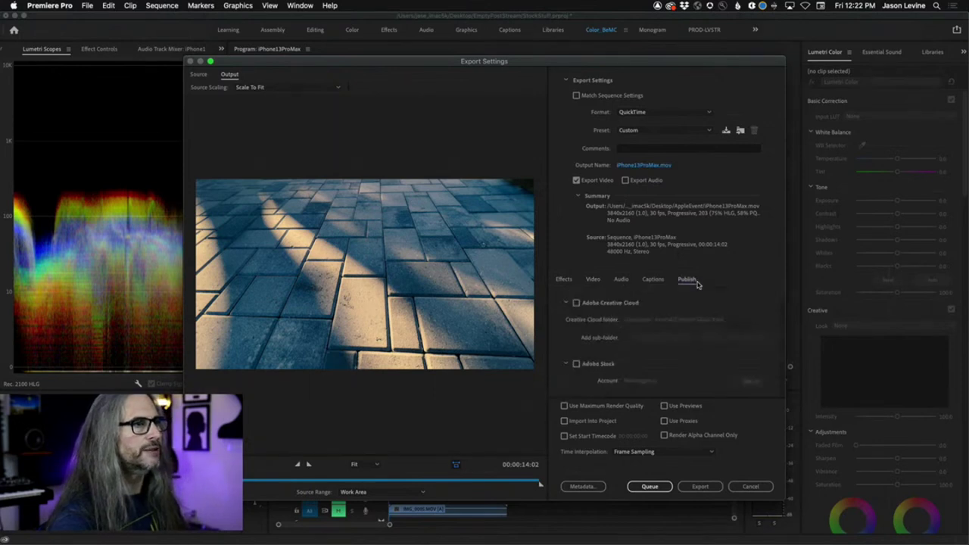
left_click(578, 366)
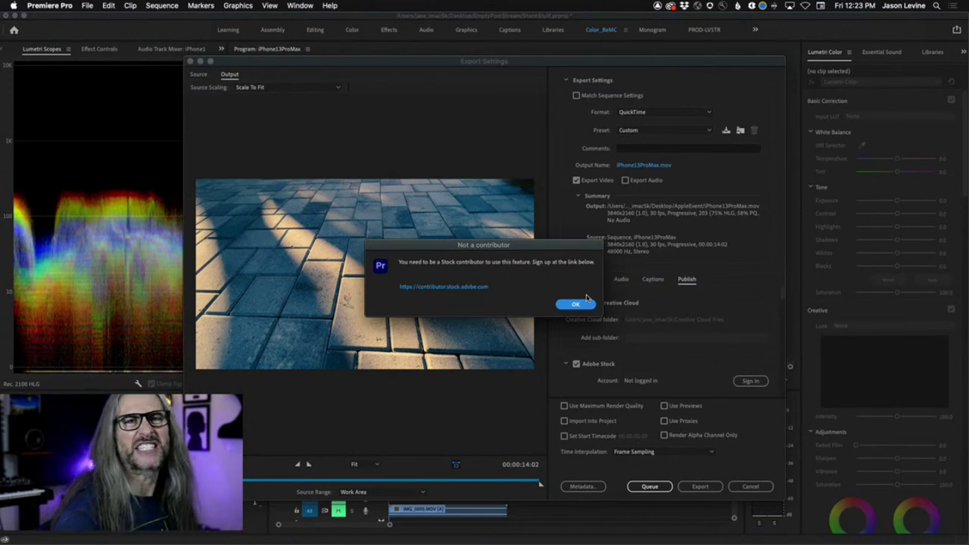
left_click(465, 288)
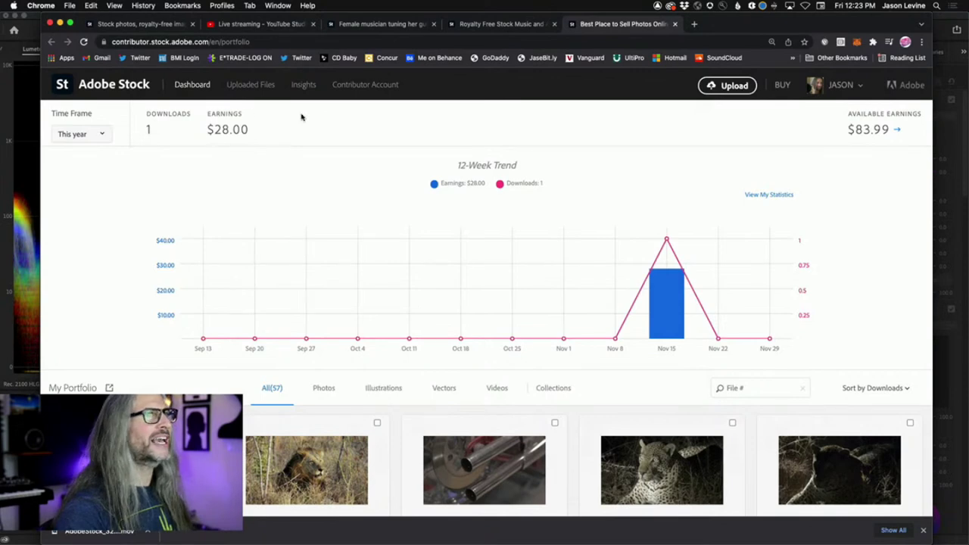
left_click(250, 85)
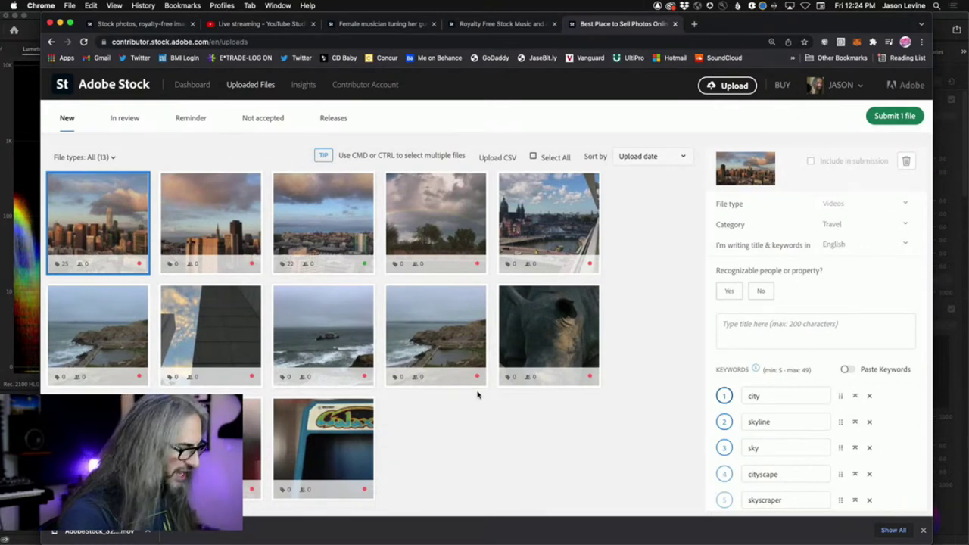
Switch back to Premiere Pro, dismiss the contributor notice, and view the Adobe Stock account sign-in window without signing in
key("super+Tab")
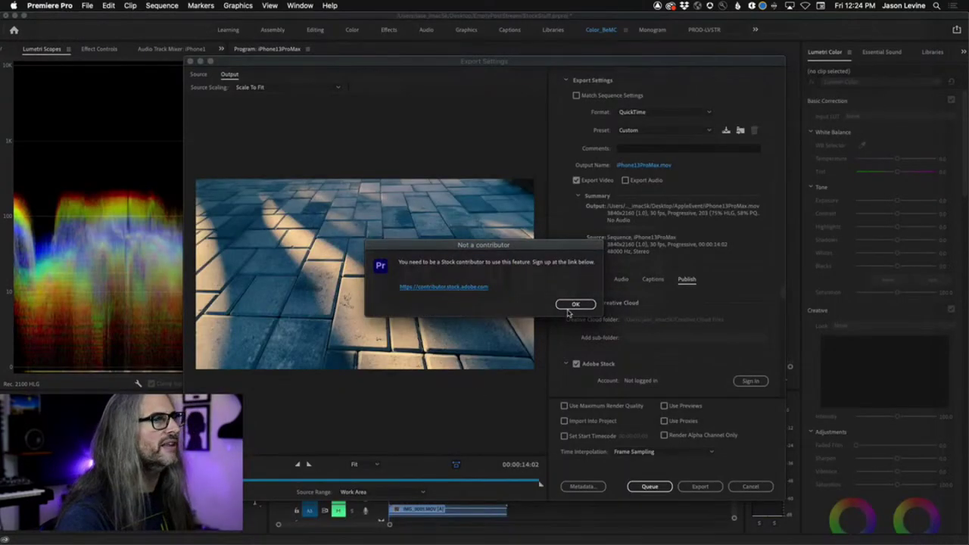
left_click(572, 311)
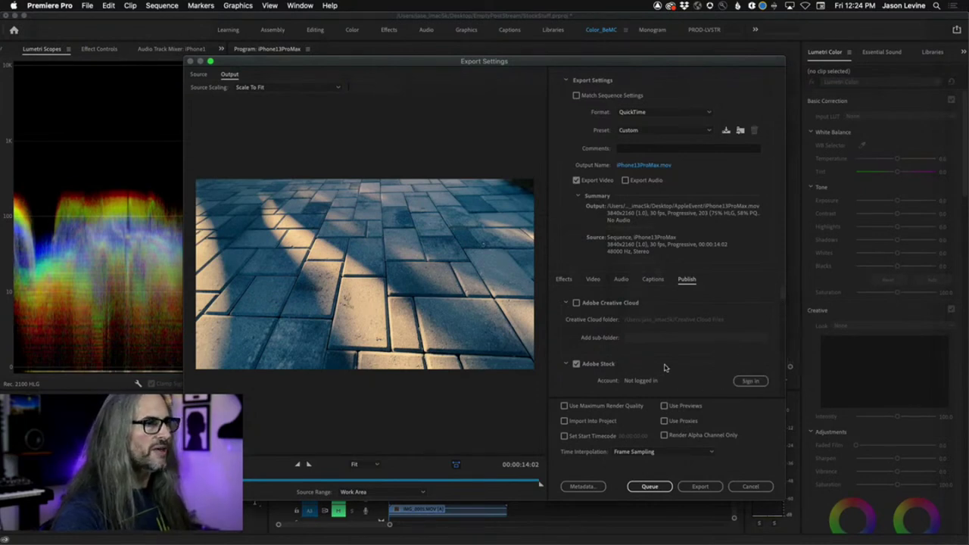
scroll(665, 367, "down", 3)
scroll(665, 368, "up", 2)
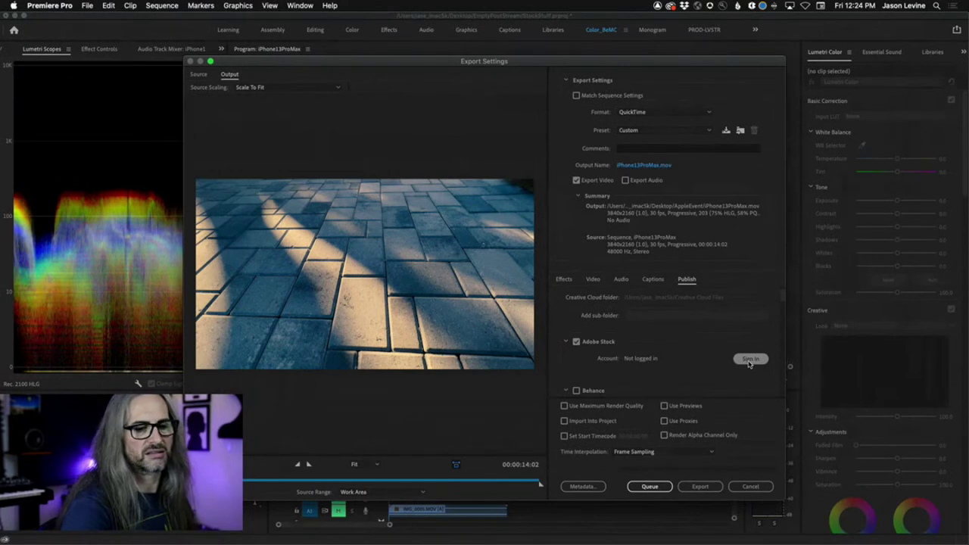
left_click(750, 361)
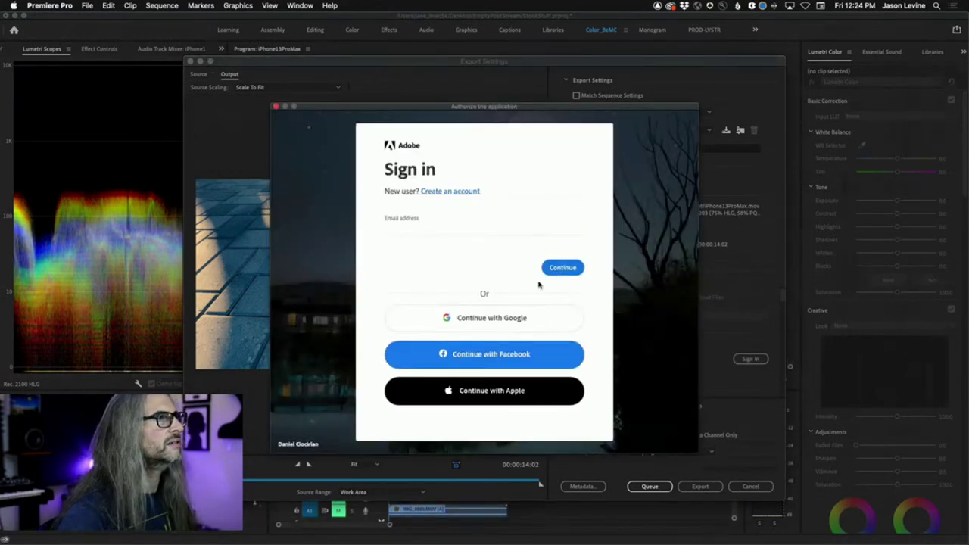
left_click(276, 107)
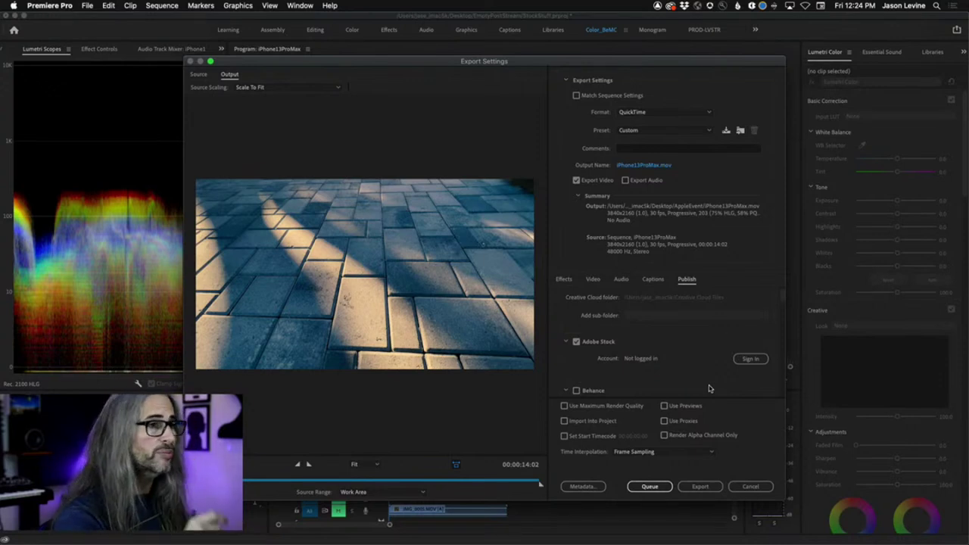
Switch to the Adobe Stock uploads page in Chrome, and expand the selected city skyline video's remaining keywords for review
key("super+Tab")
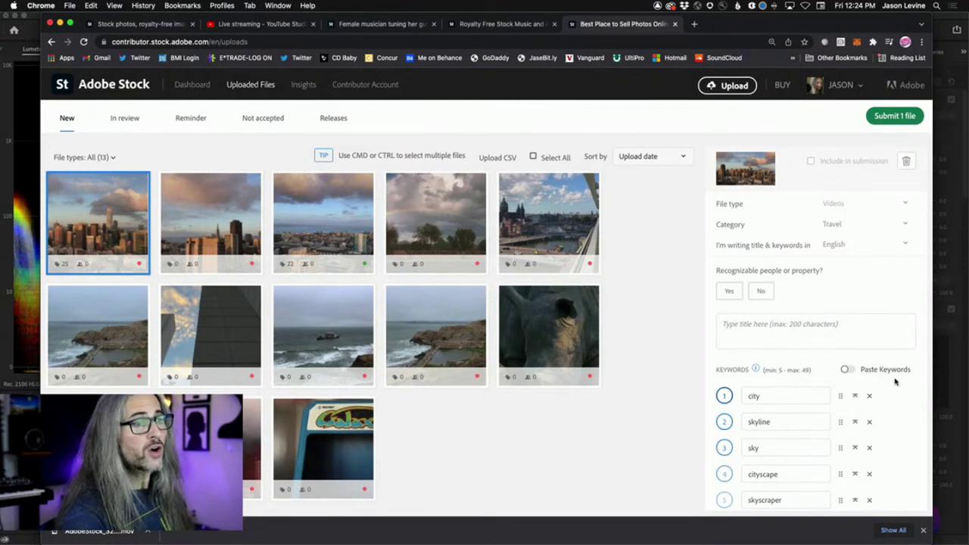
scroll(873, 383, "down", 3)
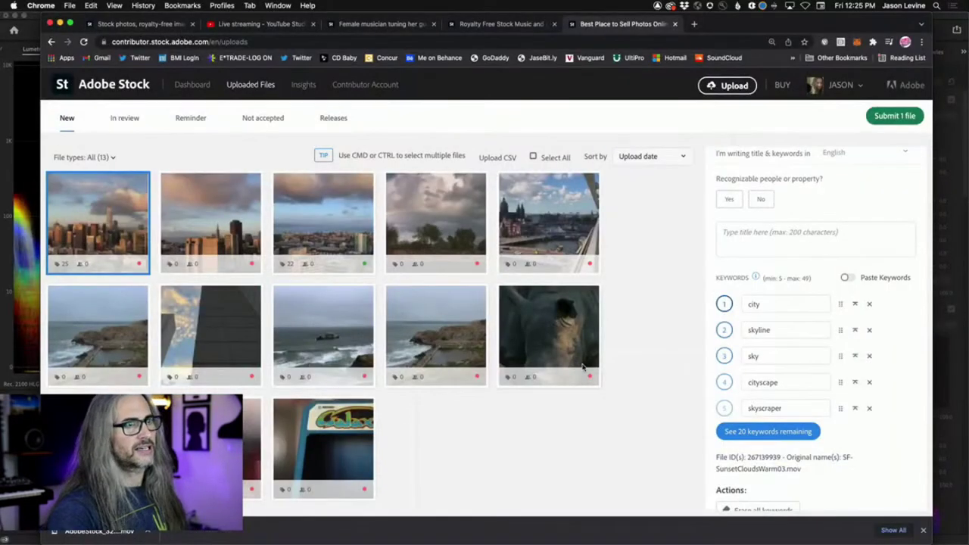
left_click(772, 433)
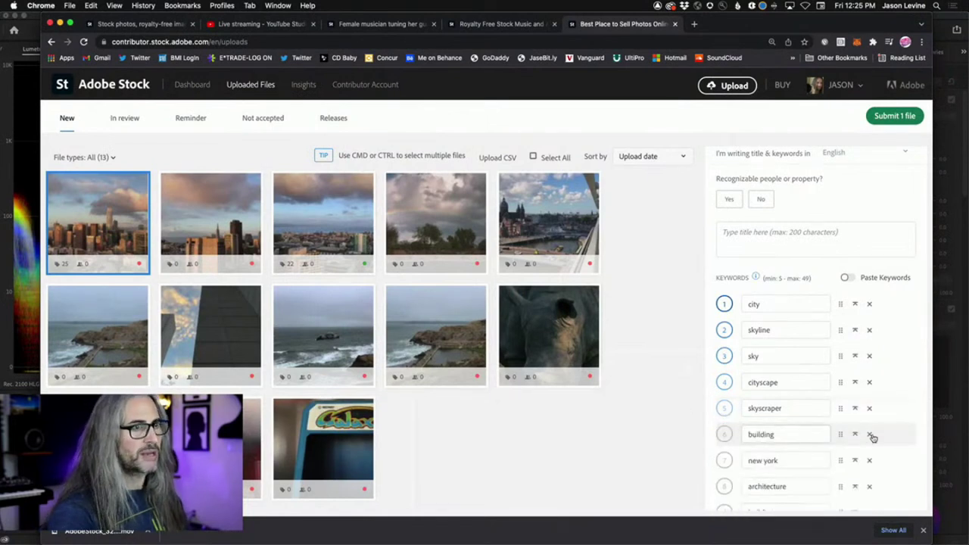
scroll(872, 438, "down", 3)
scroll(806, 365, "down", 1)
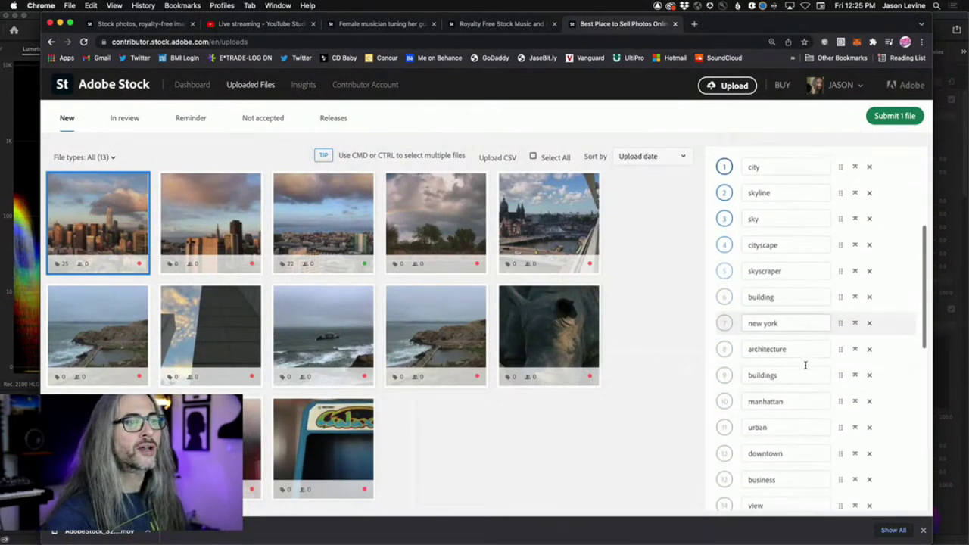
scroll(806, 366, "down", 1)
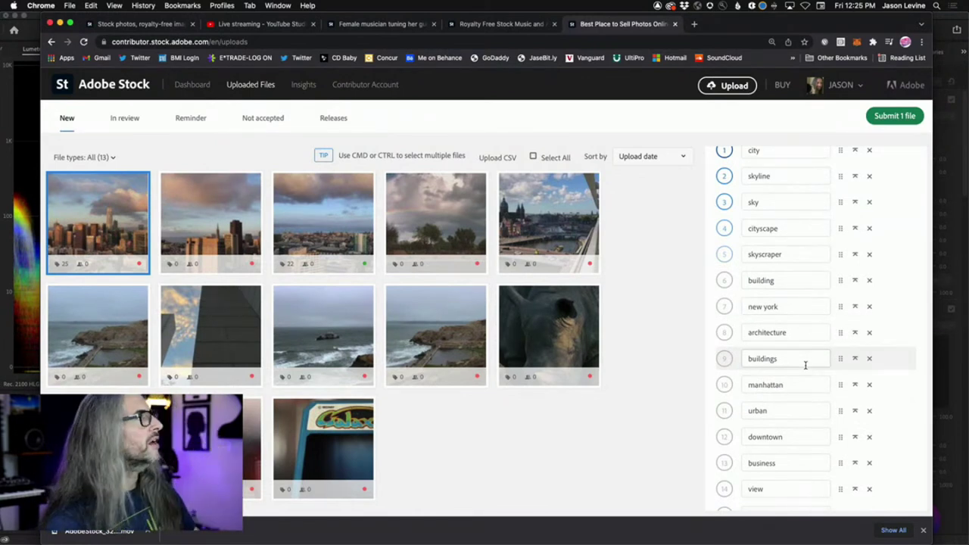
Remove the keywords new york, manhattan, new and york from the selected city skyline video
left_click(870, 307)
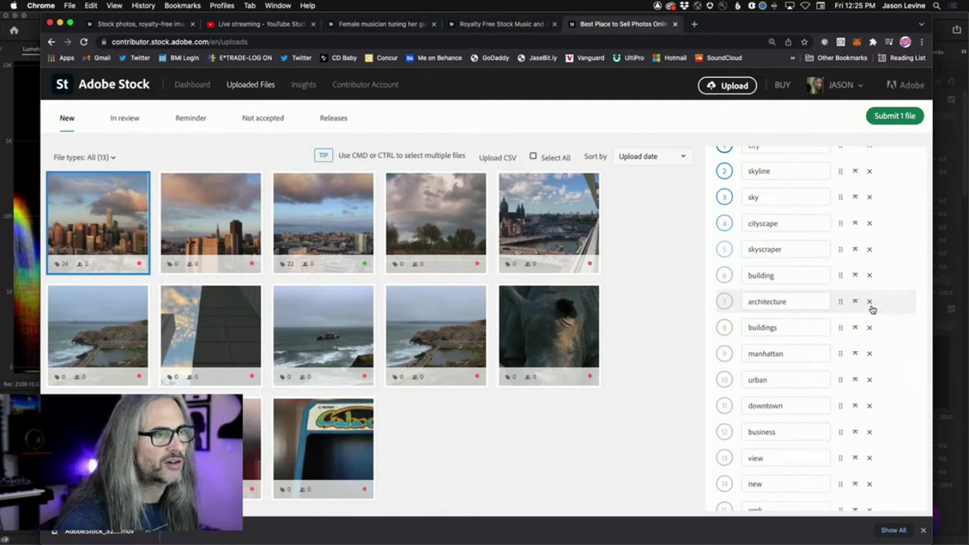
left_click(868, 353)
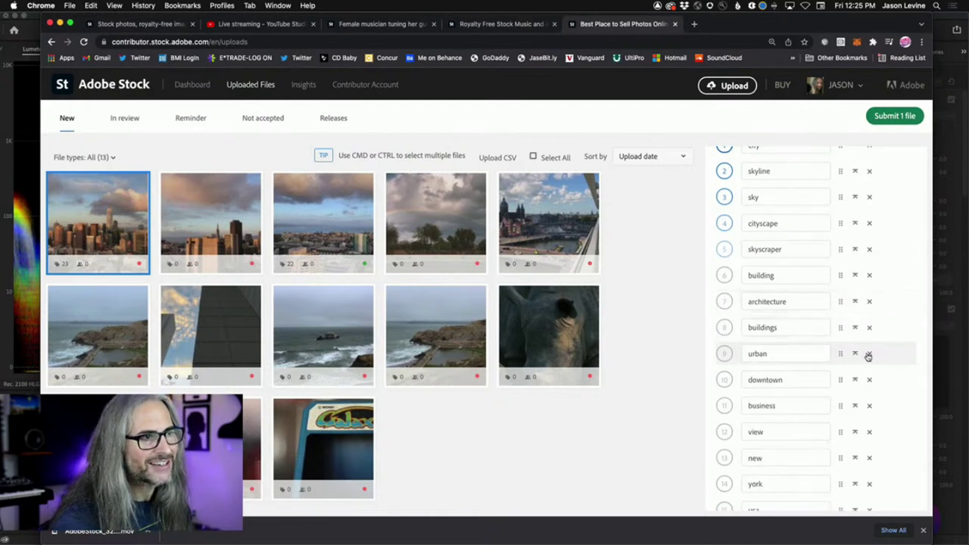
scroll(830, 371, "down", 3)
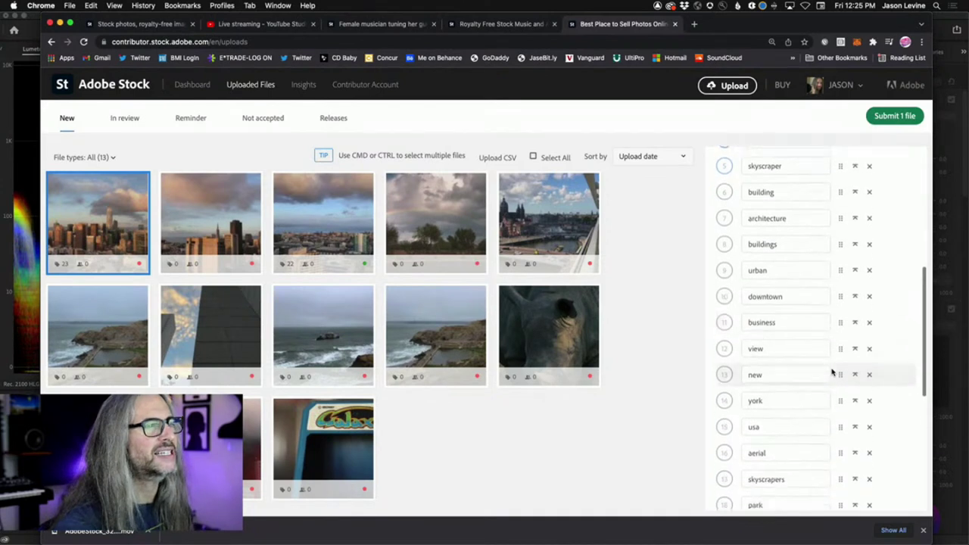
left_click(869, 332)
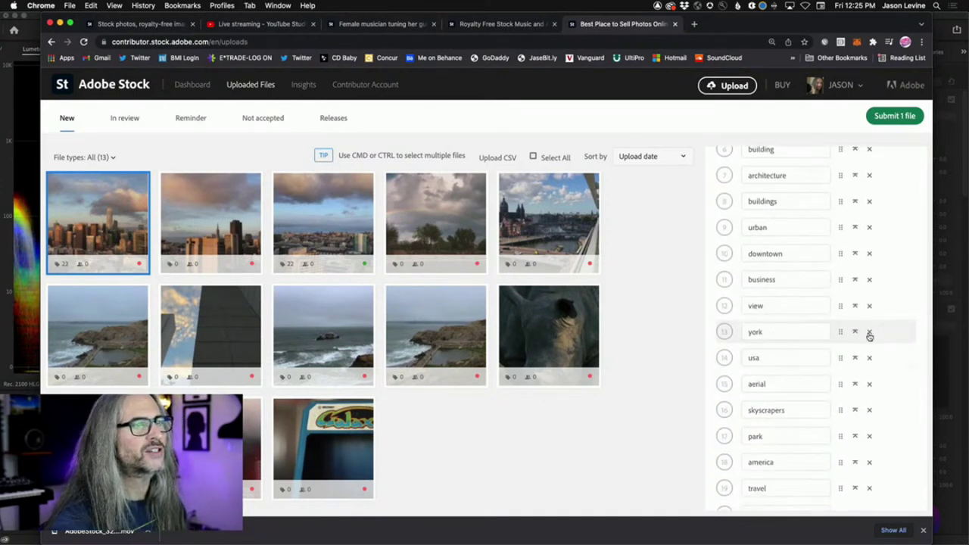
left_click(869, 331)
scroll(867, 364, "down", 5)
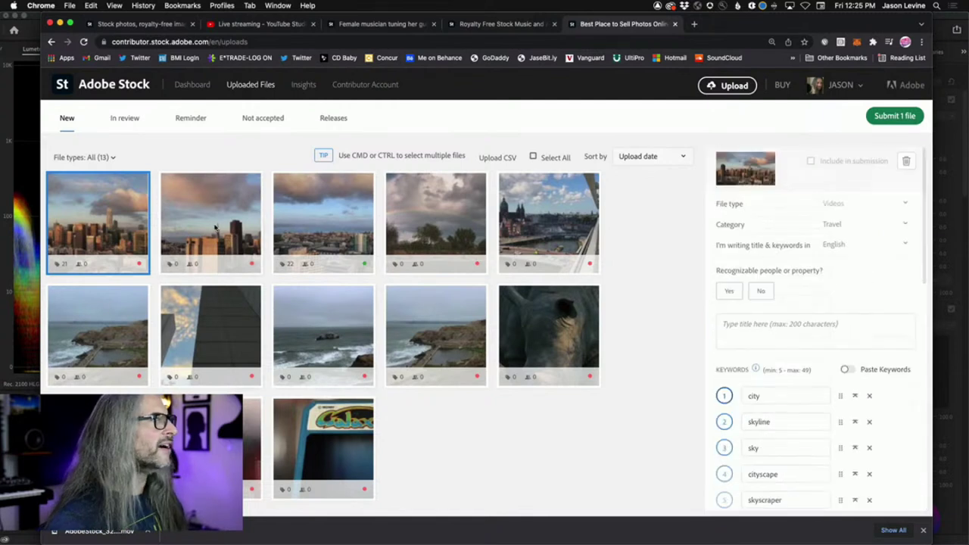
Select the San Francisco video SF-SunsetCloudsWarm01.mov, and expand and review its full keyword list and actions
left_click(305, 222)
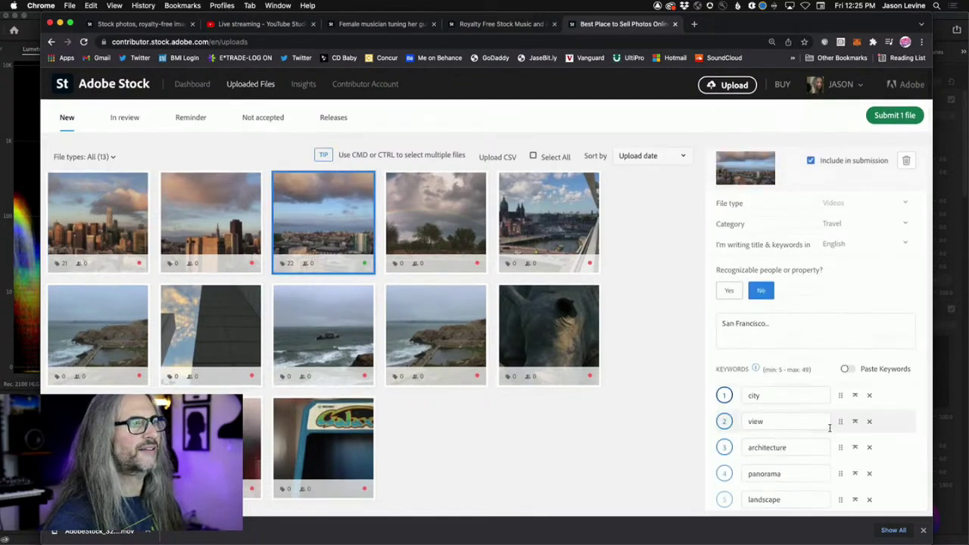
scroll(827, 426, "down", 3)
left_click(785, 406)
scroll(813, 409, "down", 5)
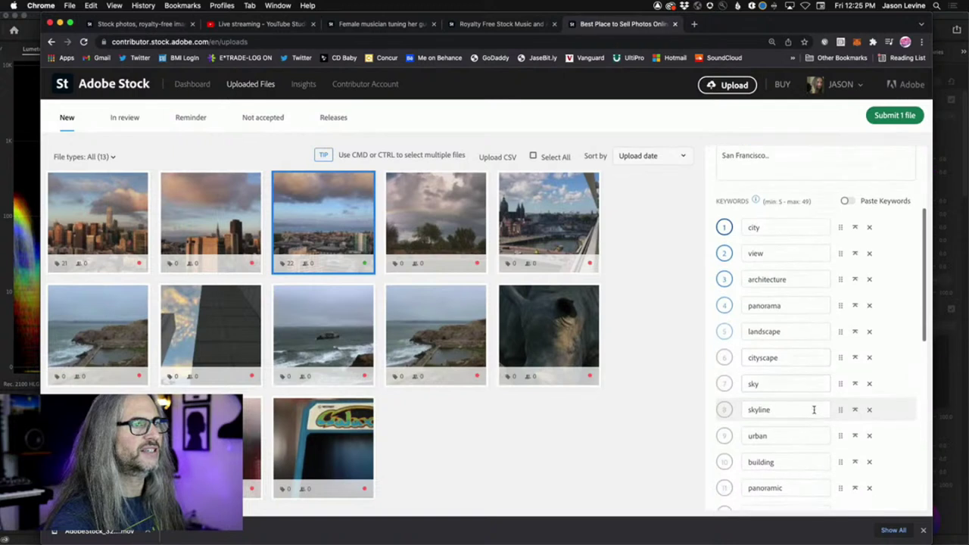
scroll(814, 412, "down", 6)
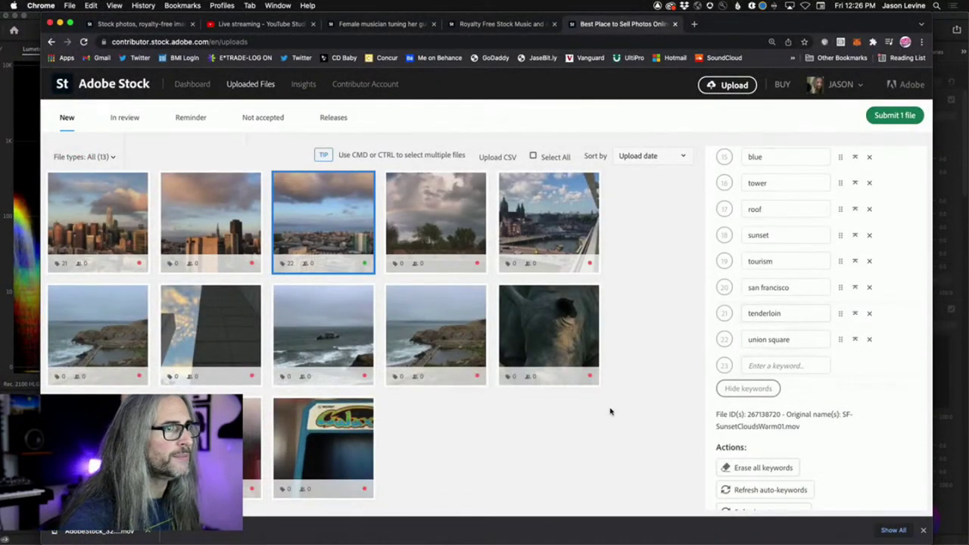
scroll(818, 467, "down", 2)
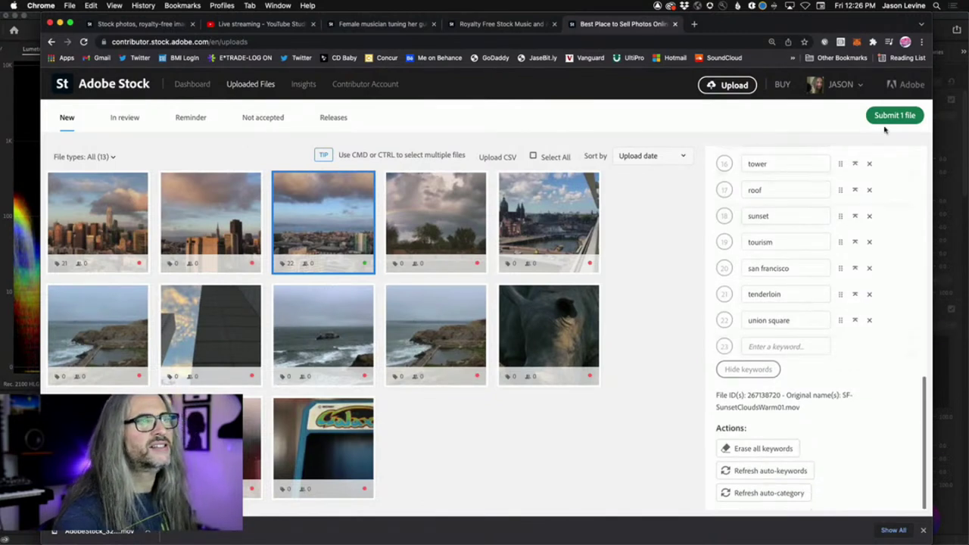